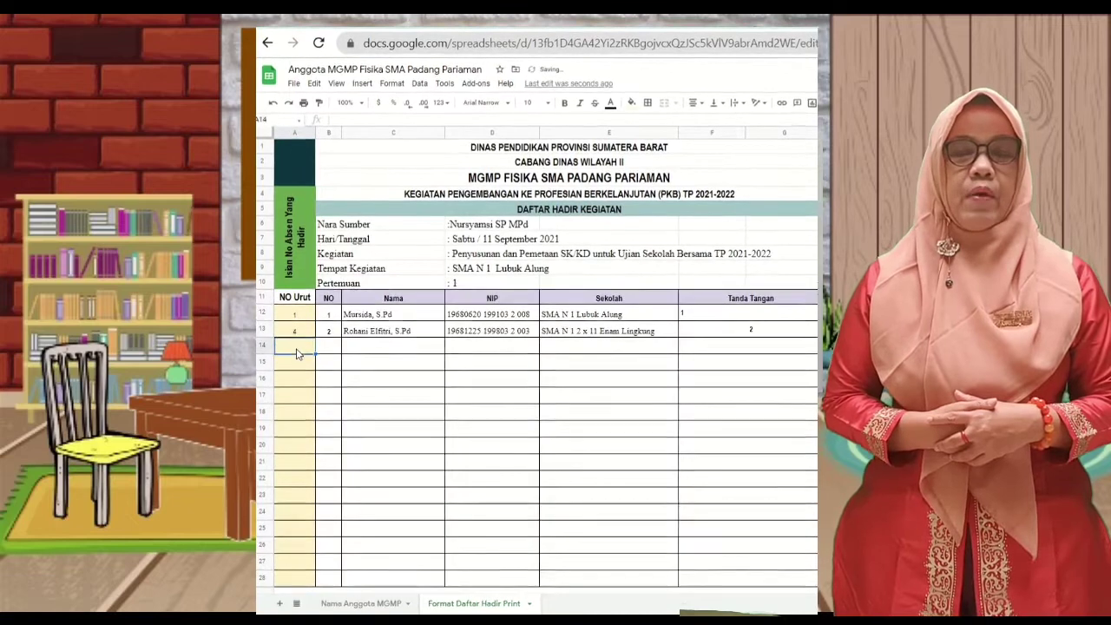
# Enter member numbers 6, 11 and 17 into the NO Urut rows 14–16
pyautogui.write('6')
pyautogui.press('Return')
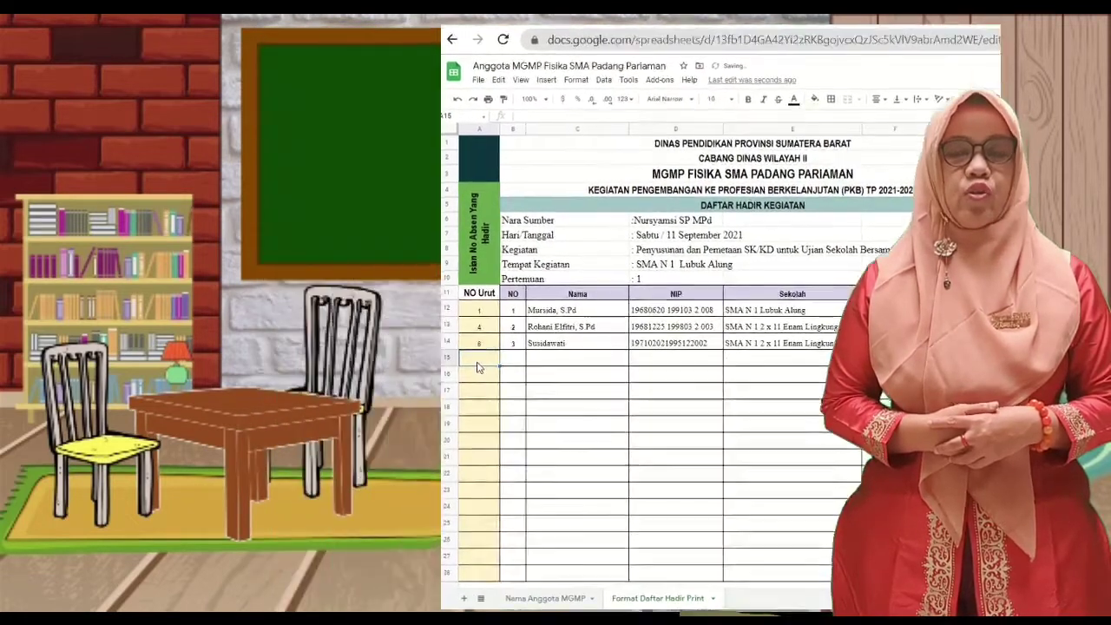
pyautogui.write('11')
pyautogui.press('Return')
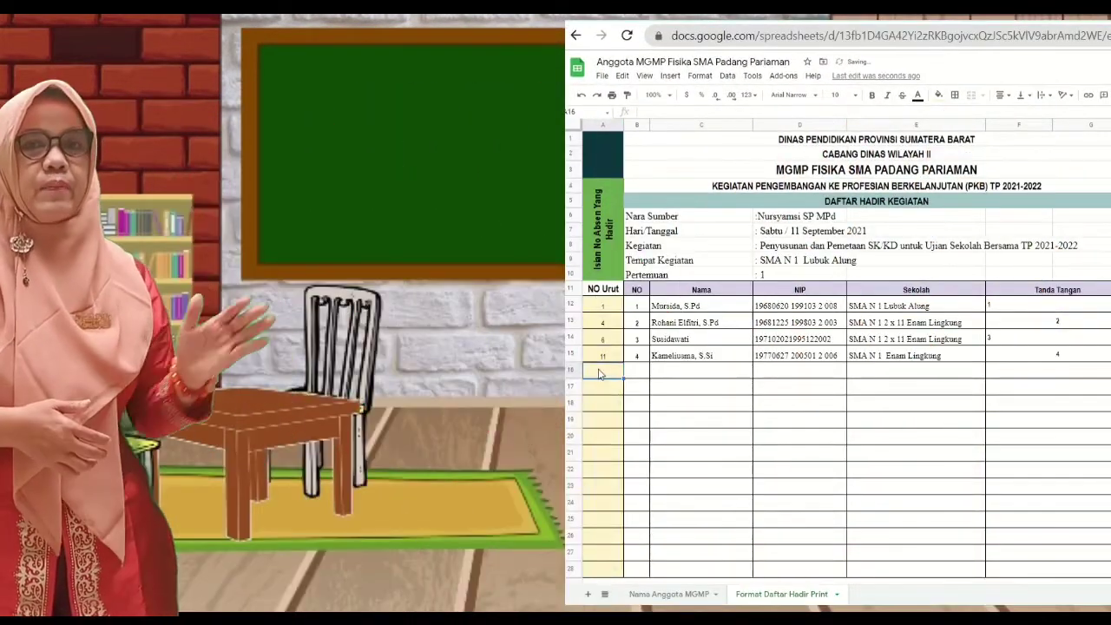
pyautogui.write('17')
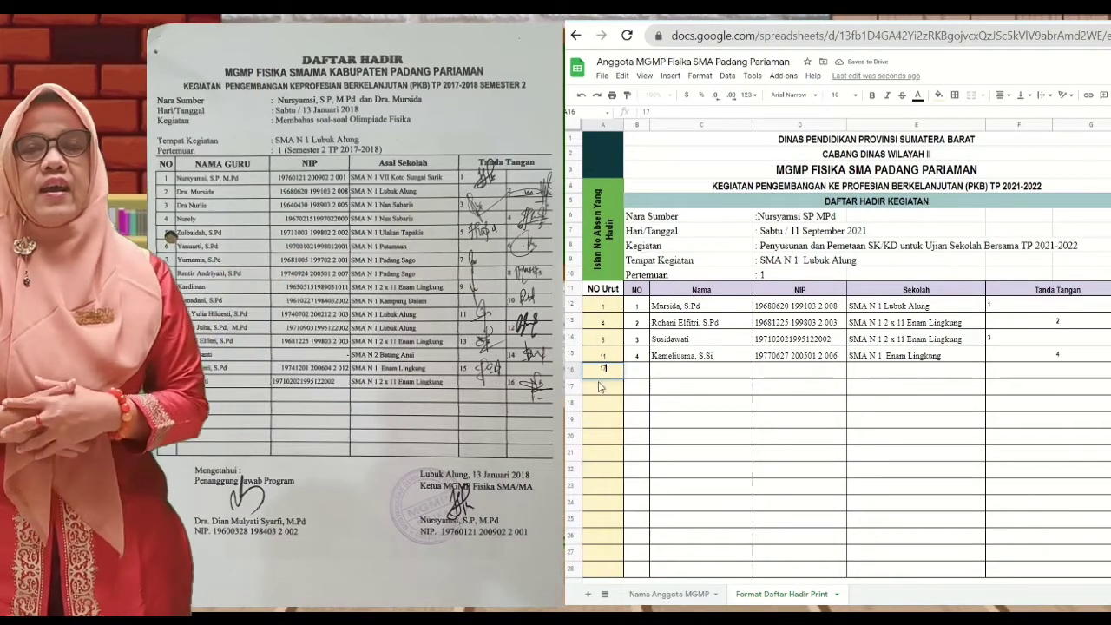
pyautogui.press('Return')
pyautogui.write('1')
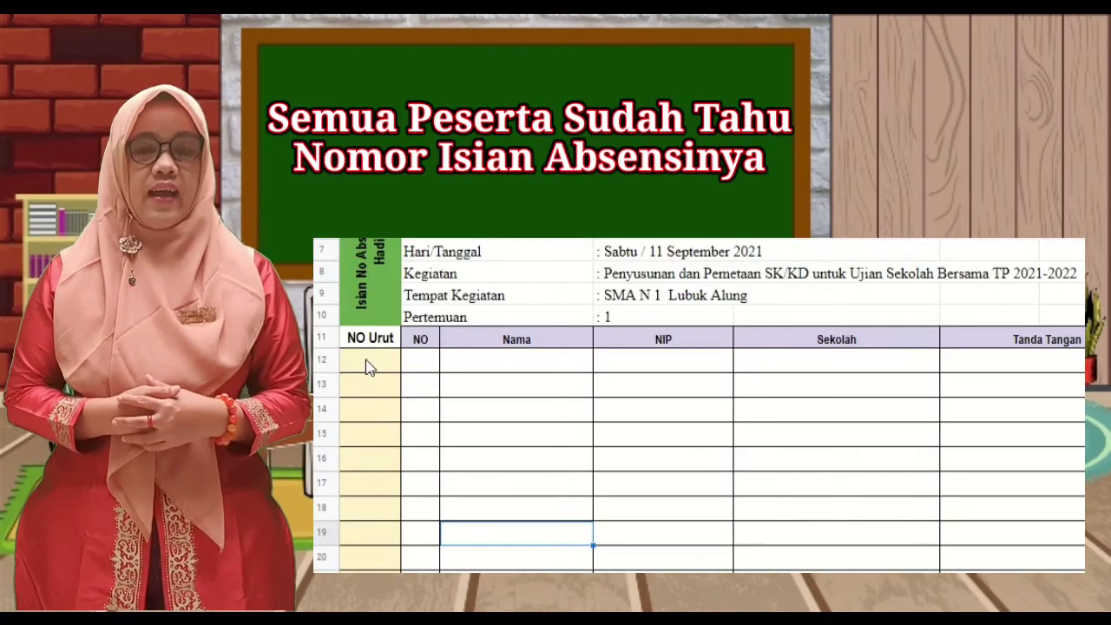
# Starting at NO Urut row 12, enter member numbers 1, 4 and 6
pyautogui.click(367, 362)
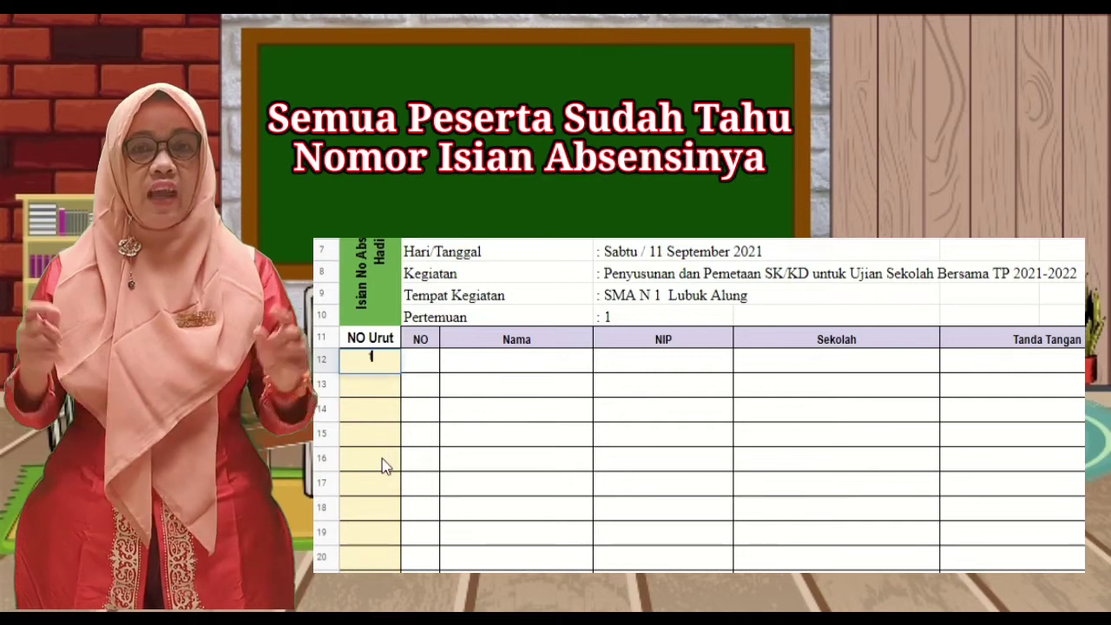
pyautogui.write('1')
pyautogui.press('Return')
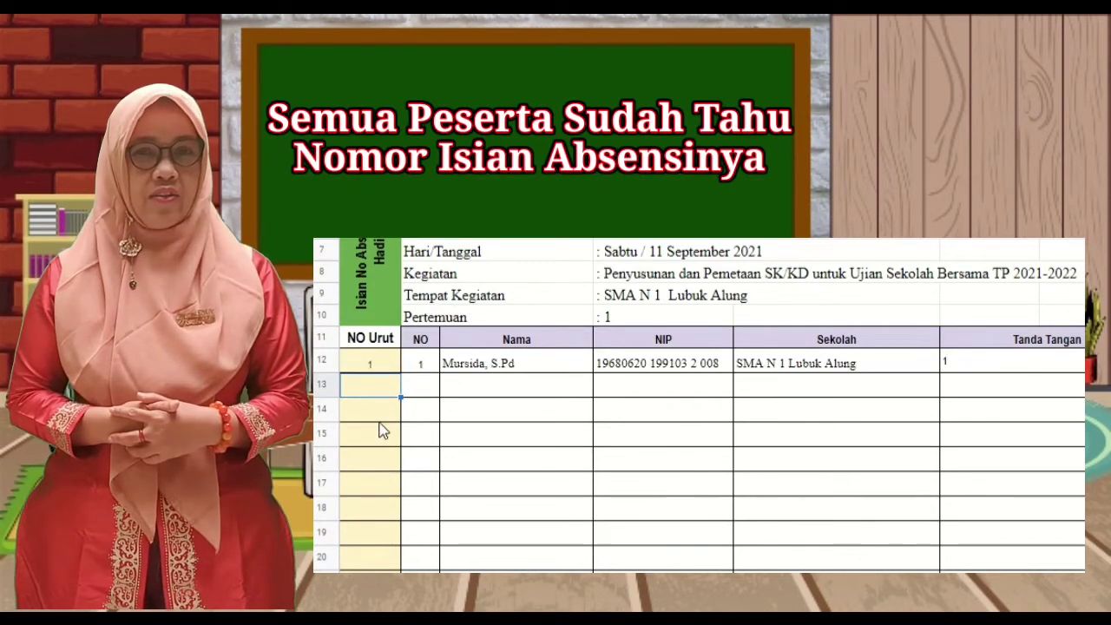
pyautogui.write('4')
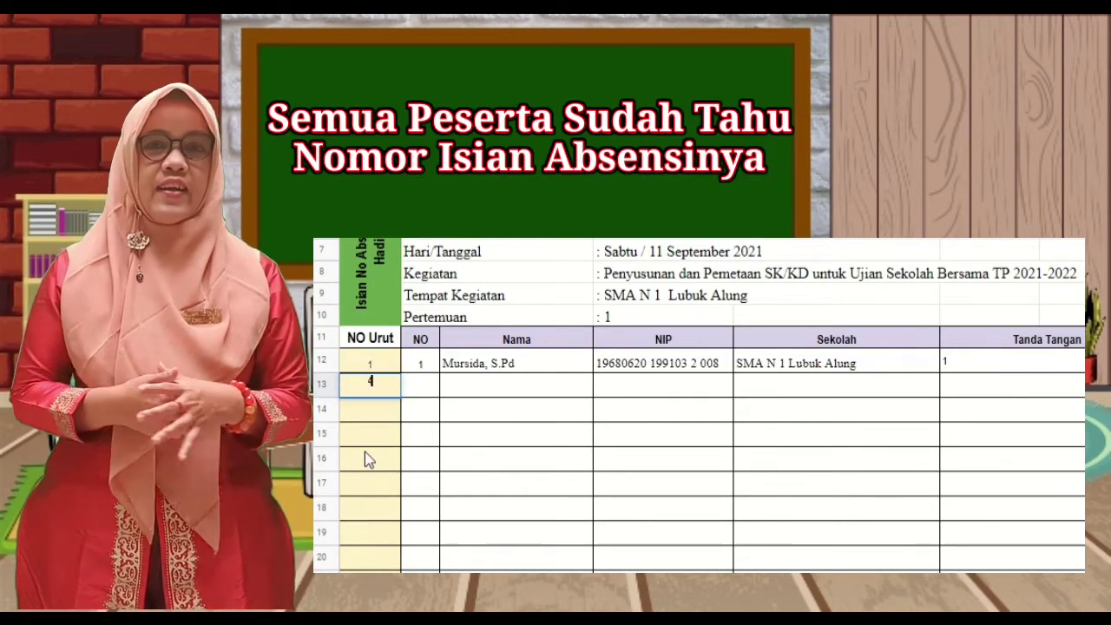
pyautogui.press('Return')
pyautogui.write('6')
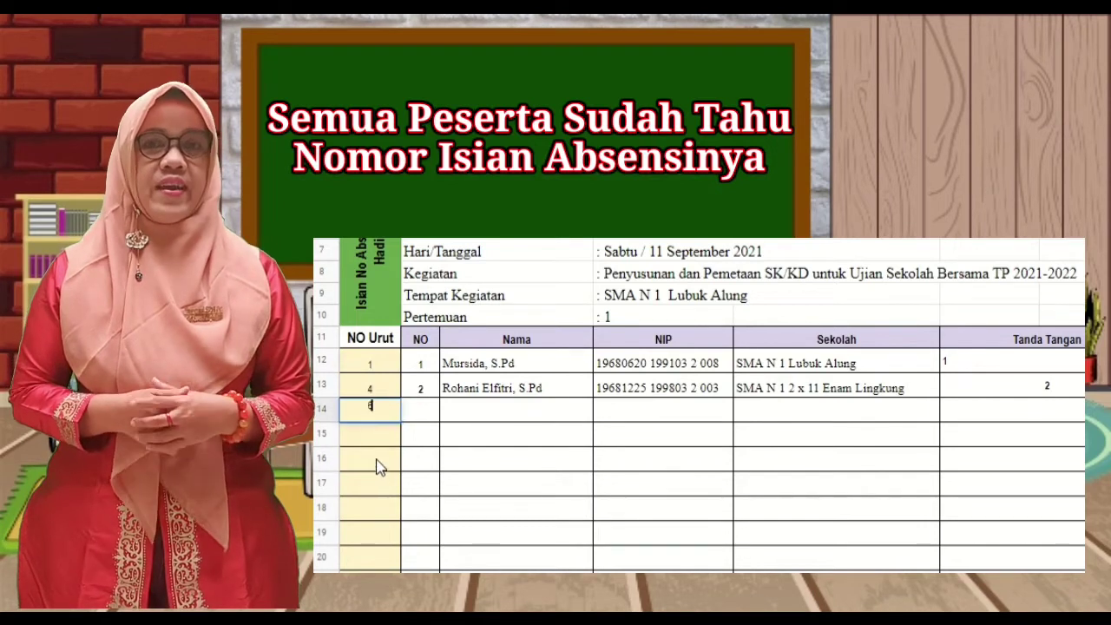
pyautogui.press('Return')
# Enter member numbers 11, 17, 18 and 19 in NO Urut rows 15–18
pyautogui.write('11')
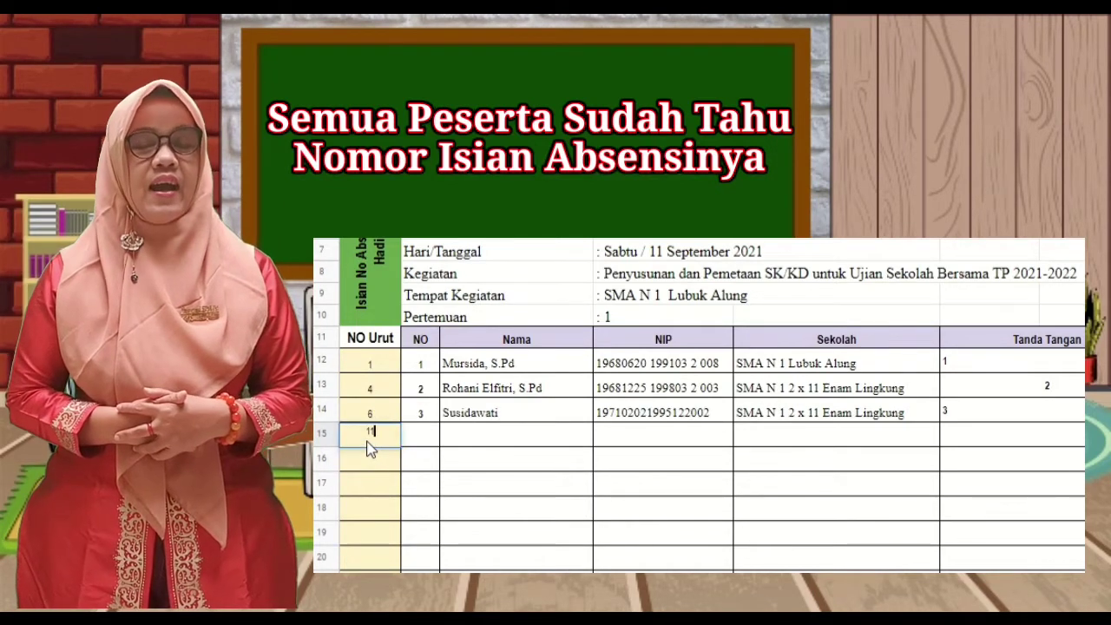
pyautogui.press('Return')
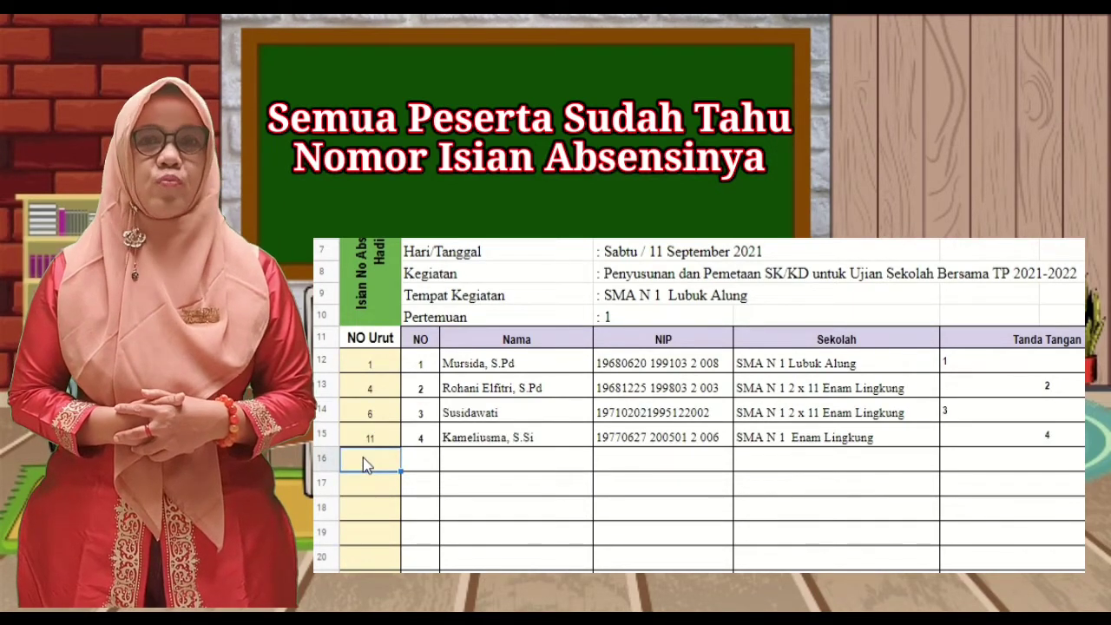
pyautogui.write('17')
pyautogui.press('Return')
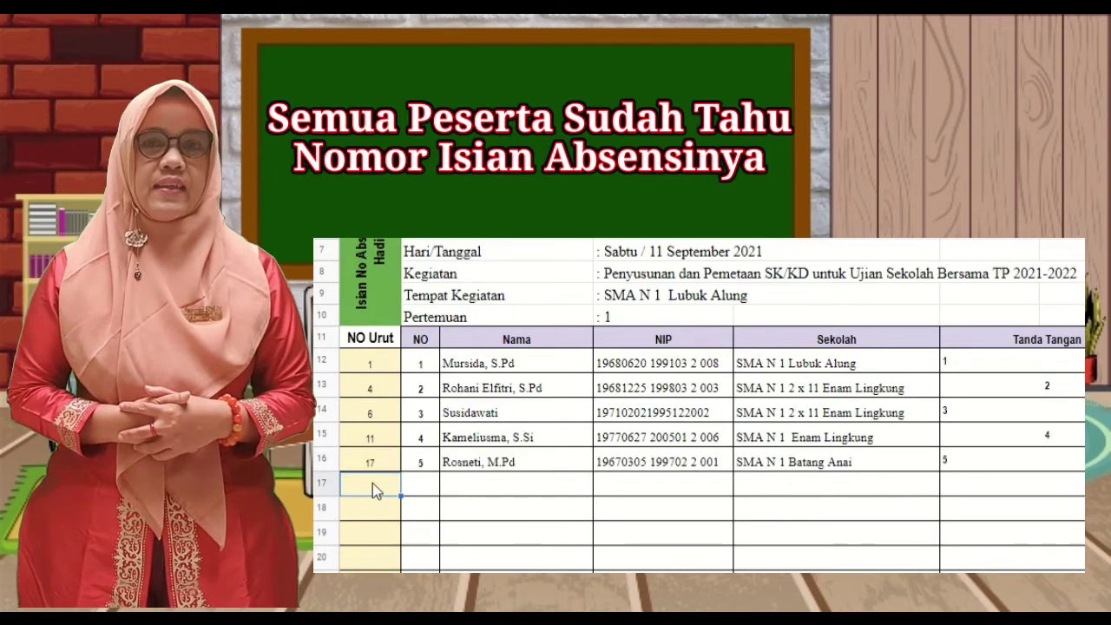
pyautogui.write('18')
pyautogui.press('Return')
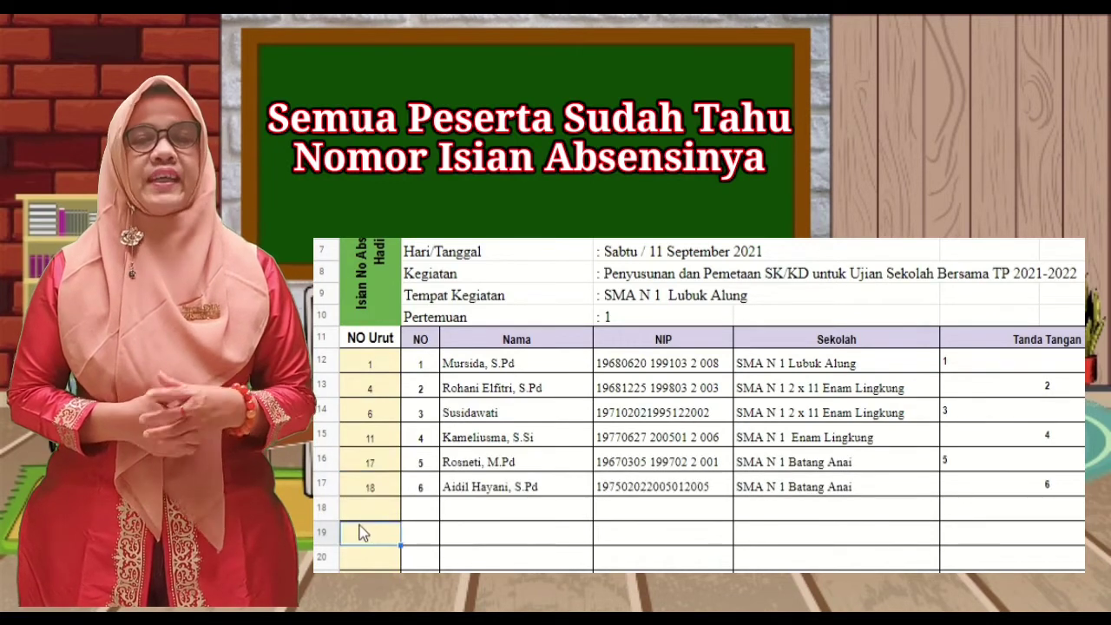
pyautogui.write('19')
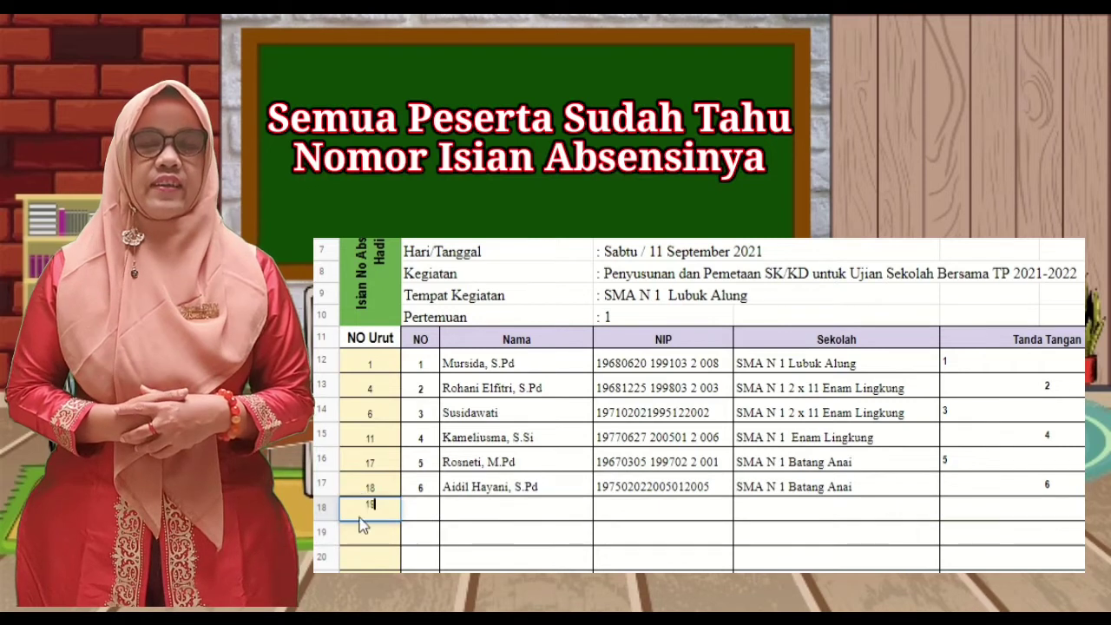
pyautogui.press('Return')
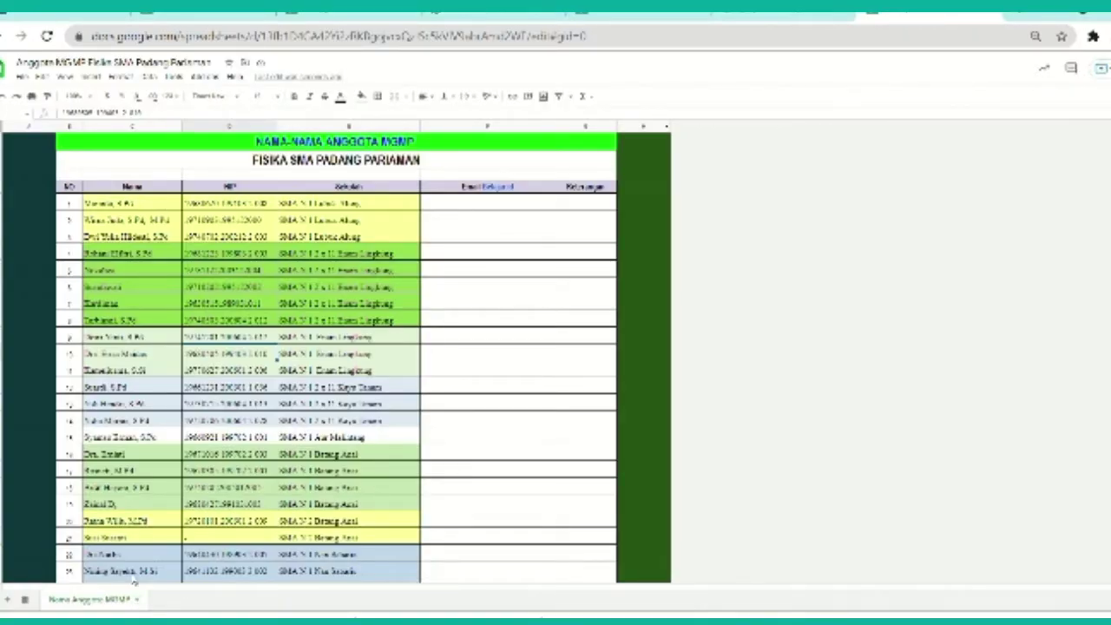
# Readjust the browser zoom, then duplicate the Nama Anggota MGMP sheet from its tab menu
pyautogui.hotkey('ctrl', '+')
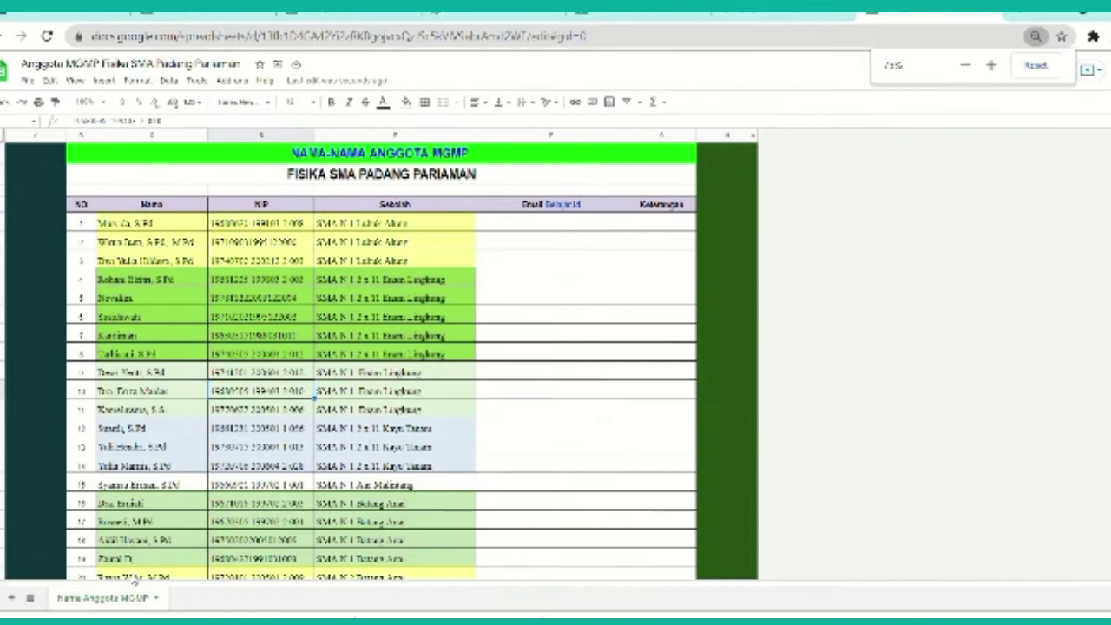
pyautogui.hotkey('ctrl', '-')
pyautogui.hotkey('ctrl', '-')
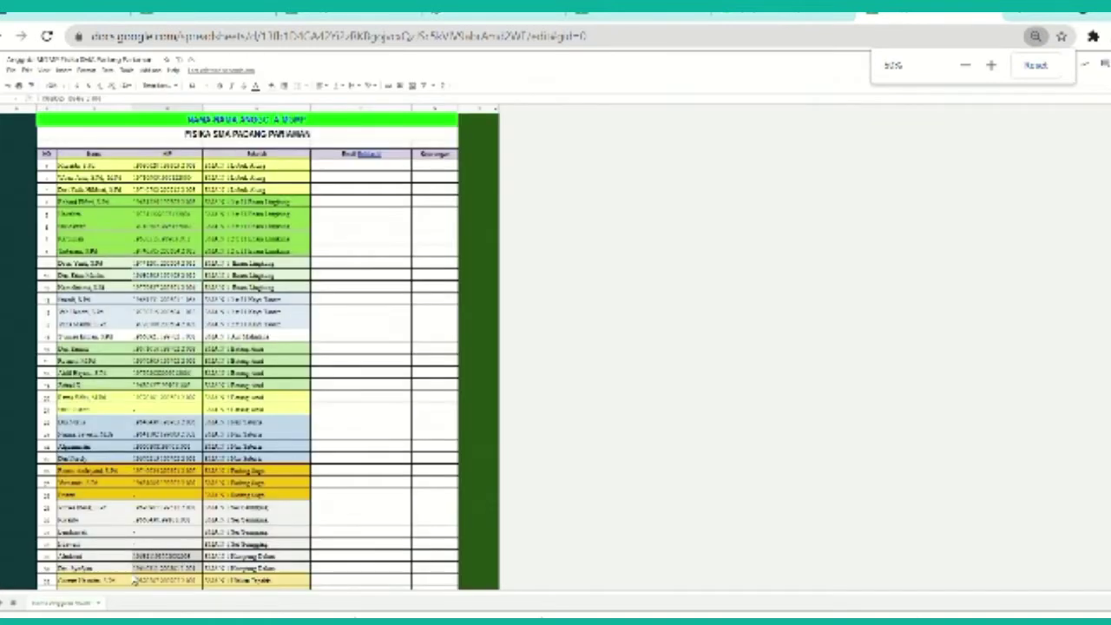
pyautogui.hotkey('ctrl', '+')
pyautogui.hotkey('ctrl', '+')
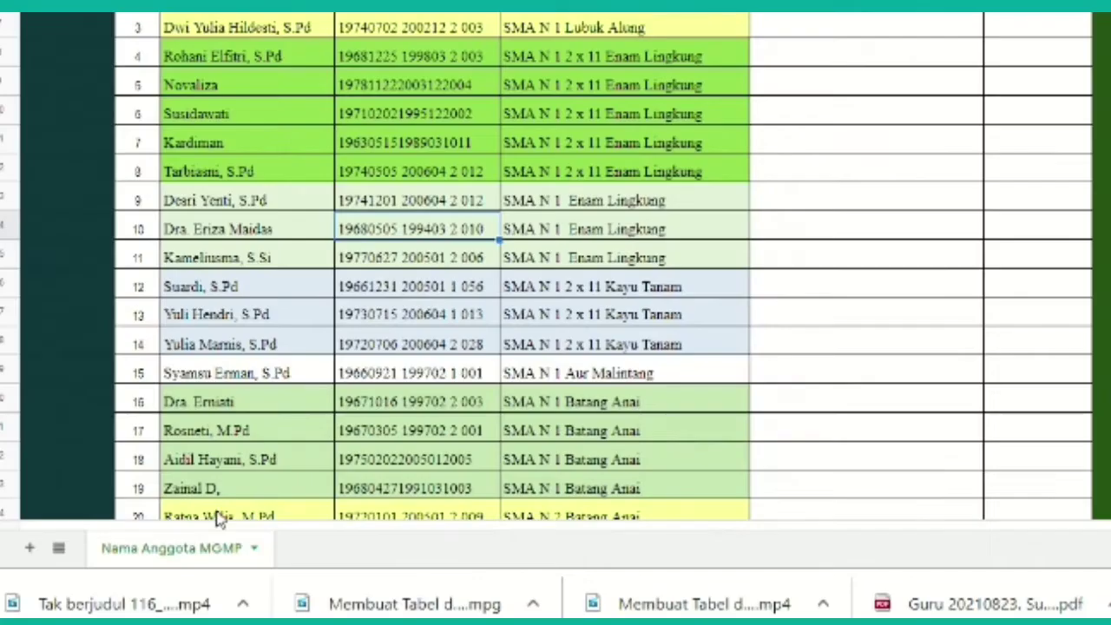
pyautogui.click(254, 548)
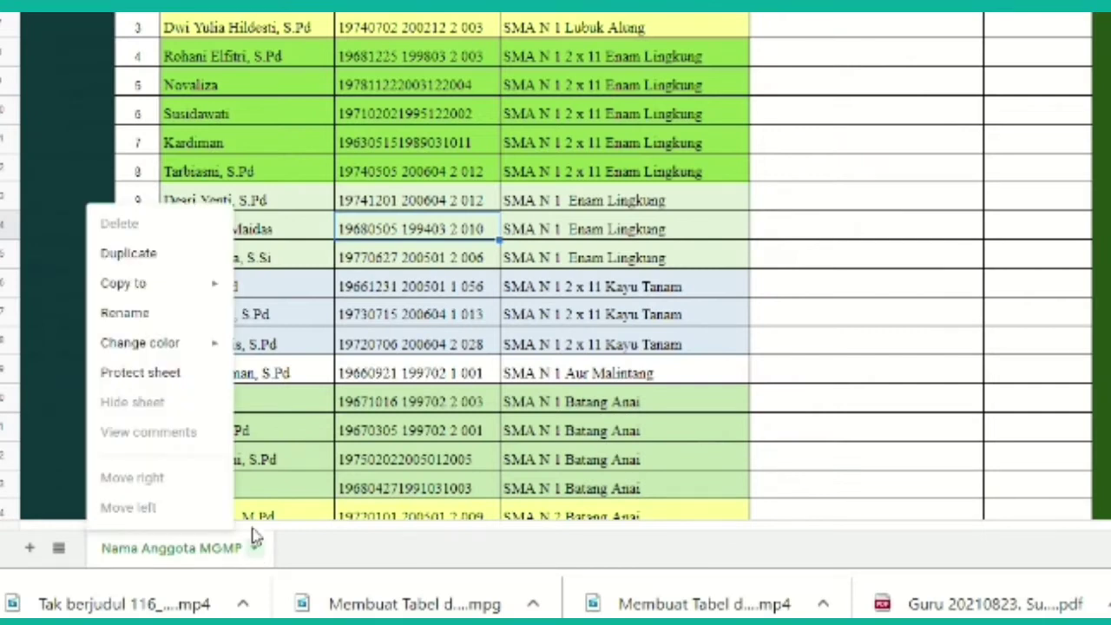
pyautogui.click(171, 266)
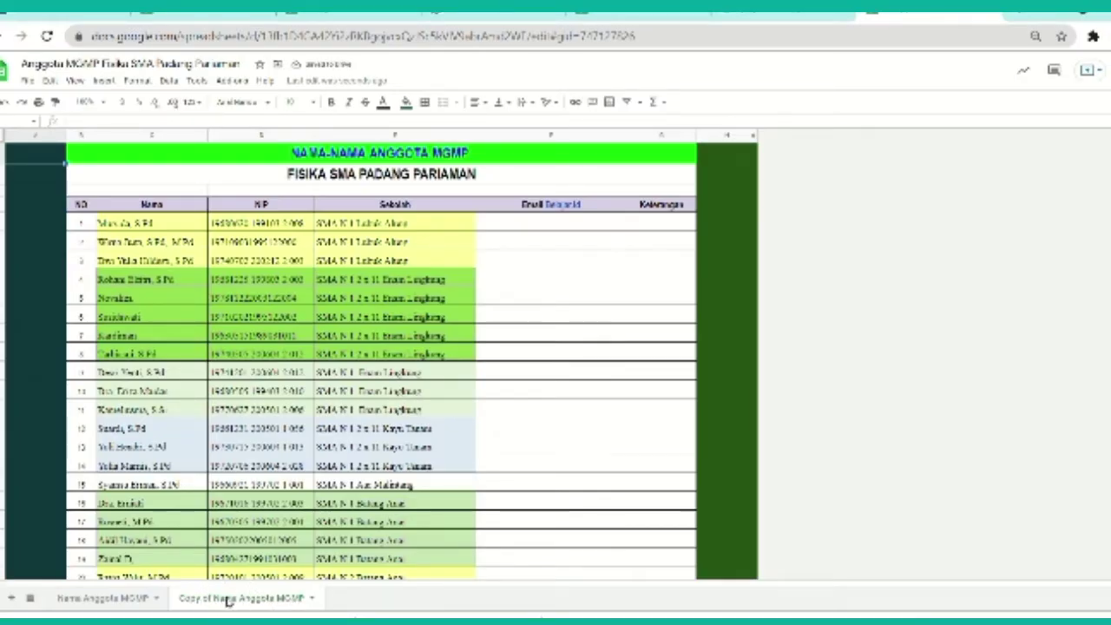
# Rename the copied sheet to 'Format Daftar Hadir Print'
pyautogui.doubleClick(227, 599)
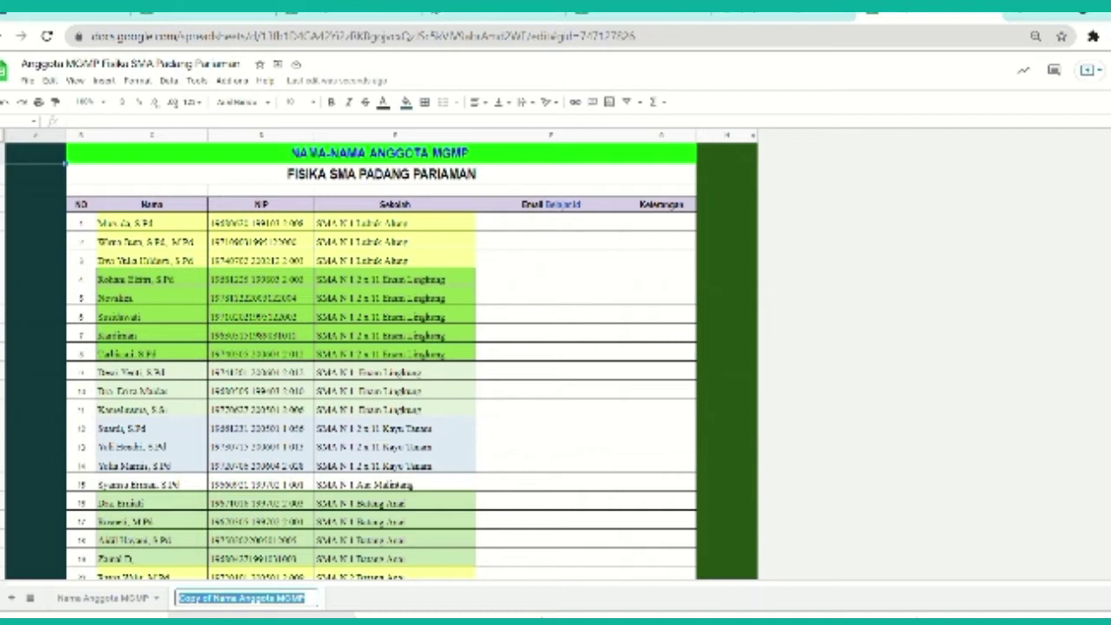
pyautogui.write('Format Daf')
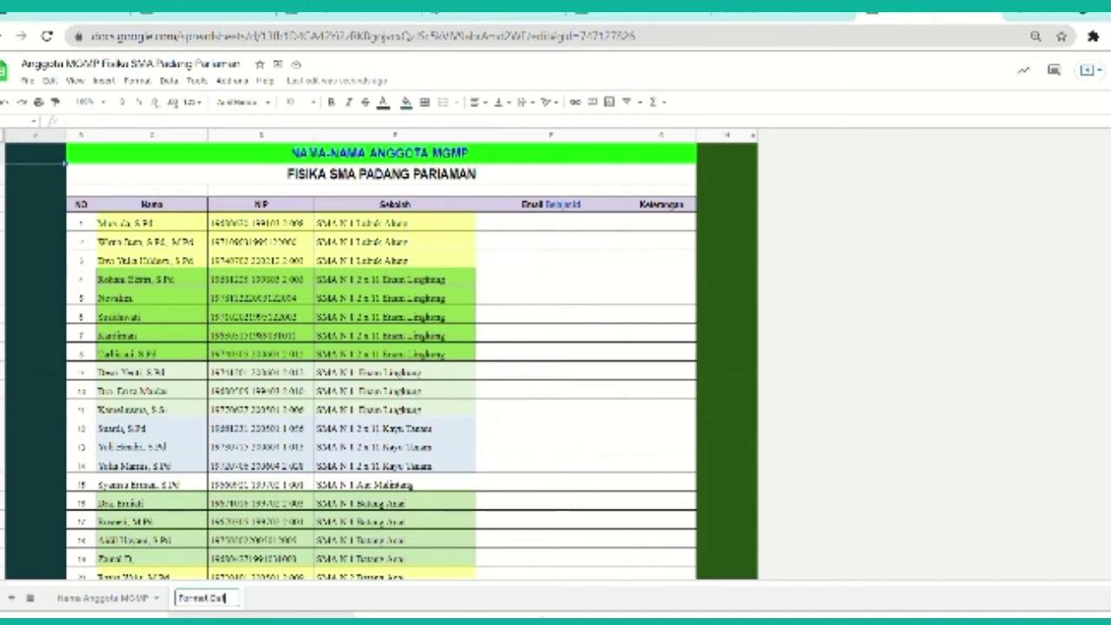
pyautogui.write('tar Hadir Print')
pyautogui.click(296, 342)
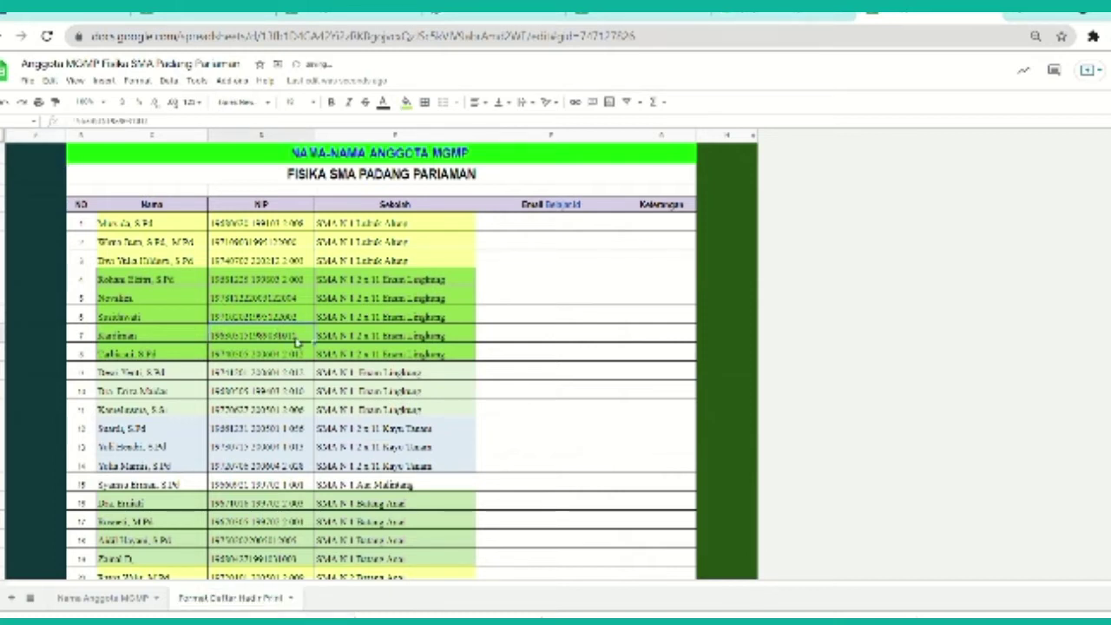
# Widen the Nama column and clear the Email and Keterangan header cells
pyautogui.click(226, 152)
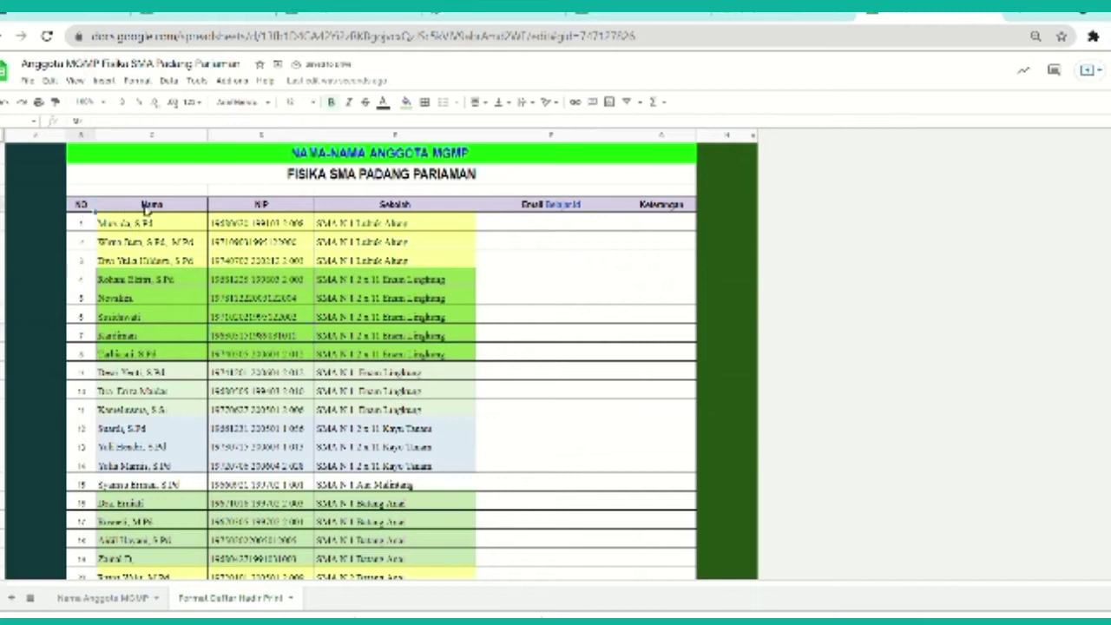
pyautogui.moveTo(207, 136); pyautogui.dragTo(253, 135)
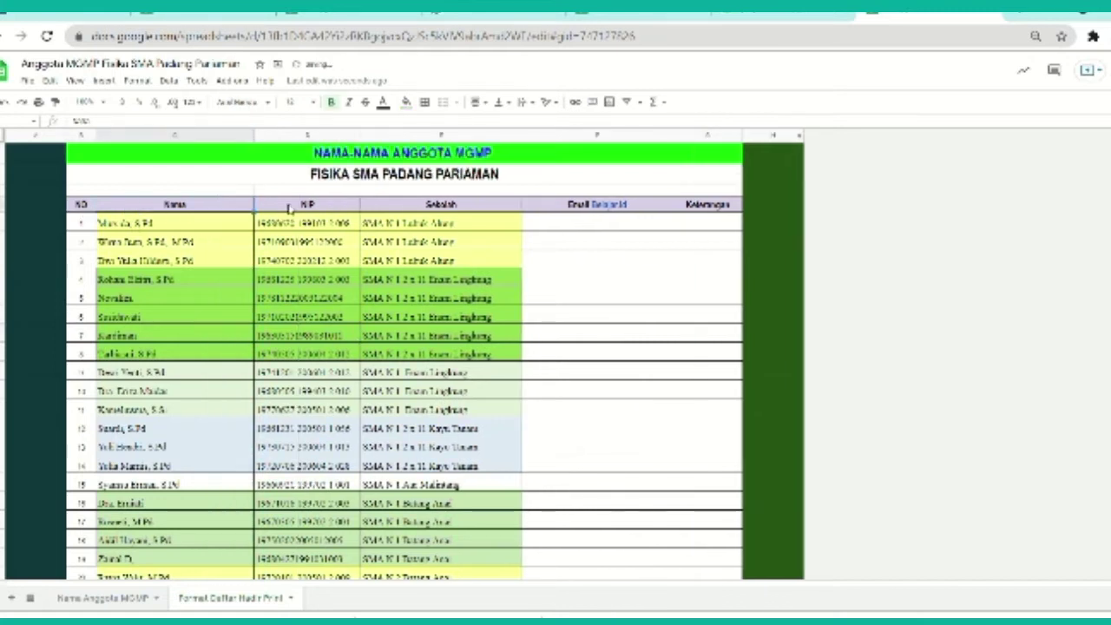
pyautogui.click(443, 205)
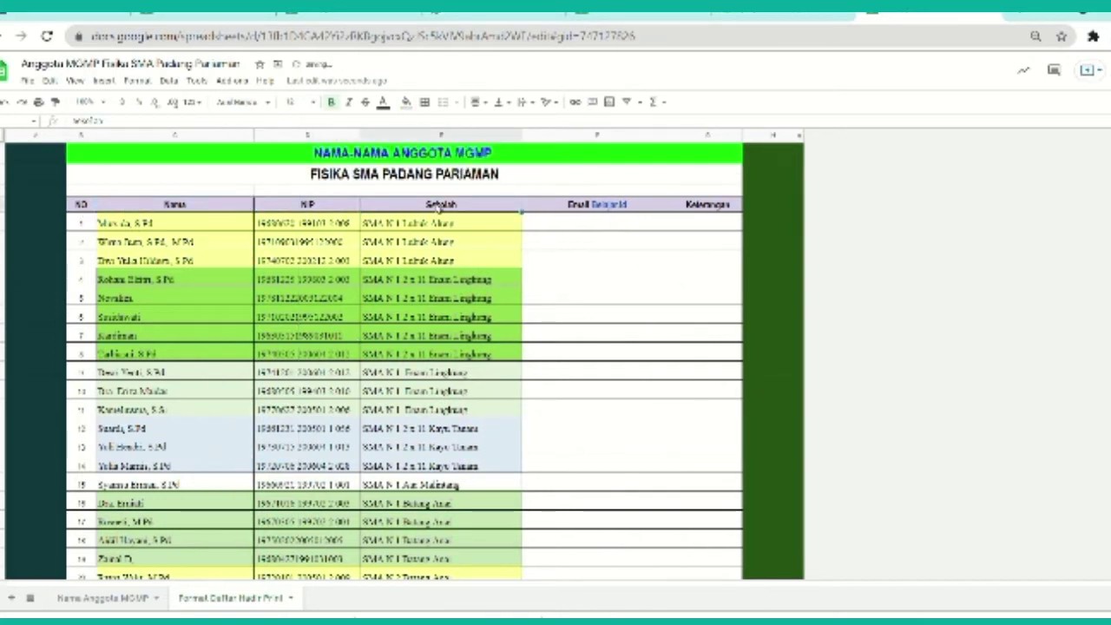
pyautogui.click(644, 204)
pyautogui.click(611, 263)
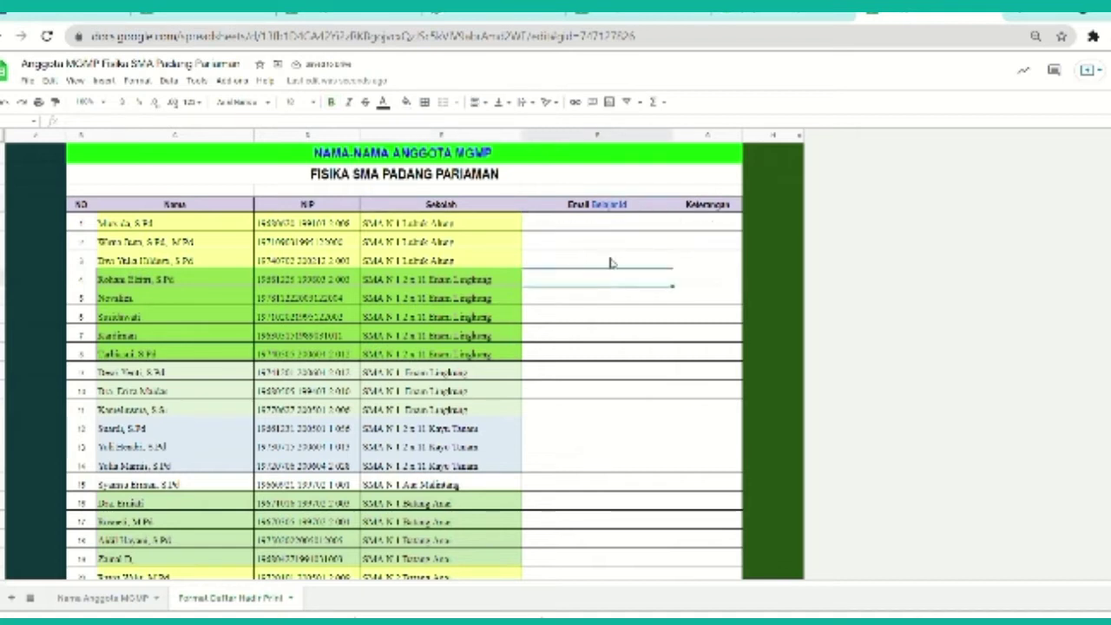
pyautogui.click(634, 209)
pyautogui.click(705, 206)
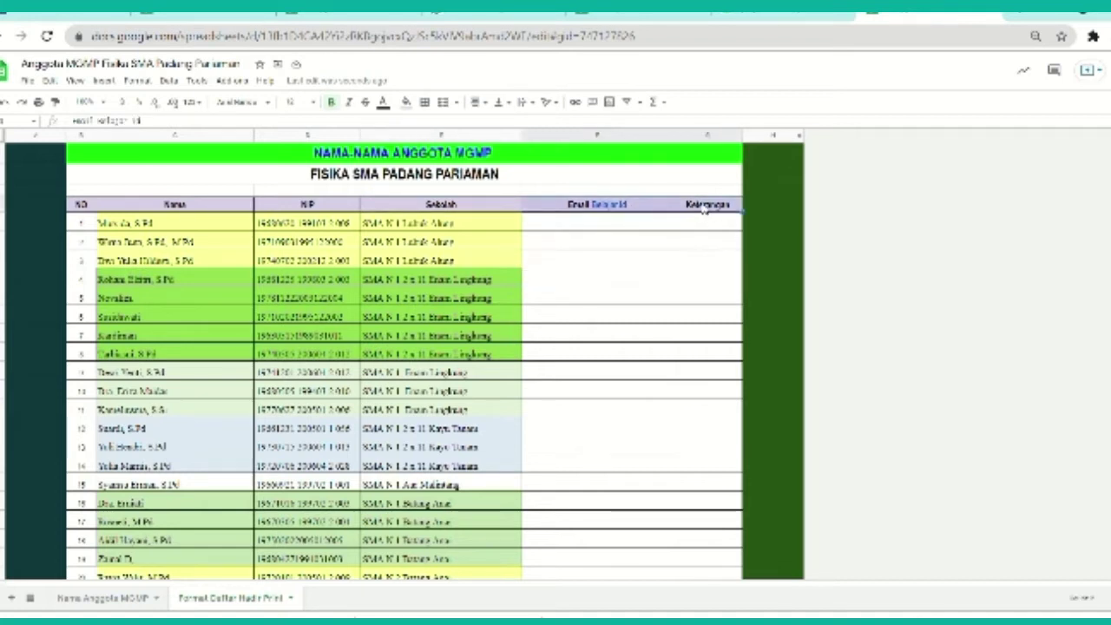
pyautogui.press('Delete')
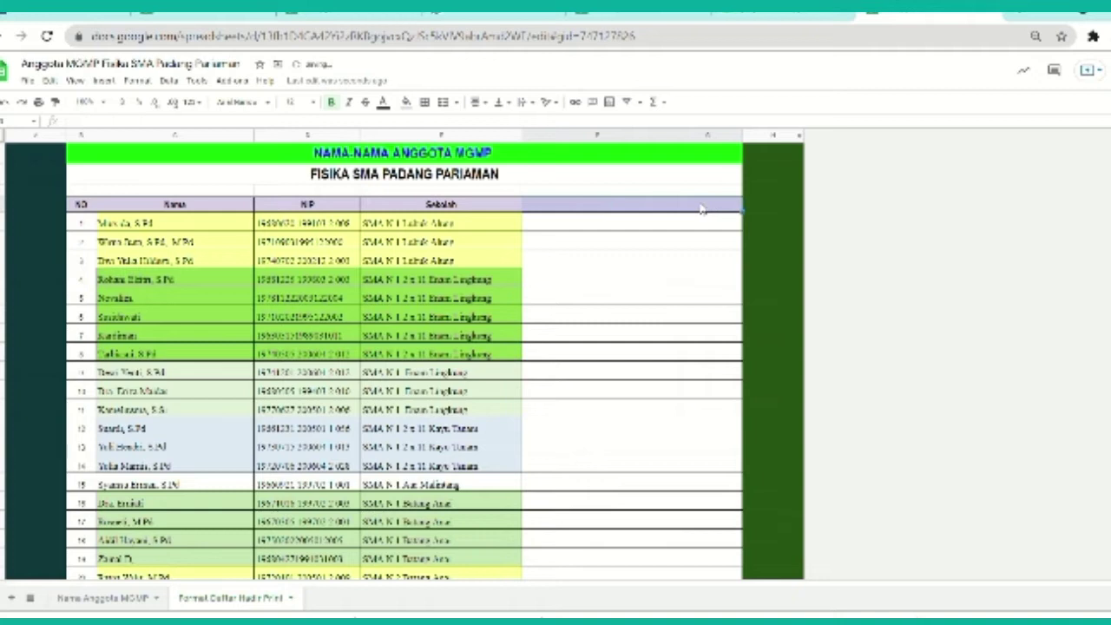
# Merge the F–G header cells into a 'Tanda Tangan' heading, and merge F1:G1 too
pyautogui.click(589, 257)
pyautogui.moveTo(608, 210); pyautogui.dragTo(703, 210)
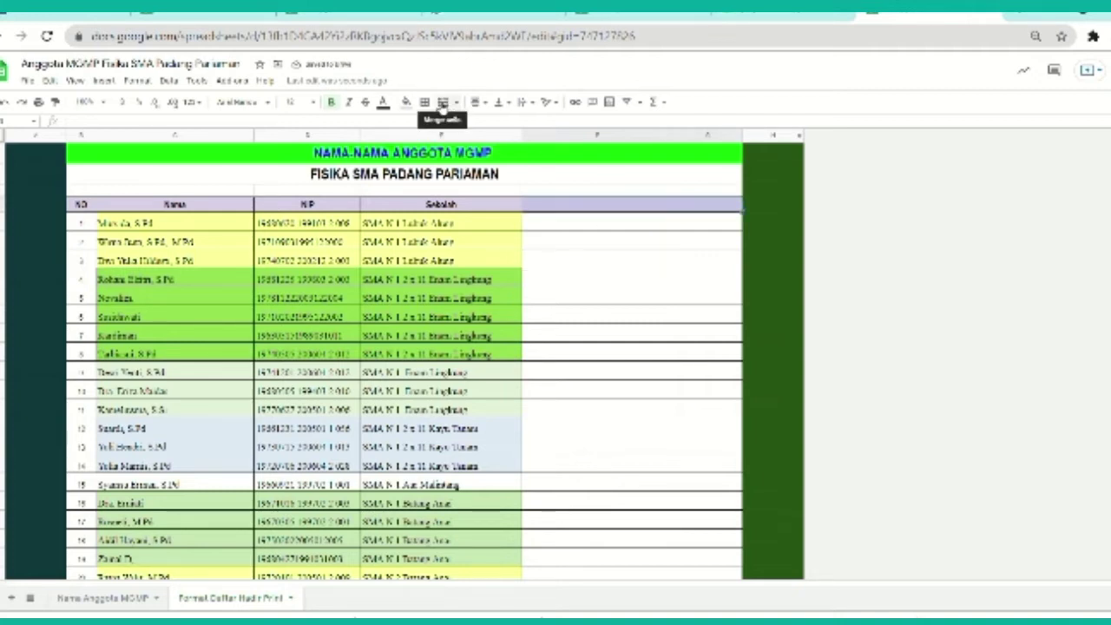
pyautogui.click(443, 102)
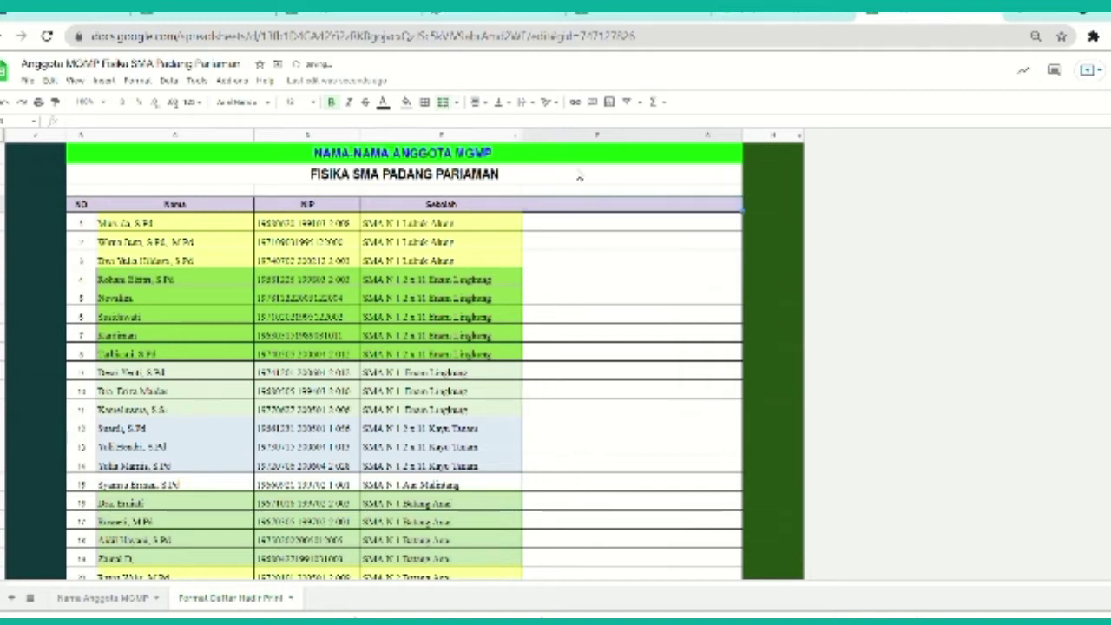
pyautogui.write('Ttd')
pyautogui.press('Return')
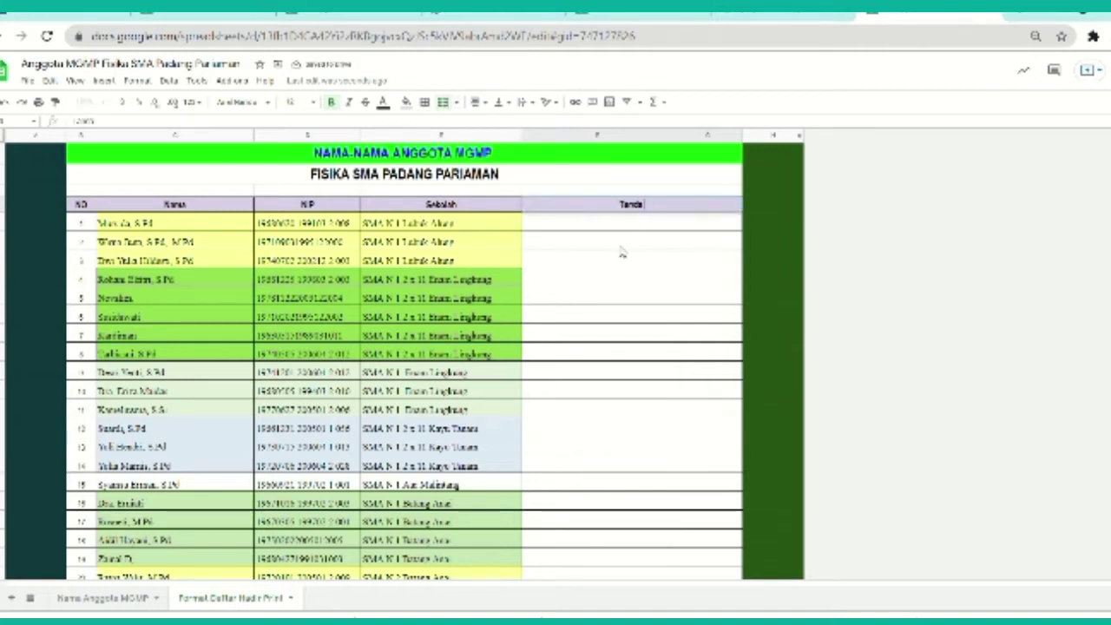
pyautogui.write('ngan')
pyautogui.click(612, 278)
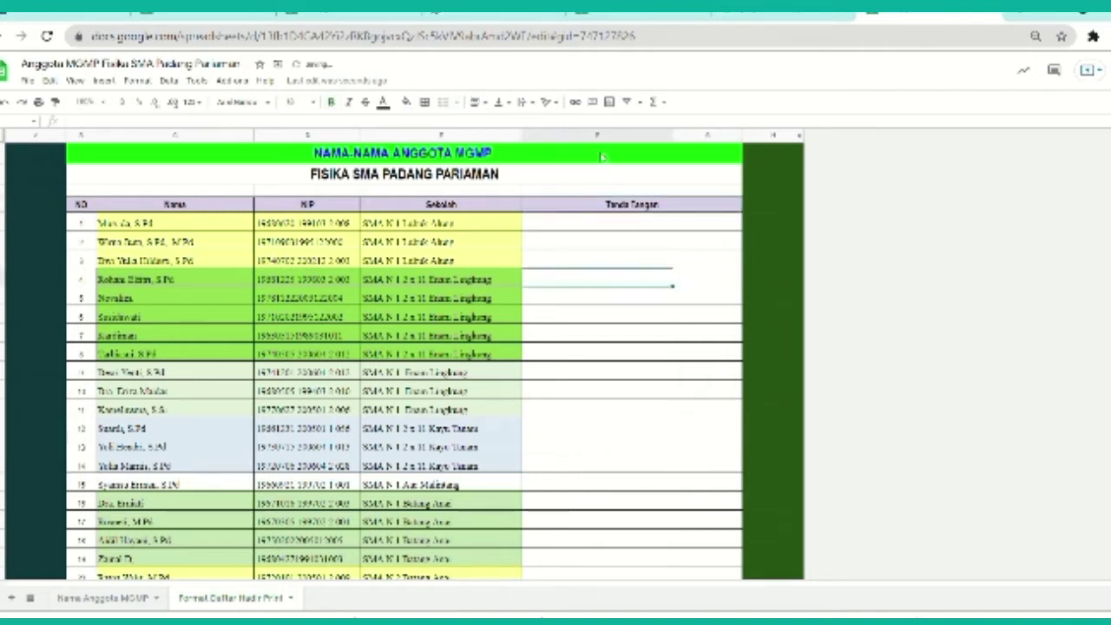
pyautogui.moveTo(609, 229); pyautogui.dragTo(684, 227)
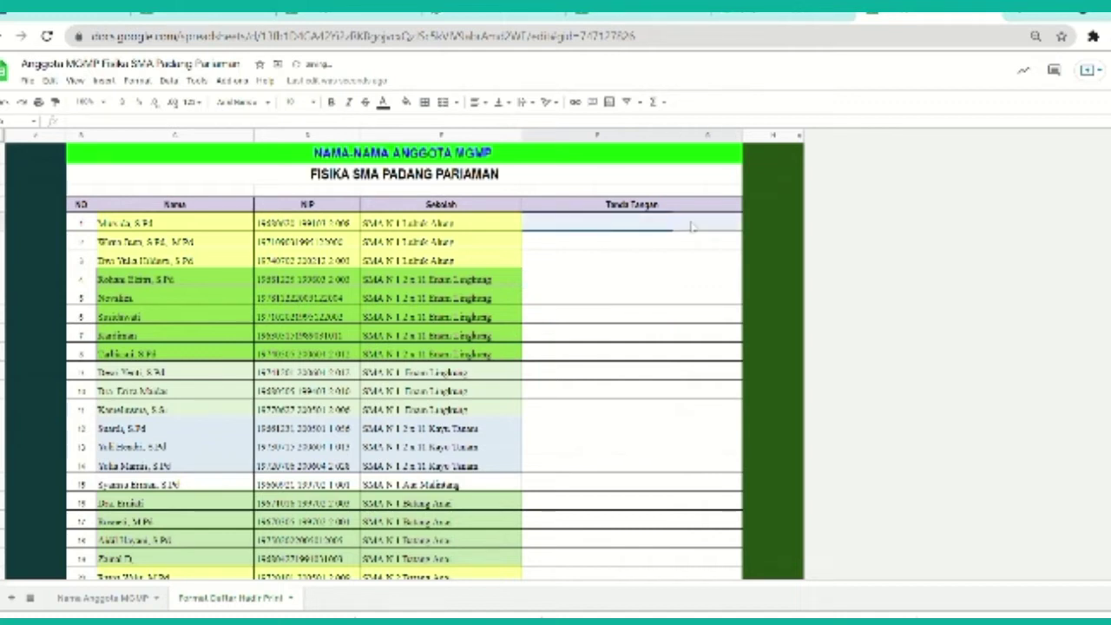
pyautogui.click(442, 110)
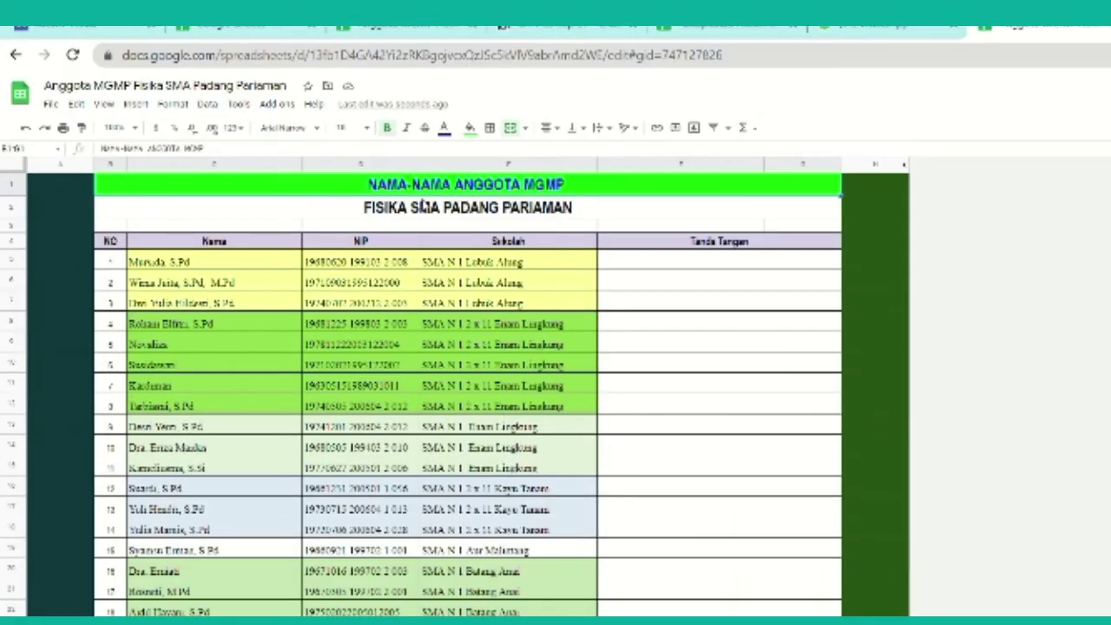
# Insert blank rows above the NAMA-NAMA ANGGOTA MGMP title, three at a time
pyautogui.moveTo(11, 187); pyautogui.dragTo(10, 225)
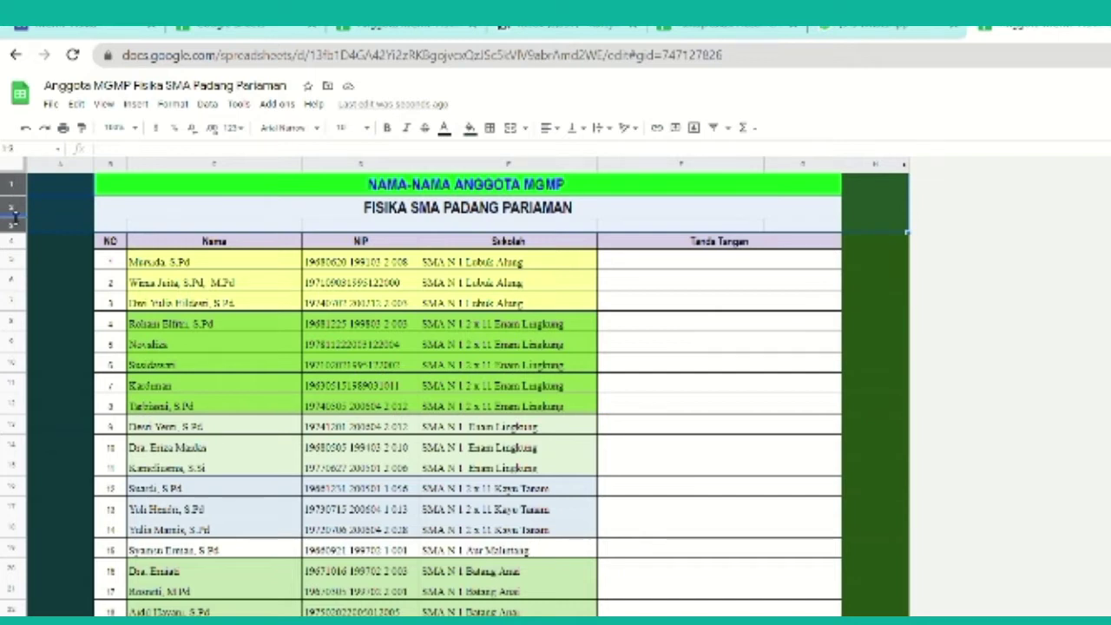
pyautogui.click(104, 186)
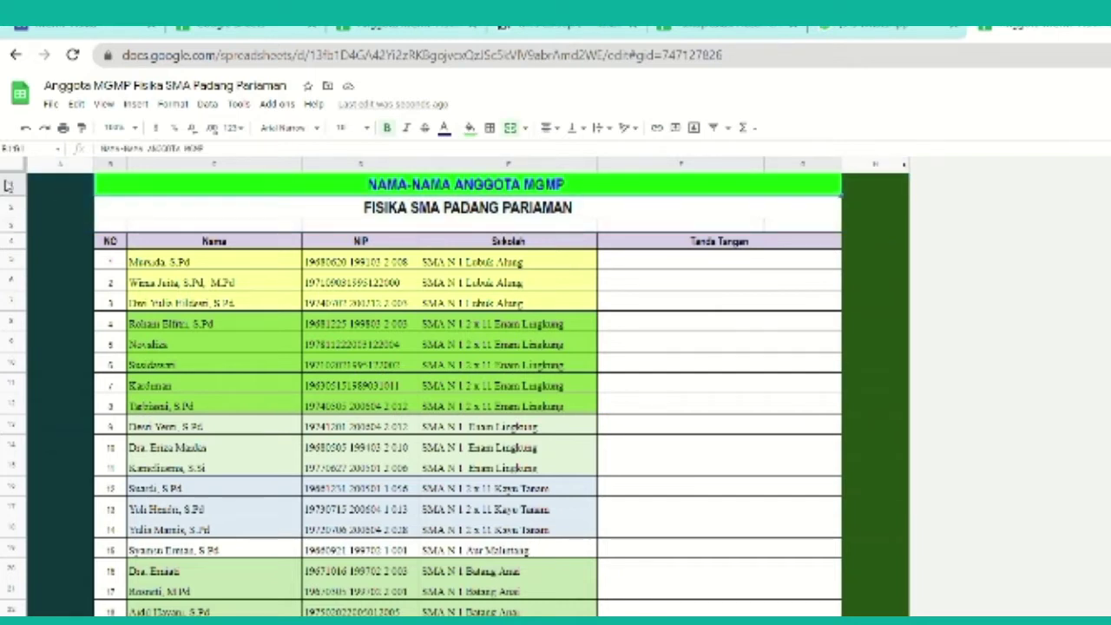
pyautogui.moveTo(9, 185); pyautogui.dragTo(7, 222)
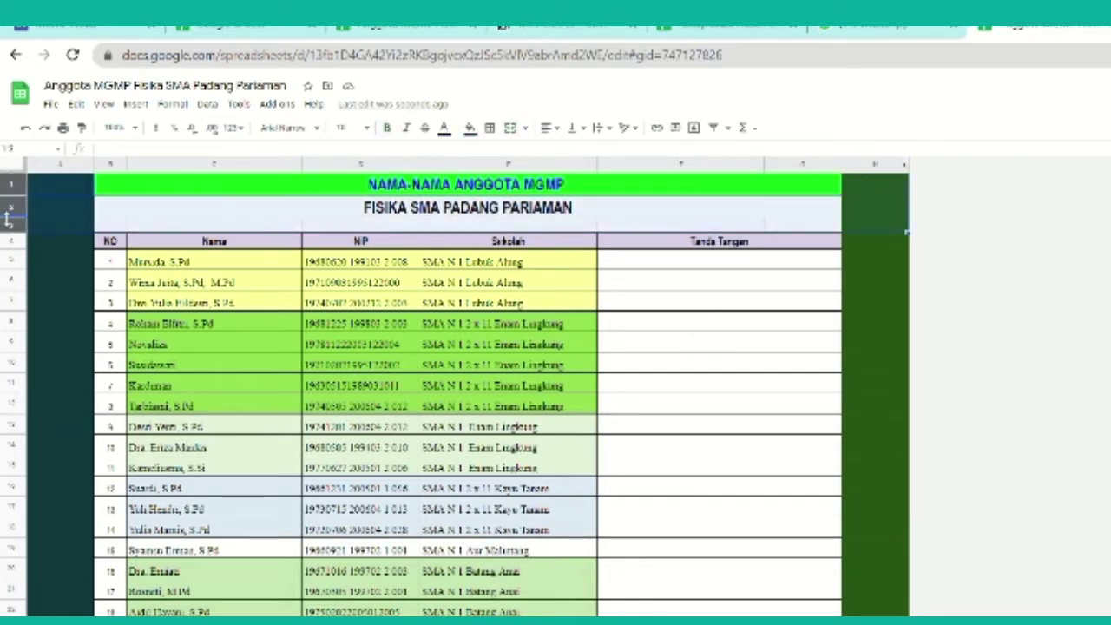
pyautogui.rightClick(7, 207)
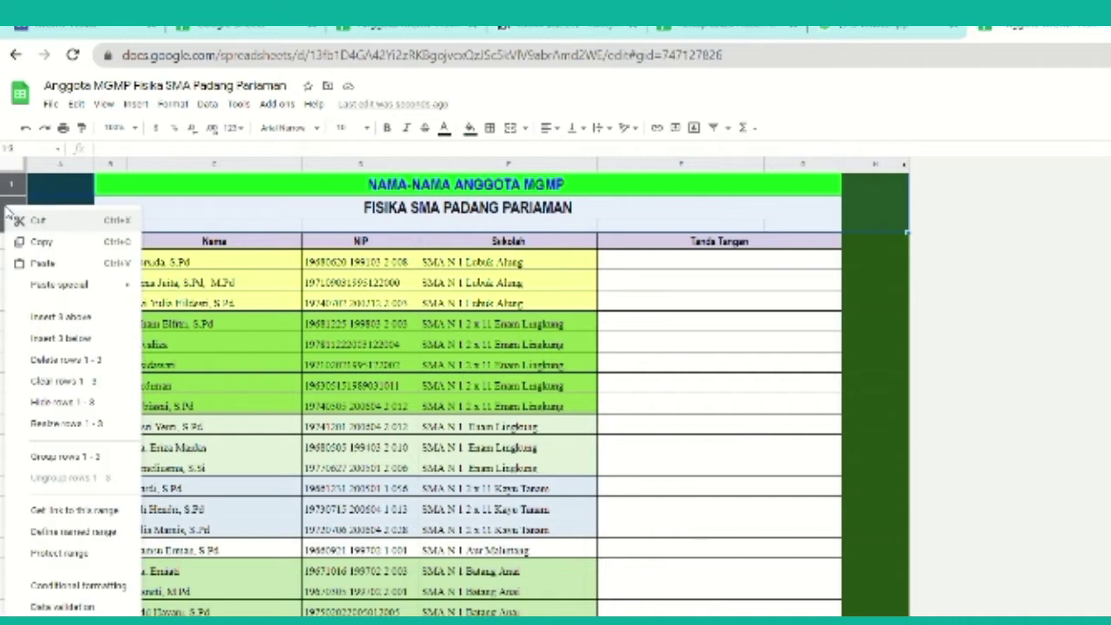
pyautogui.click(75, 319)
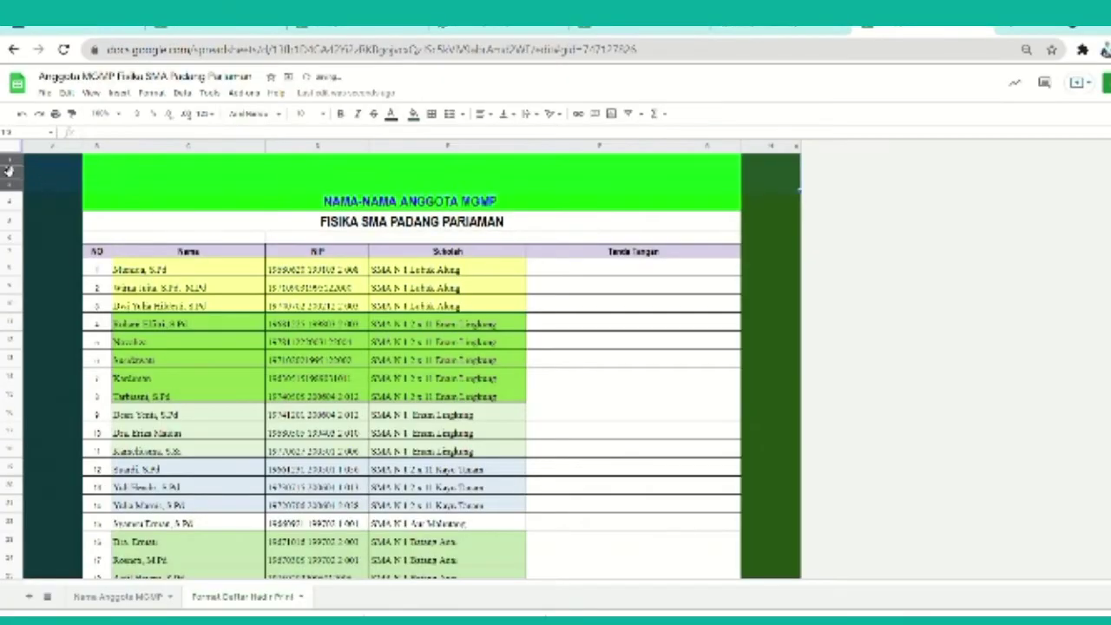
pyautogui.rightClick(7, 170)
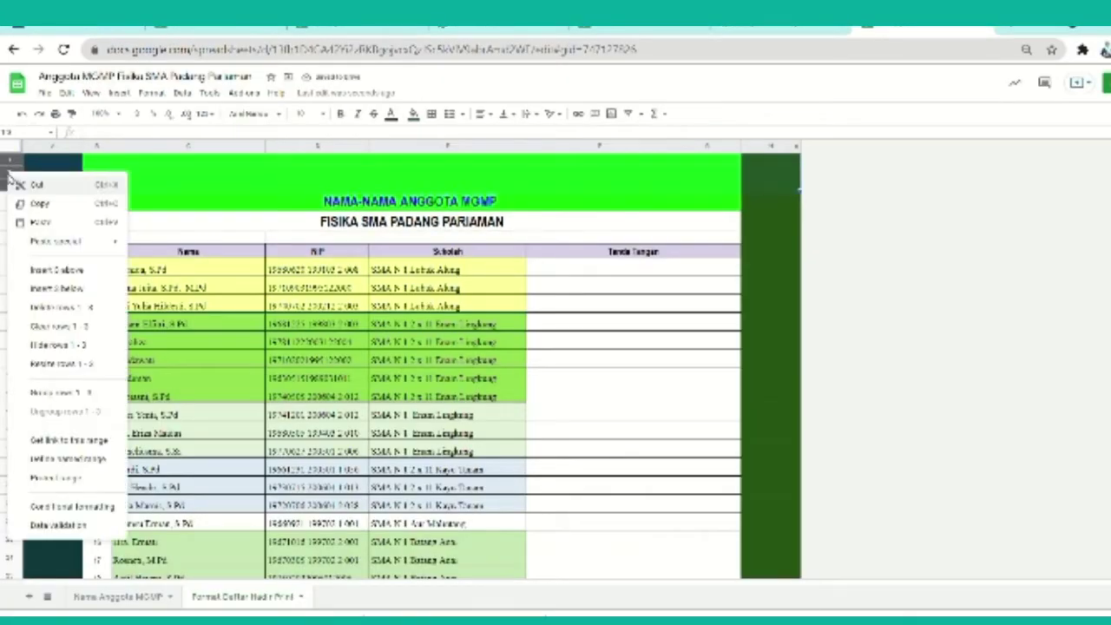
pyautogui.click(58, 270)
# Give the green title band a white fill and merge row 1 across columns A–G
pyautogui.click(223, 237)
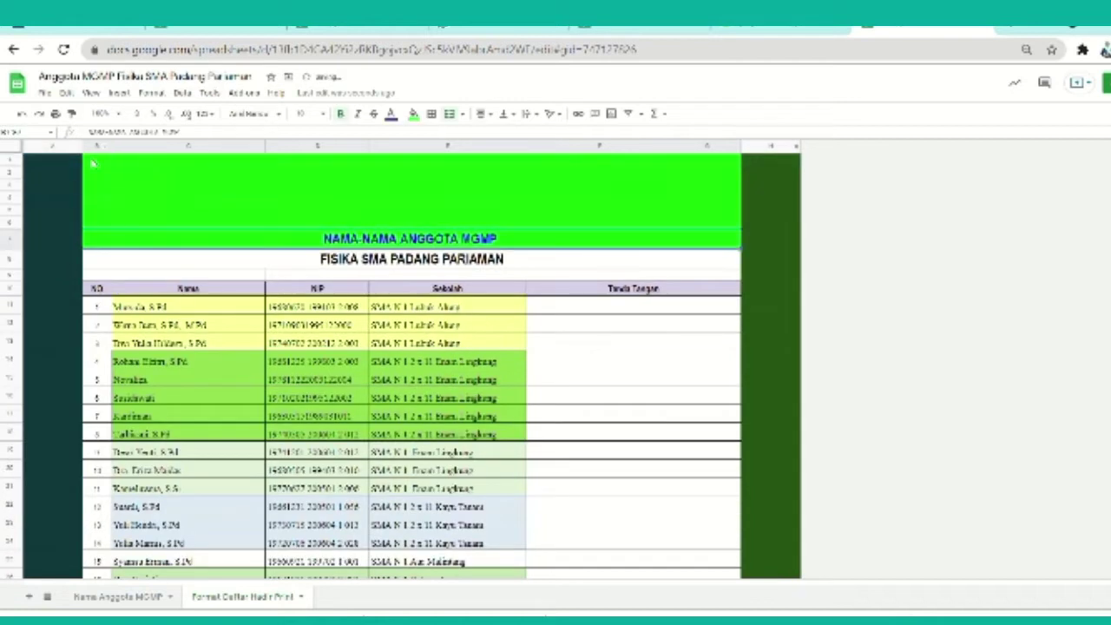
pyautogui.moveTo(93, 163); pyautogui.dragTo(665, 245)
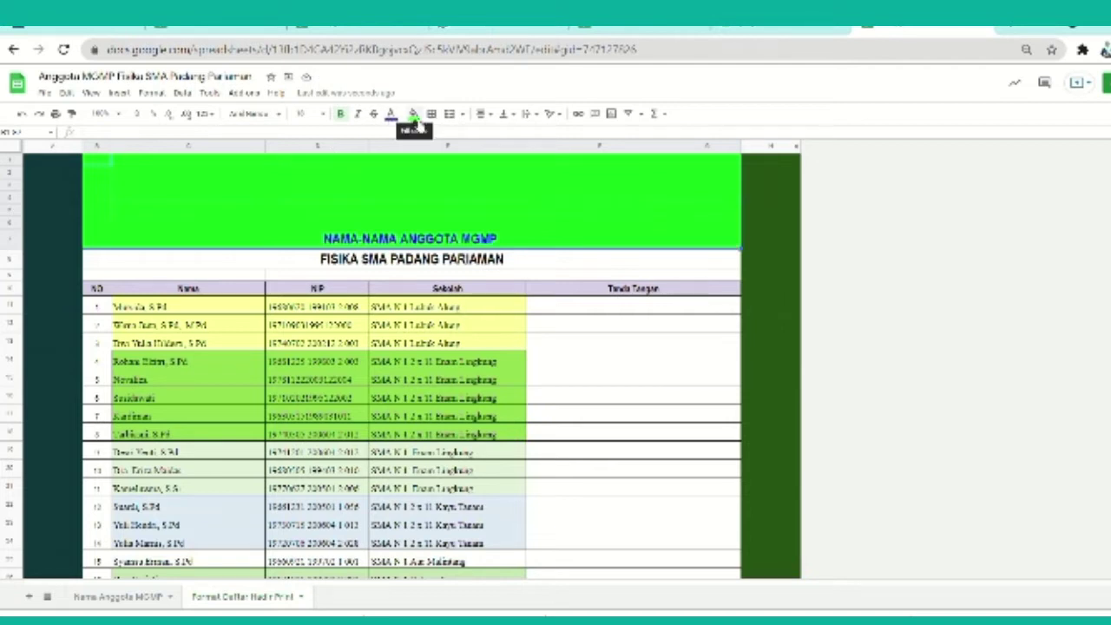
pyautogui.click(414, 116)
pyautogui.click(525, 156)
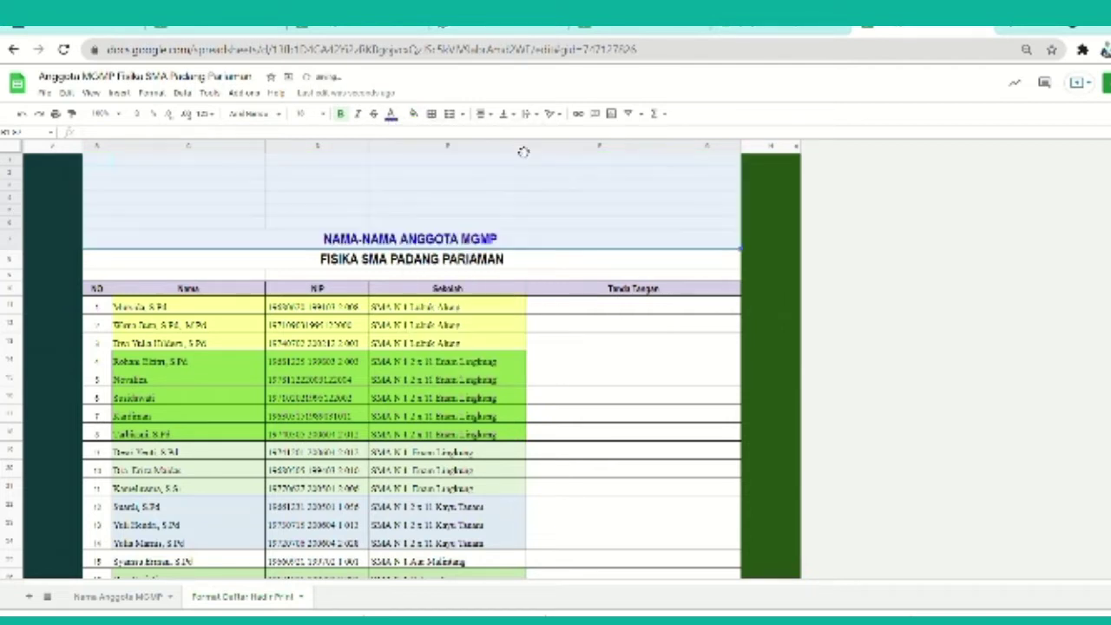
pyautogui.moveTo(116, 173); pyautogui.dragTo(664, 205)
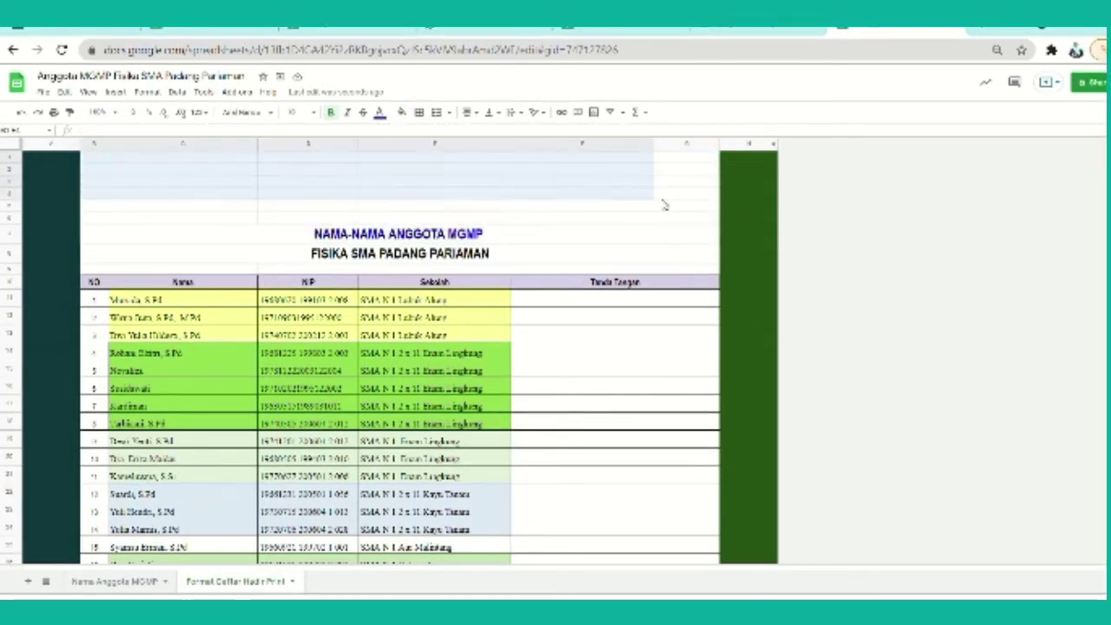
pyautogui.click(685, 156)
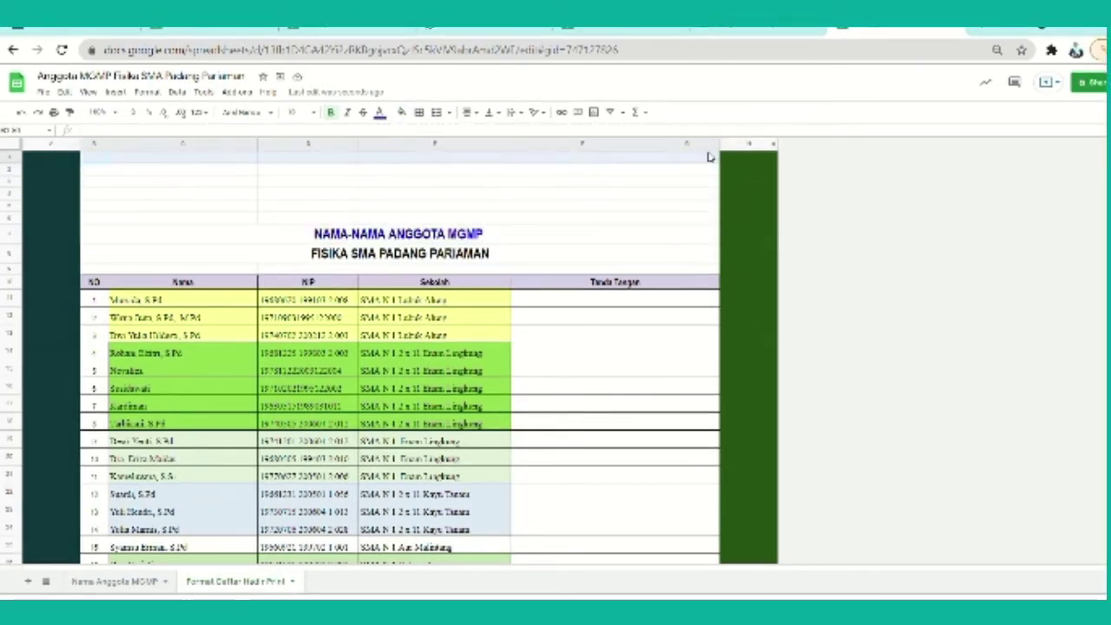
pyautogui.click(434, 120)
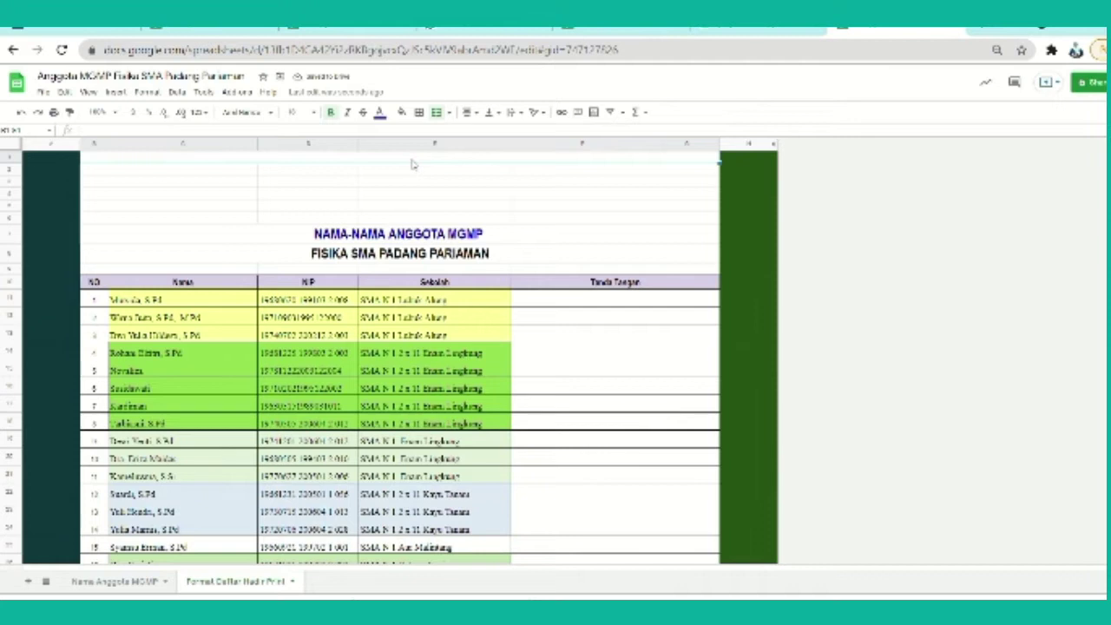
# Enter 'DINAS PENDIDIKAN PROVINSI SUMATERA BARAT' in row 1 and 'CABANG DINAS WILAYAH II' in row 2
pyautogui.write('DINAS PENDIDIKAN ')
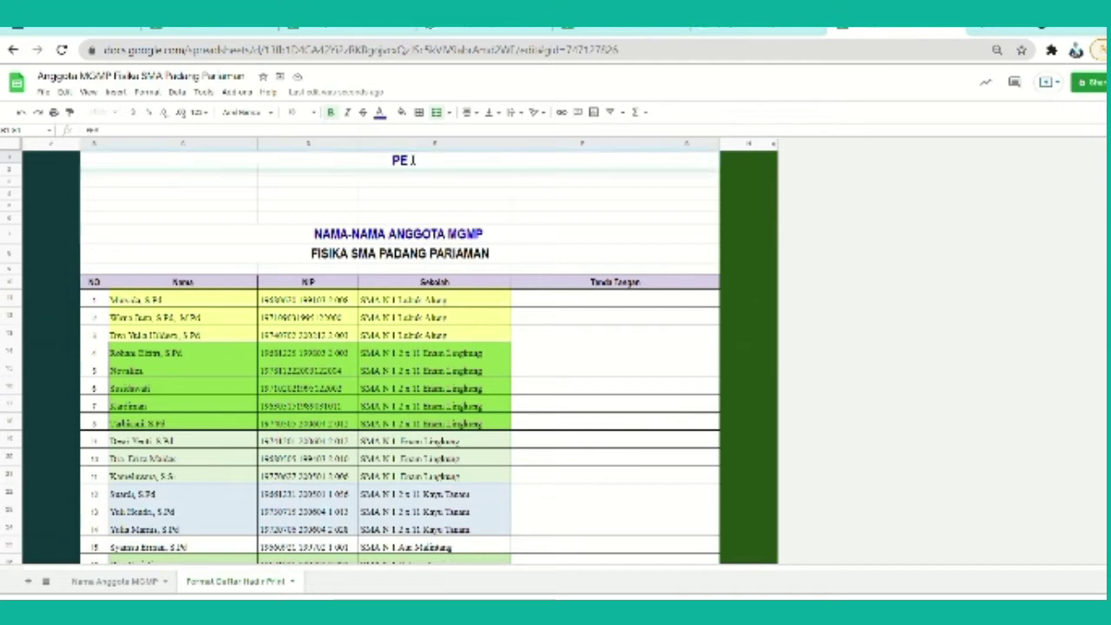
pyautogui.write('PROVINSI SUMATERA BARAT')
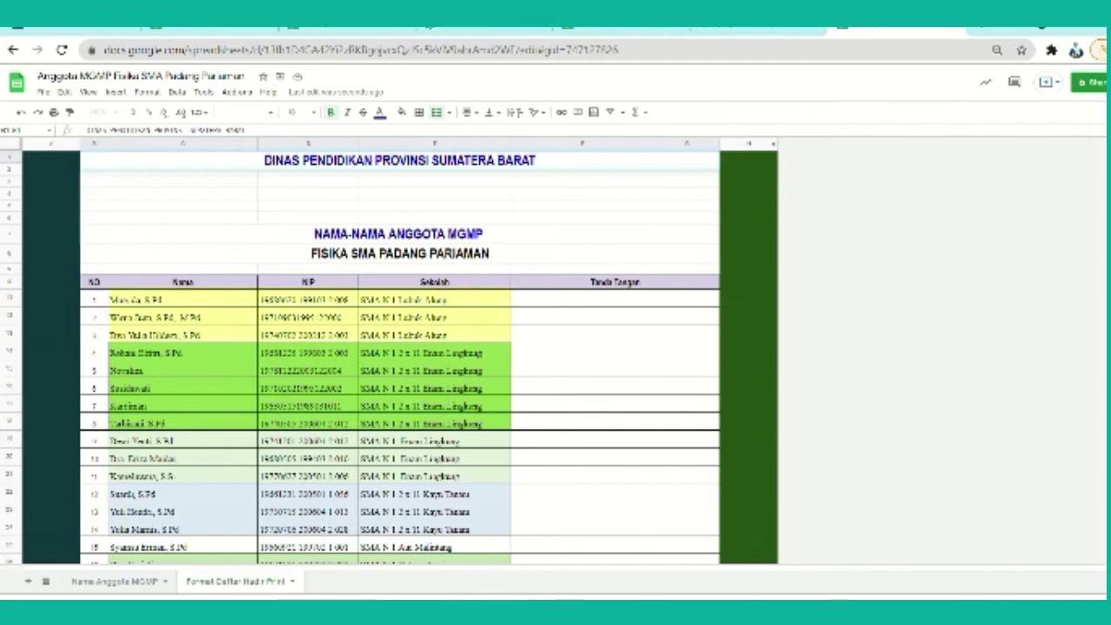
pyautogui.press('Return')
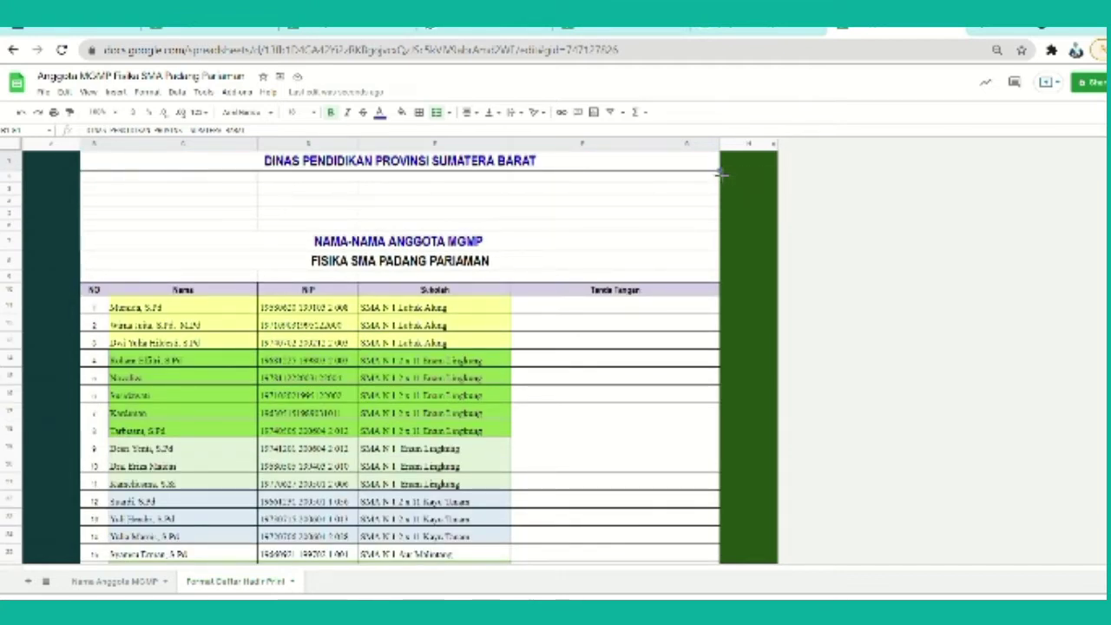
pyautogui.moveTo(721, 173); pyautogui.dragTo(723, 182)
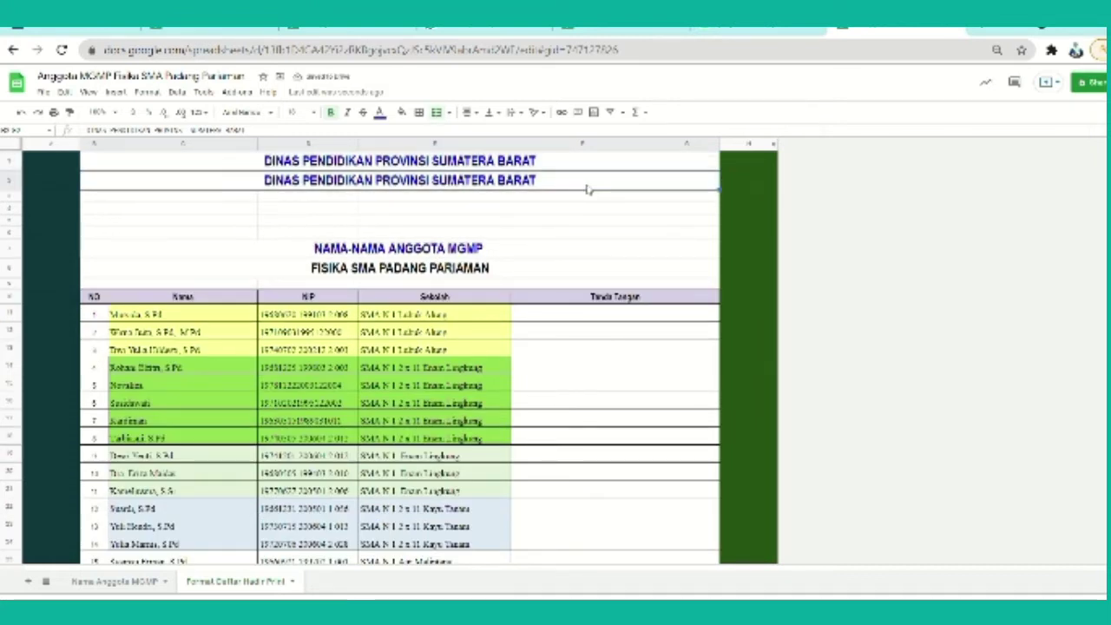
pyautogui.click(531, 181)
pyautogui.write('CABANG ')
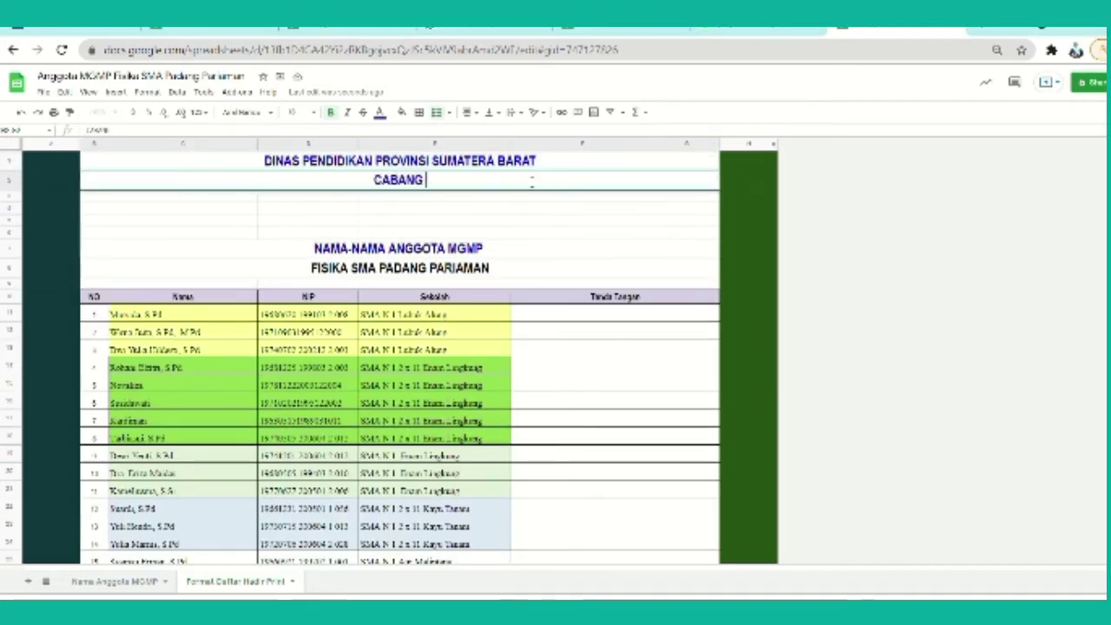
pyautogui.write('DINAS WILAYAH II')
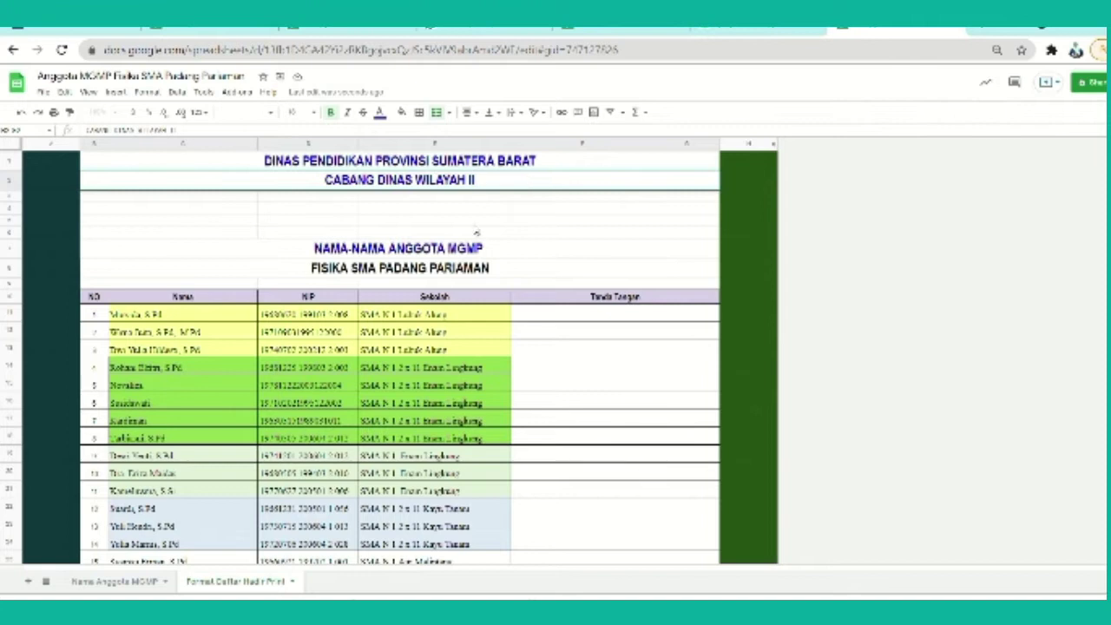
pyautogui.press('Return')
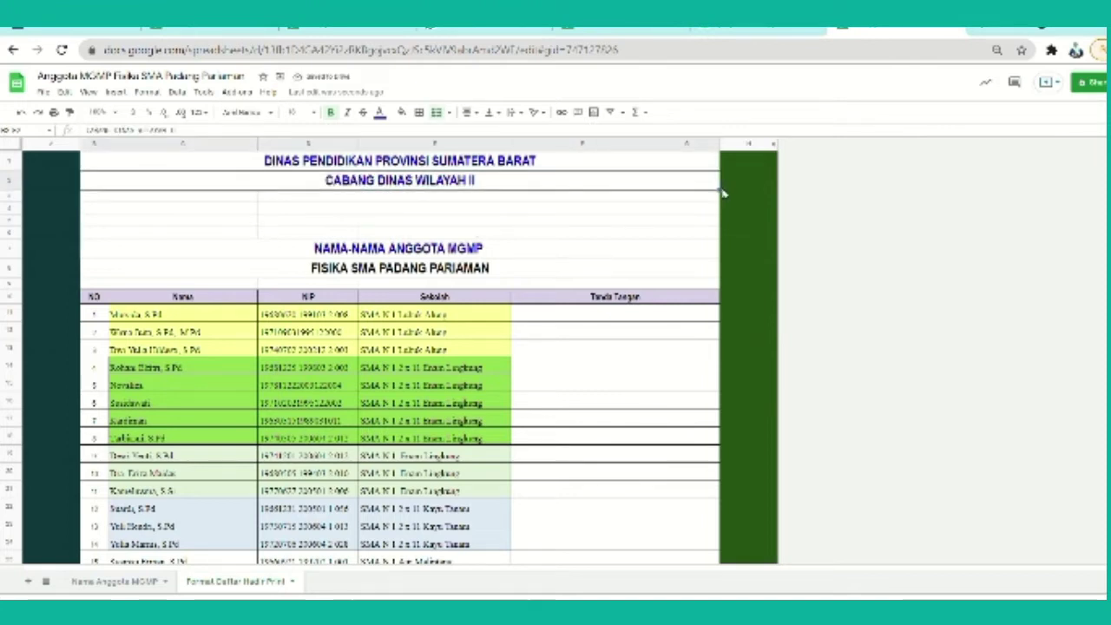
# Fill rows 3–4 and type the MGMP FISIKA SMA PADANG PARIAMAN line and 'DAFTAR HADIR KEGIATAN'
pyautogui.moveTo(719, 190); pyautogui.dragTo(716, 210)
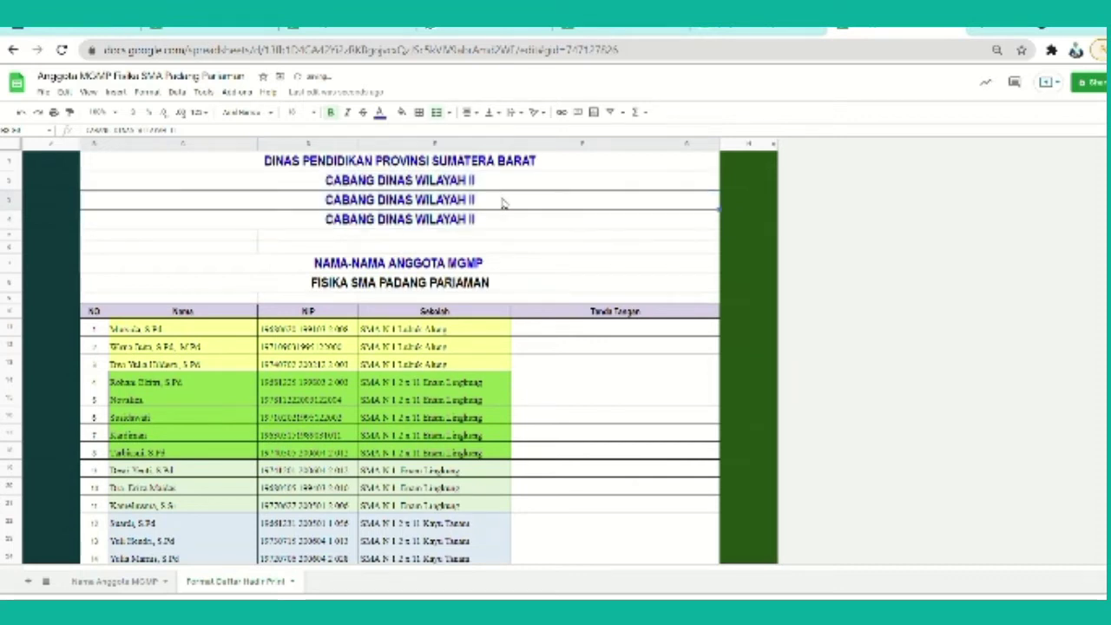
pyautogui.write('MUSYAWARAH GURU')
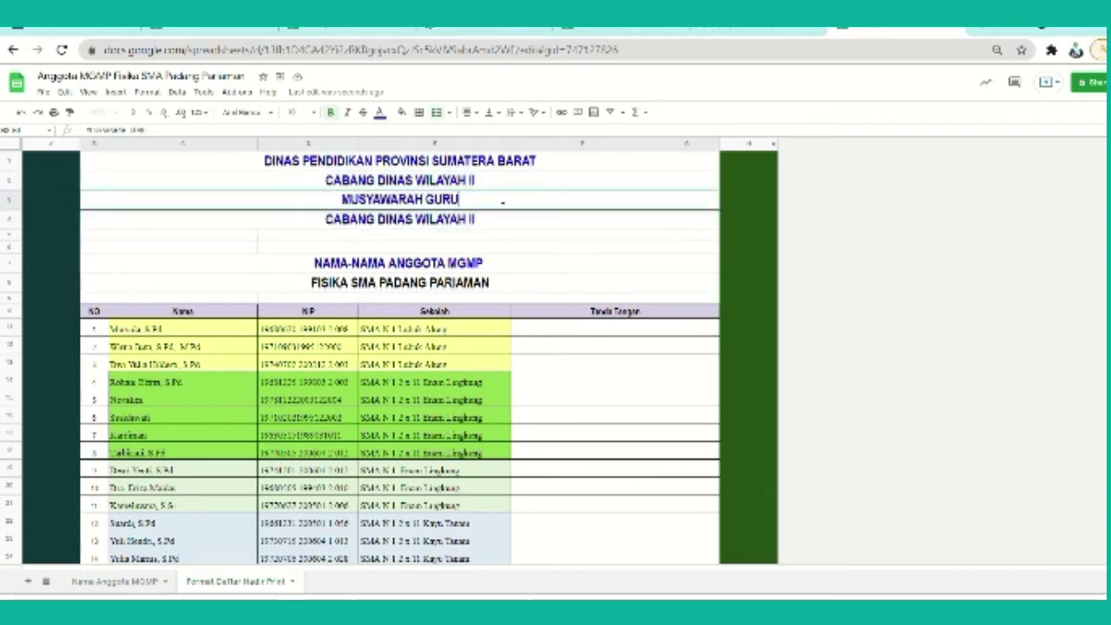
pyautogui.write(' MATA PELAJARAN (MGM')
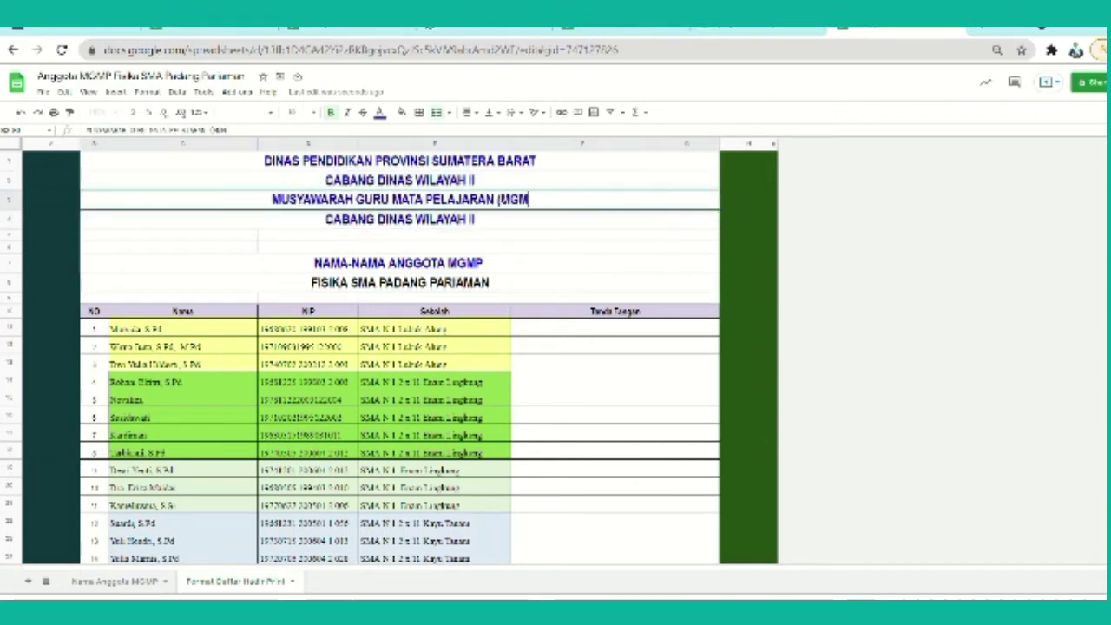
pyautogui.write('P) FISIKA SMA PADANG PARIAMAN')
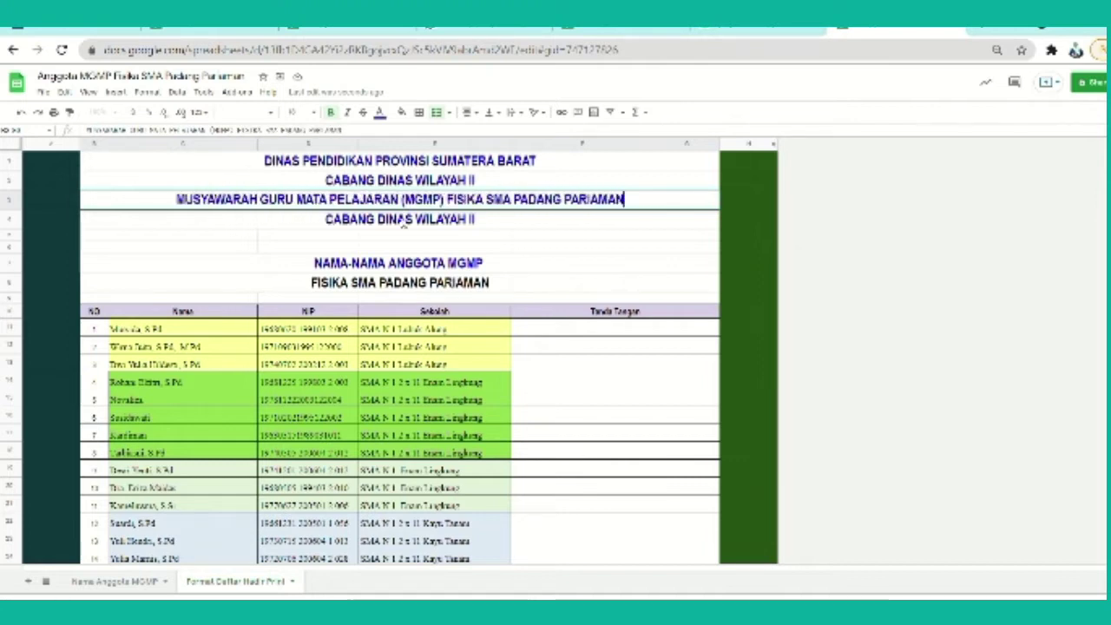
pyautogui.press('Return')
pyautogui.write('DAFTAR HAFI')
pyautogui.press('BackSpace')
pyautogui.press('BackSpace')
pyautogui.write('DIR KEGIATAN')
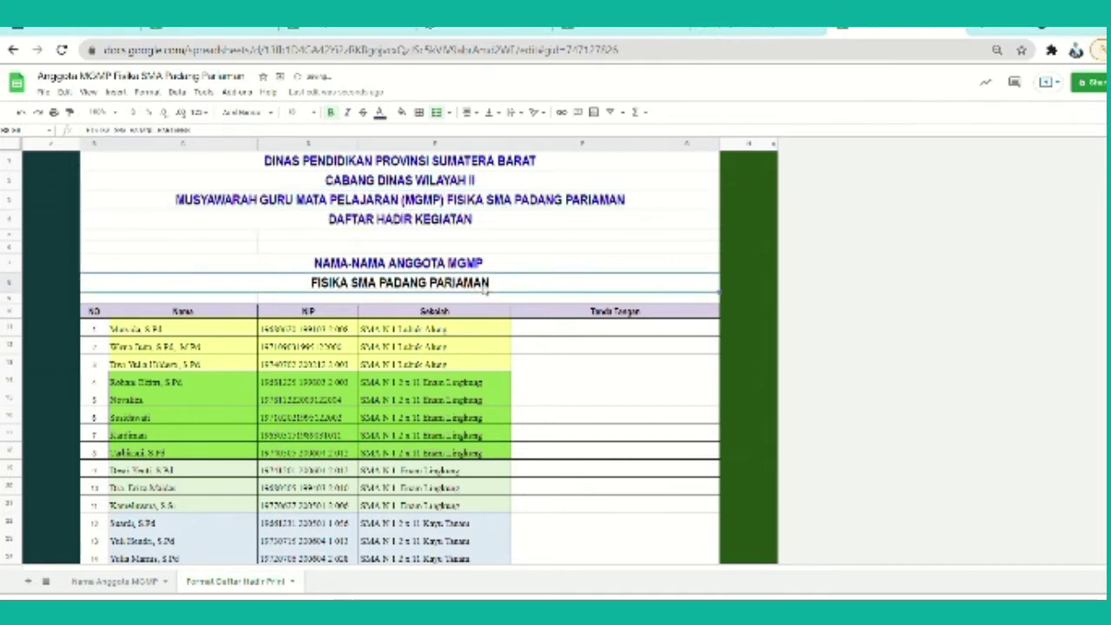
pyautogui.moveTo(486, 291)
pyautogui.mouseDown()
pyautogui.moveTo(472, 273)
pyautogui.moveTo(470, 287)
pyautogui.mouseUp()
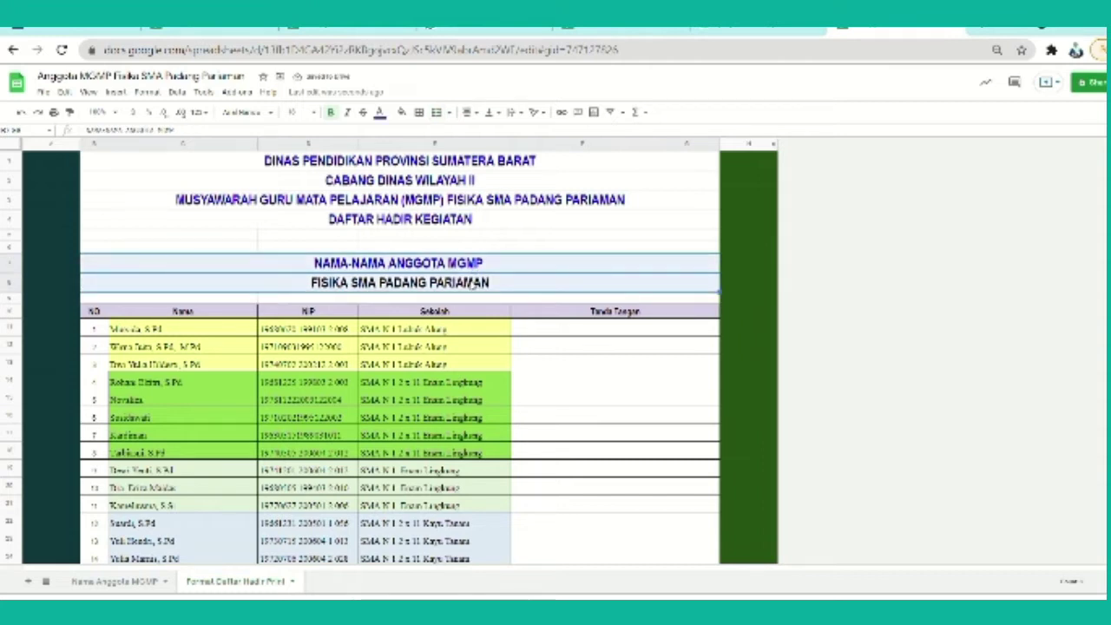
# Clear the two old subheadings, copy blank-row formatting over them, and shorten those rows
pyautogui.press('Delete')
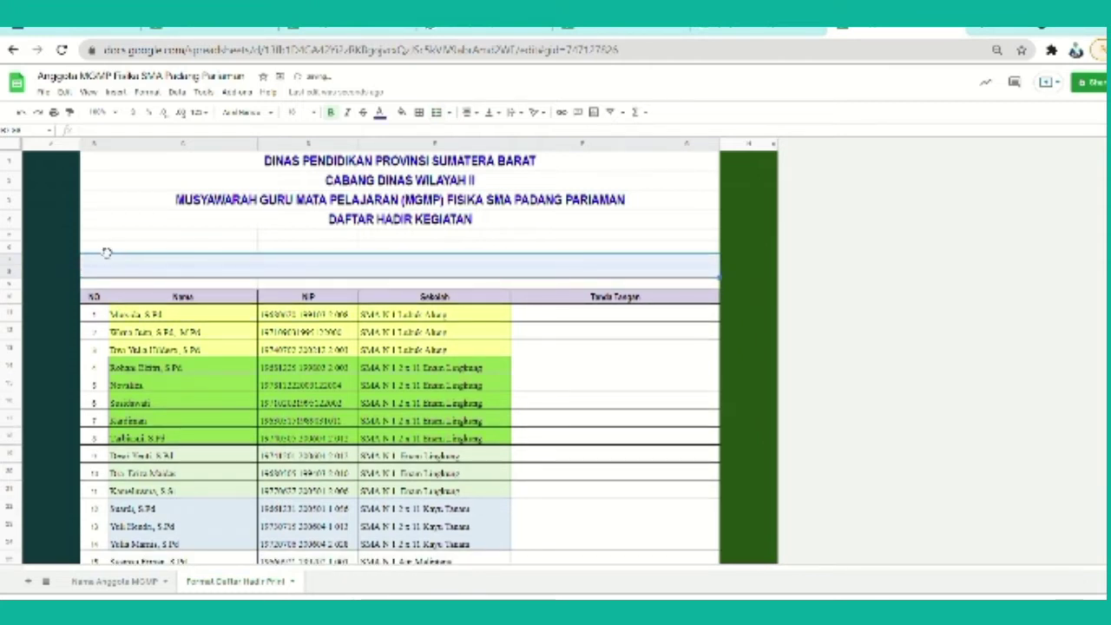
pyautogui.click(100, 248)
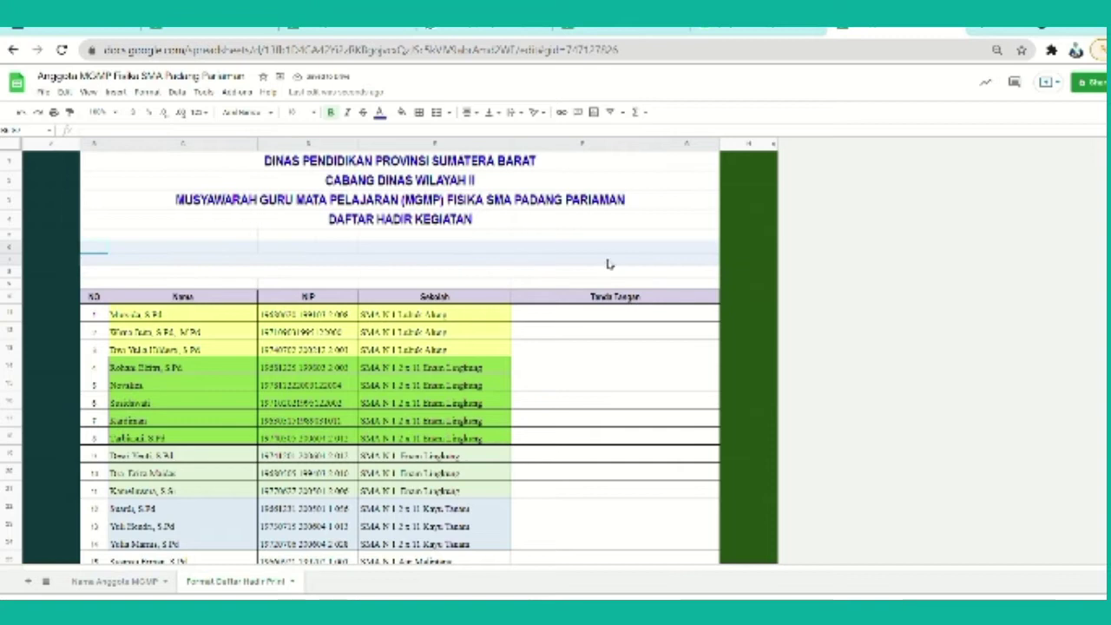
pyautogui.click(70, 111)
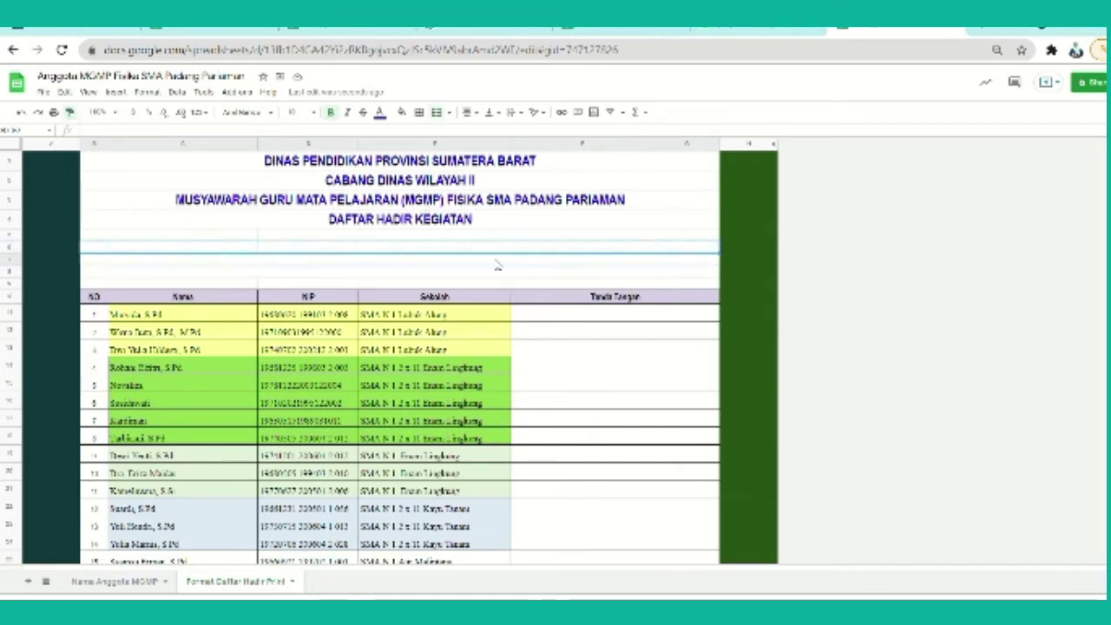
pyautogui.moveTo(497, 265); pyautogui.dragTo(734, 285)
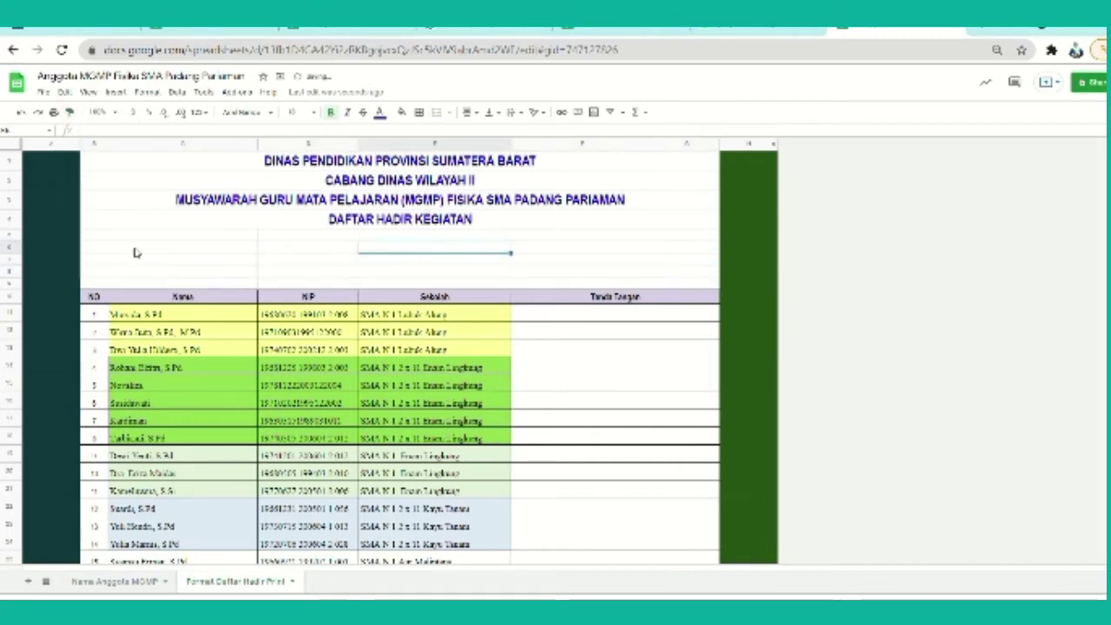
pyautogui.moveTo(15, 242); pyautogui.dragTo(20, 279)
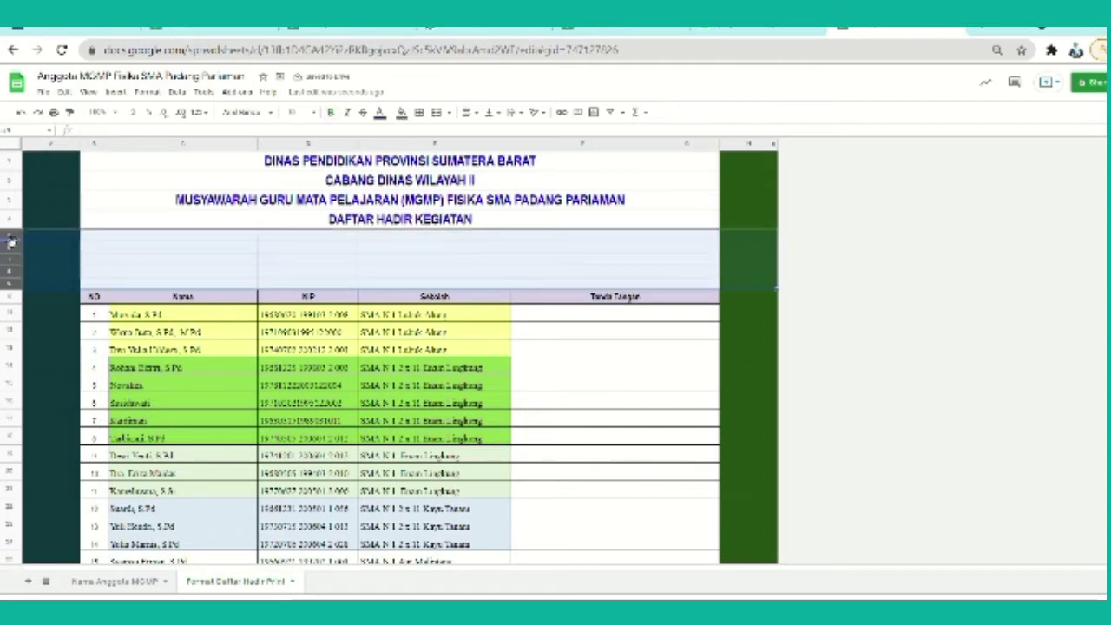
pyautogui.moveTo(9, 241); pyautogui.dragTo(10, 247)
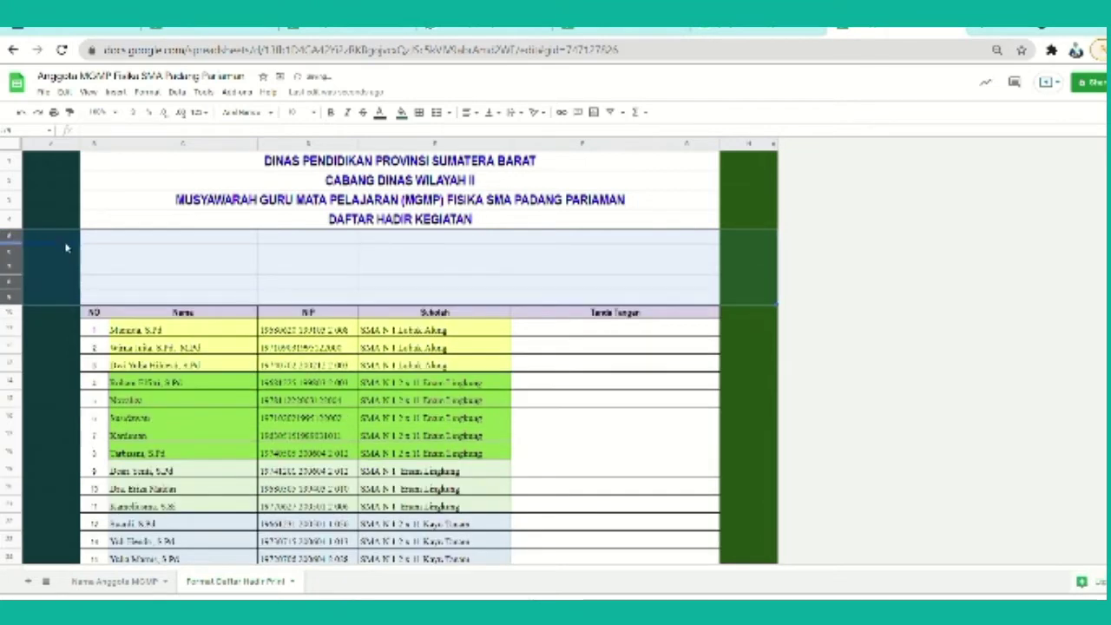
# Merge A6:B6 and paint that merged format onto the label cells in rows 7–9
pyautogui.click(151, 255)
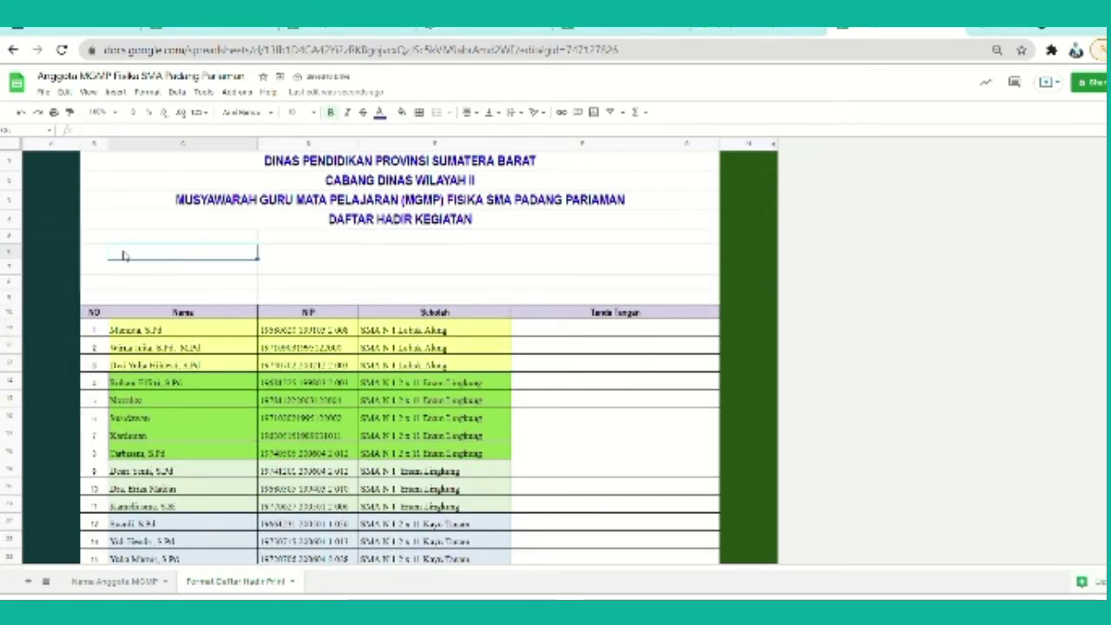
pyautogui.moveTo(101, 257); pyautogui.dragTo(178, 258)
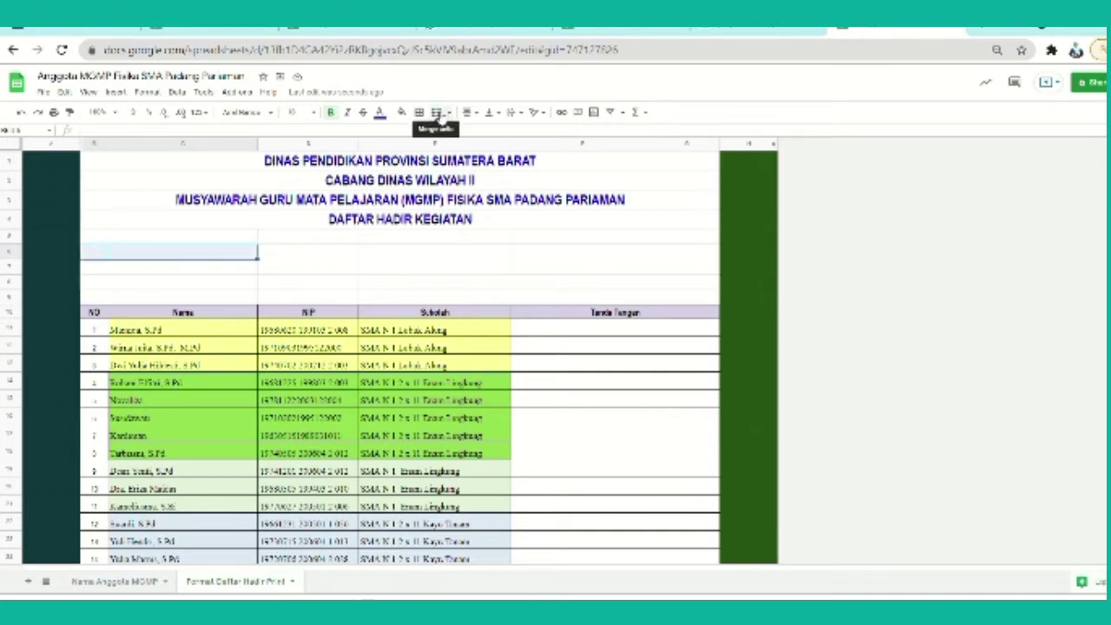
pyautogui.click(436, 112)
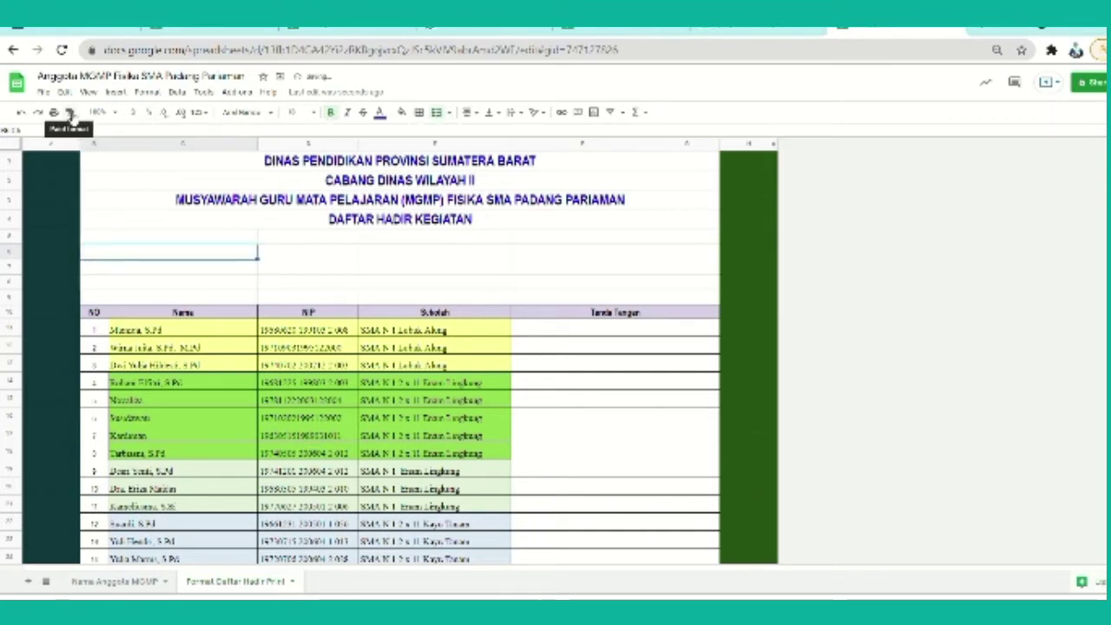
pyautogui.click(70, 111)
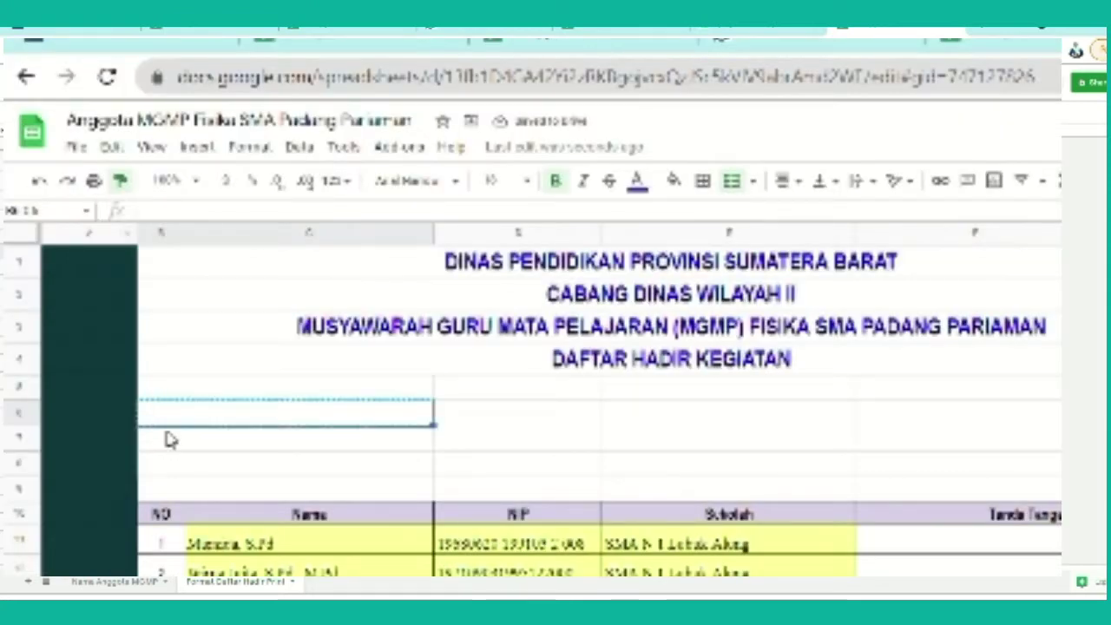
pyautogui.moveTo(169, 441); pyautogui.dragTo(261, 460)
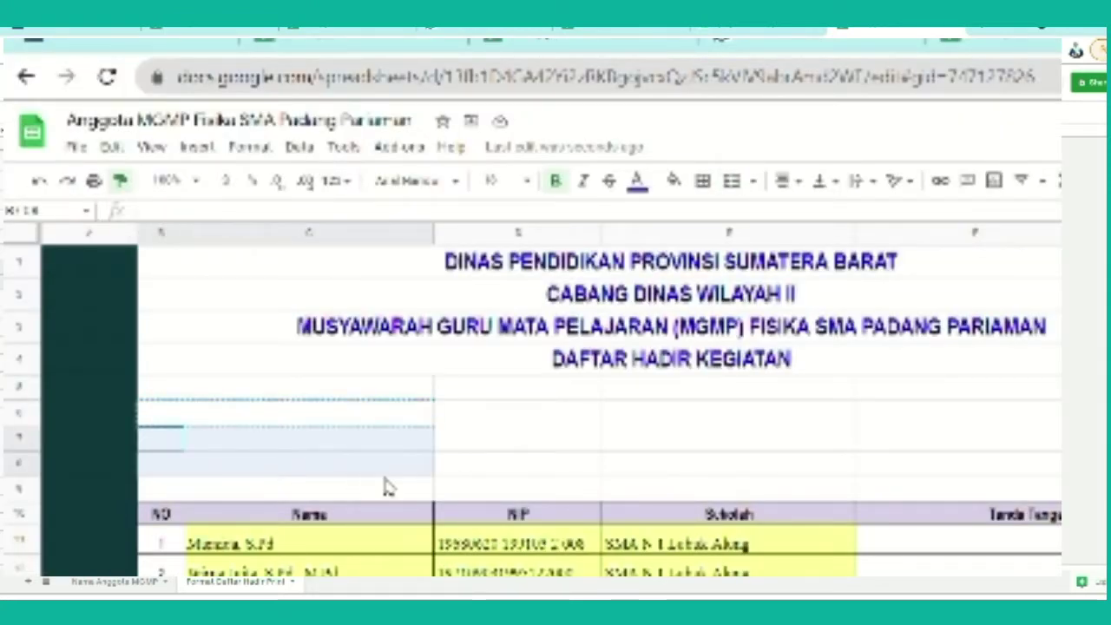
pyautogui.moveTo(388, 488); pyautogui.dragTo(385, 489)
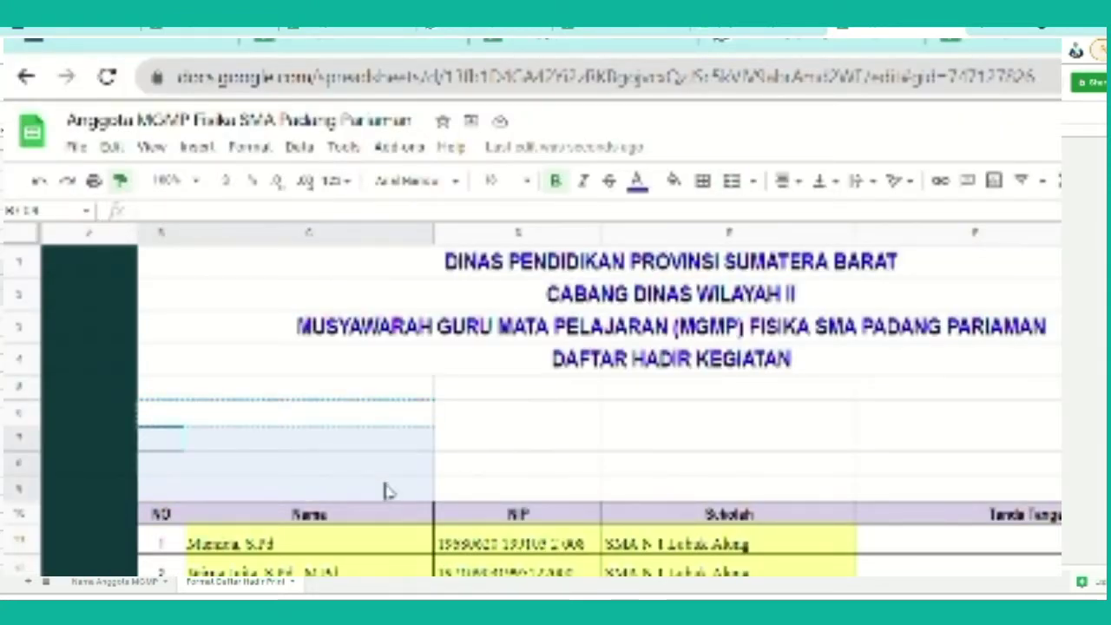
pyautogui.click(335, 396)
pyautogui.click(295, 417)
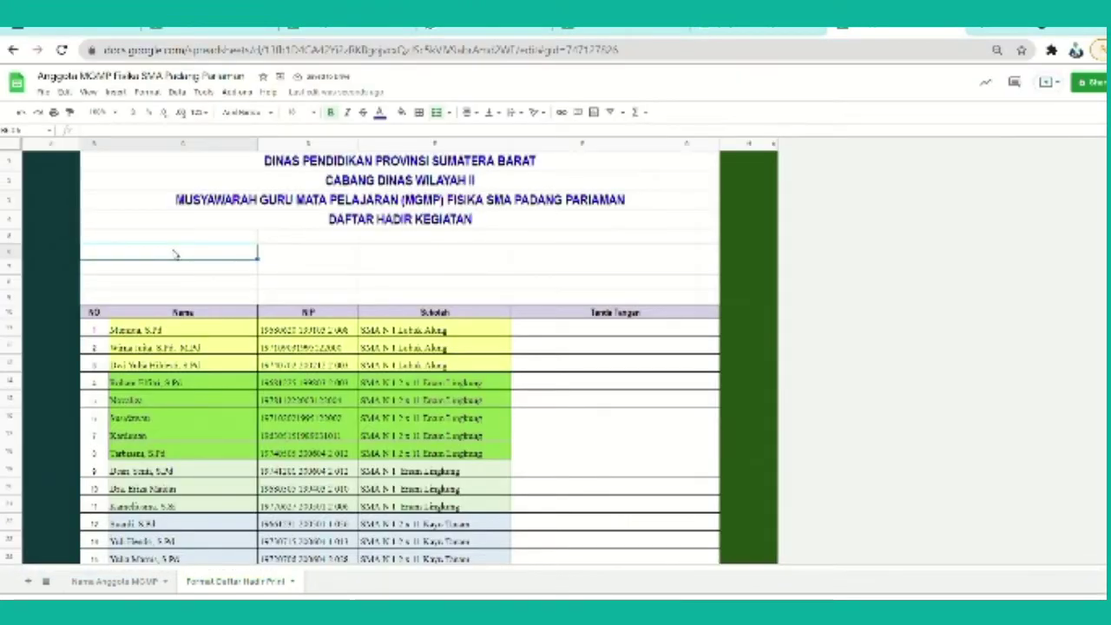
# Enter labels Nara Sumber, Hari/Tanggal, Kegiatan and Tempat Kegiatan on separate lines, left-aligned and smaller
pyautogui.write('Nara Sumber')
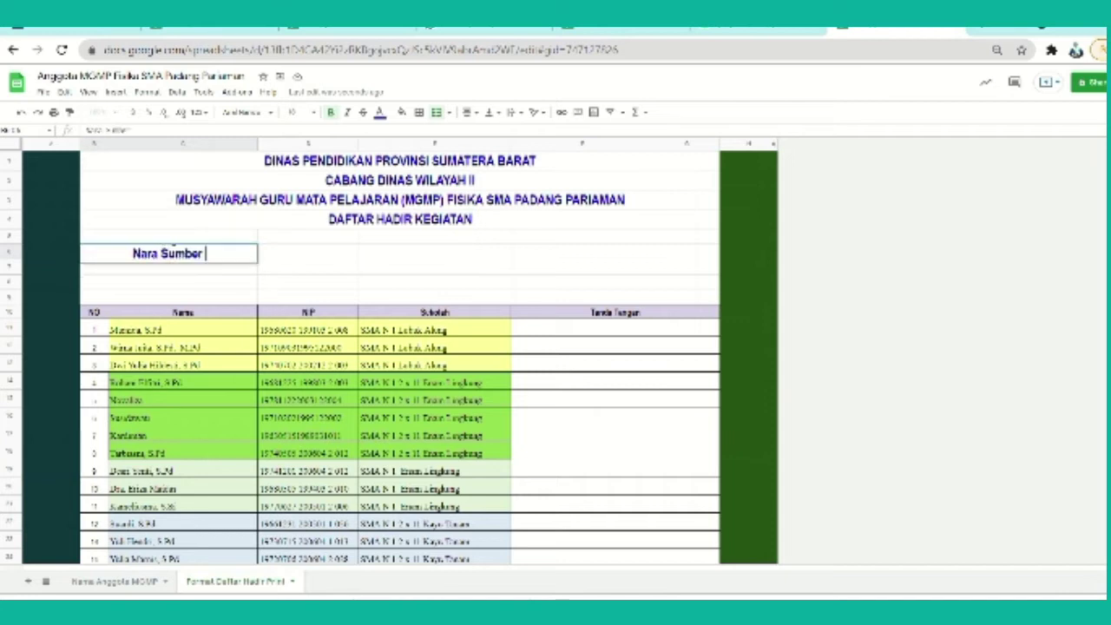
pyautogui.hotkey('alt', 'Return')
pyautogui.write('Hari/Tanggal')
pyautogui.hotkey('alt', 'Return')
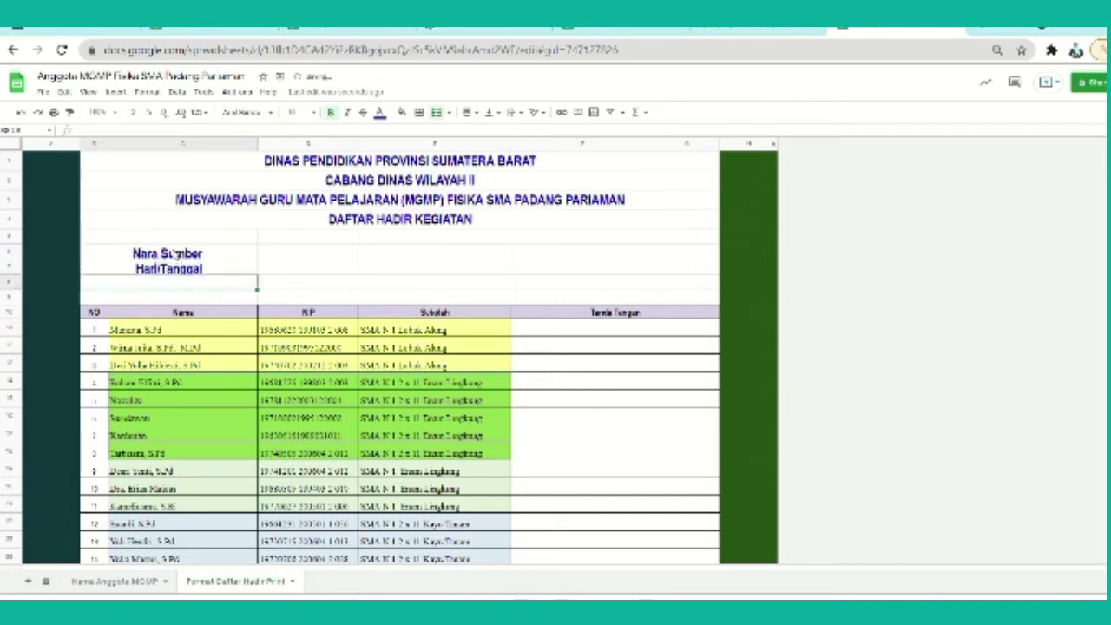
pyautogui.write('Kegiatan')
pyautogui.hotkey('alt', 'Return')
pyautogui.write('Tempat Kegiatan')
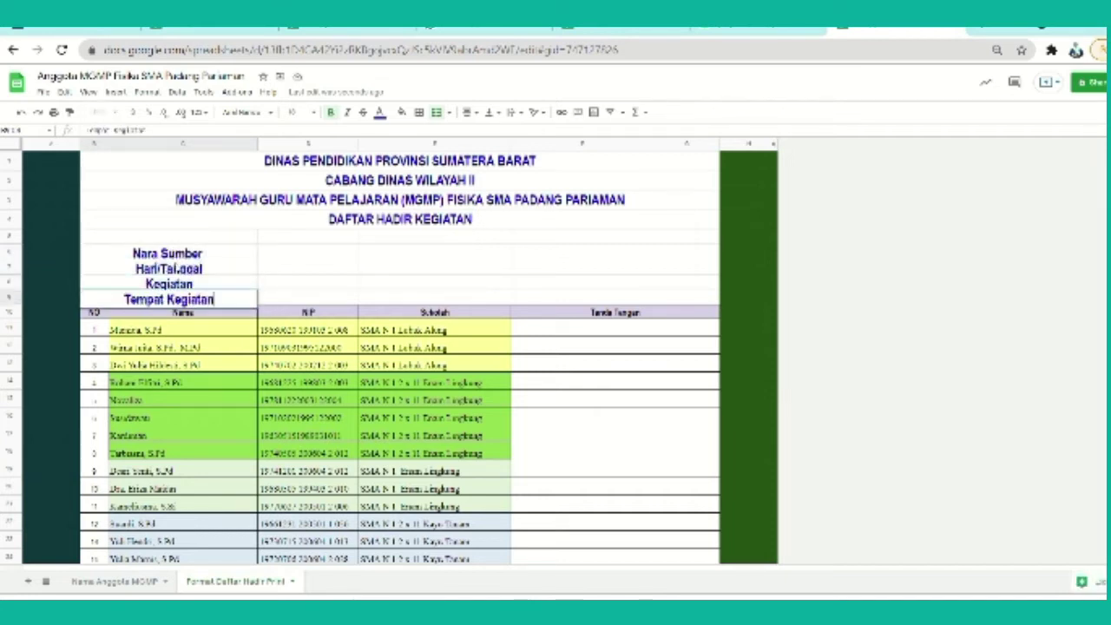
pyautogui.click(220, 298)
pyautogui.click(474, 113)
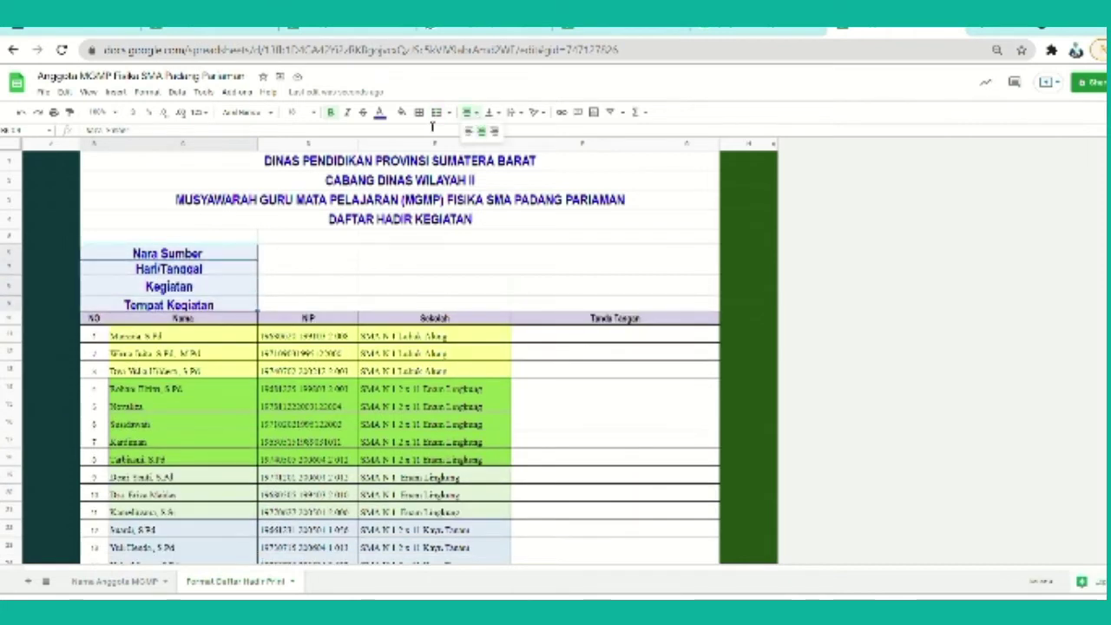
pyautogui.click(469, 130)
pyautogui.click(379, 112)
pyautogui.click(295, 112)
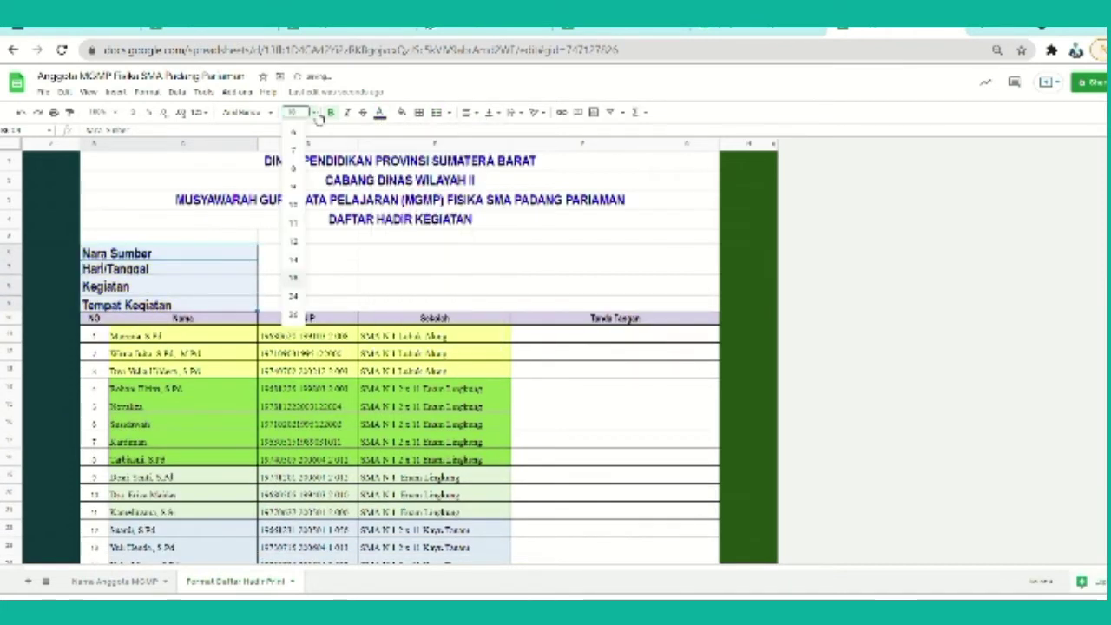
pyautogui.click(299, 242)
# Equalize rows 6–9 and enter ': ' followed by the speaker's name and degrees in E6
pyautogui.moveTo(12, 253); pyautogui.dragTo(13, 304)
pyautogui.moveTo(13, 295); pyautogui.dragTo(14, 298)
pyautogui.click(308, 252)
pyautogui.write(': nursyam')
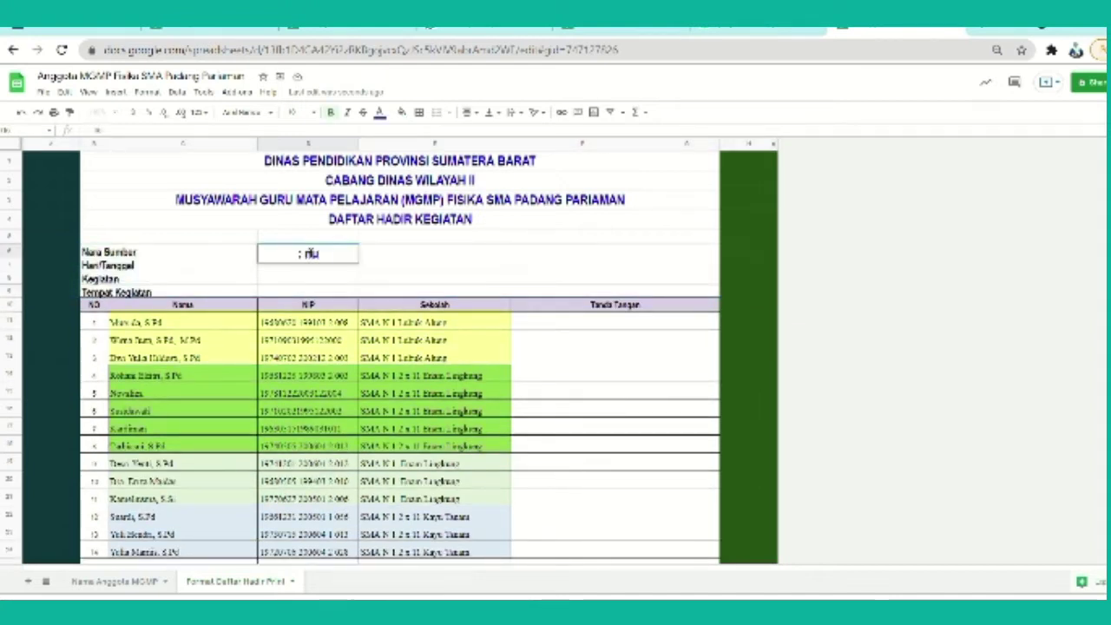
pyautogui.press('BackSpace')
pyautogui.press('BackSpace')
pyautogui.press('BackSpace')
pyautogui.press('BackSpace')
pyautogui.press('BackSpace')
pyautogui.press('BackSpace')
pyautogui.press('BackSpace')
pyautogui.write('Nursyamsi, S>P, M.Pd')
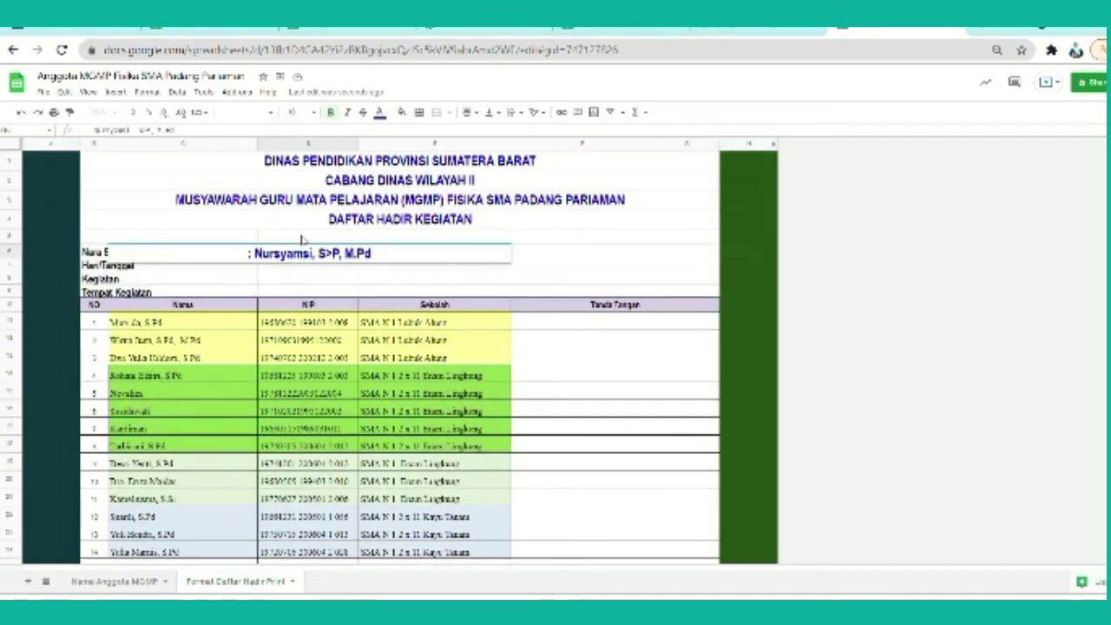
pyautogui.click(330, 252)
pyautogui.press('BackSpace')
pyautogui.write('.')
pyautogui.click(276, 283)
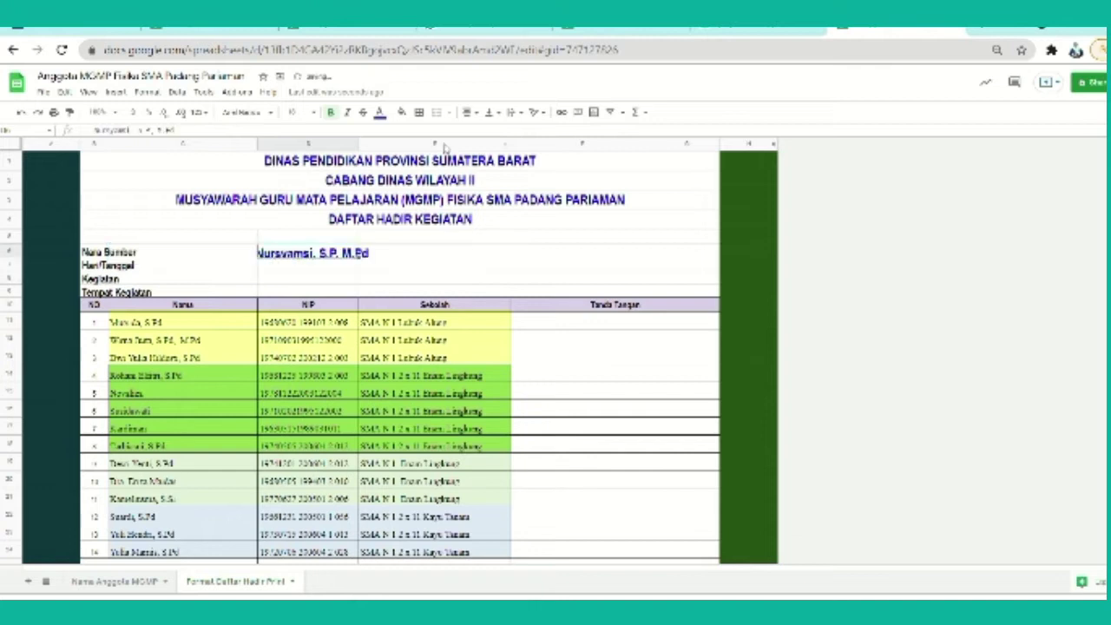
# Fill E6 down, then overwrite E7 with 'Sabtu/ 11 September 2021' and E8 with the KD mapping activity
pyautogui.moveTo(358, 259); pyautogui.dragTo(358, 295)
pyautogui.doubleClick(387, 268)
pyautogui.moveTo(266, 267); pyautogui.dragTo(387, 268)
pyautogui.write('Sa')
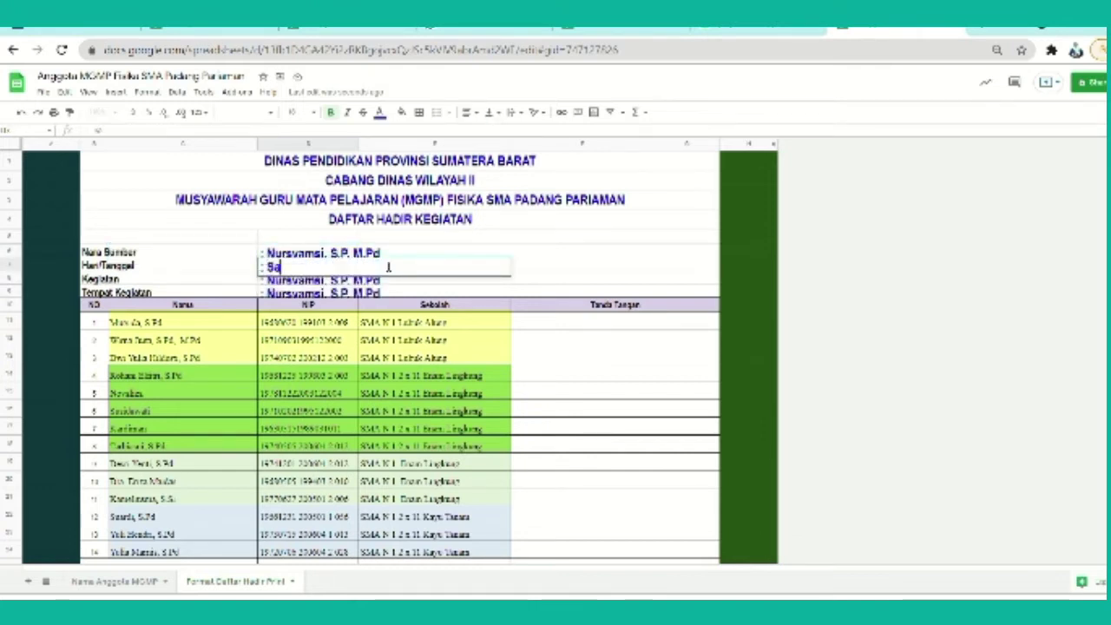
pyautogui.write('btu/ 11 September 2021')
pyautogui.click(389, 280)
pyautogui.doubleClick(389, 280)
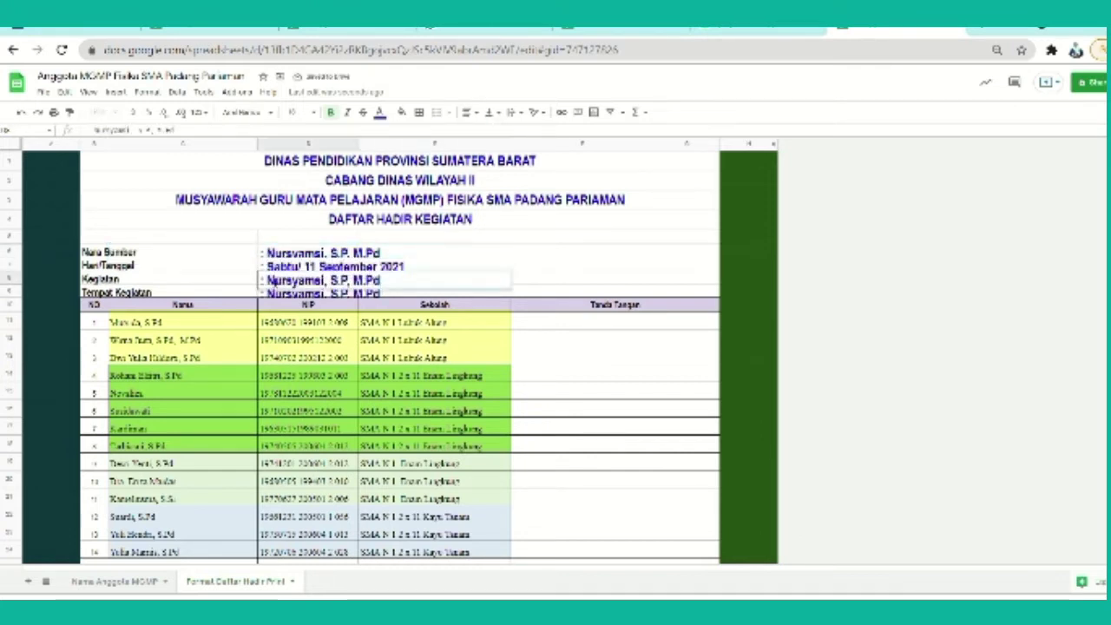
pyautogui.moveTo(266, 280); pyautogui.dragTo(406, 296)
pyautogui.write('Menyusun Pemetaan KD persiapan Uji')
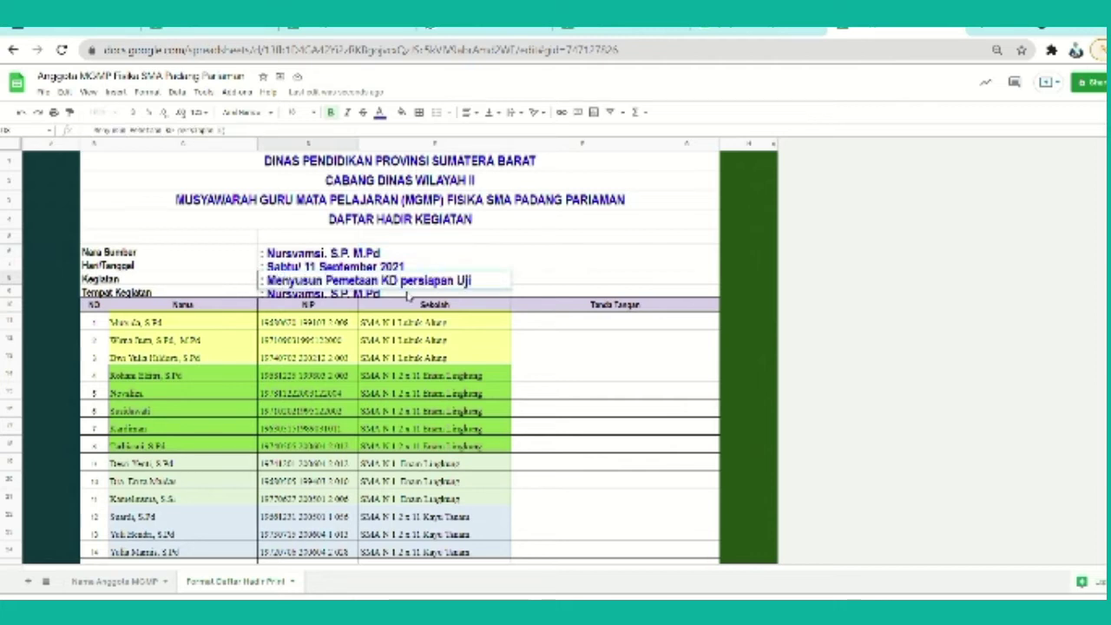
pyautogui.write('an Sekolah TP 21-22')
pyautogui.press('Return')
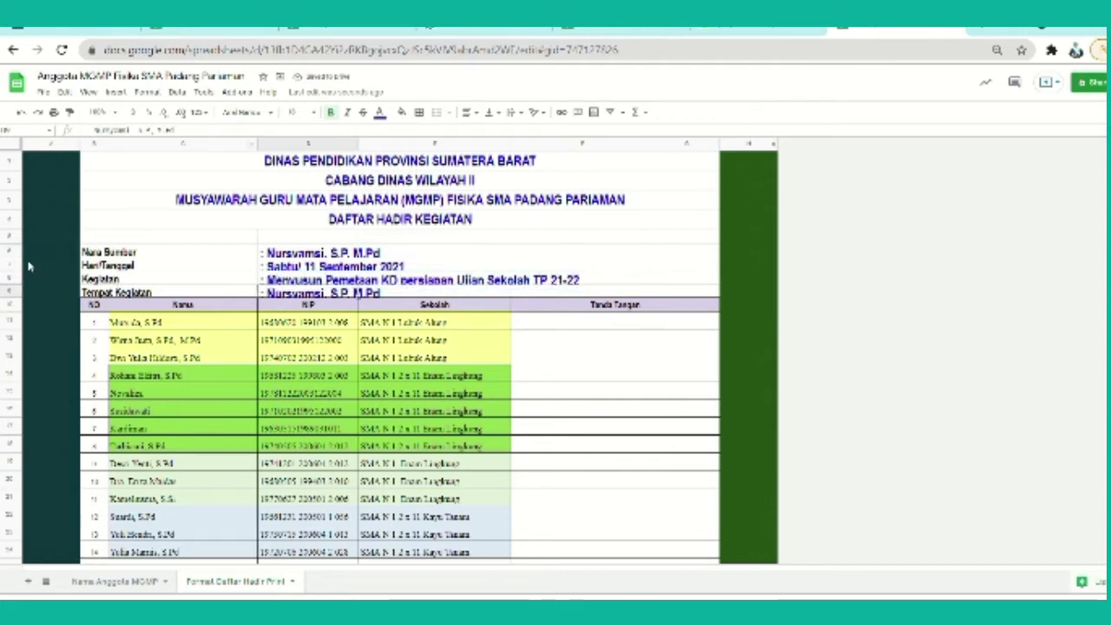
# Make rows 6–9 taller and enter ': SMA N 1 Lubuk Alung' as the venue in E9
pyautogui.moveTo(8, 251); pyautogui.dragTo(7, 316)
pyautogui.click(395, 310)
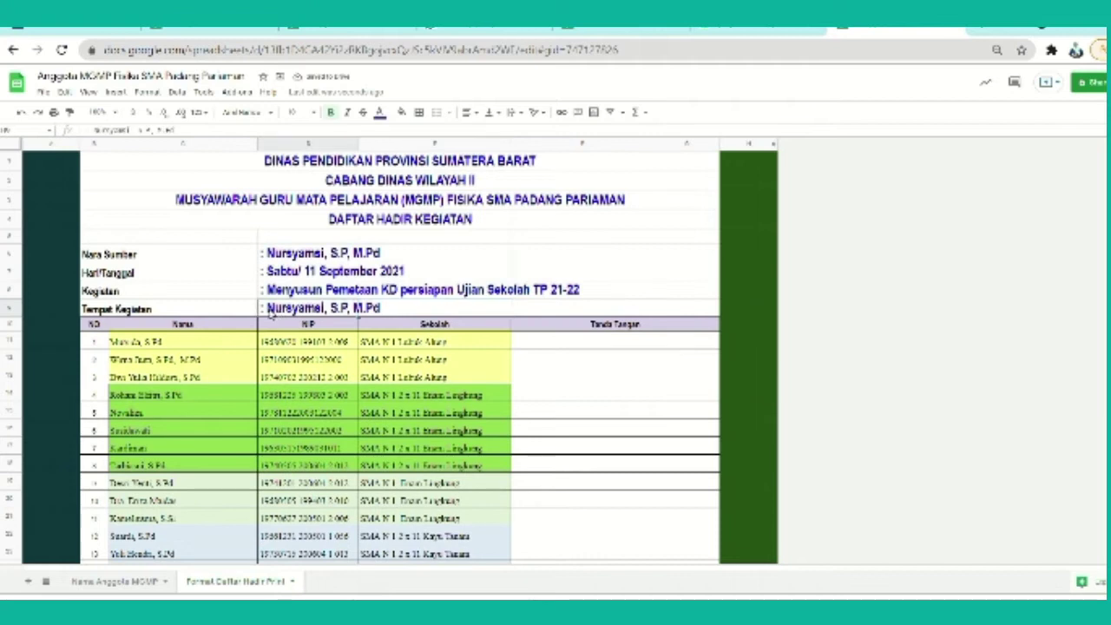
pyautogui.write(': SMA N 1 Lubuk Alung')
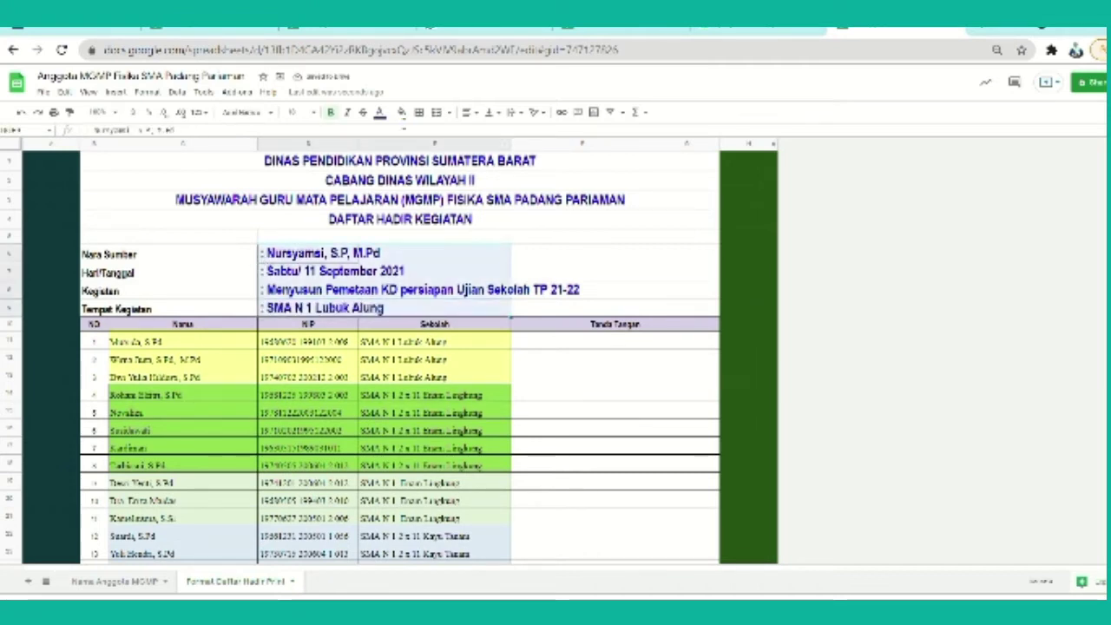
pyautogui.click(425, 218)
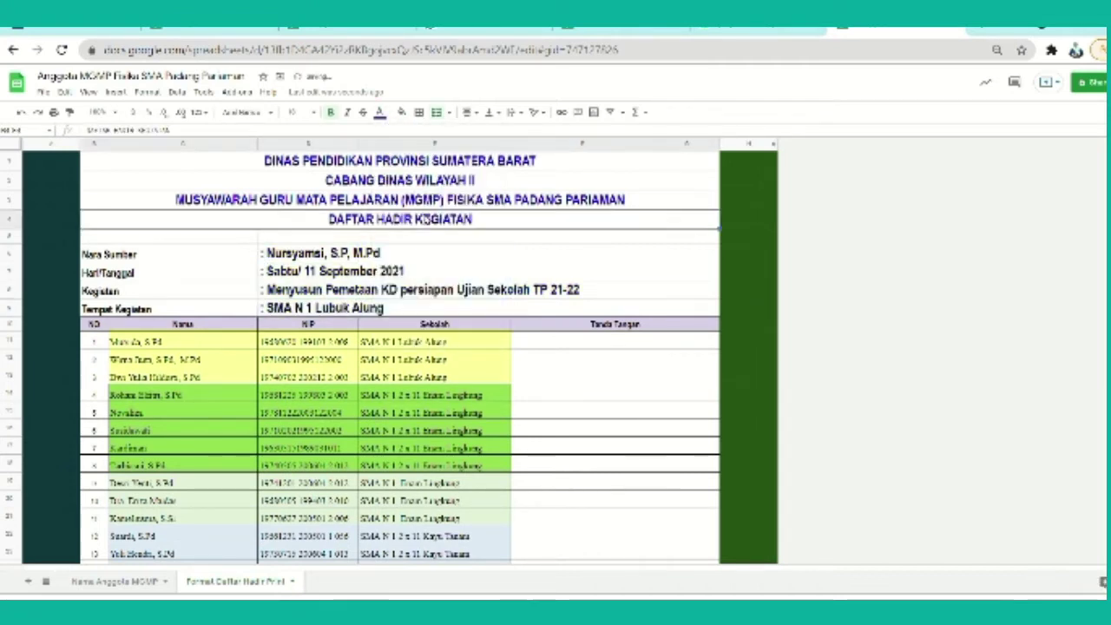
# Tint the DAFTAR HADIR KEGIATAN title row light teal
pyautogui.click(400, 113)
pyautogui.click(464, 174)
pyautogui.click(540, 243)
pyautogui.moveTo(400, 162); pyautogui.dragTo(399, 200)
pyautogui.click(380, 114)
pyautogui.click(384, 149)
pyautogui.click(599, 254)
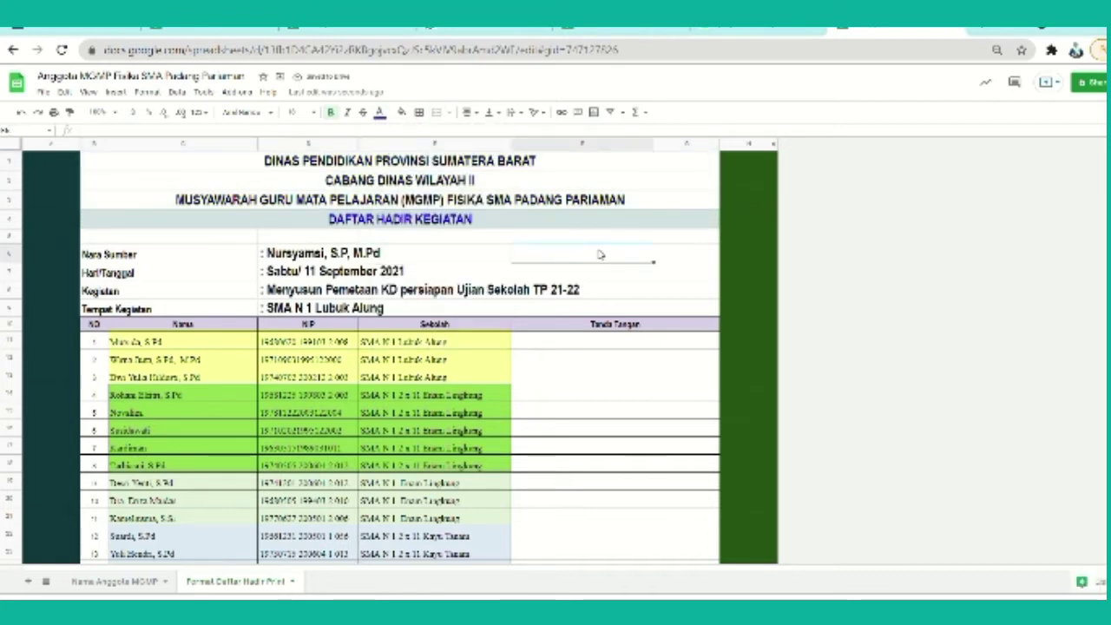
pyautogui.click(247, 238)
# Shrink row 5 to a thin strip and fill it black across the table width
pyautogui.moveTo(10, 243); pyautogui.dragTo(11, 234)
pyautogui.click(116, 225)
pyautogui.moveTo(99, 232); pyautogui.dragTo(709, 234)
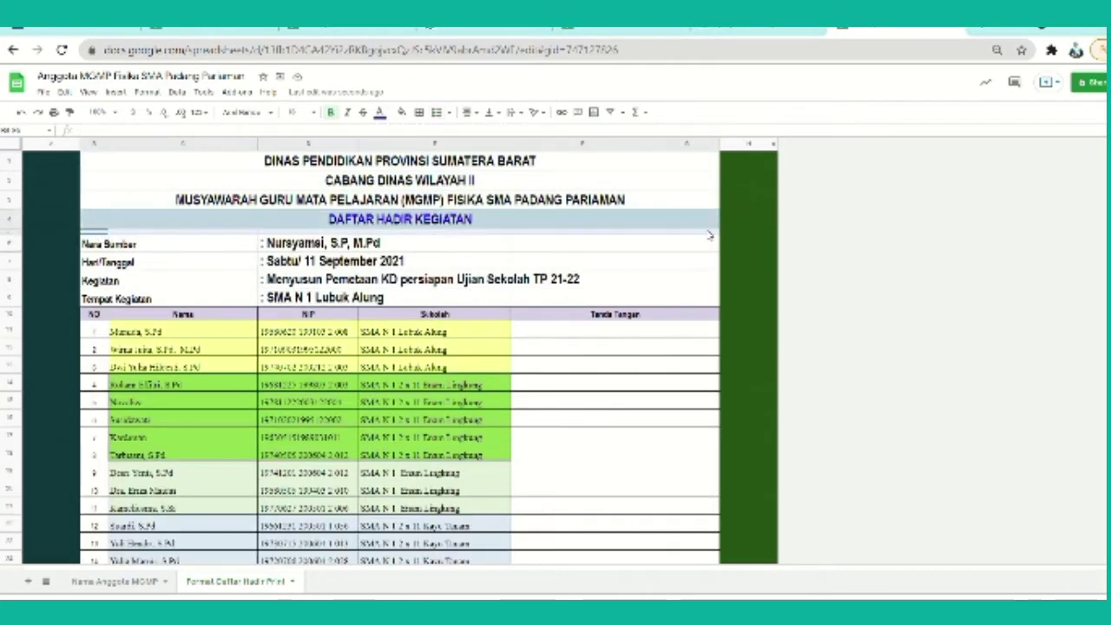
pyautogui.click(401, 113)
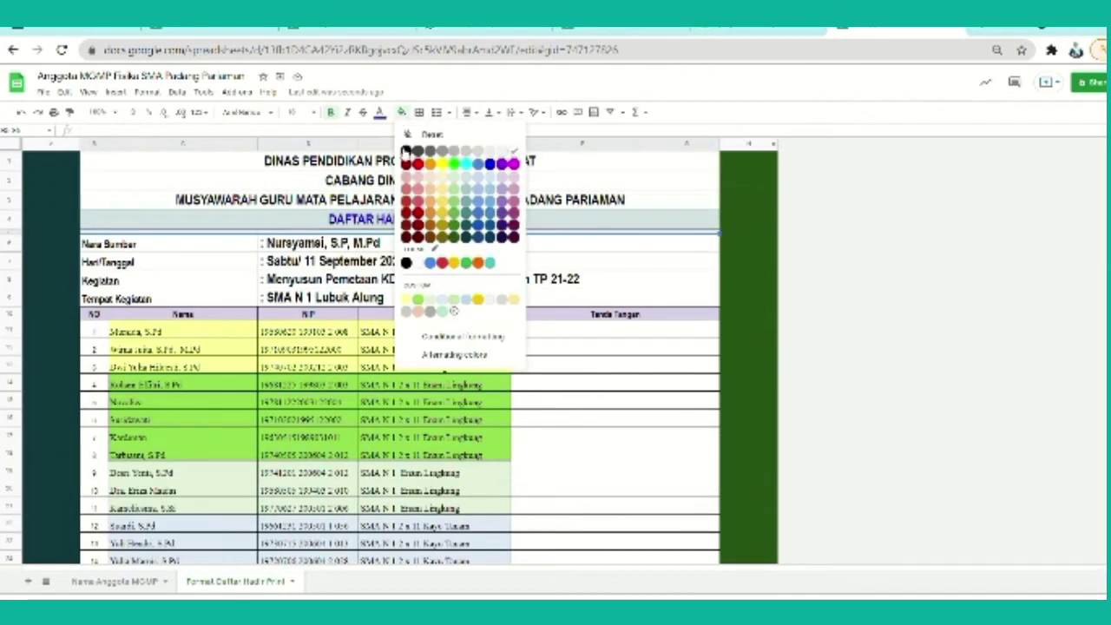
pyautogui.click(405, 150)
pyautogui.click(596, 265)
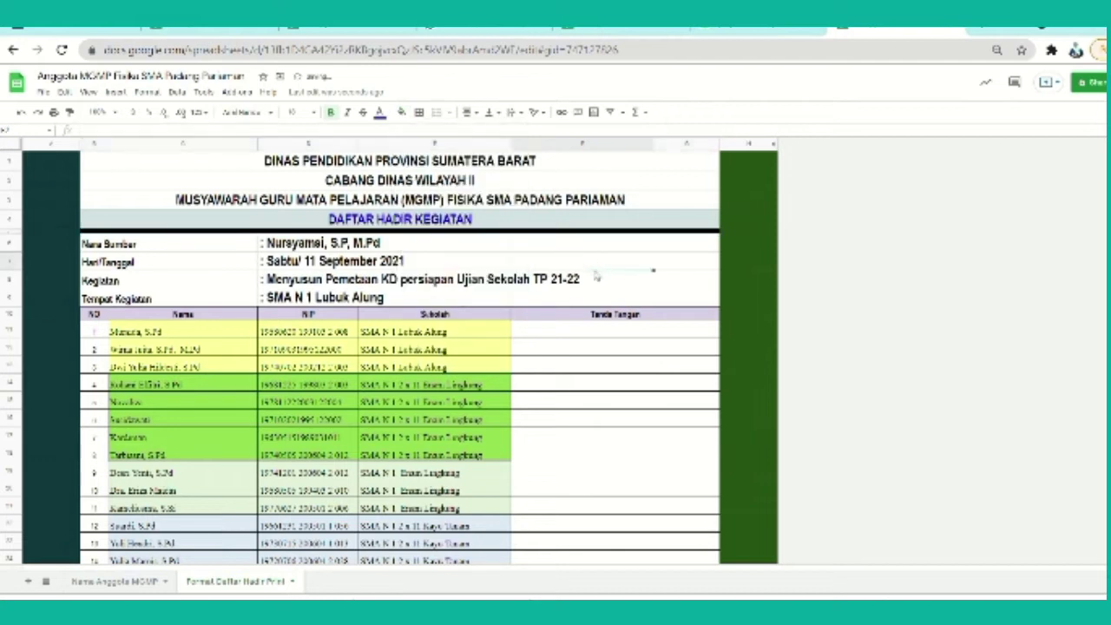
# Select all Nama, NIP and Sekolah entries down to the last table row
pyautogui.click(610, 375)
pyautogui.click(602, 335)
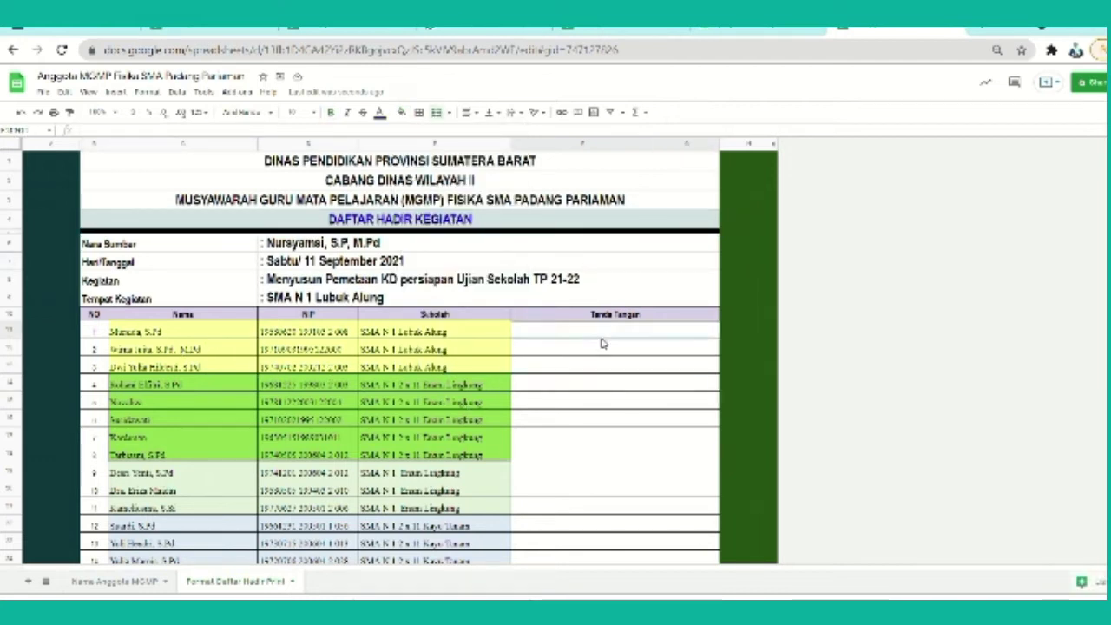
pyautogui.click(434, 333)
pyautogui.click(209, 335)
pyautogui.moveTo(209, 337); pyautogui.dragTo(436, 413)
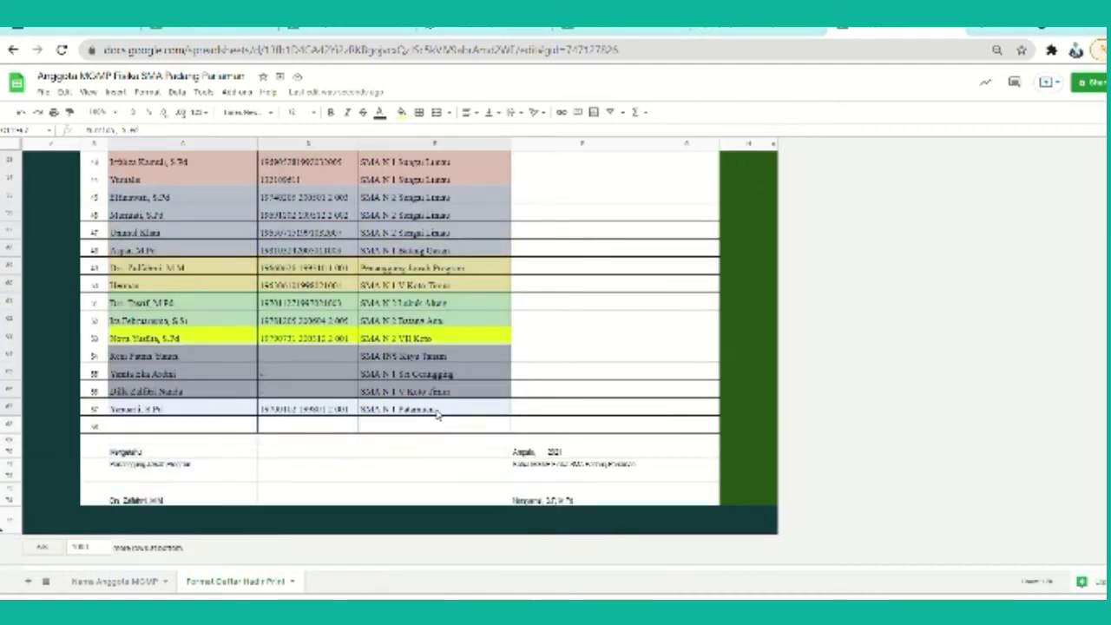
# Delete the Nama, NIP and Sekolah entries and reset that range's fill to plain white
pyautogui.press('Delete')
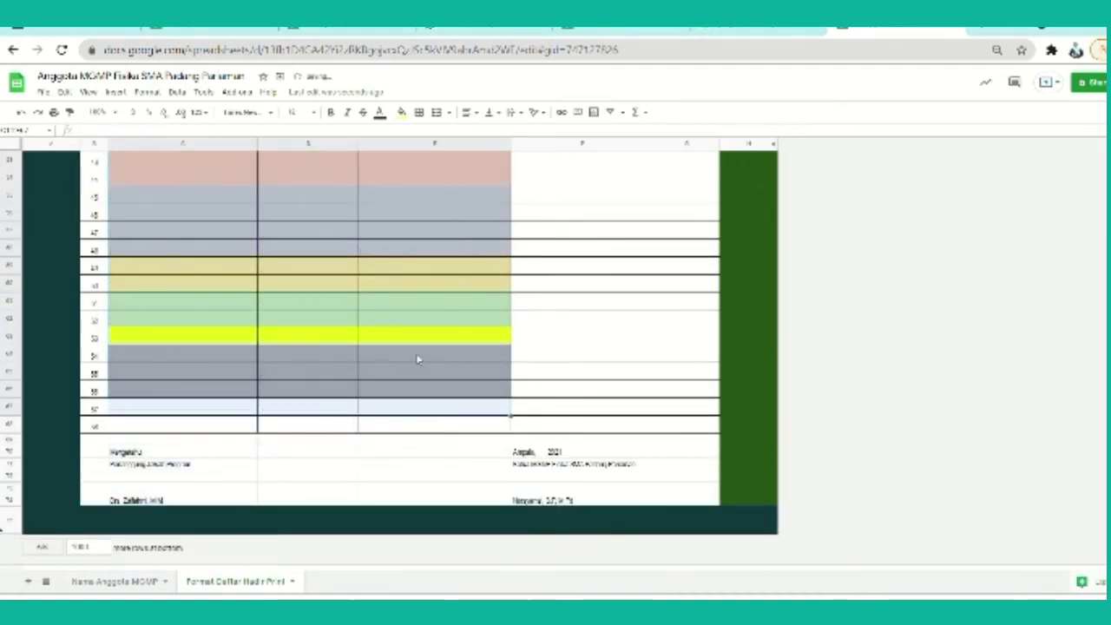
pyautogui.click(400, 112)
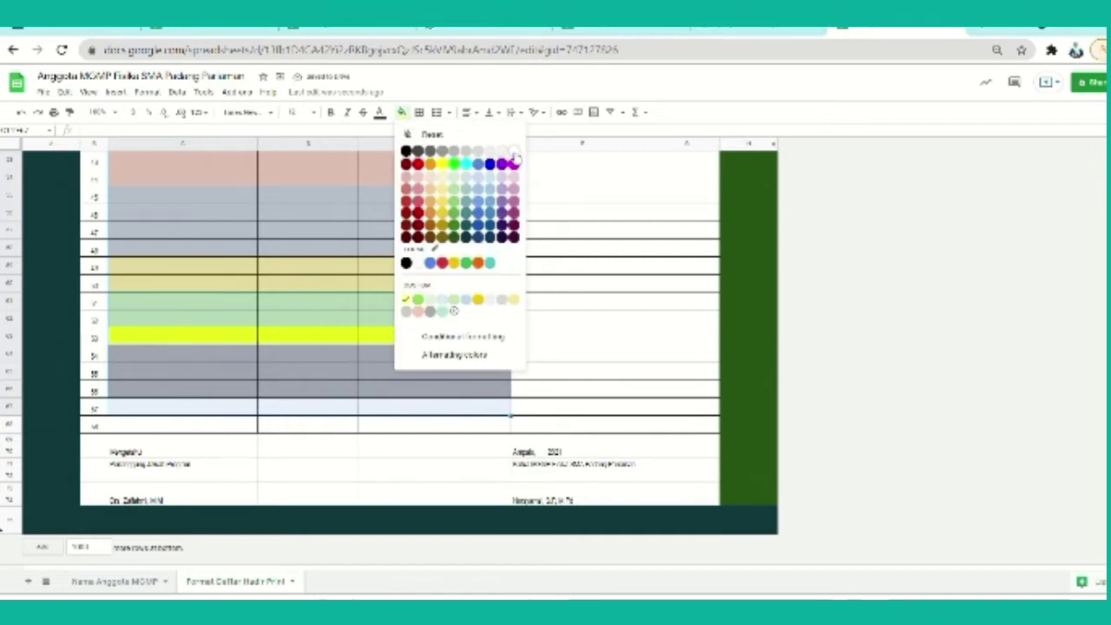
pyautogui.click(515, 149)
pyautogui.scroll(10, 396, 257)
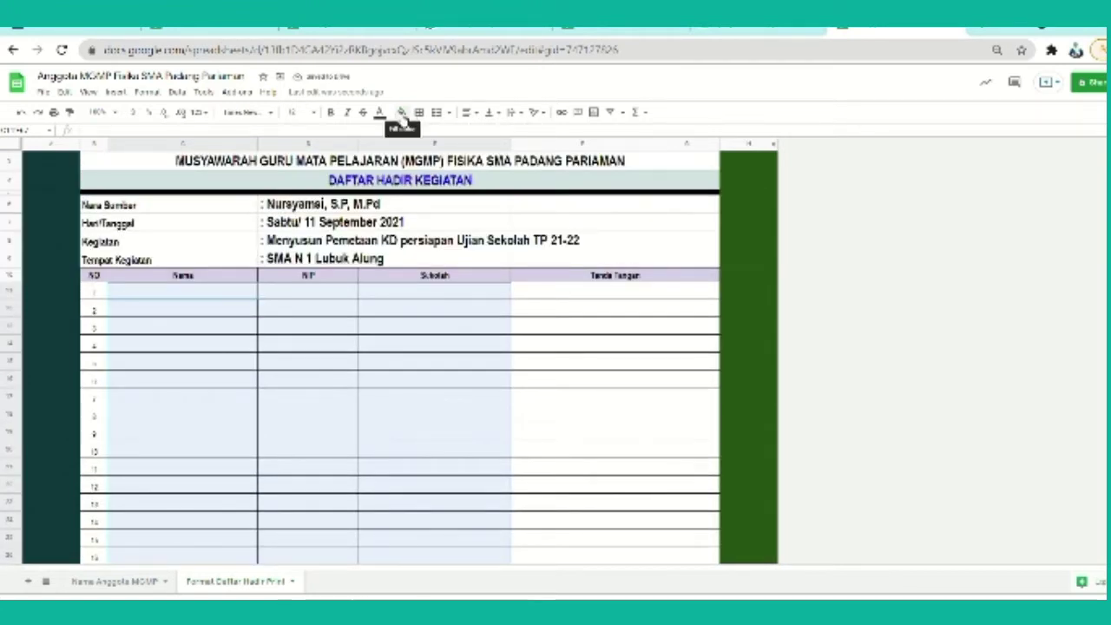
pyautogui.click(401, 113)
pyautogui.click(513, 152)
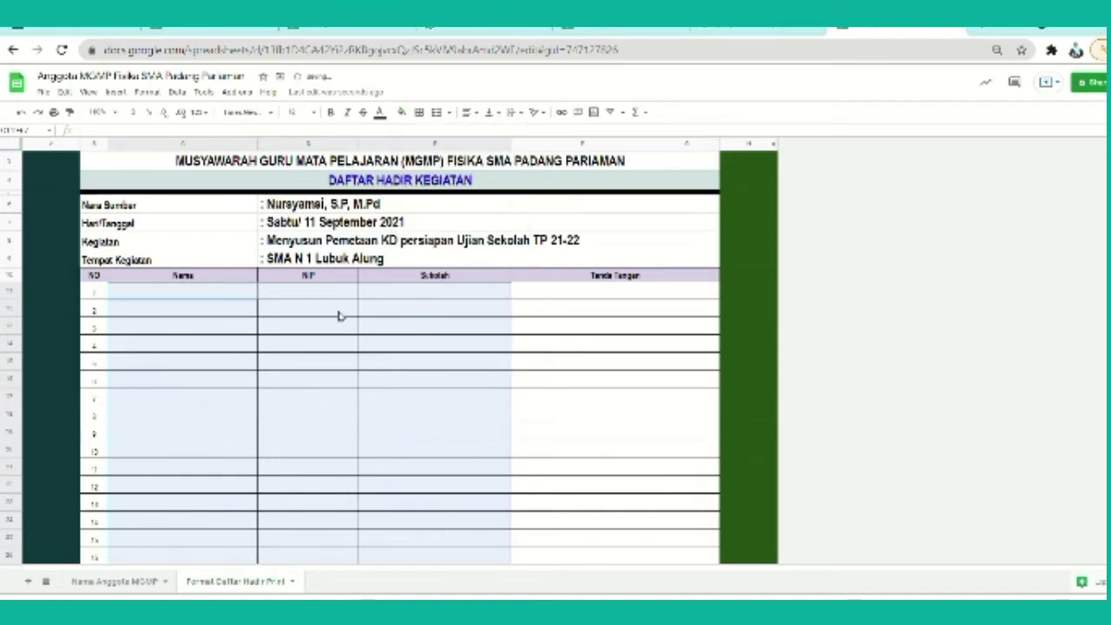
pyautogui.click(252, 387)
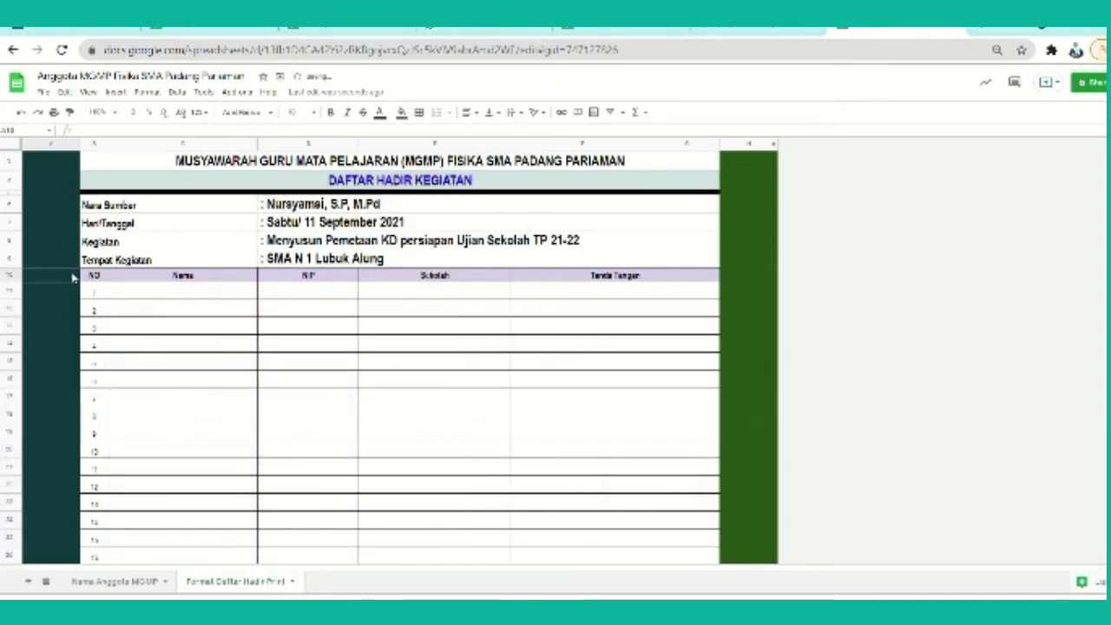
pyautogui.scroll(-5, 60, 564)
pyautogui.scroll(-7, 61, 455)
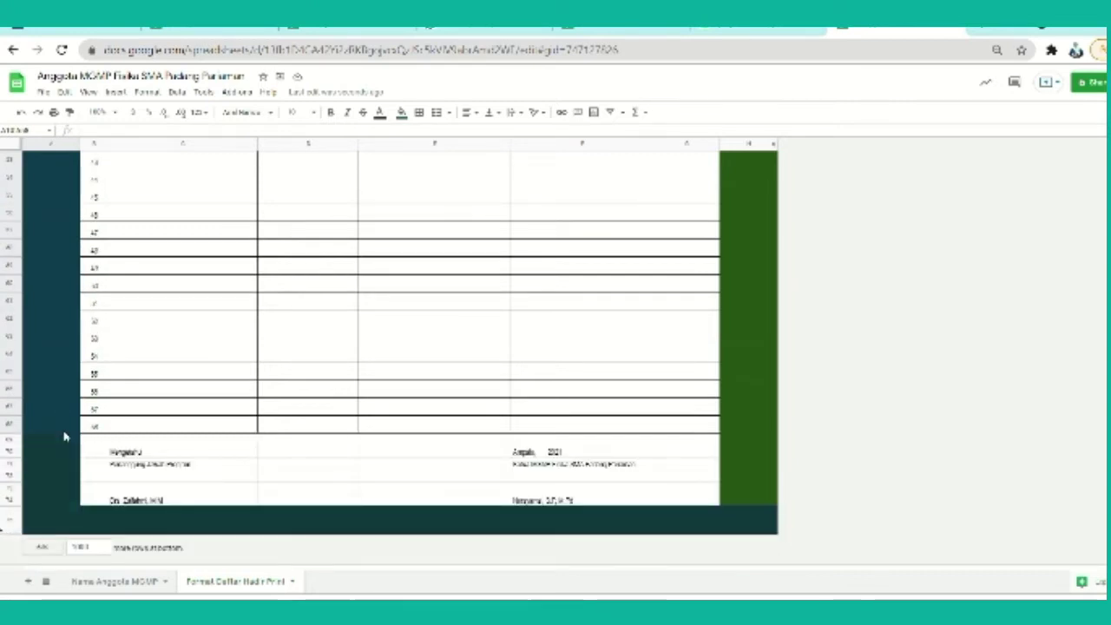
pyautogui.scroll(12, 65, 436)
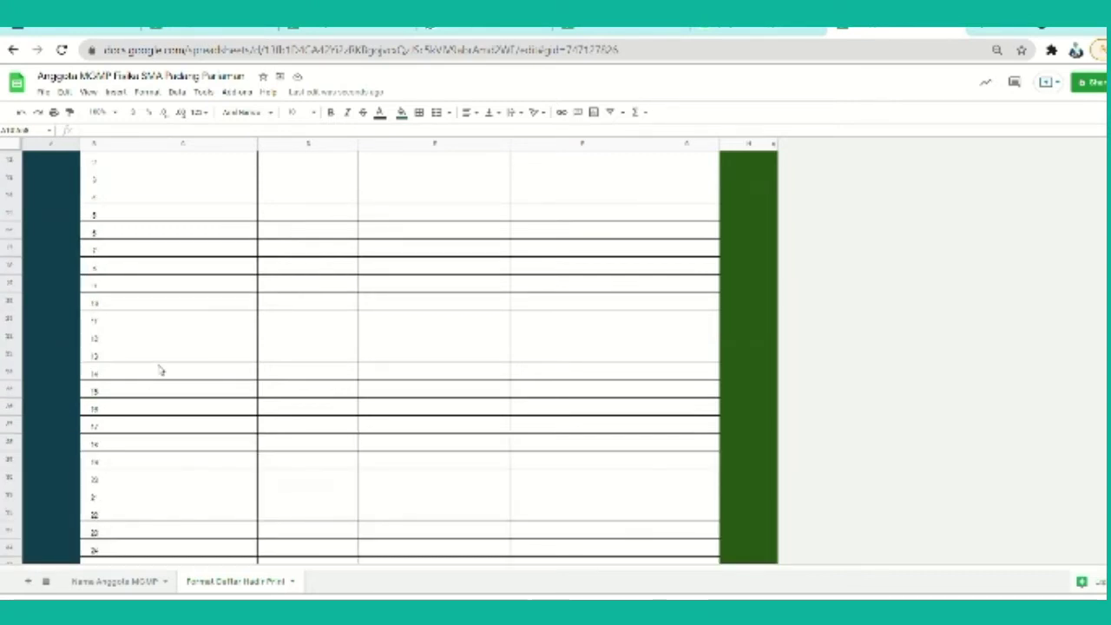
# Fill column A below the header white and enter the No Urut label in A10
pyautogui.click(402, 114)
pyautogui.click(515, 152)
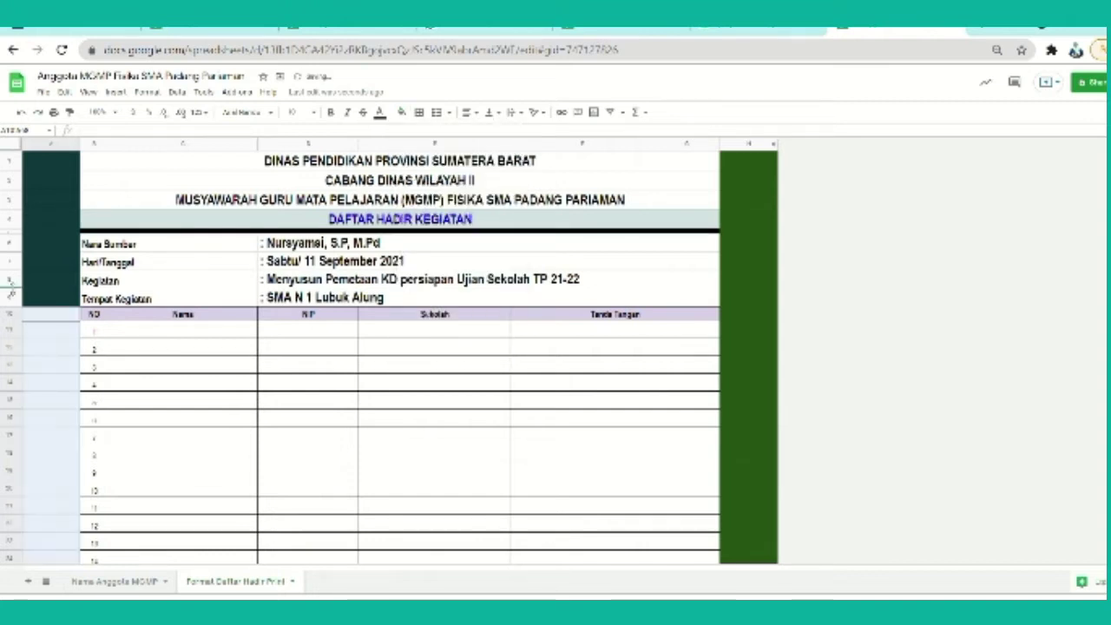
pyautogui.click(63, 319)
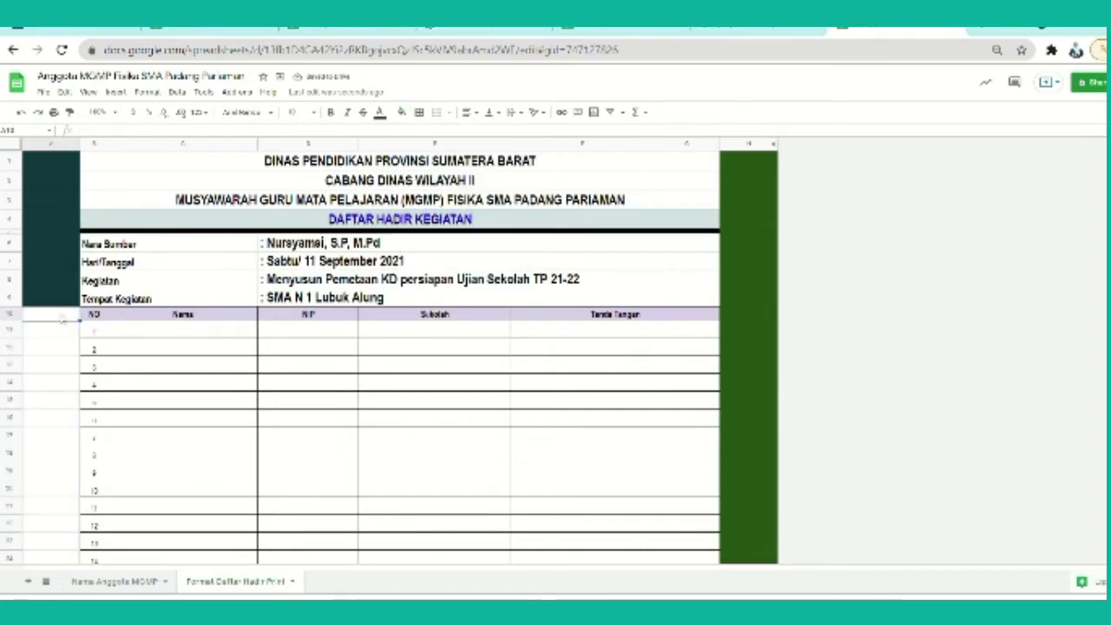
pyautogui.write('s')
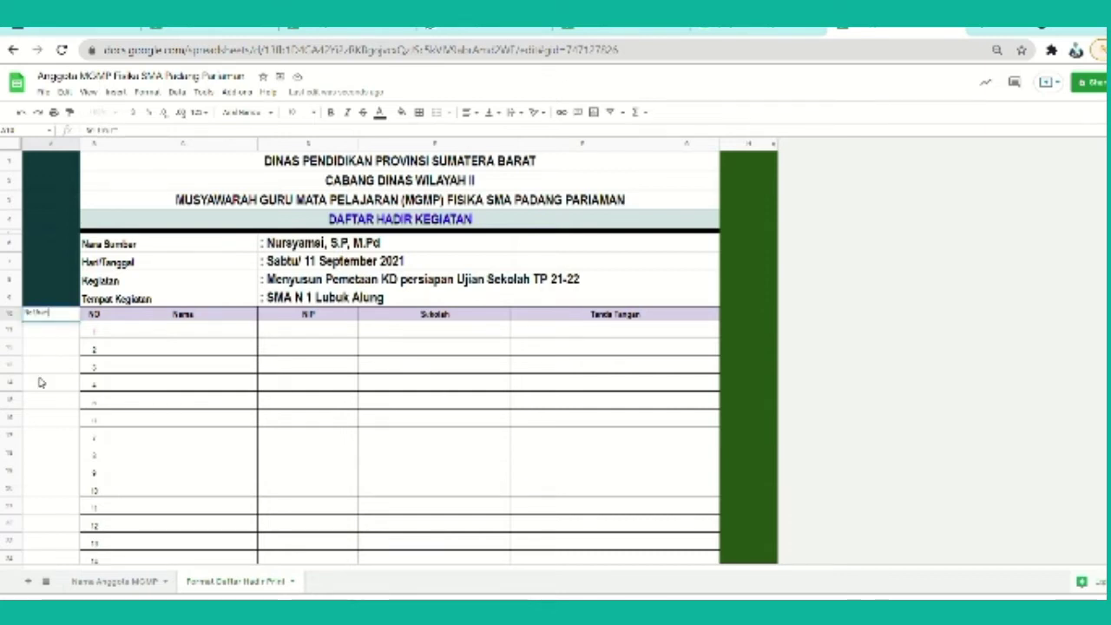
pyautogui.click(155, 383)
# Make the A10 No Urut label bold, centred and font size 14
pyautogui.click(52, 316)
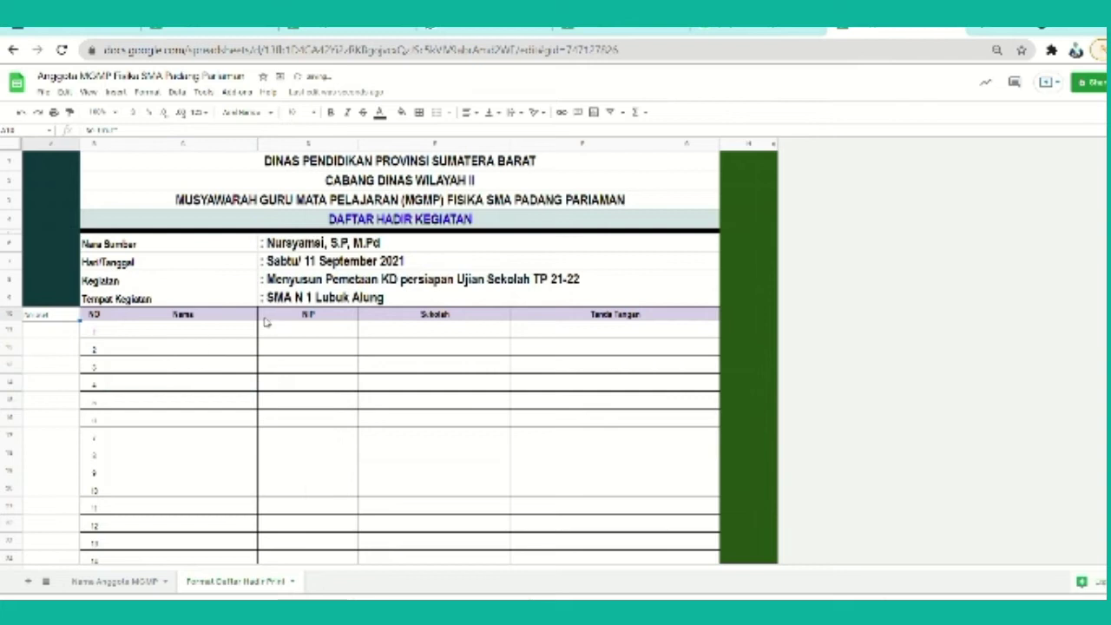
pyautogui.click(330, 113)
pyautogui.click(474, 113)
pyautogui.click(482, 130)
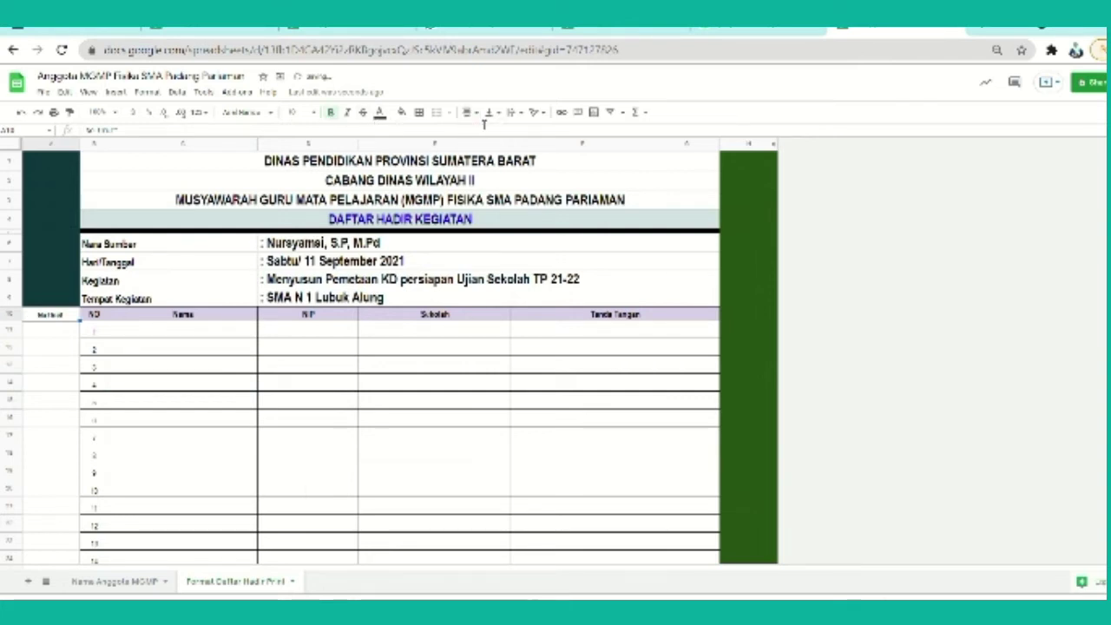
pyautogui.click(298, 112)
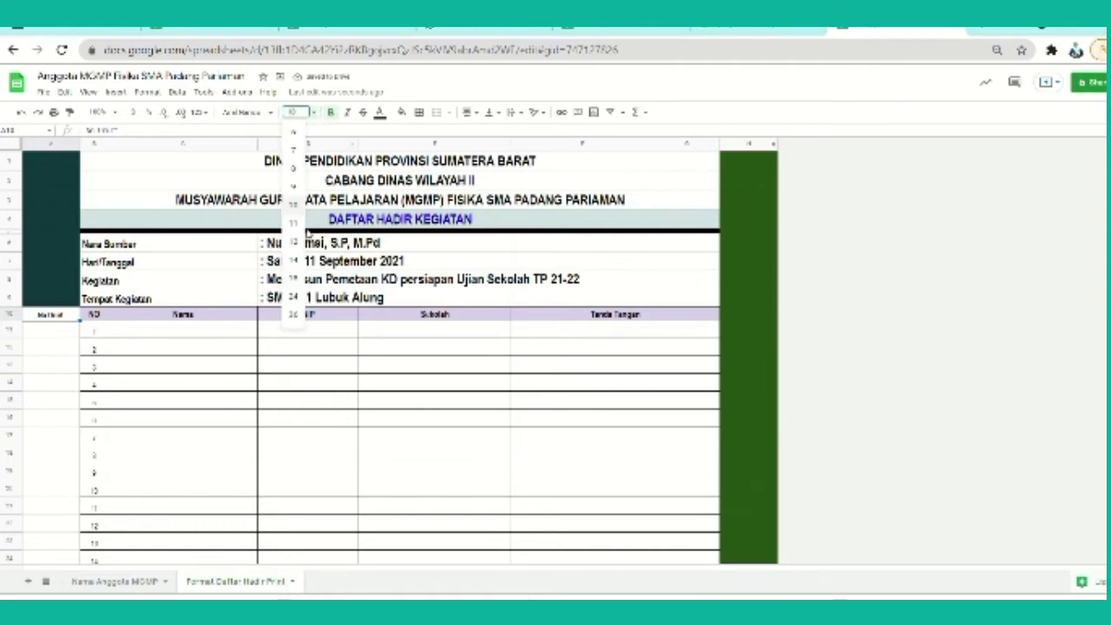
pyautogui.click(293, 261)
# Copy the 'Isikan Nomor urut Anggota' instruction text from the Excel attendance workbook
pyautogui.click(186, 449)
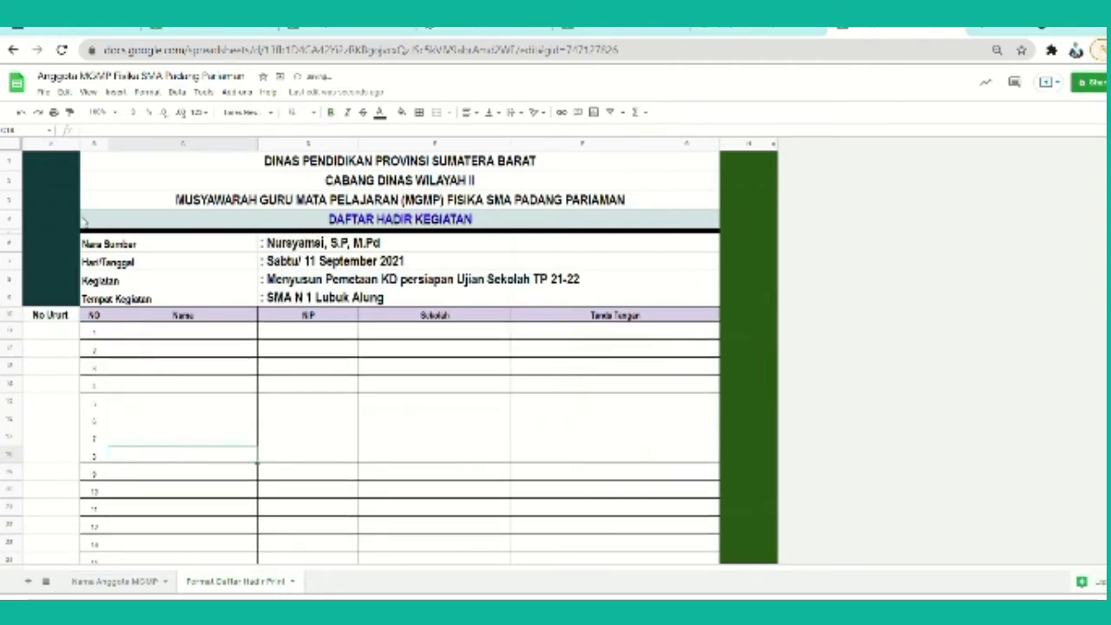
pyautogui.click(72, 196)
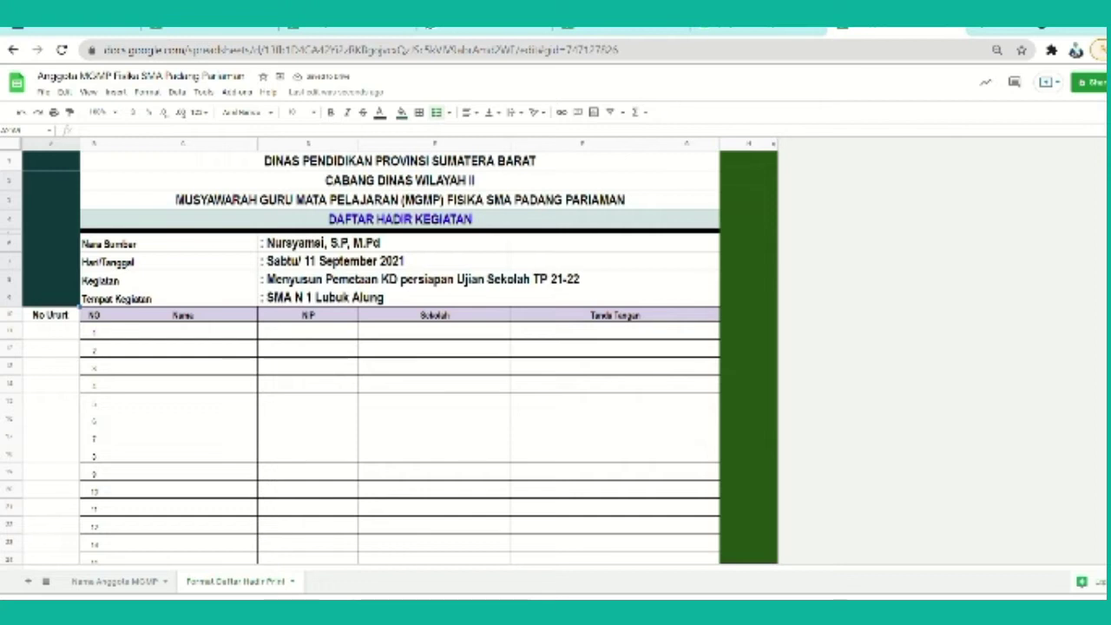
pyautogui.moveTo(406, 607)
pyautogui.click(730, 564)
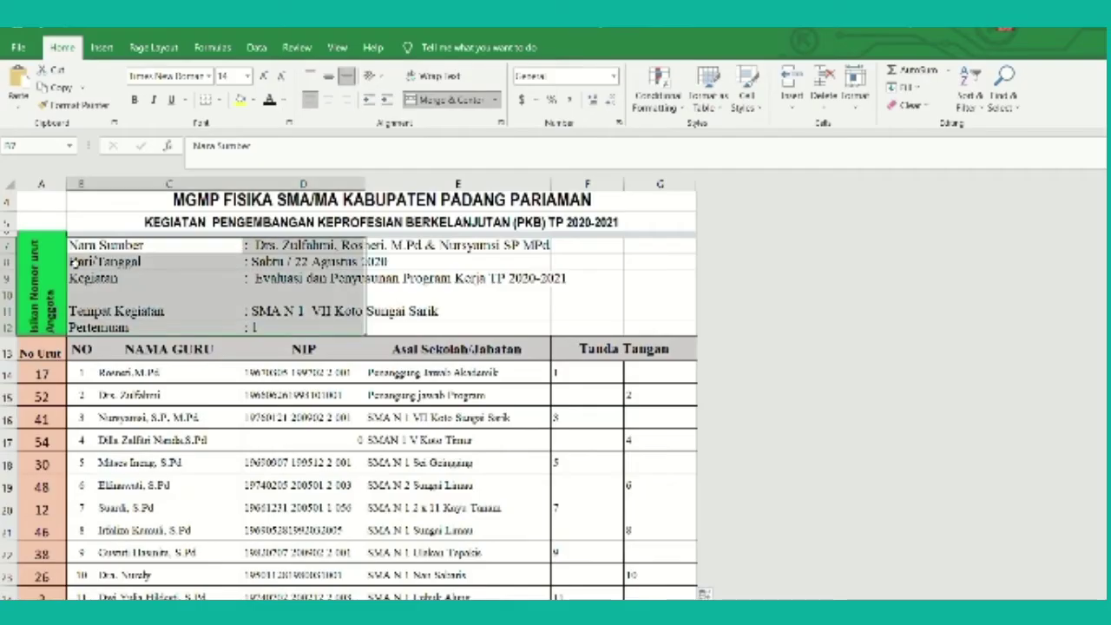
pyautogui.moveTo(371, 155); pyautogui.dragTo(185, 146)
pyautogui.hotkey('ctrl', 'c')
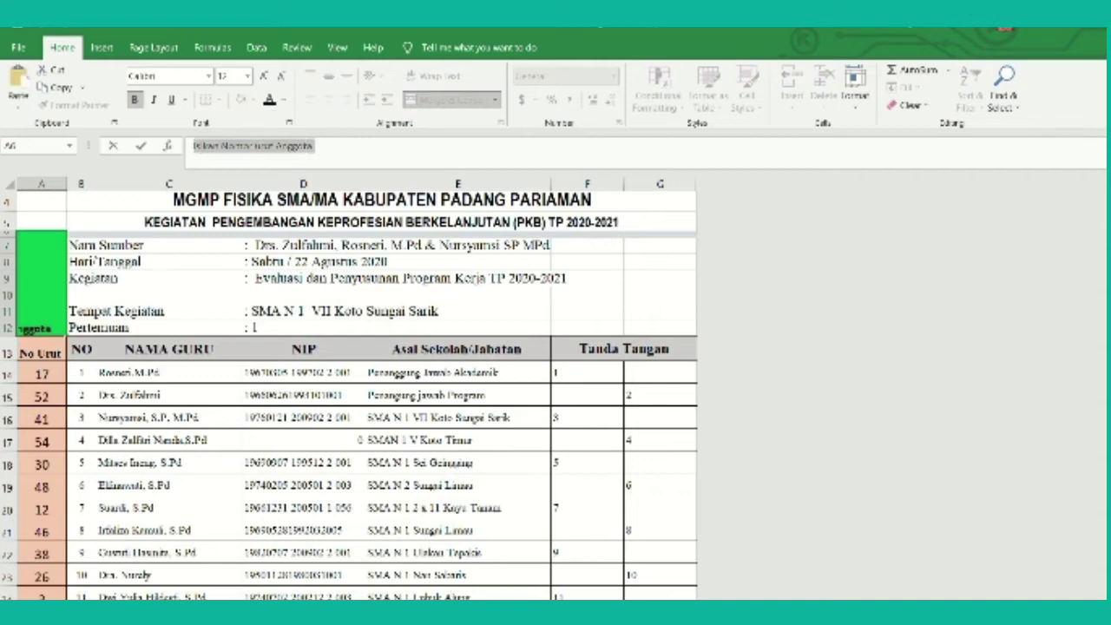
pyautogui.click(455, 608)
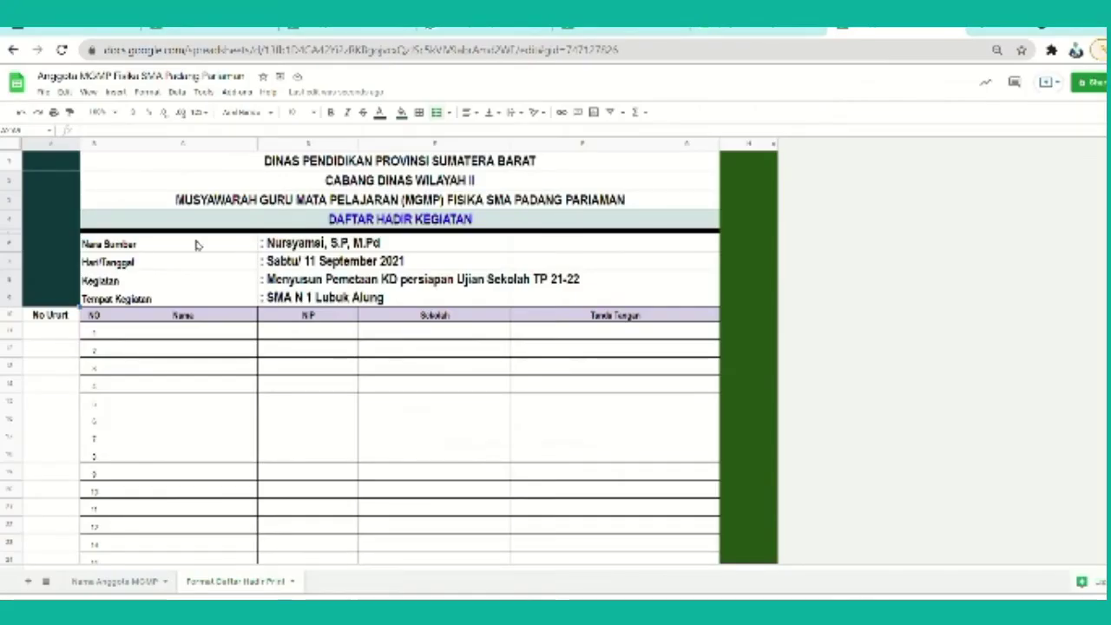
# Paste the 'Isikan Nomor urut Anggota' instruction into the merged column A cell
pyautogui.doubleClick(49, 225)
pyautogui.hotkey('ctrl', 'v')
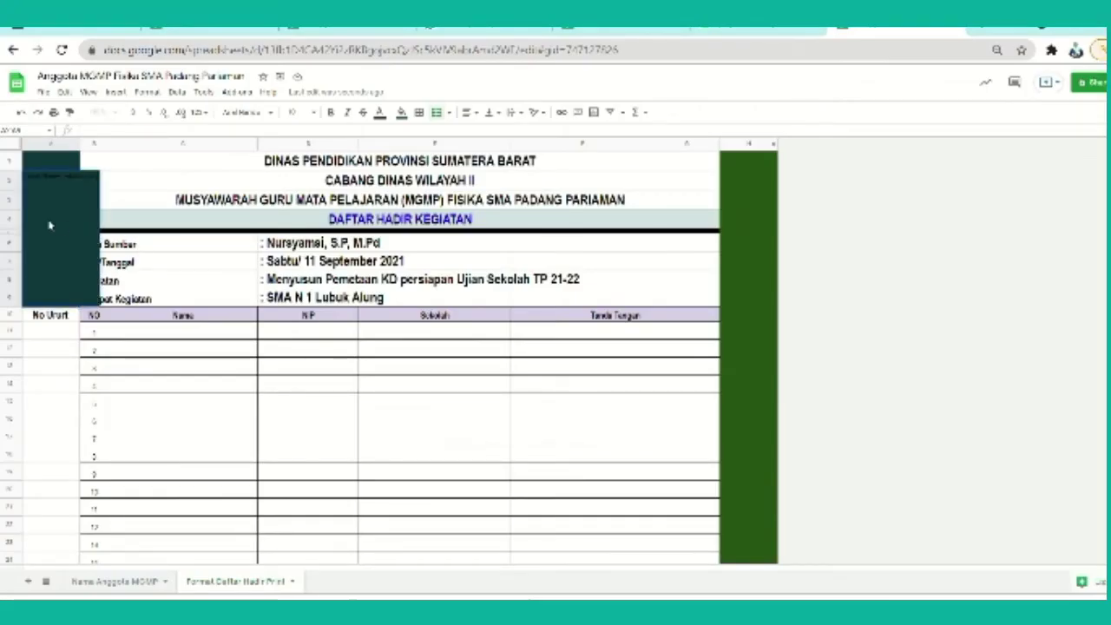
pyautogui.click(290, 436)
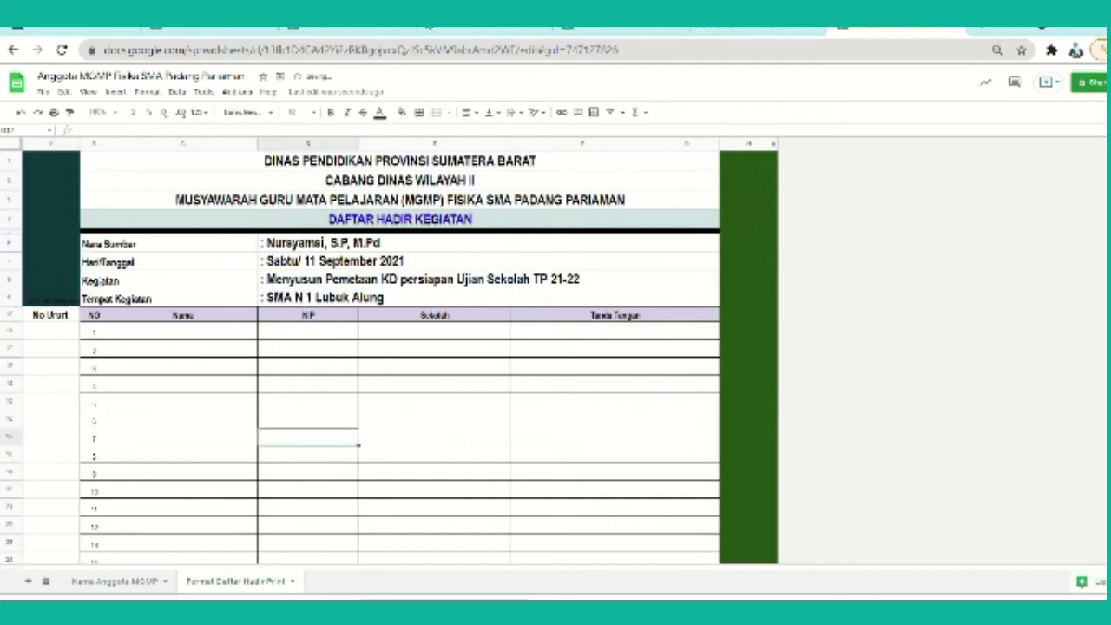
# Fill the merged column A cell bright green and set its text to size 14
pyautogui.click(62, 236)
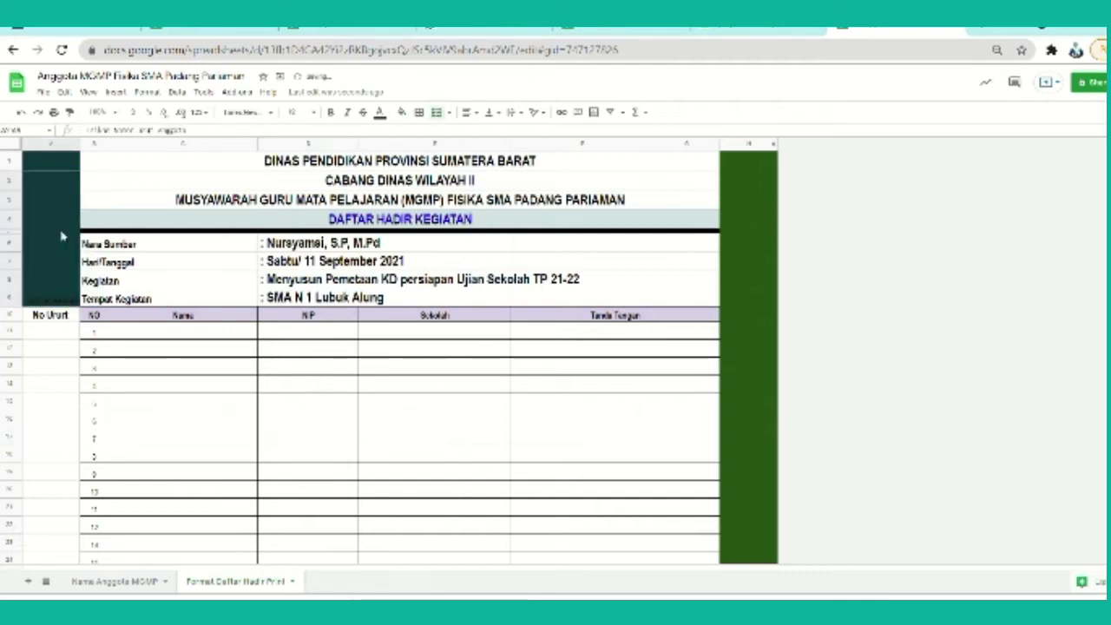
pyautogui.click(401, 111)
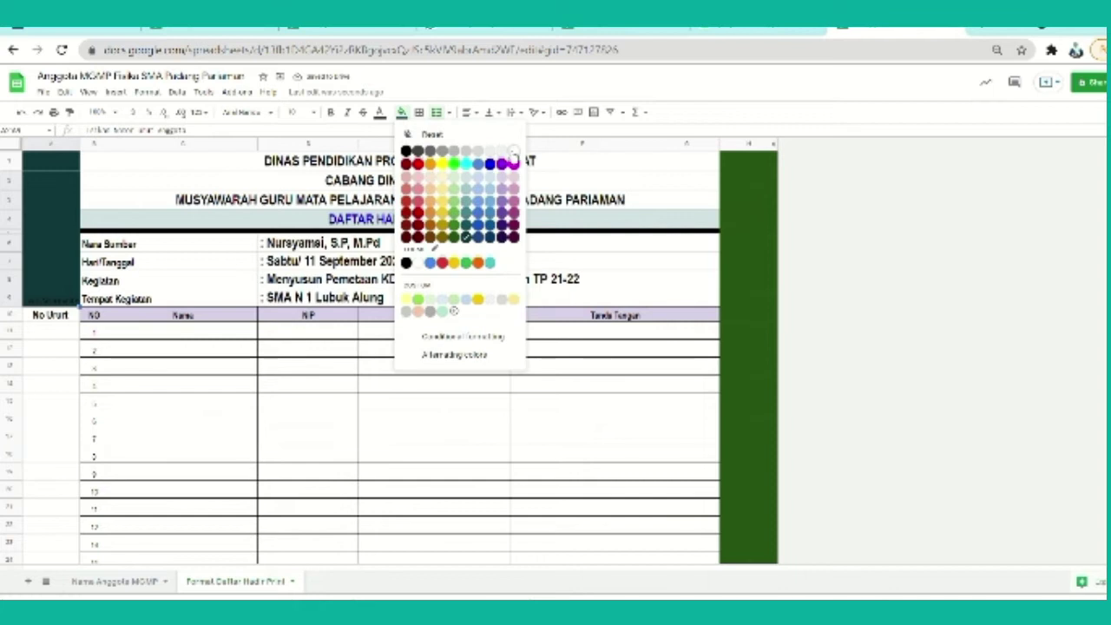
pyautogui.click(453, 165)
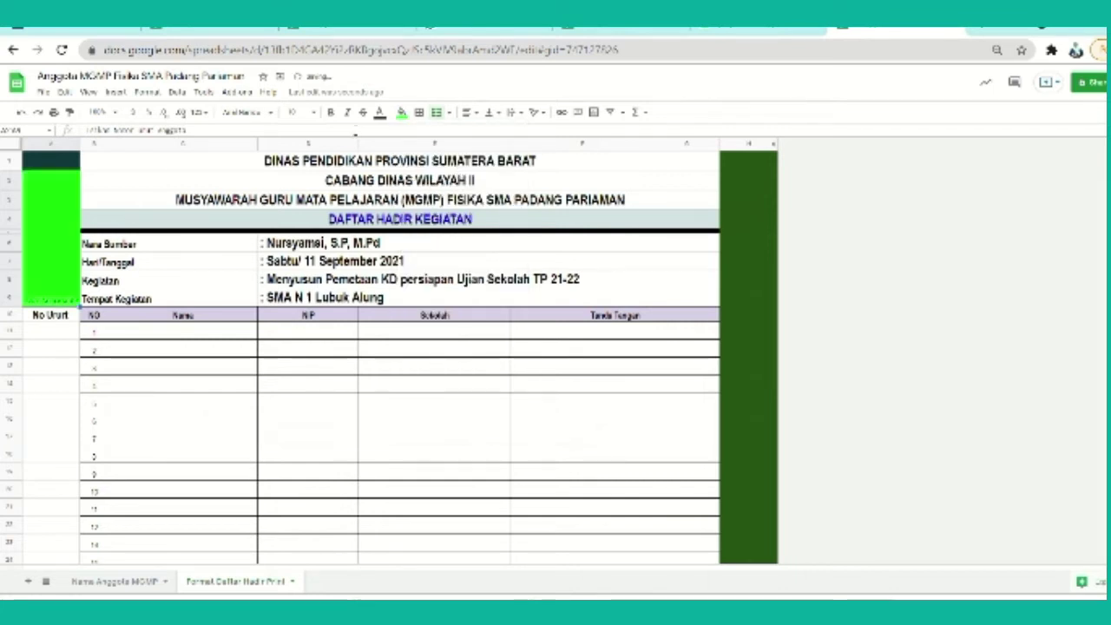
pyautogui.click(313, 113)
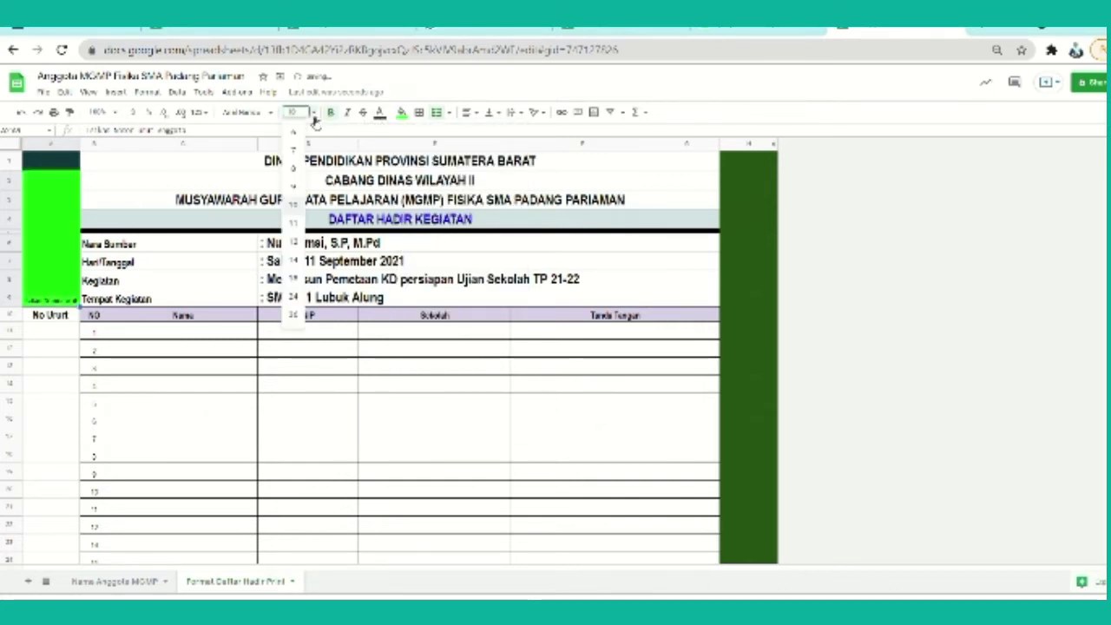
pyautogui.click(299, 260)
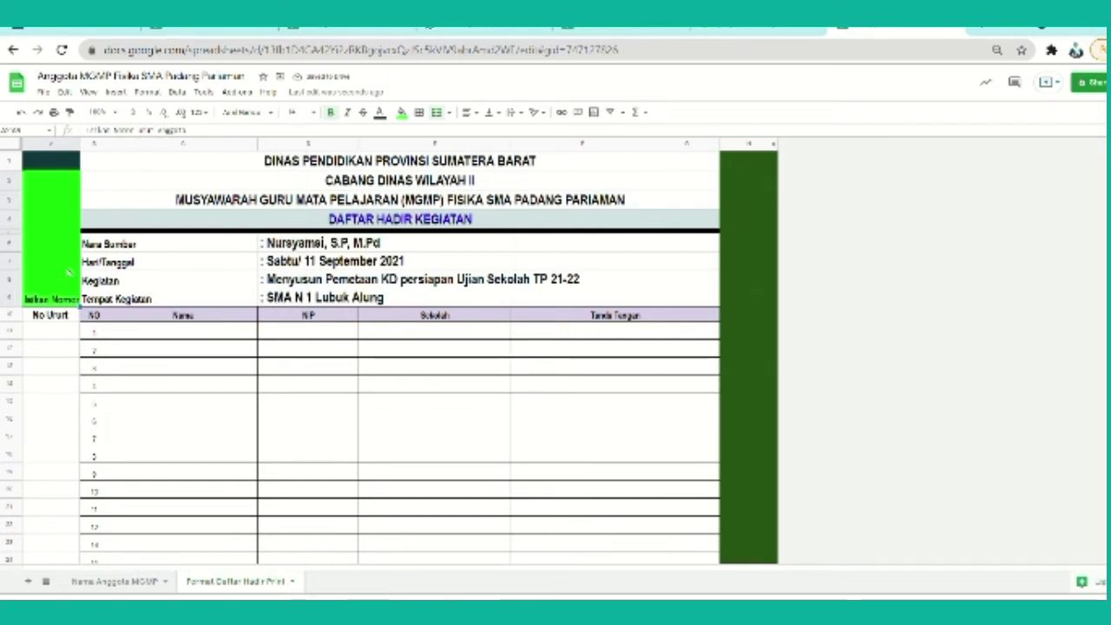
# Rotate the green cell's instruction text vertical, enlarge it, and set wrapping to Wrap
pyautogui.click(548, 115)
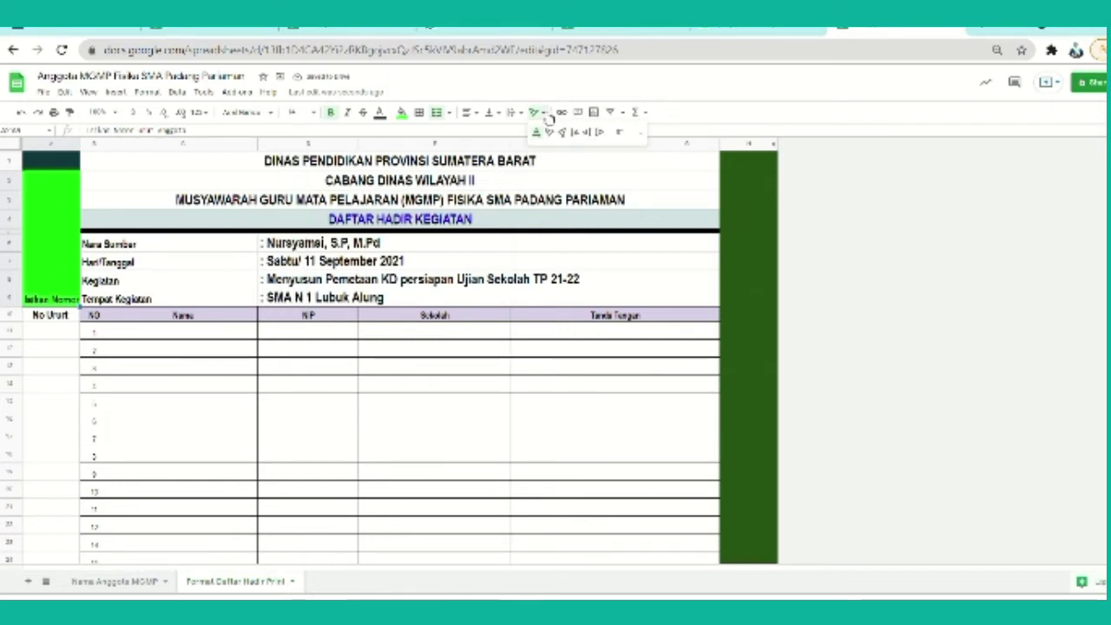
pyautogui.click(590, 376)
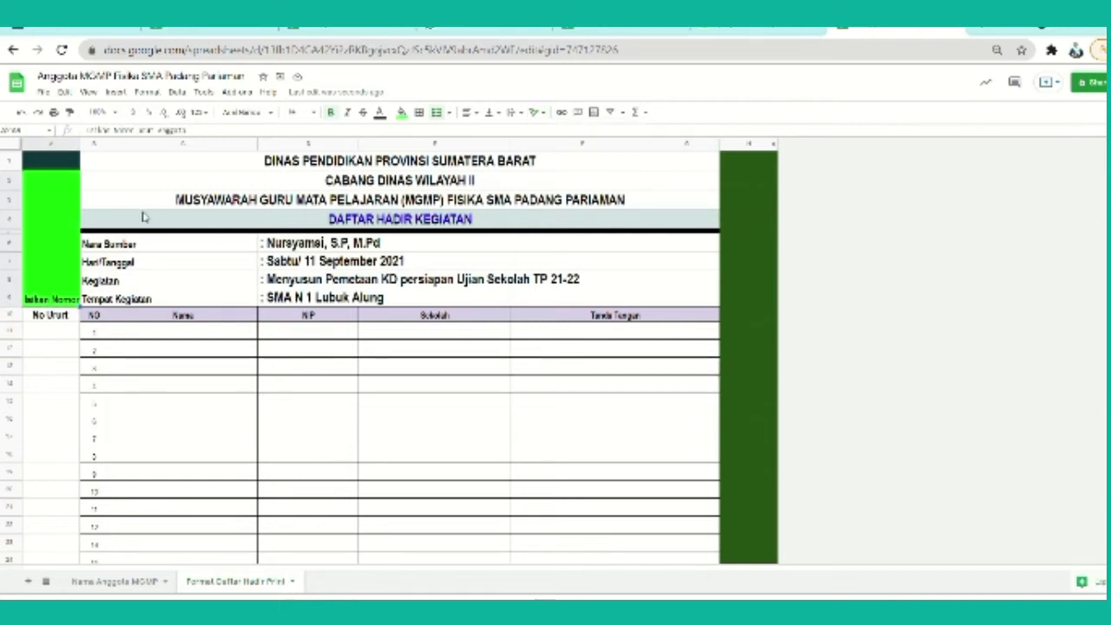
pyautogui.click(542, 115)
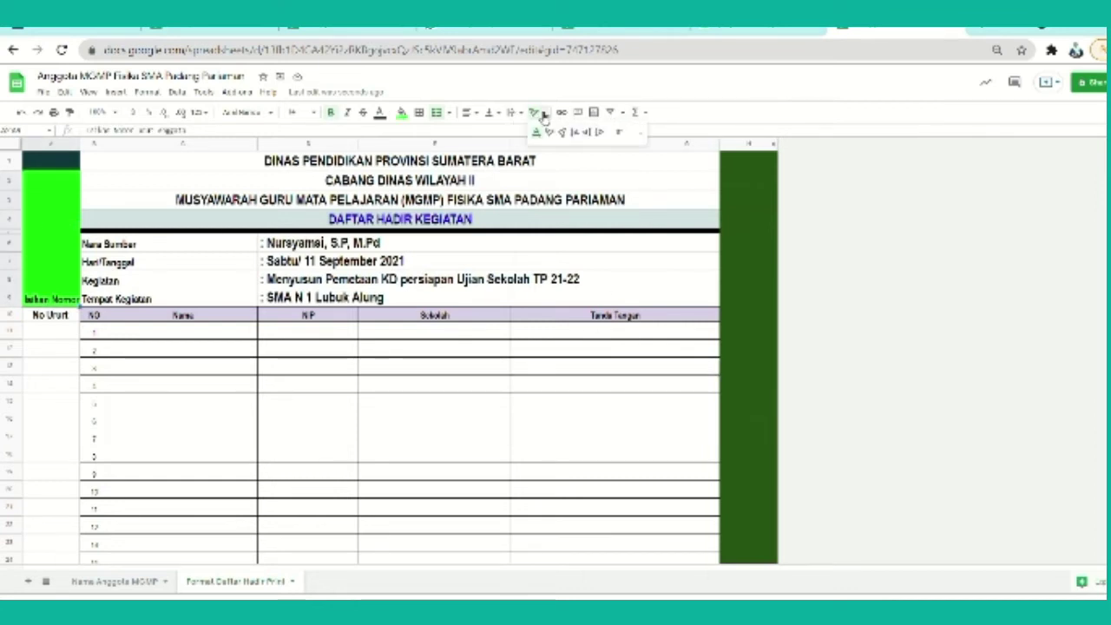
pyautogui.click(587, 132)
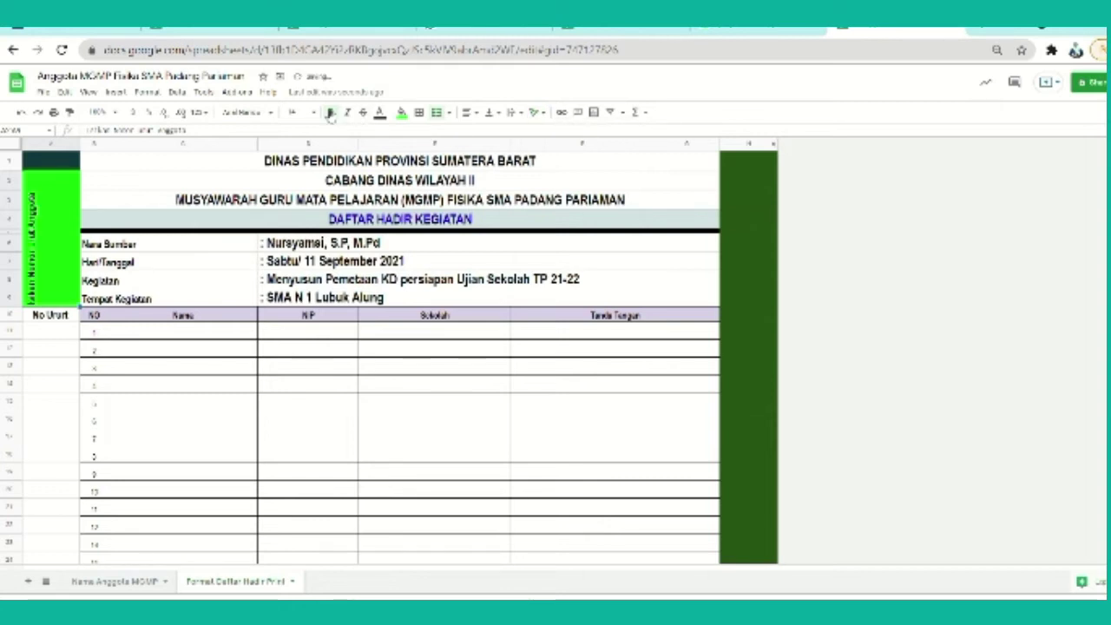
pyautogui.click(300, 113)
pyautogui.click(293, 280)
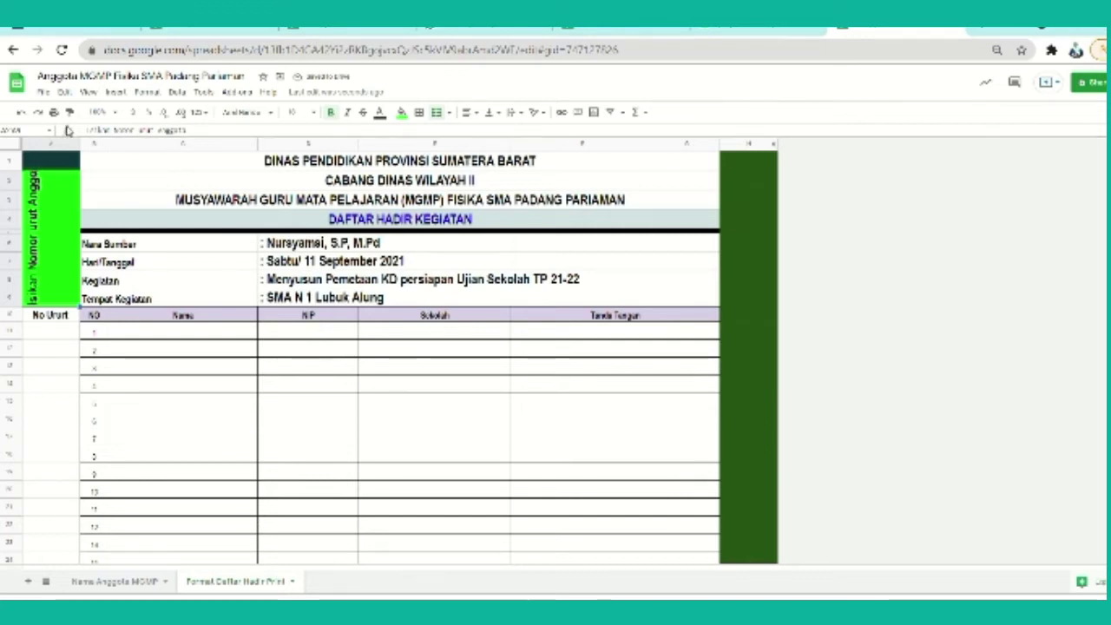
pyautogui.click(523, 118)
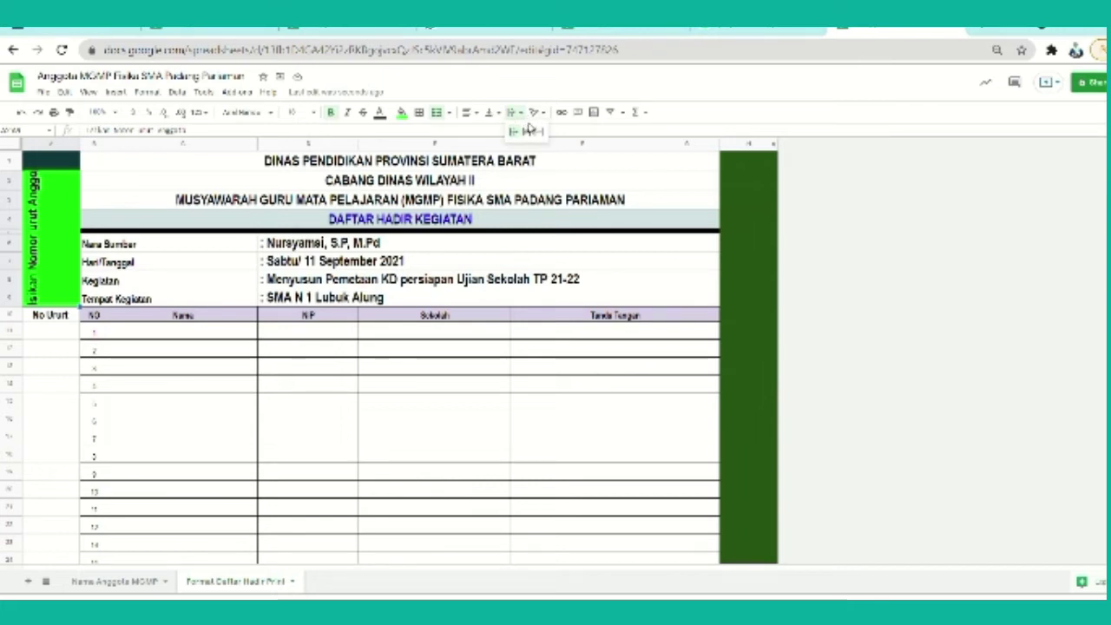
pyautogui.click(525, 130)
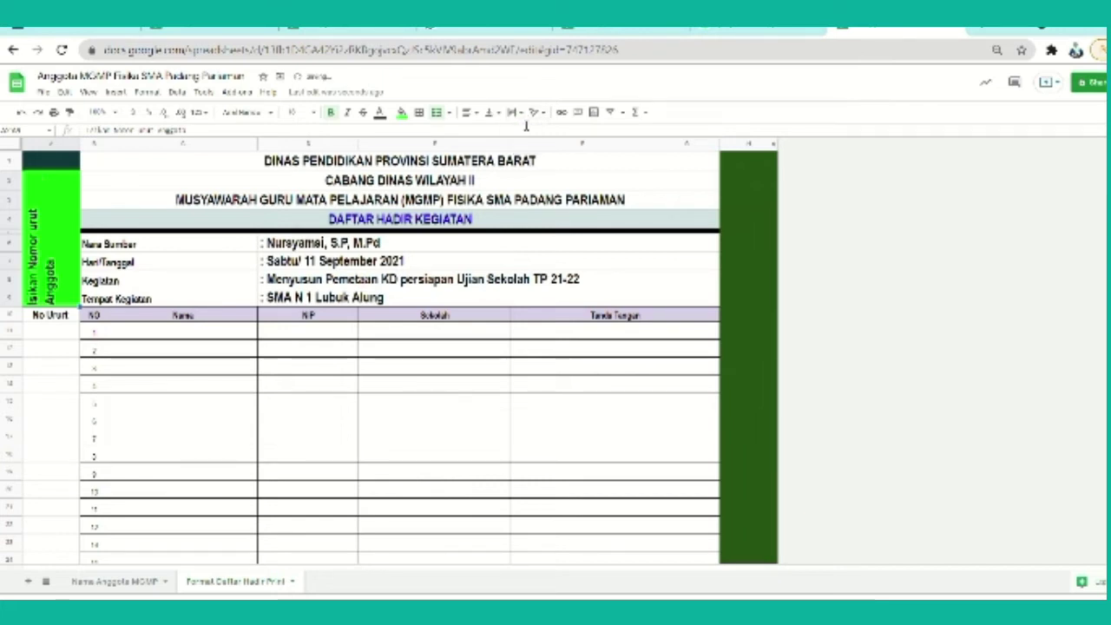
pyautogui.click(167, 390)
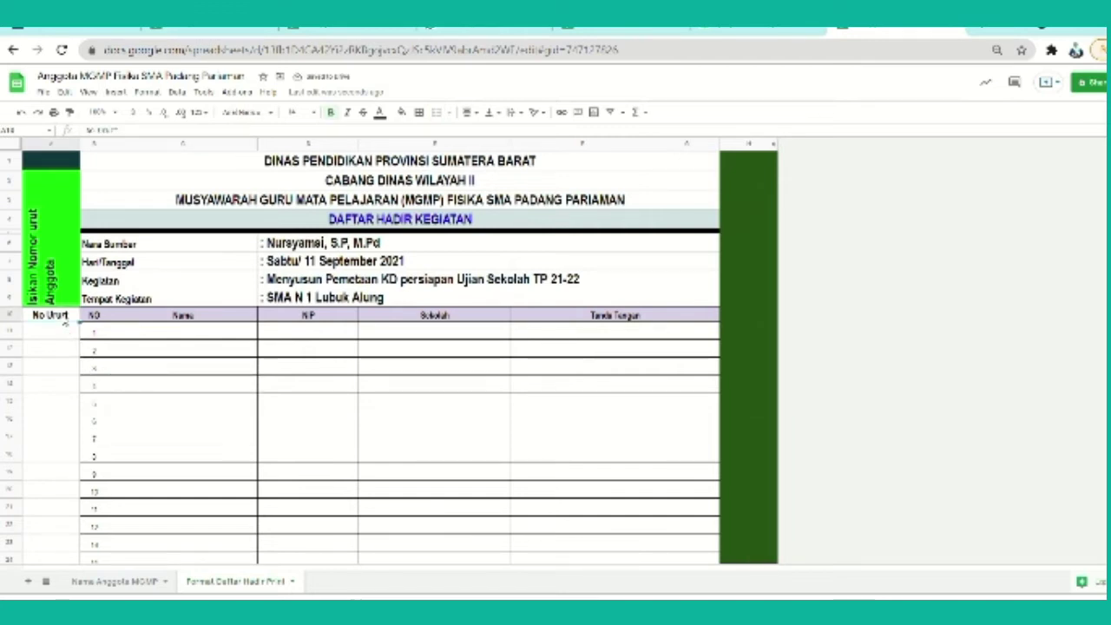
# Paint the lavender table header formatting onto the No Urut cell
pyautogui.click(150, 318)
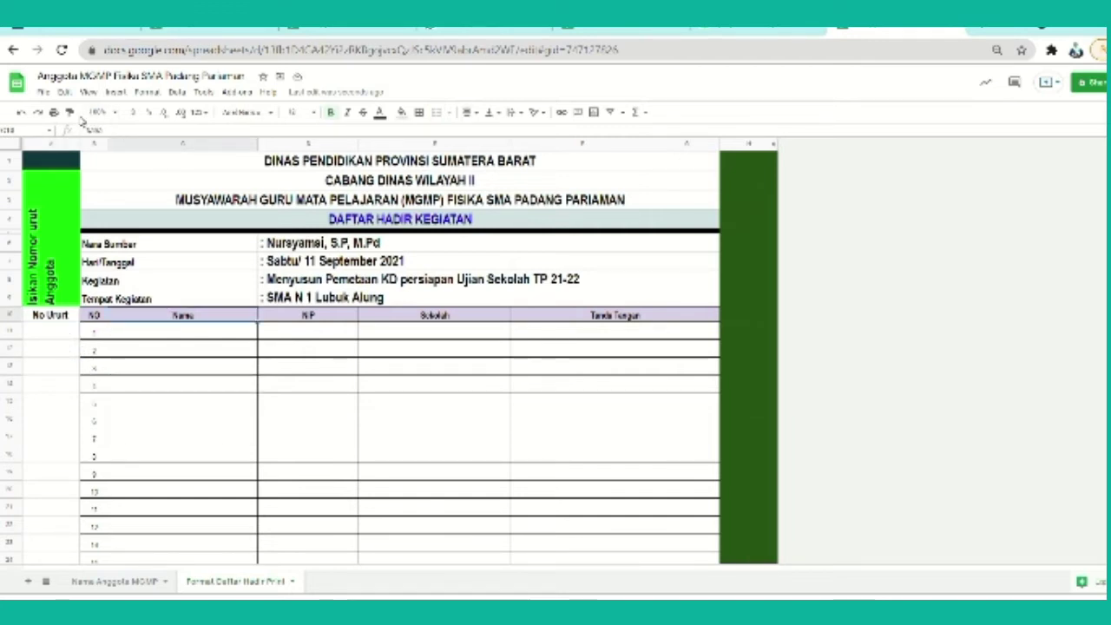
pyautogui.click(71, 113)
pyautogui.click(54, 318)
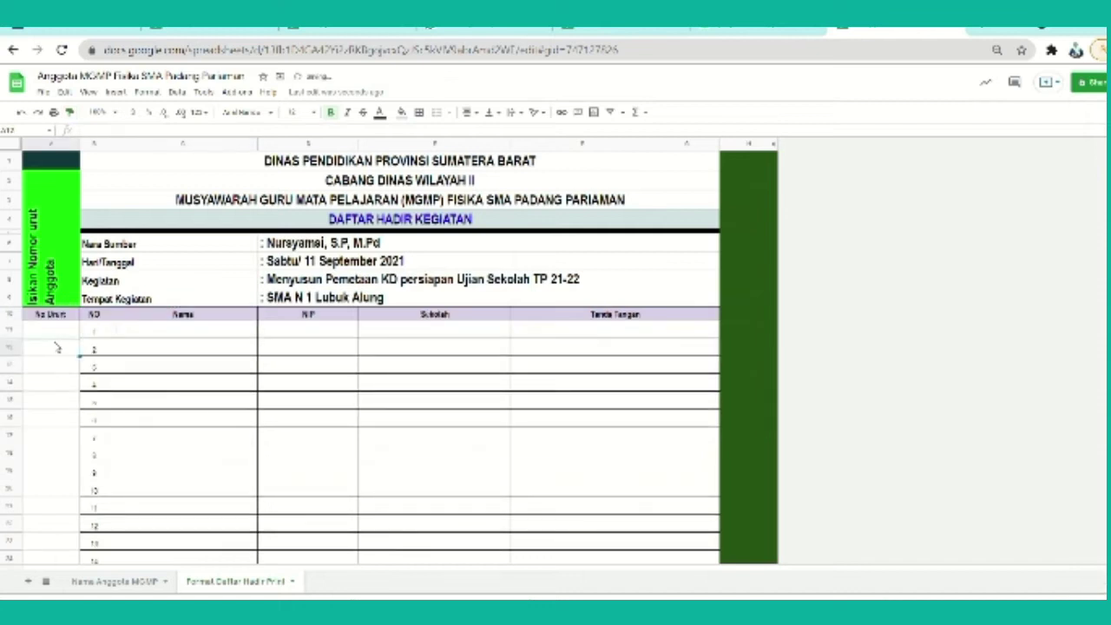
# Give column A's table cells all borders and a yellow fill
pyautogui.moveTo(61, 341)
pyautogui.mouseDown()
pyautogui.moveTo(35, 556)
pyautogui.moveTo(3, 527)
pyautogui.moveTo(72, 436)
pyautogui.mouseUp()
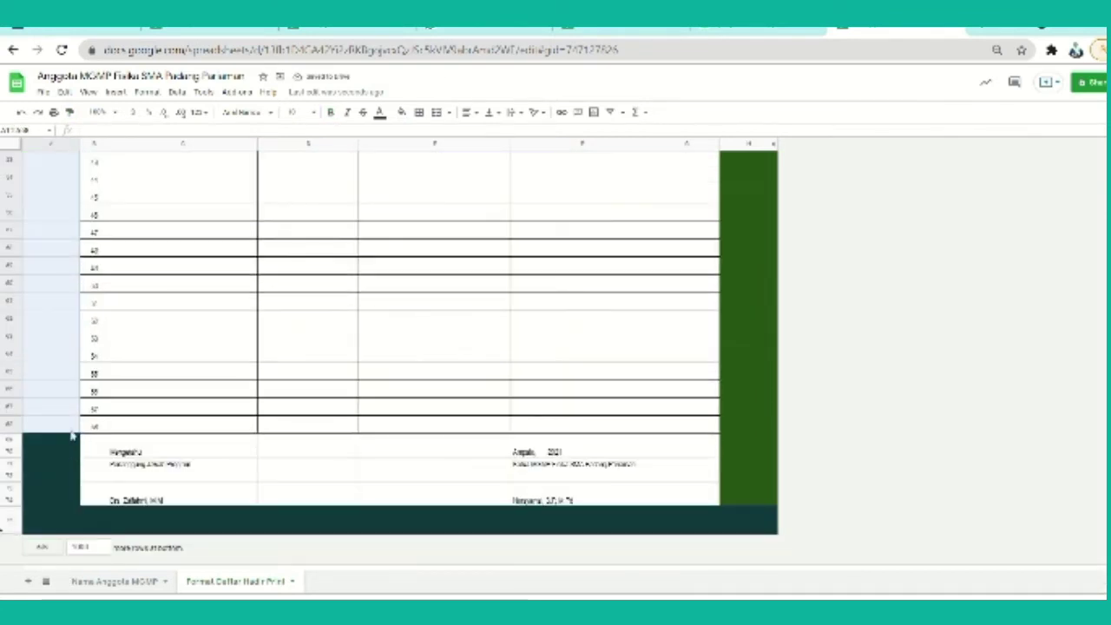
pyautogui.click(418, 112)
pyautogui.click(423, 133)
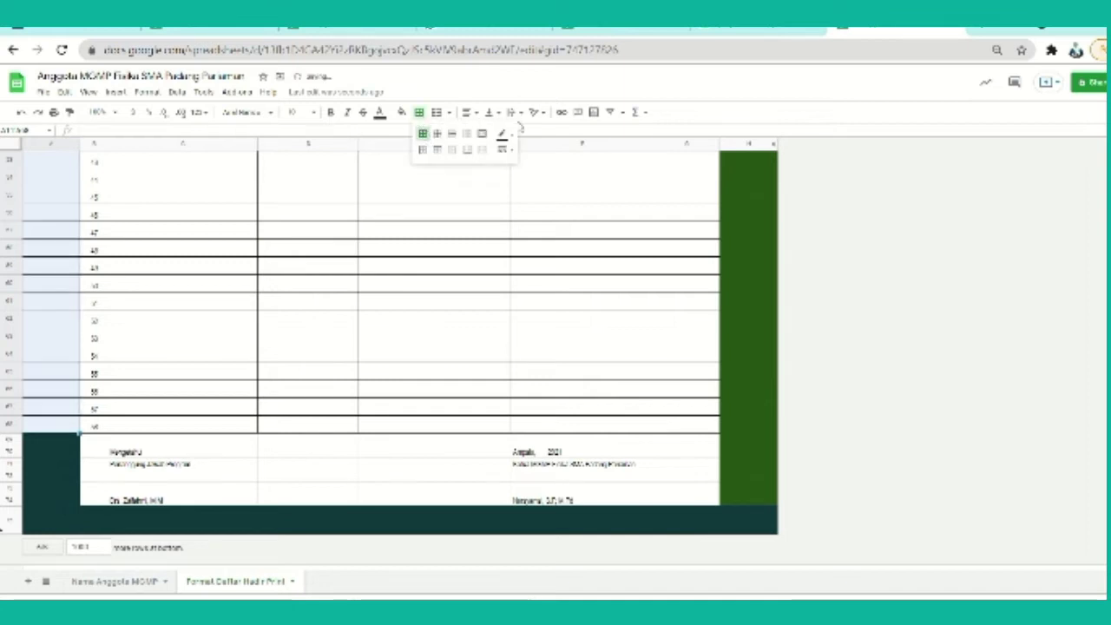
pyautogui.click(401, 112)
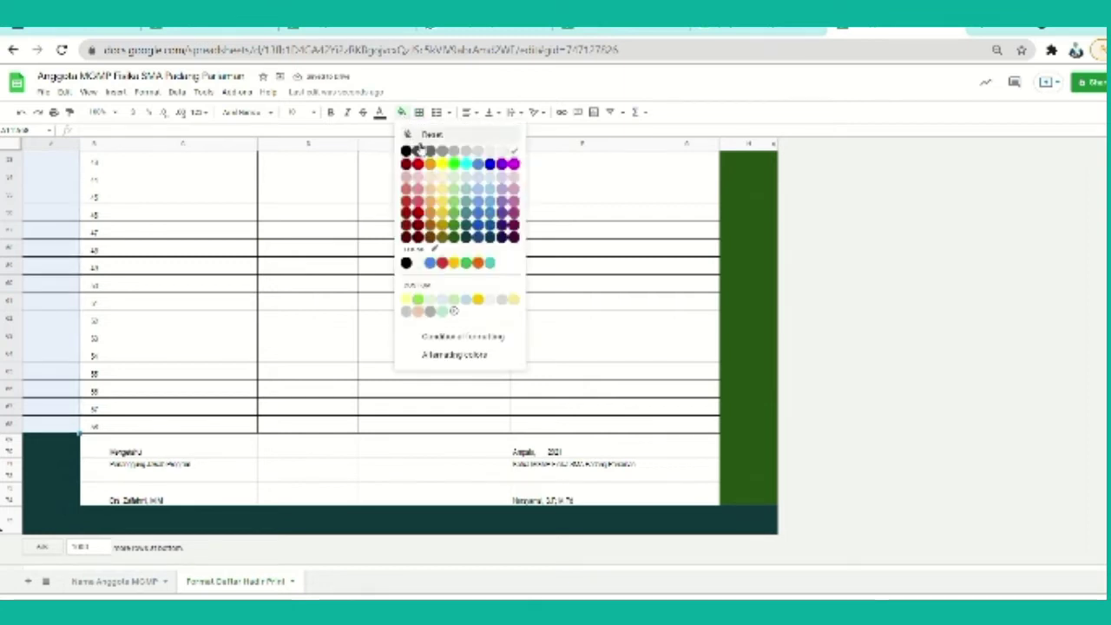
pyautogui.click(441, 166)
pyautogui.scroll(10, 255, 320)
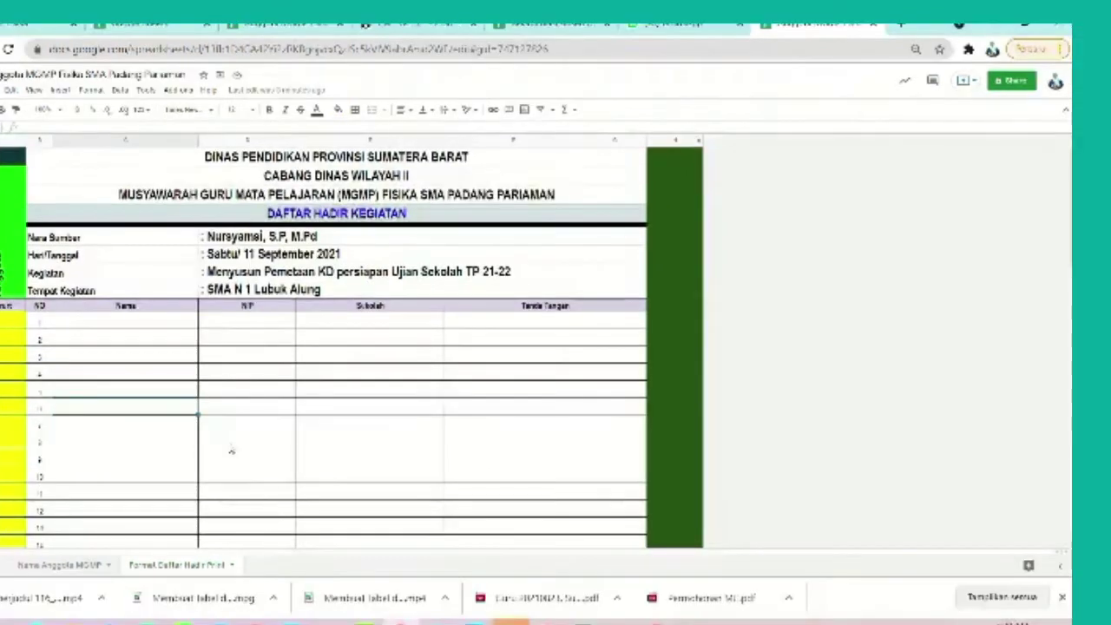
# Widen the NIP column and enter signature numbers 1 and 2 in bold, size 12
pyautogui.click(161, 326)
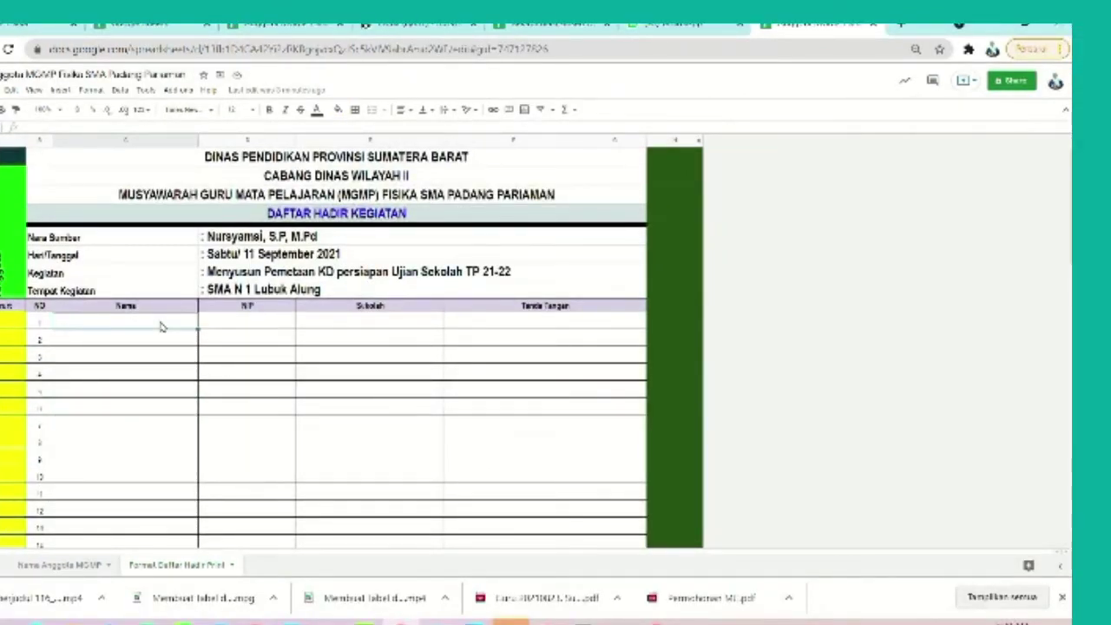
pyautogui.moveTo(295, 140); pyautogui.dragTo(368, 139)
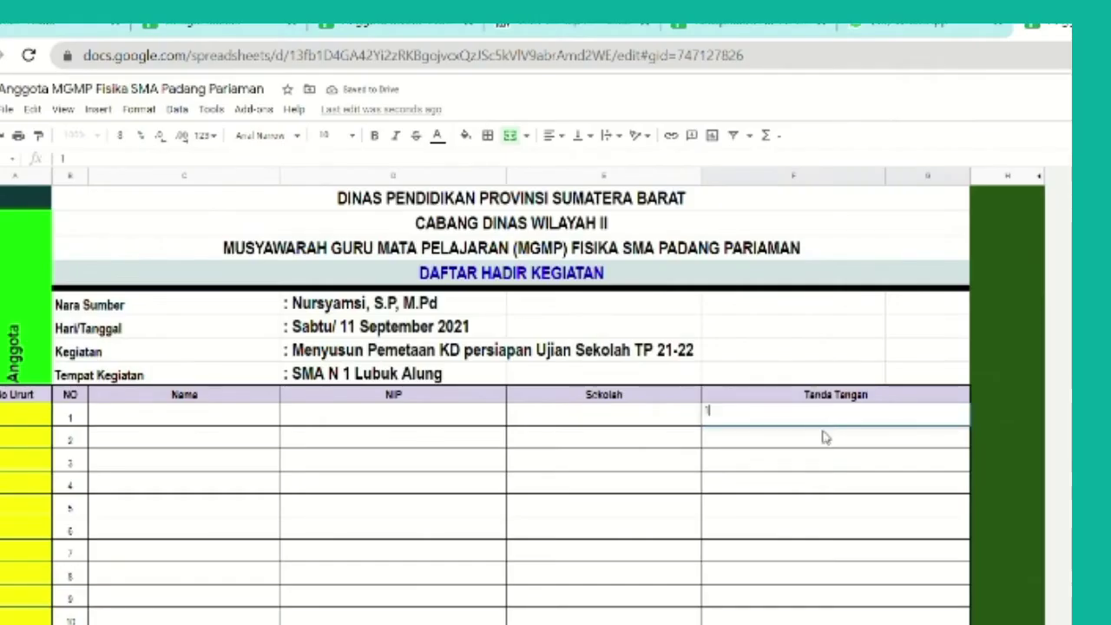
pyautogui.write('2')
pyautogui.press('Return')
pyautogui.moveTo(840, 421); pyautogui.dragTo(839, 440)
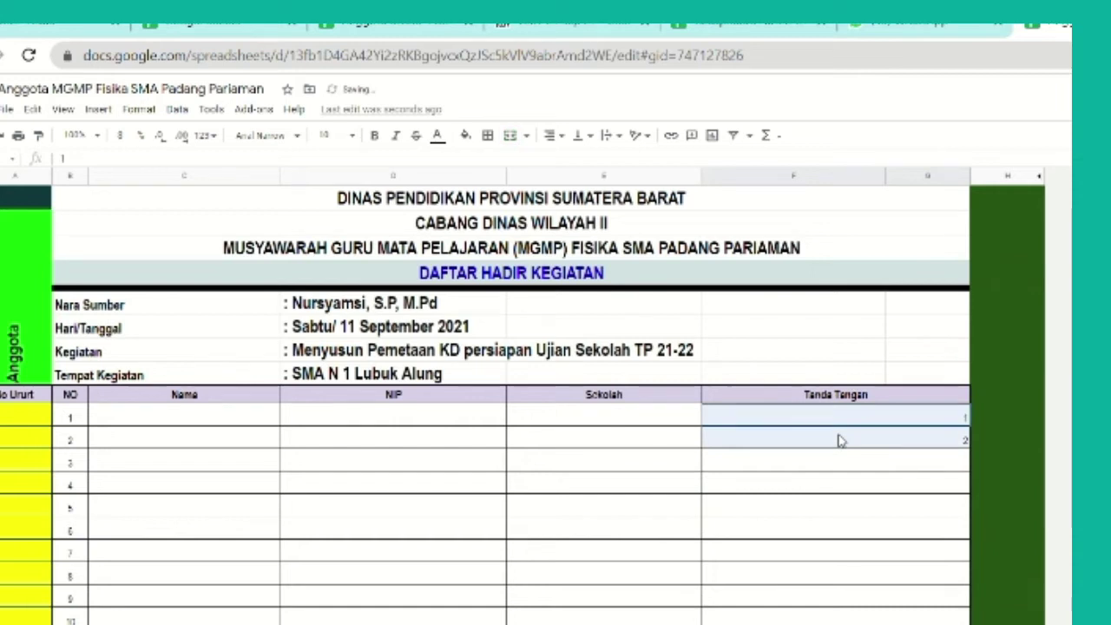
pyautogui.click(330, 136)
pyautogui.click(330, 301)
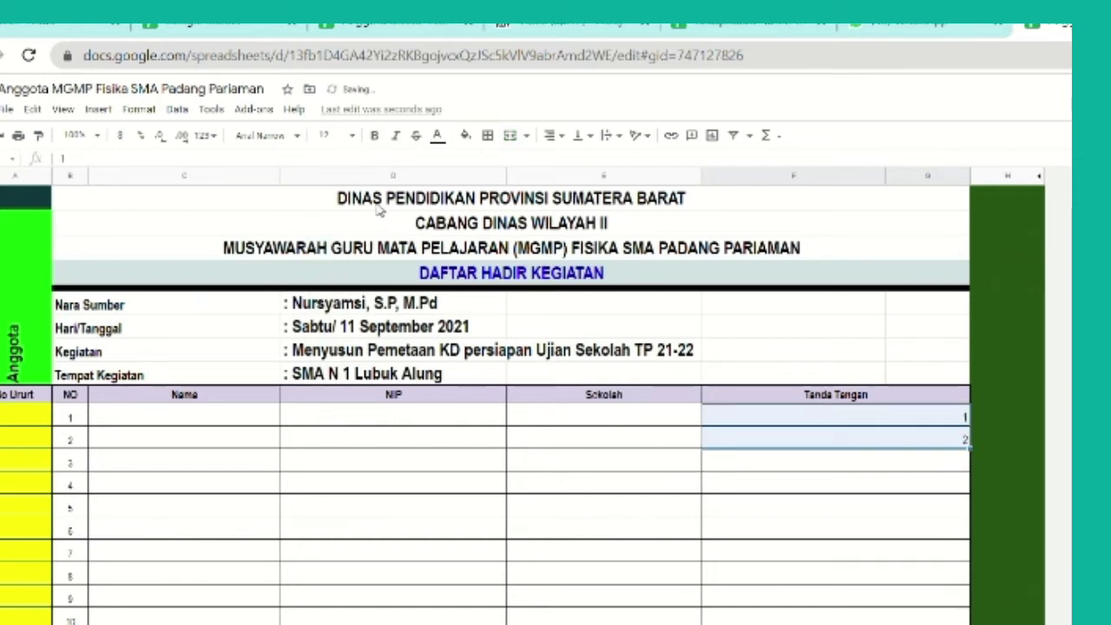
pyautogui.click(375, 138)
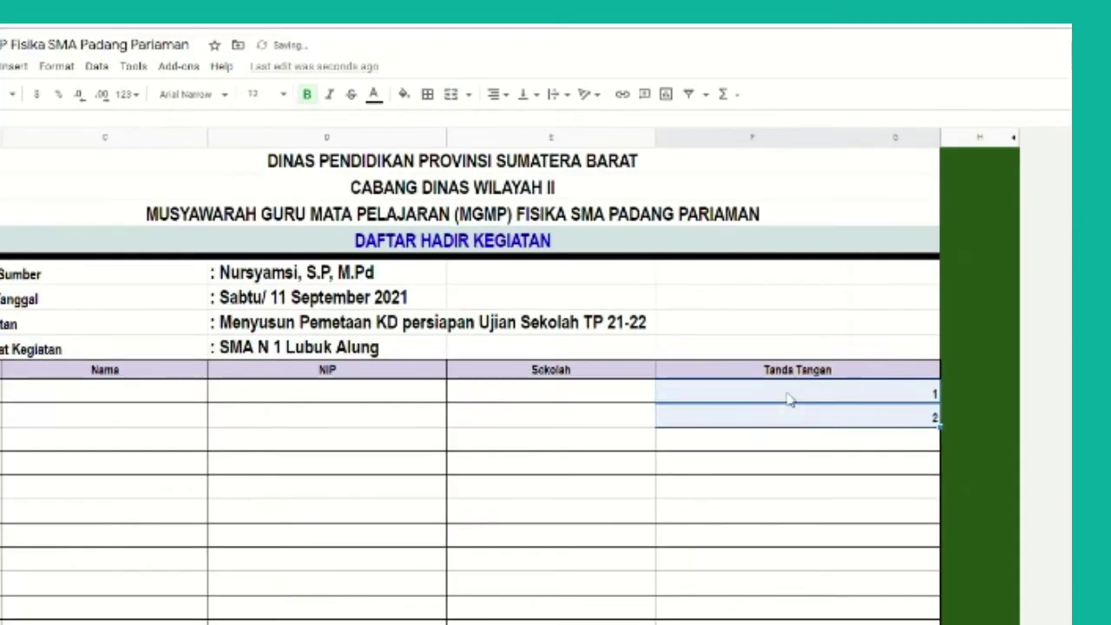
# Left-align signature number 1 and centre number 2 in the Tanda Tangan column
pyautogui.click(826, 419)
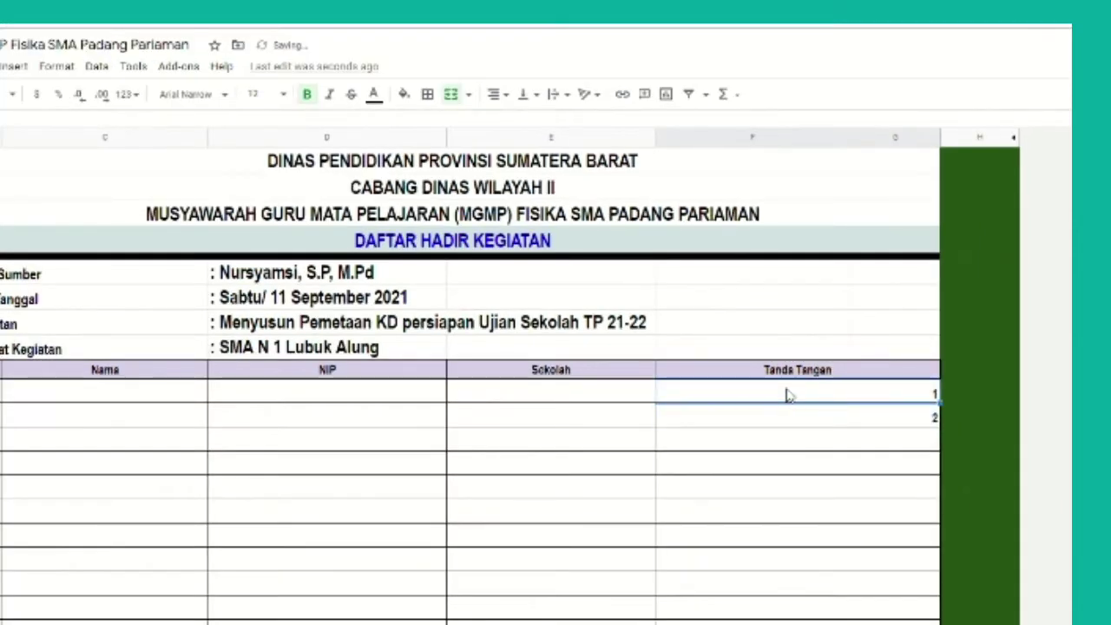
pyautogui.click(494, 94)
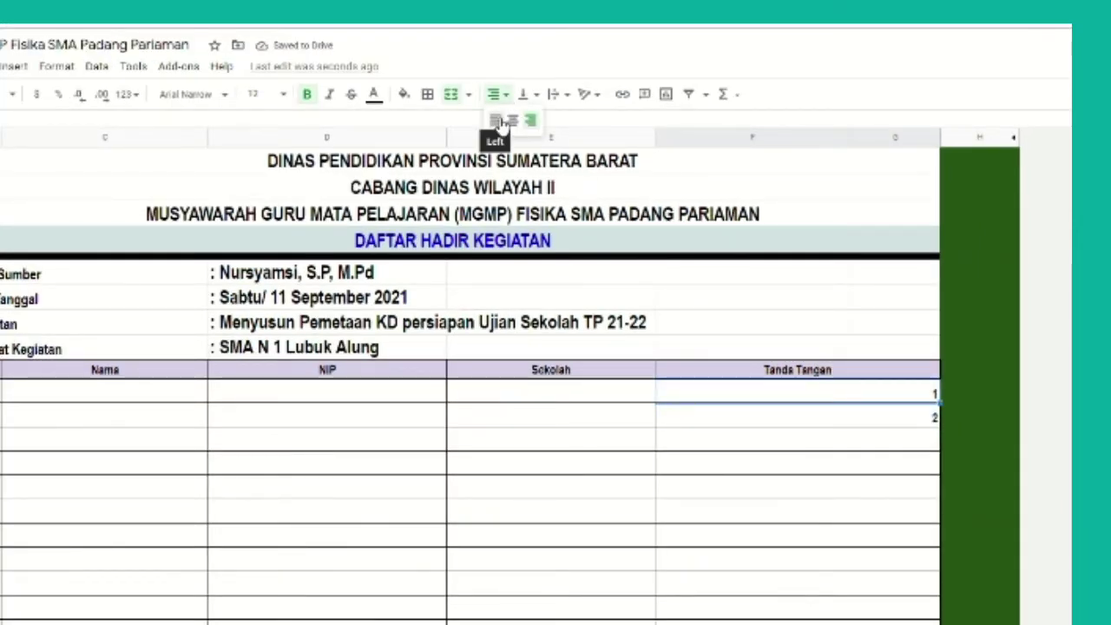
pyautogui.click(499, 122)
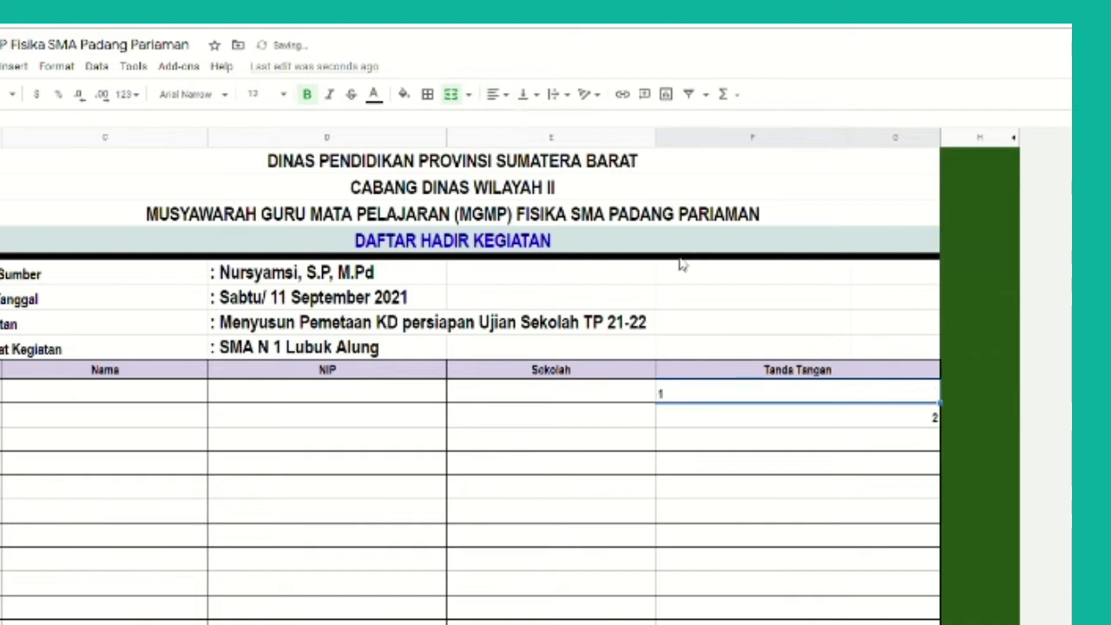
pyautogui.click(831, 414)
pyautogui.click(501, 94)
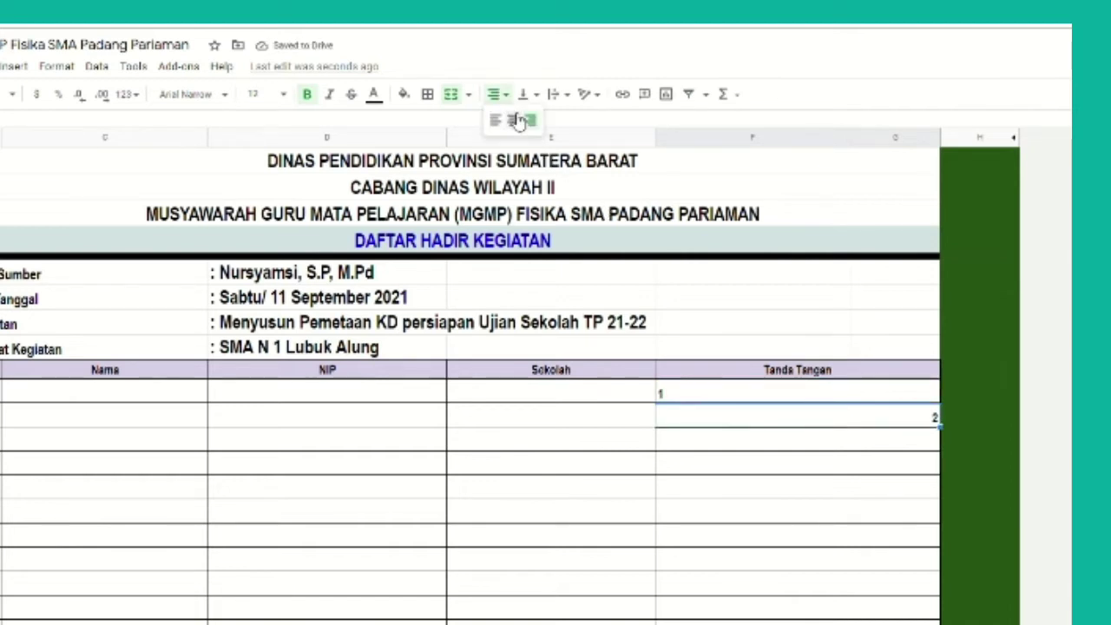
pyautogui.click(506, 116)
pyautogui.click(857, 515)
pyautogui.click(796, 420)
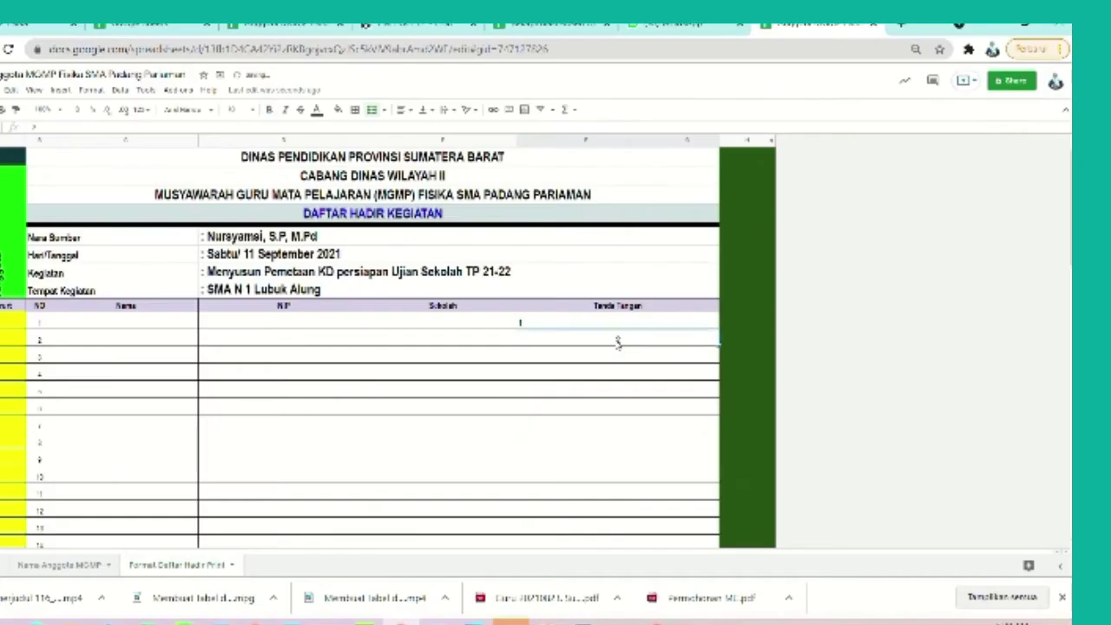
# Extend the alternating signature numbers down the Tanda Tangan column to 58
pyautogui.moveTo(619, 324); pyautogui.dragTo(620, 339)
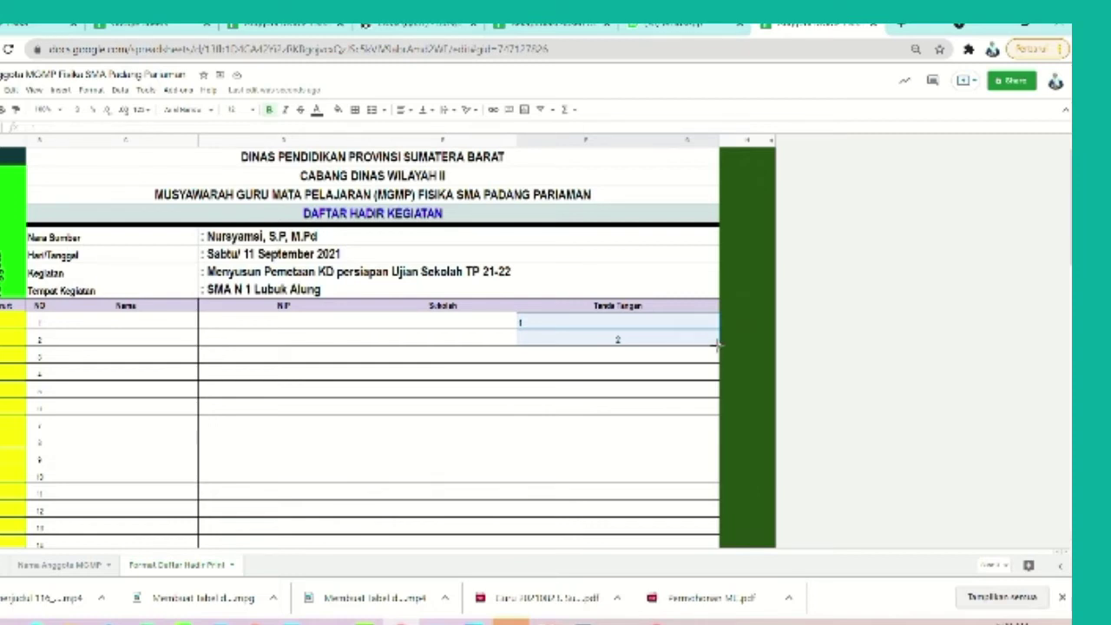
pyautogui.moveTo(716, 345); pyautogui.dragTo(699, 419)
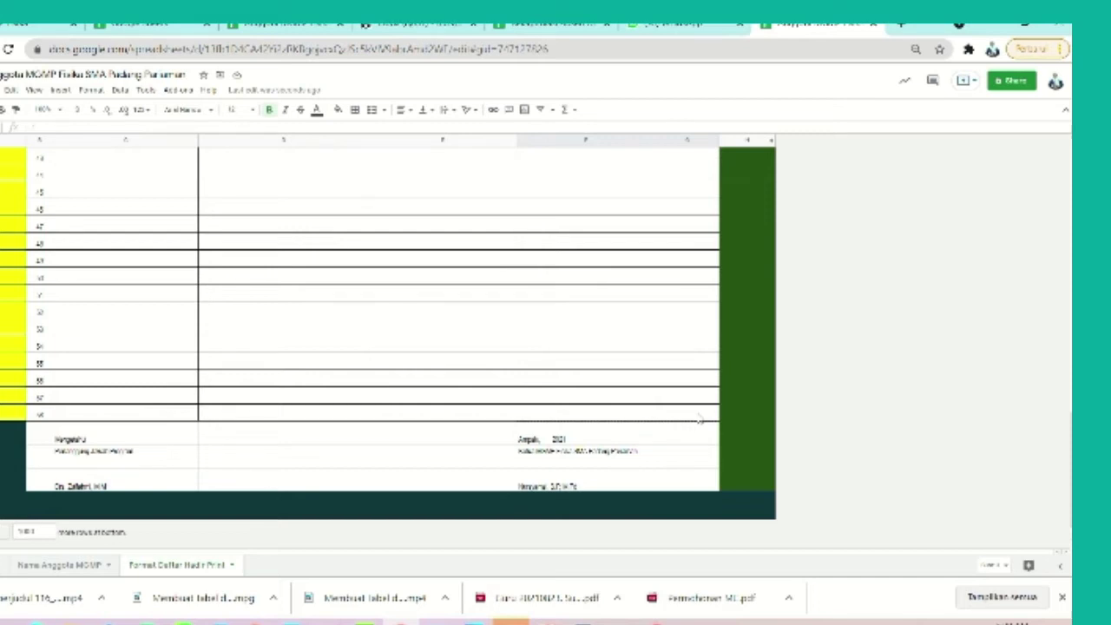
pyautogui.moveTo(700, 419); pyautogui.dragTo(699, 419)
pyautogui.scroll(10, 694, 420)
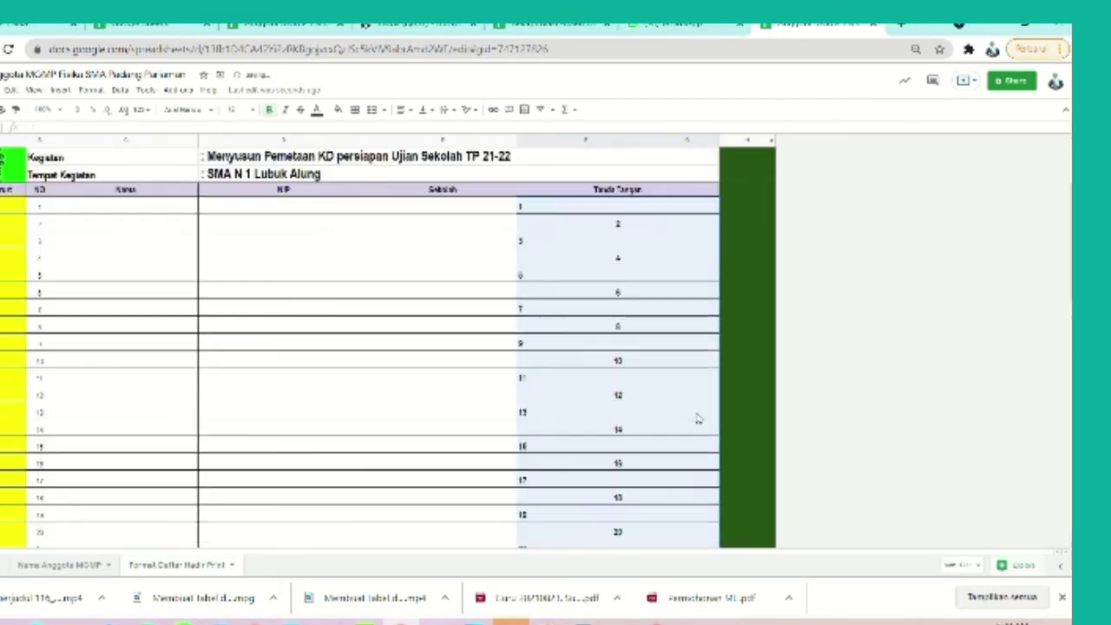
pyautogui.click(687, 420)
pyautogui.scroll(-2, 154, 301)
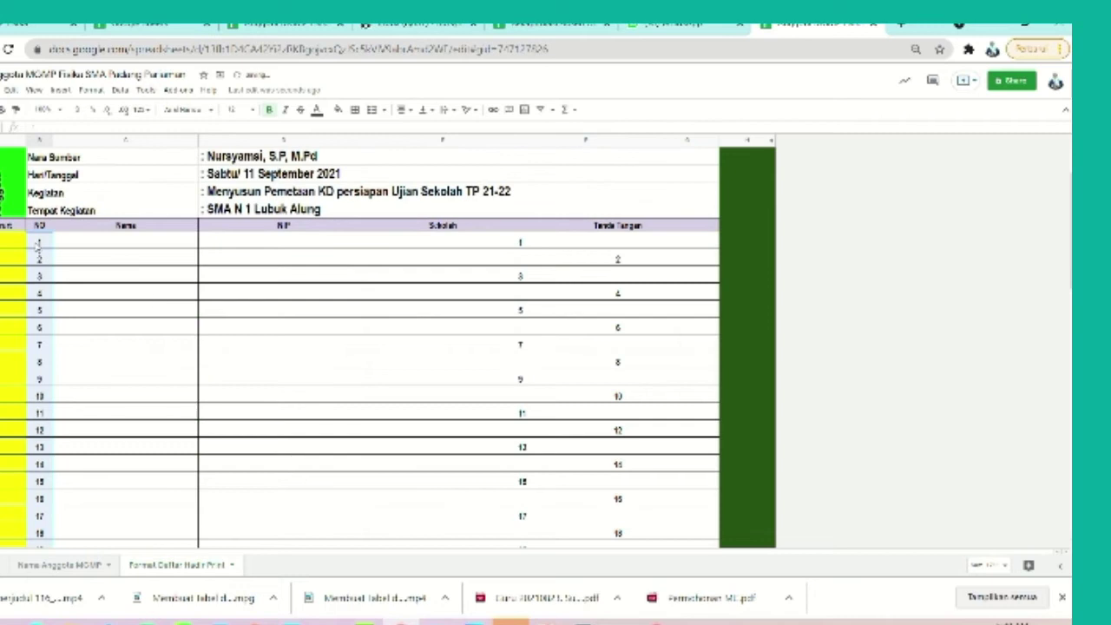
# Change the font size of the numbered attendance rows down to row 58
pyautogui.moveTo(37, 246)
pyautogui.mouseDown()
pyautogui.moveTo(650, 431)
pyautogui.moveTo(650, 584)
pyautogui.moveTo(689, 416)
pyautogui.mouseUp()
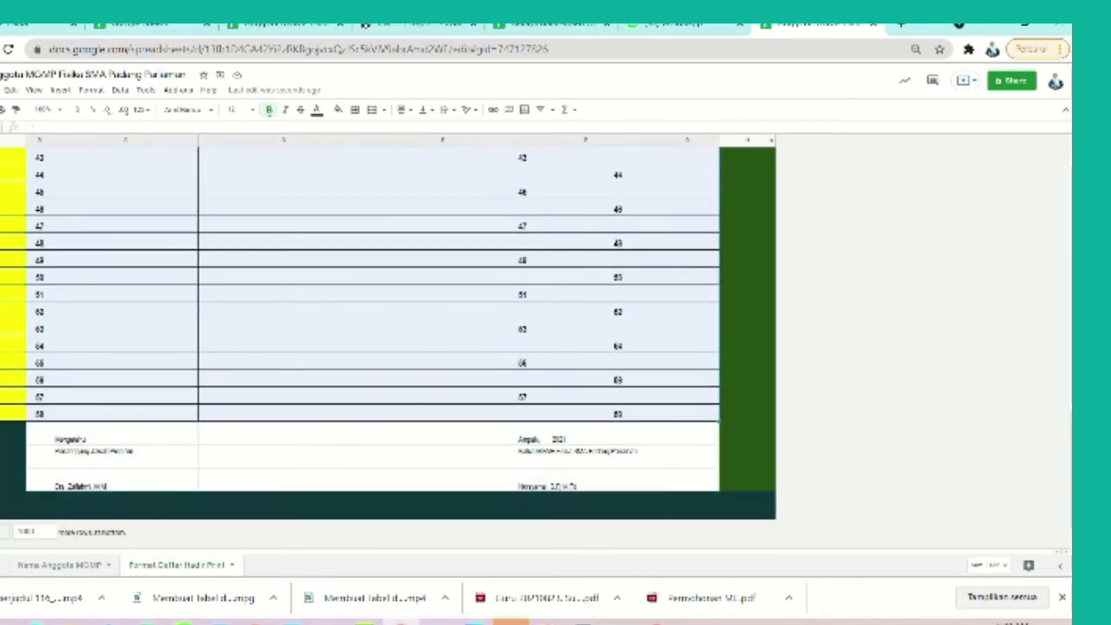
pyautogui.click(232, 109)
pyautogui.click(232, 242)
pyautogui.click(376, 295)
pyautogui.scroll(10, 376, 295)
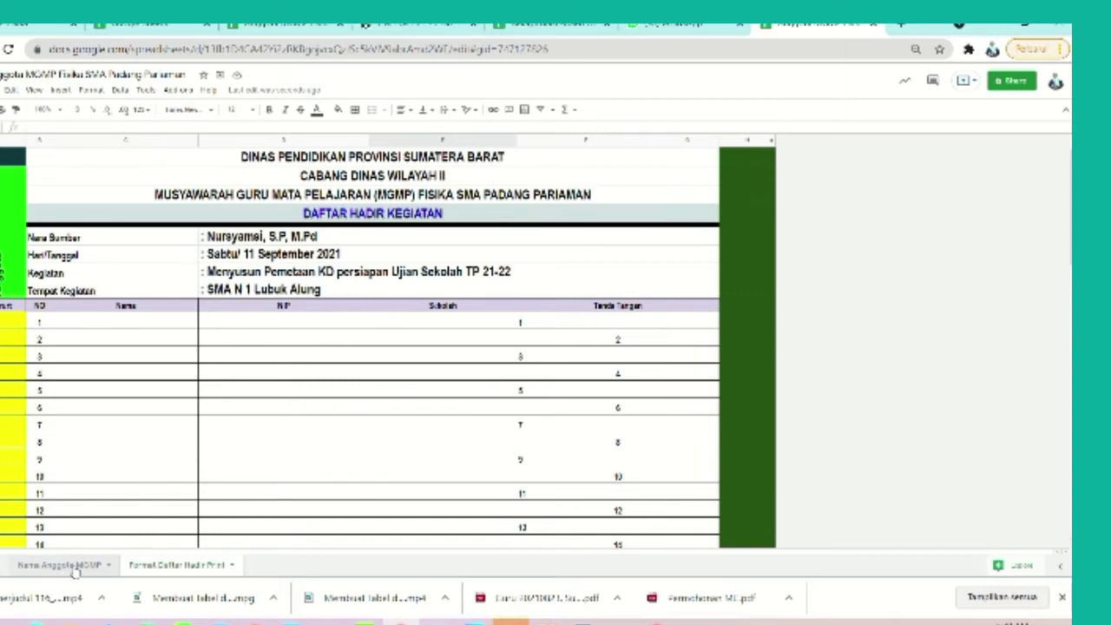
# On the Nama Anggota MGMP sheet, select the member table from the first row to row 58
pyautogui.click(76, 569)
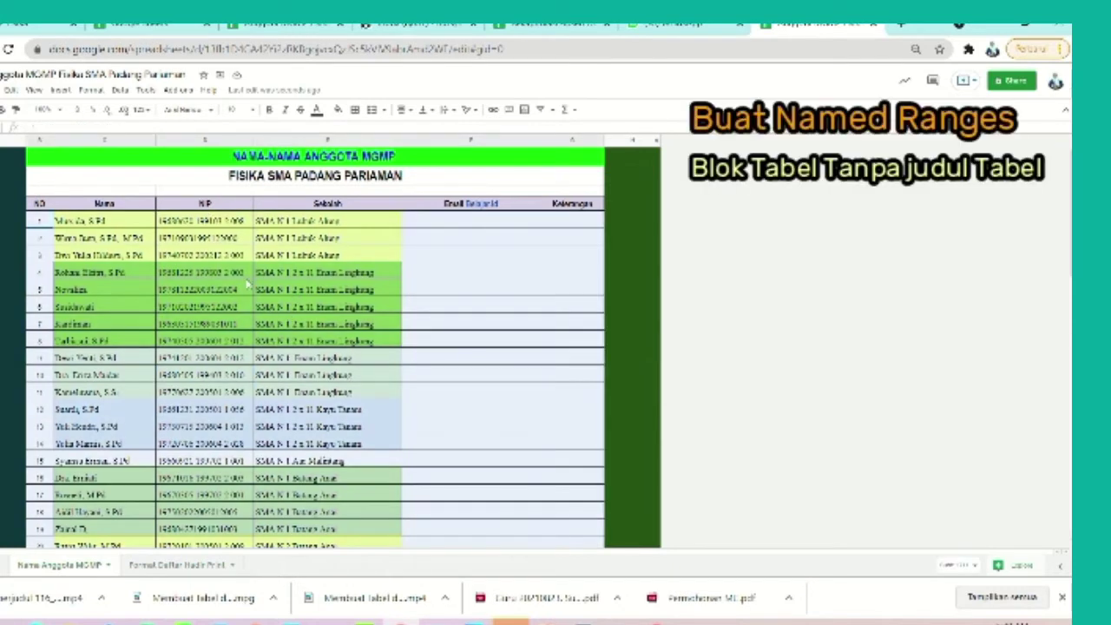
pyautogui.click(180, 291)
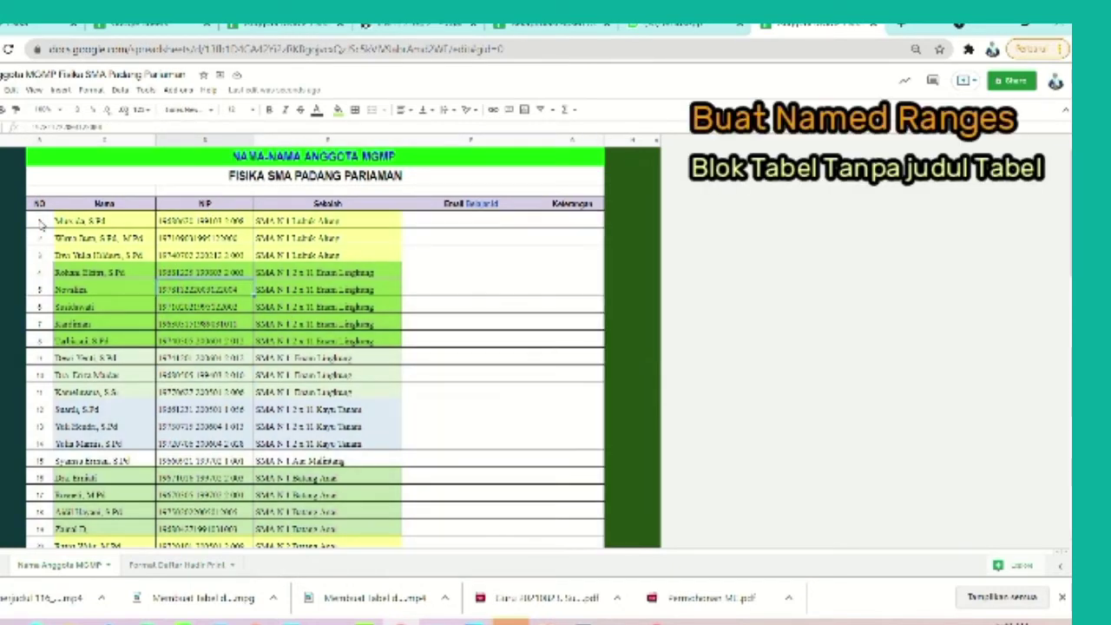
pyautogui.scroll(-5, 224, 313)
pyautogui.scroll(-5, 225, 313)
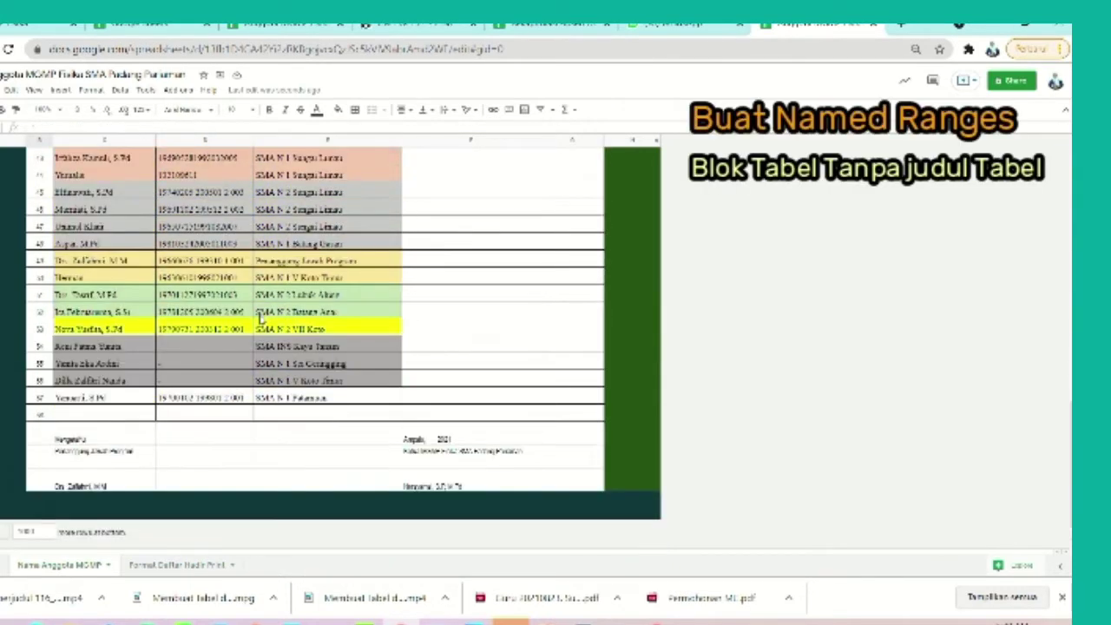
pyautogui.keyDown('shift'); pyautogui.click(572, 419); pyautogui.keyUp('shift')
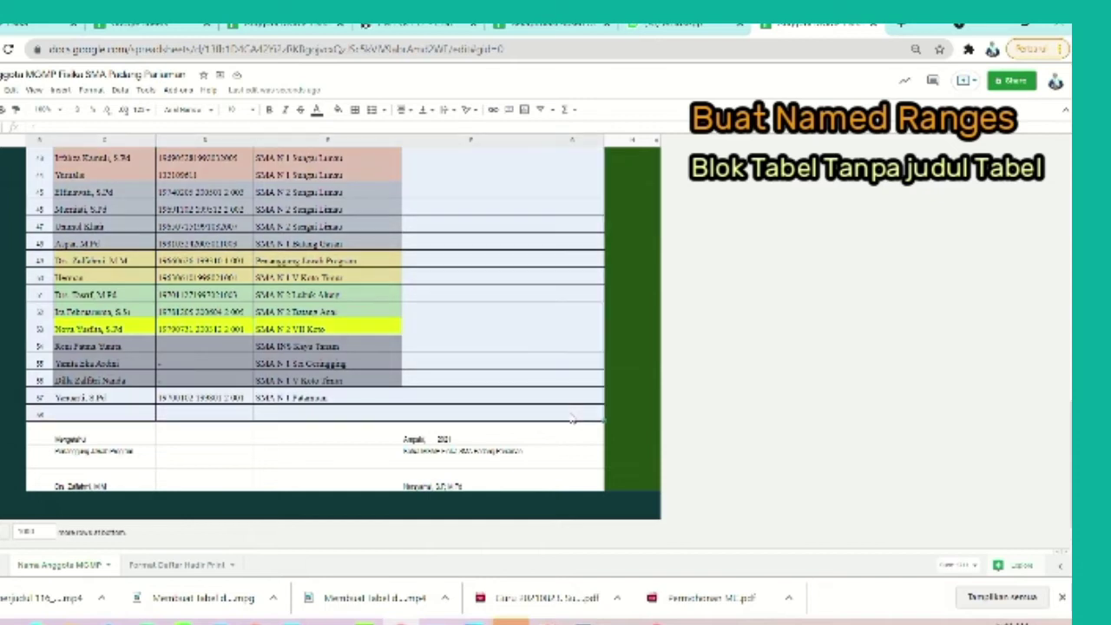
pyautogui.scroll(6, 426, 339)
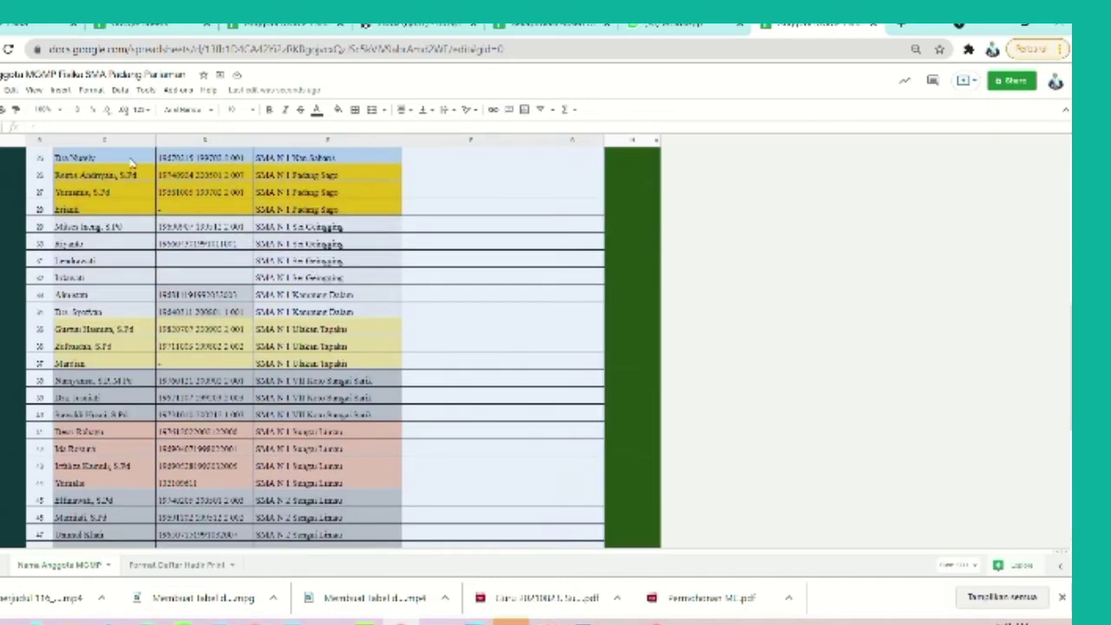
pyautogui.click(121, 91)
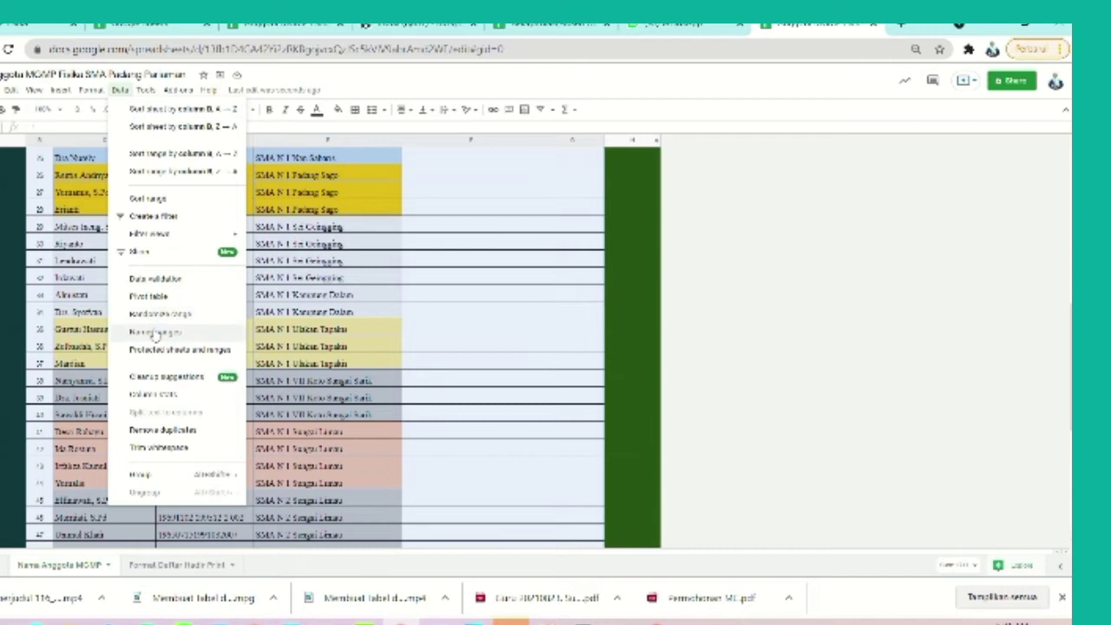
# Create named range Nama_Anggota_MGMPOke, appending Oke after Nama_Anggota_MGMP is rejected as a duplicate
pyautogui.click(157, 331)
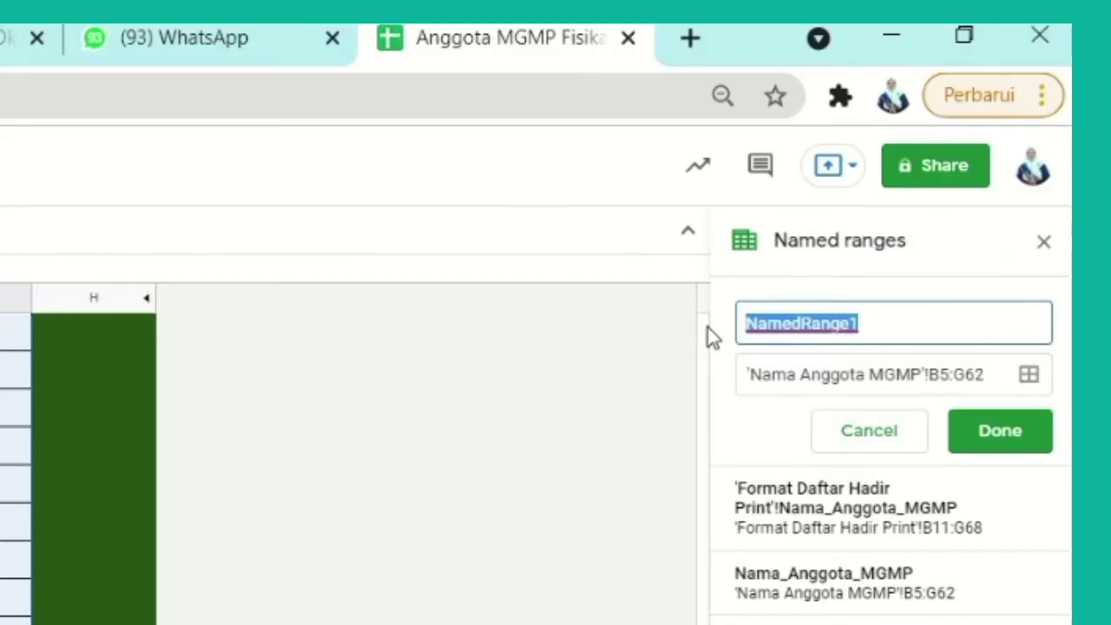
pyautogui.write('Nama')
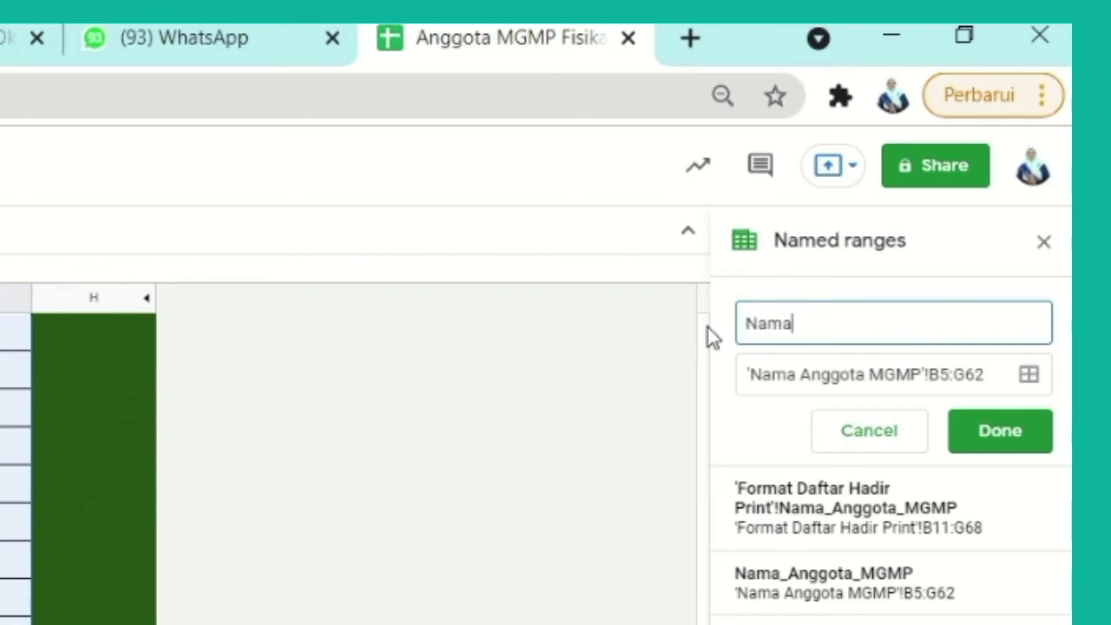
pyautogui.write('_Anggot')
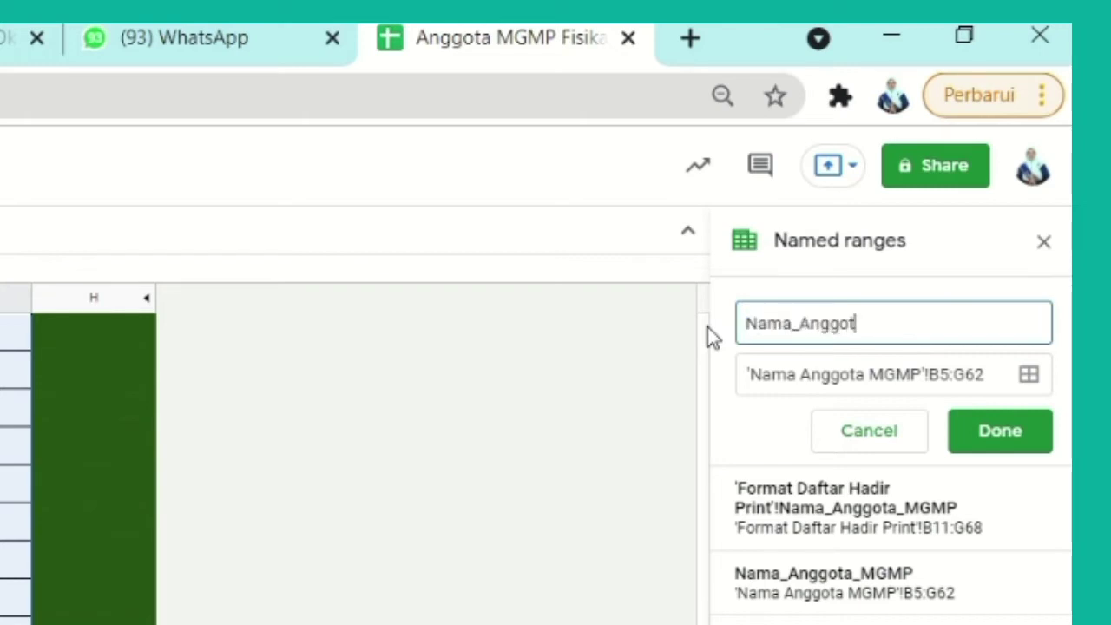
pyautogui.write('a_MGM')
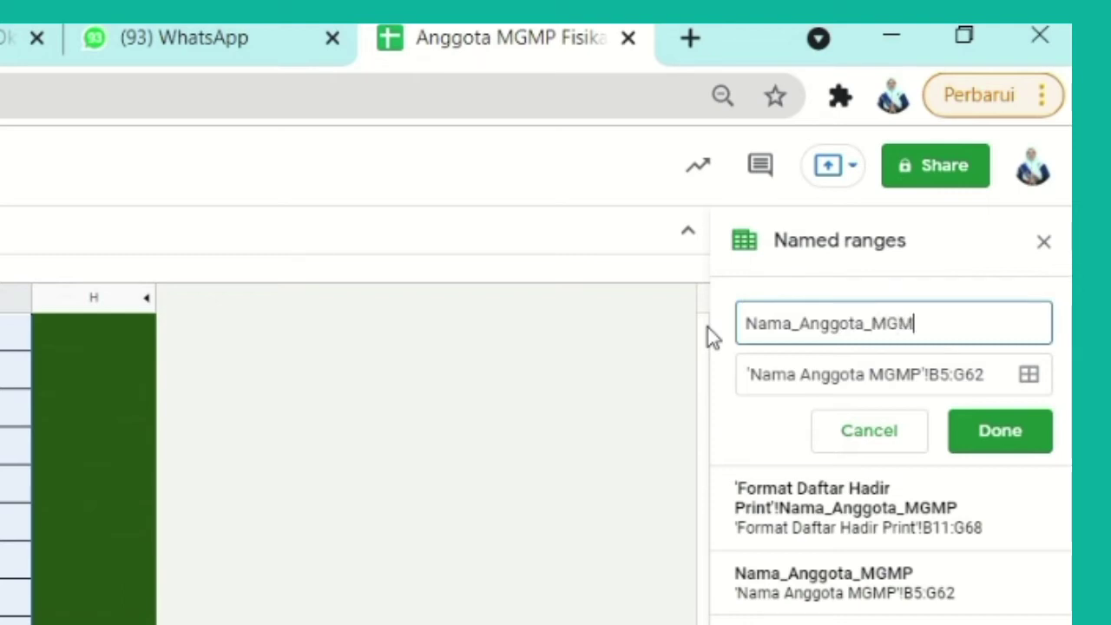
pyautogui.write('P')
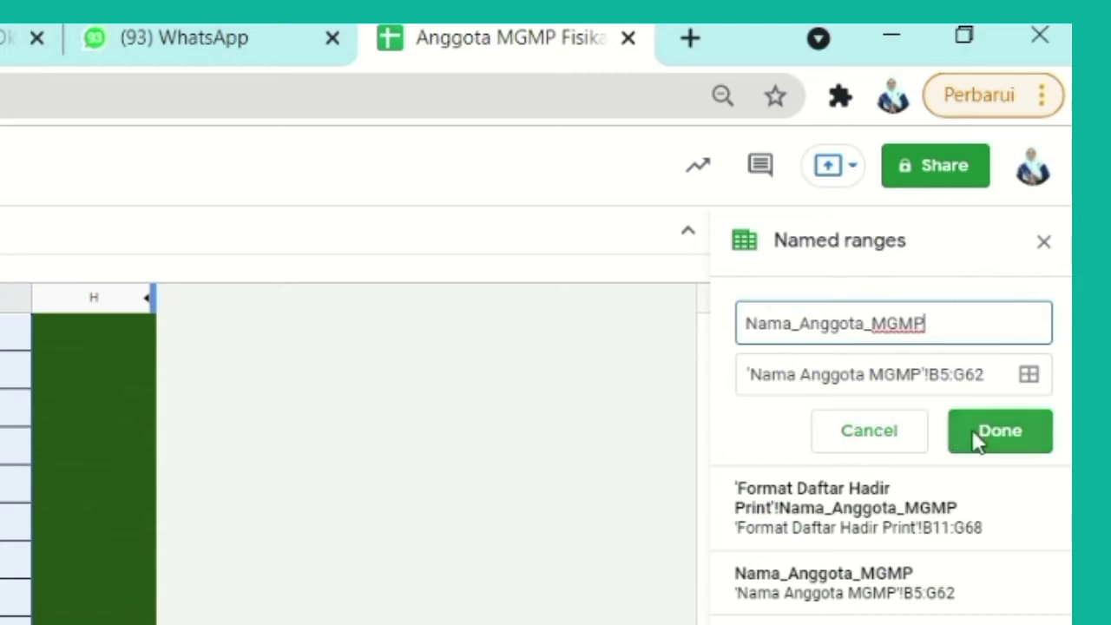
pyautogui.click(1001, 438)
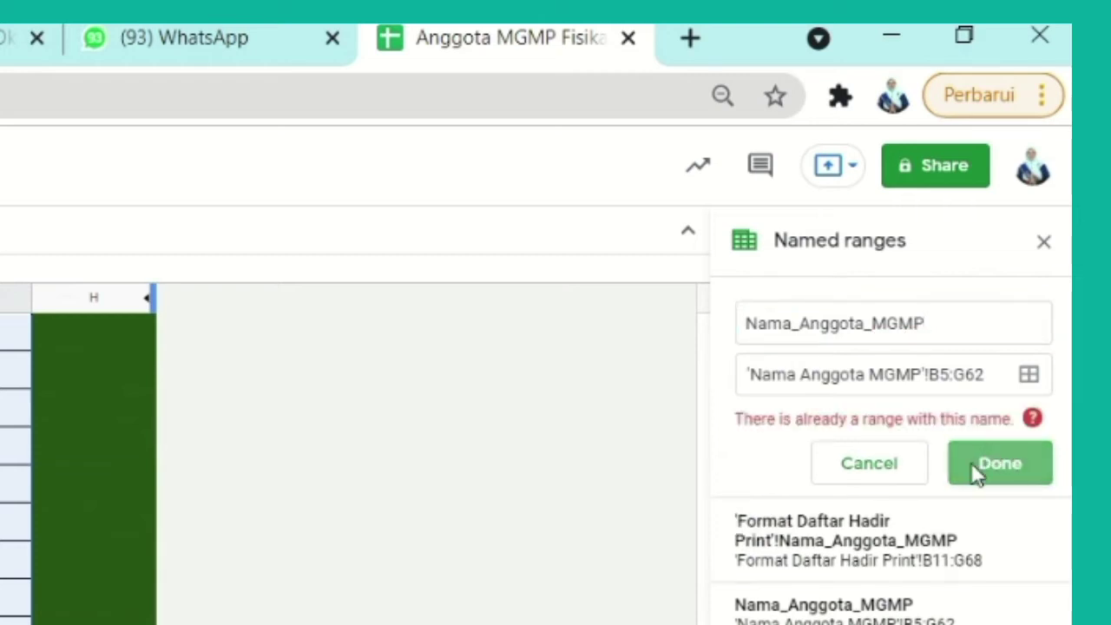
pyautogui.click(929, 322)
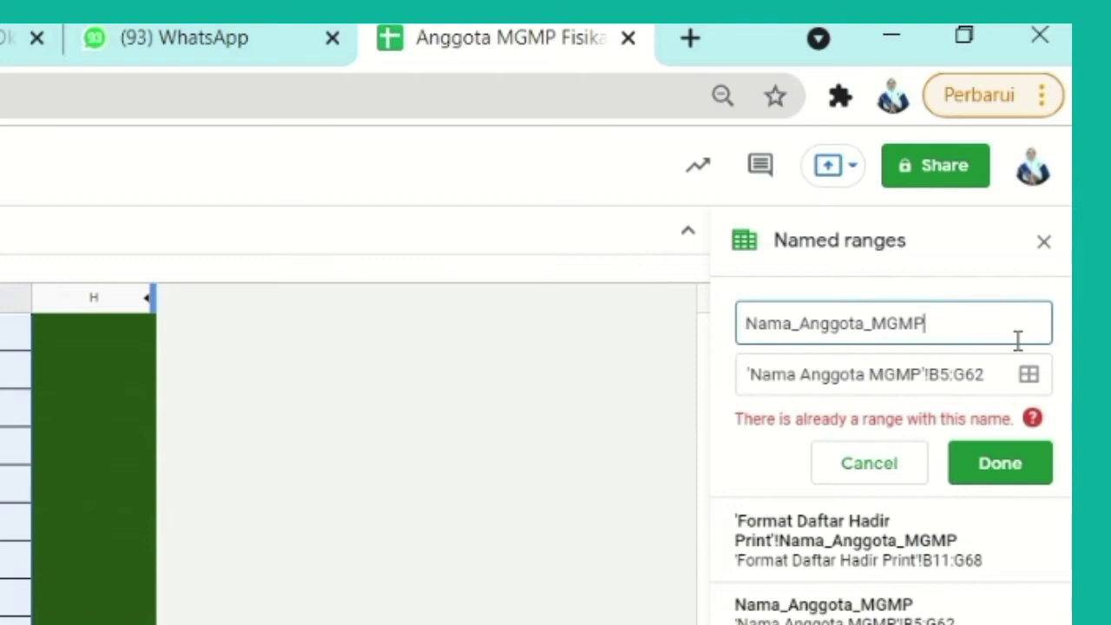
pyautogui.write('Oke')
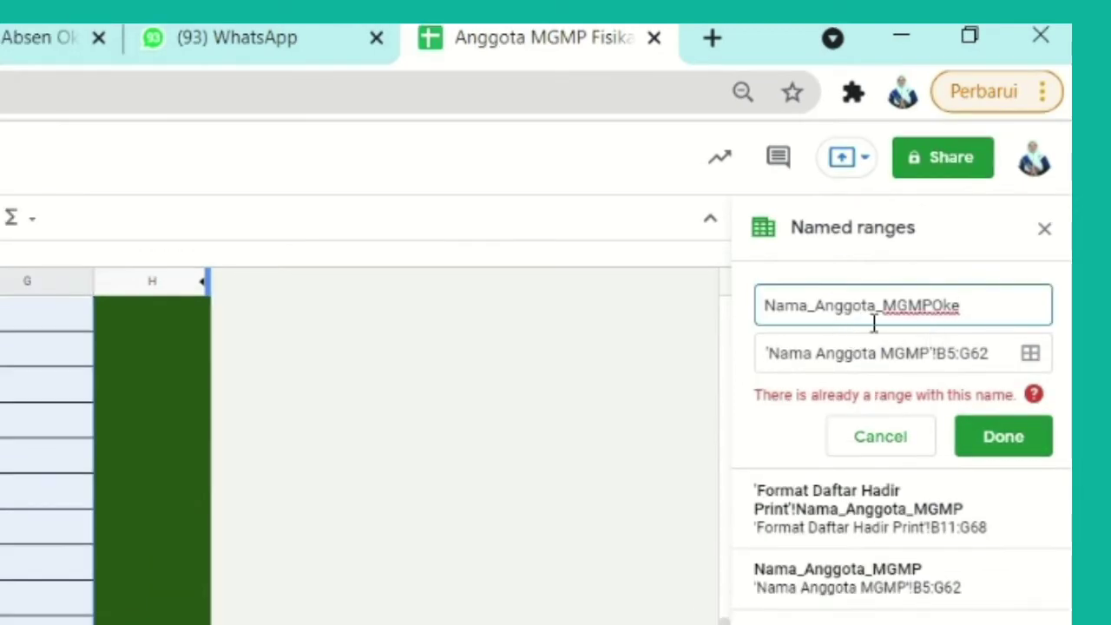
pyautogui.click(1005, 442)
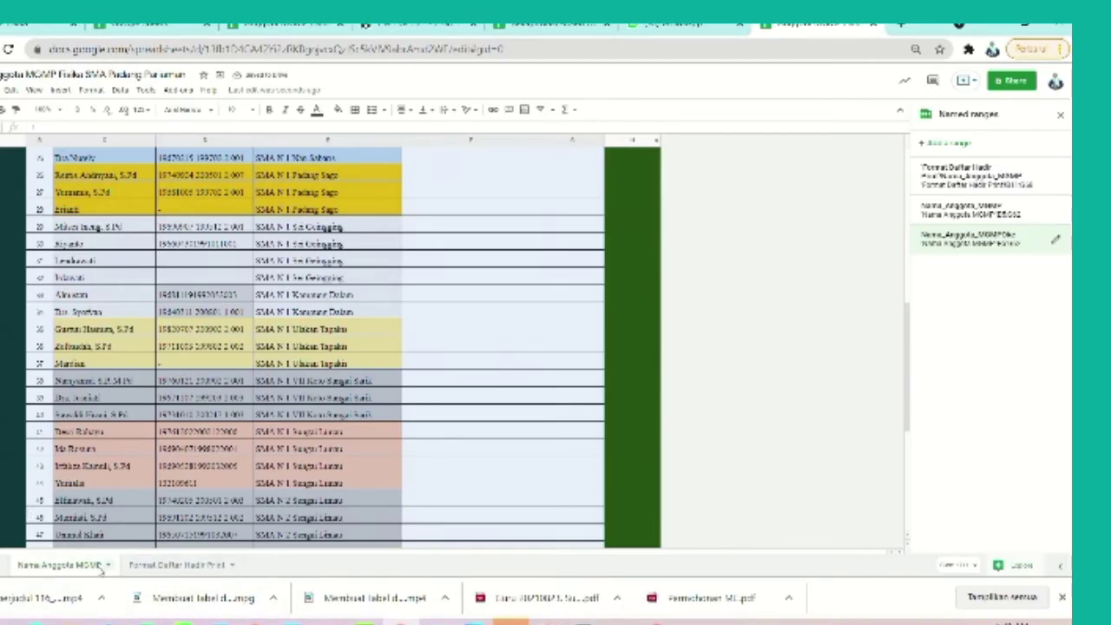
# Check the member sheet, then select row 1's Nama cell on Format Daftar Hadir Print
pyautogui.click(180, 565)
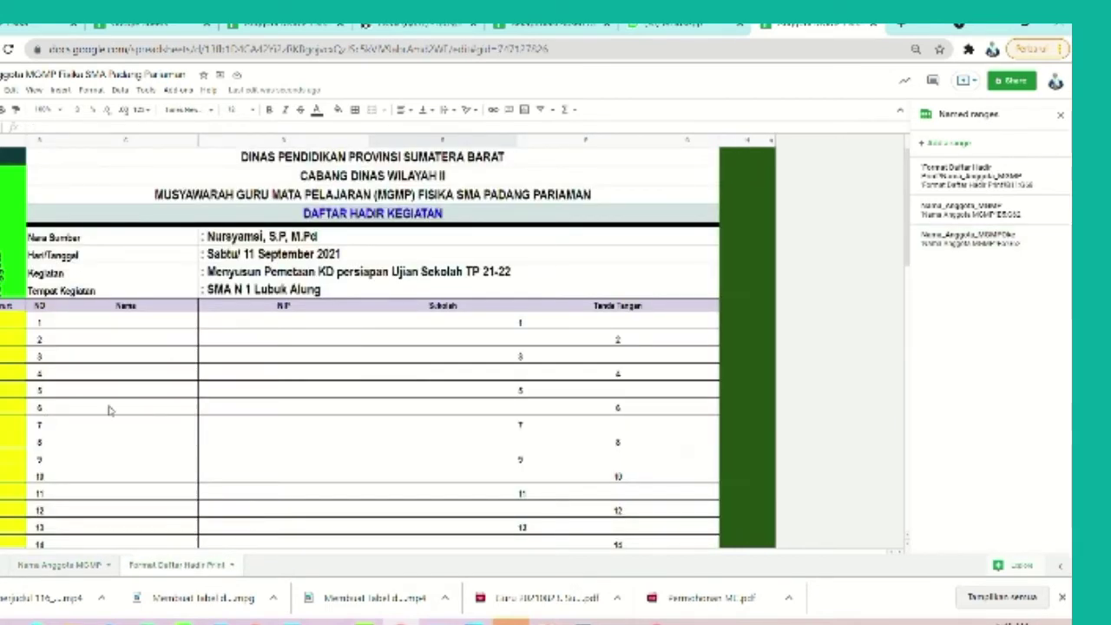
pyautogui.click(110, 409)
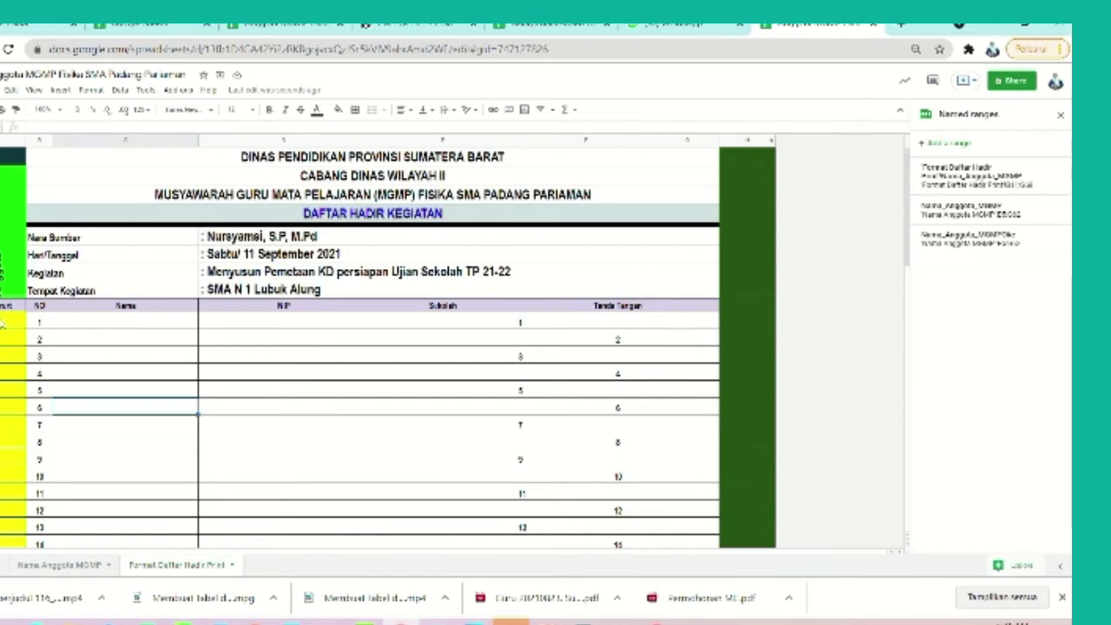
pyautogui.click(59, 565)
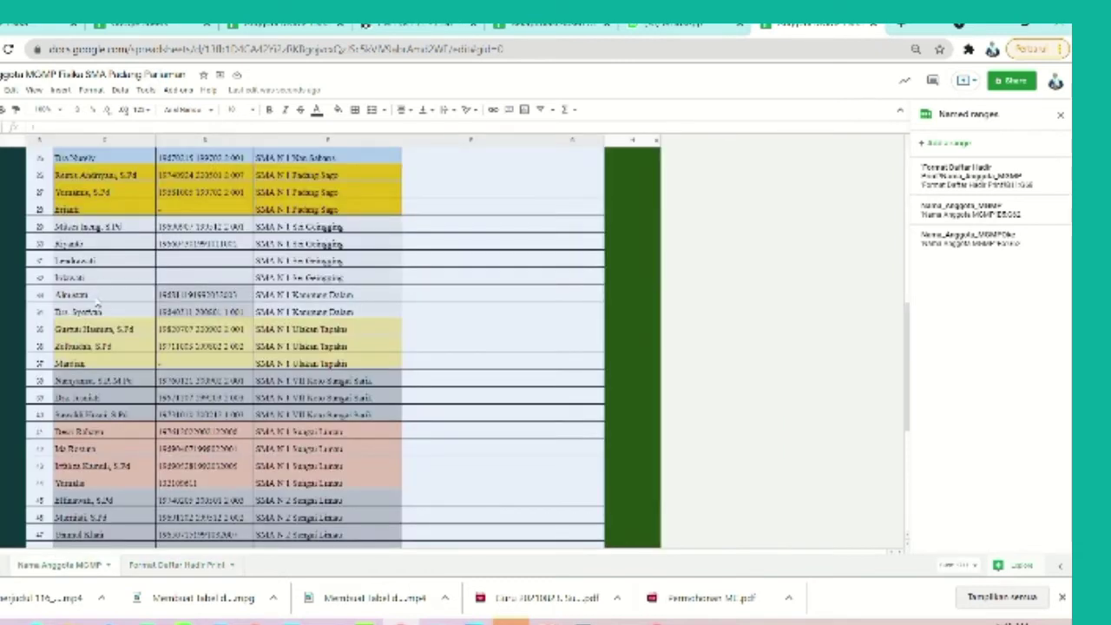
pyautogui.scroll(5, 103, 310)
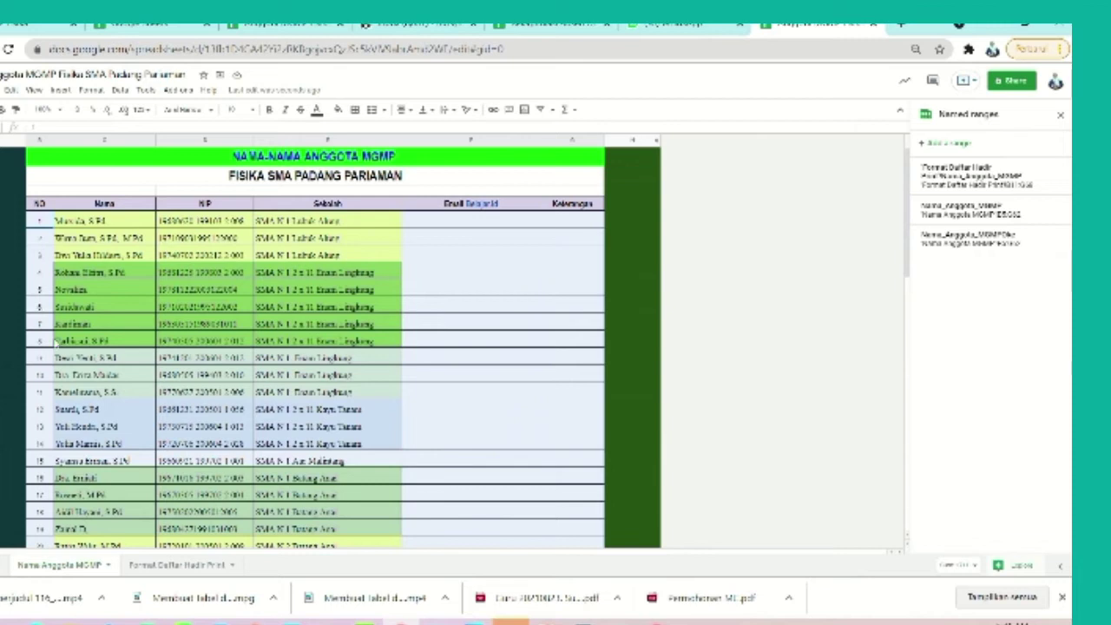
pyautogui.click(169, 564)
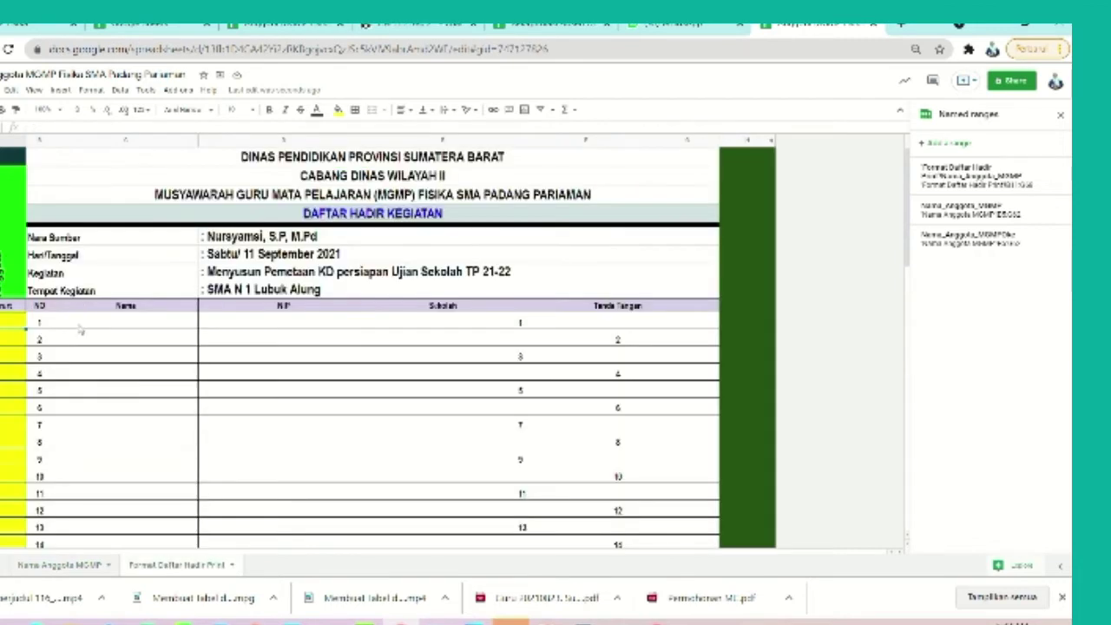
pyautogui.click(80, 328)
pyautogui.click(259, 328)
pyautogui.click(413, 323)
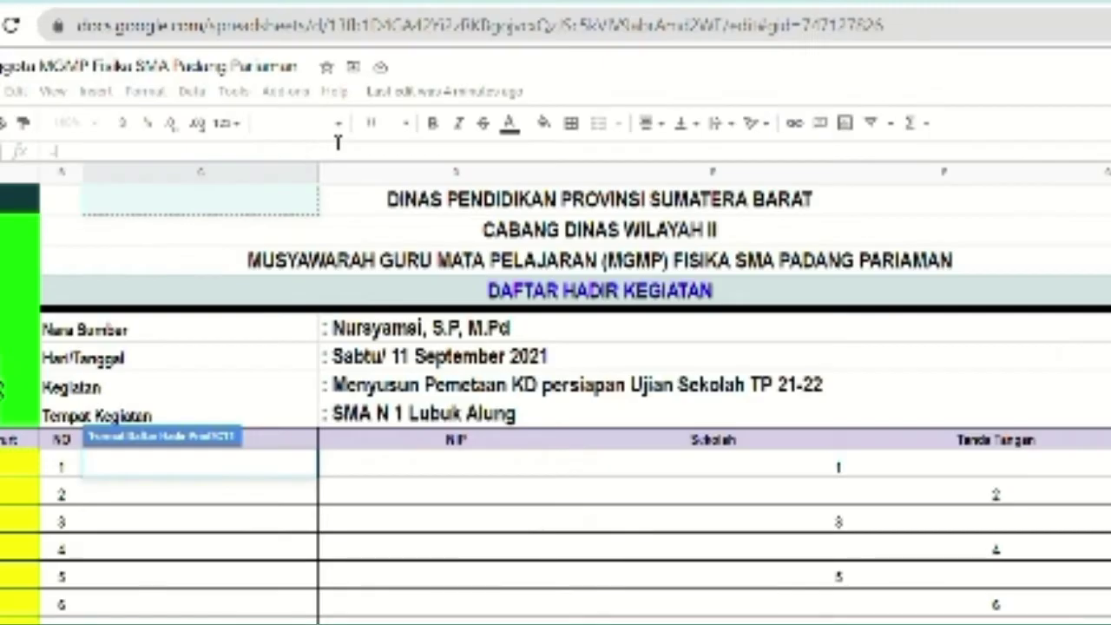
# Enter =IFERROR(VLOOKUP(No Urut cell,Nama_Anggota_MGMPfisika,2,0)," ") in row 1's Nama cell
pyautogui.write('=i')
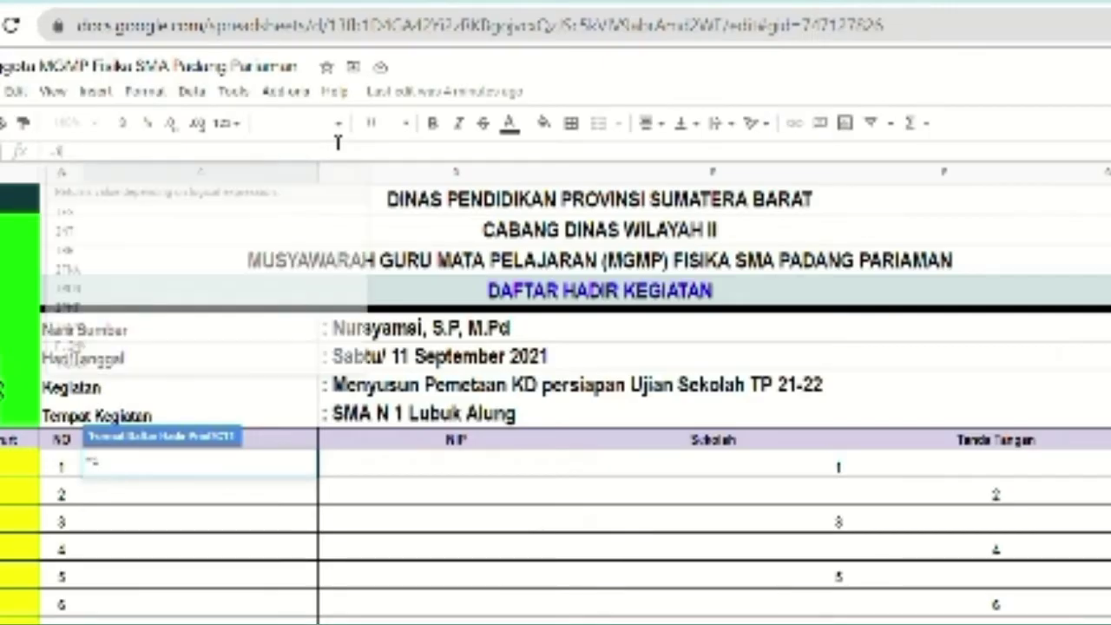
pyautogui.write('f(')
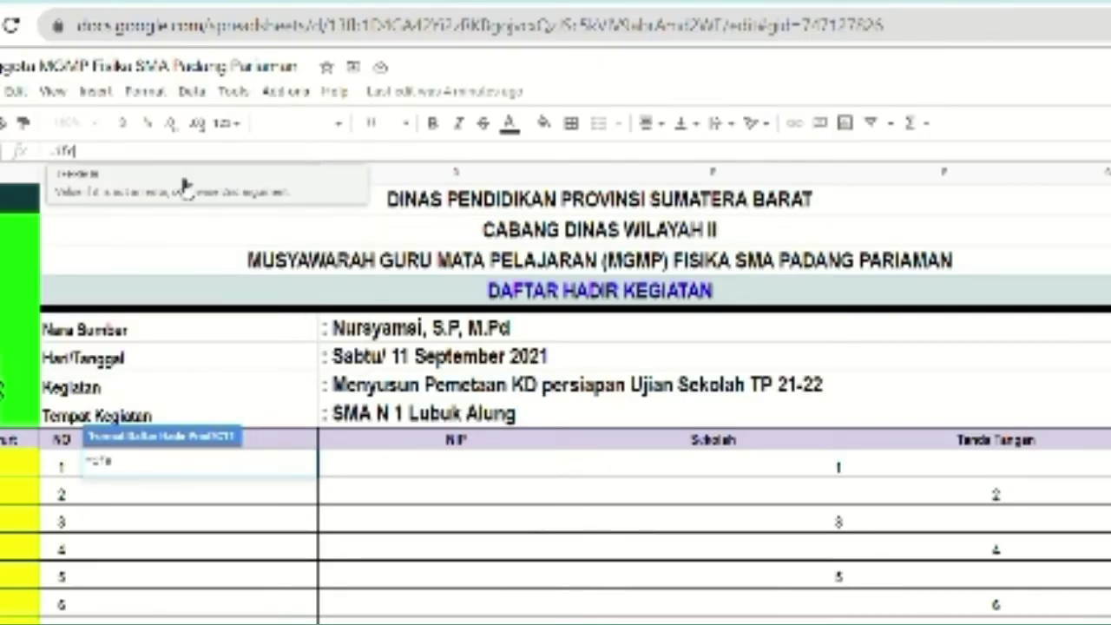
pyautogui.click(127, 176)
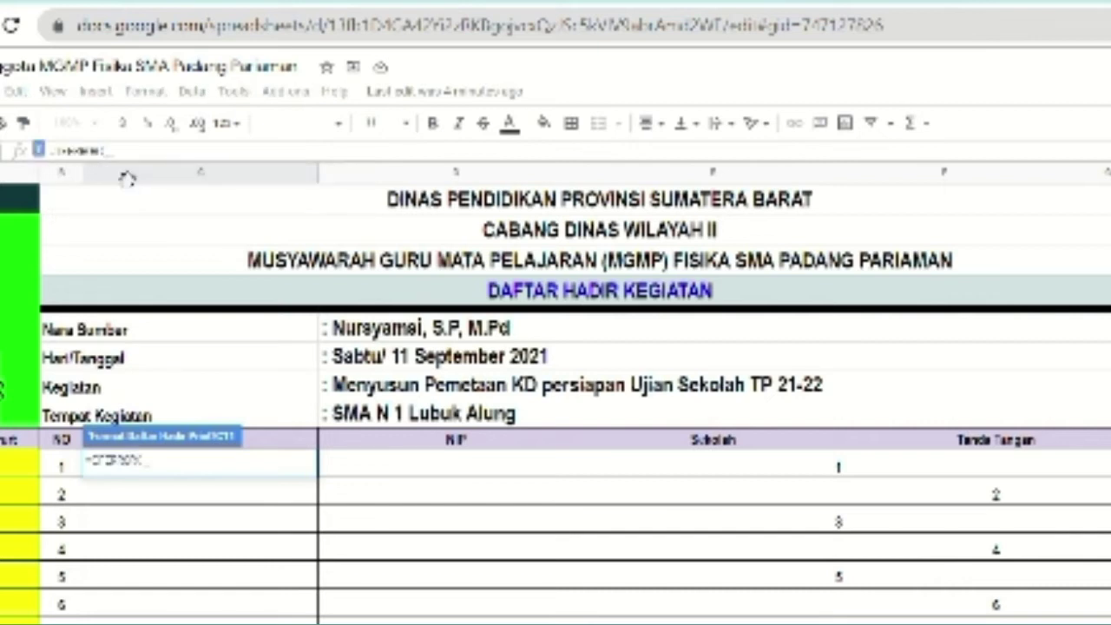
pyautogui.write('=vlo')
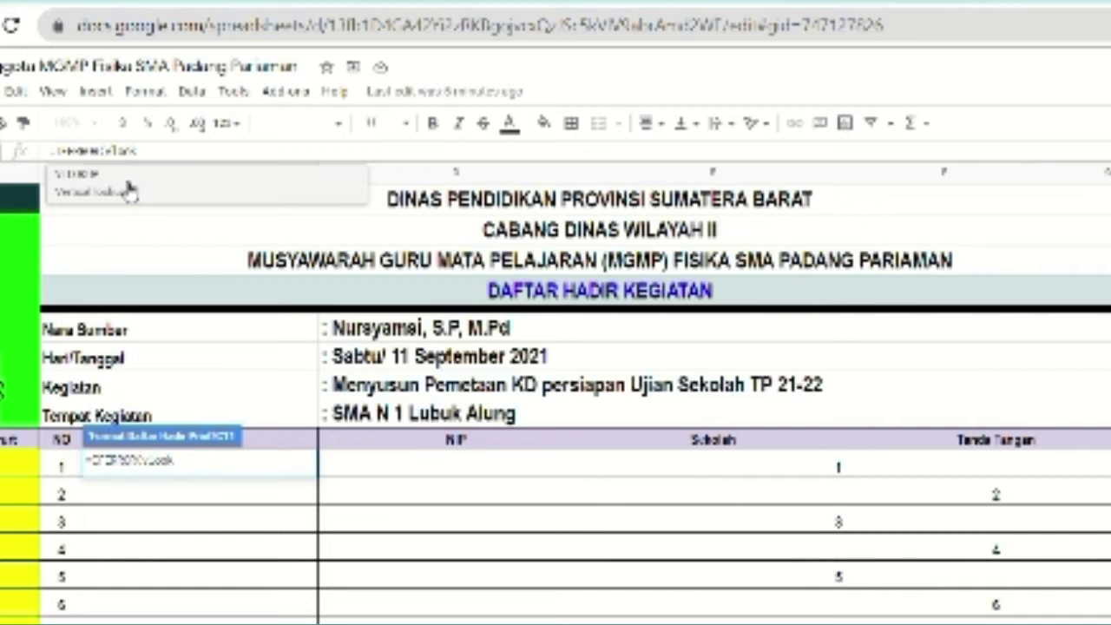
pyautogui.click(128, 191)
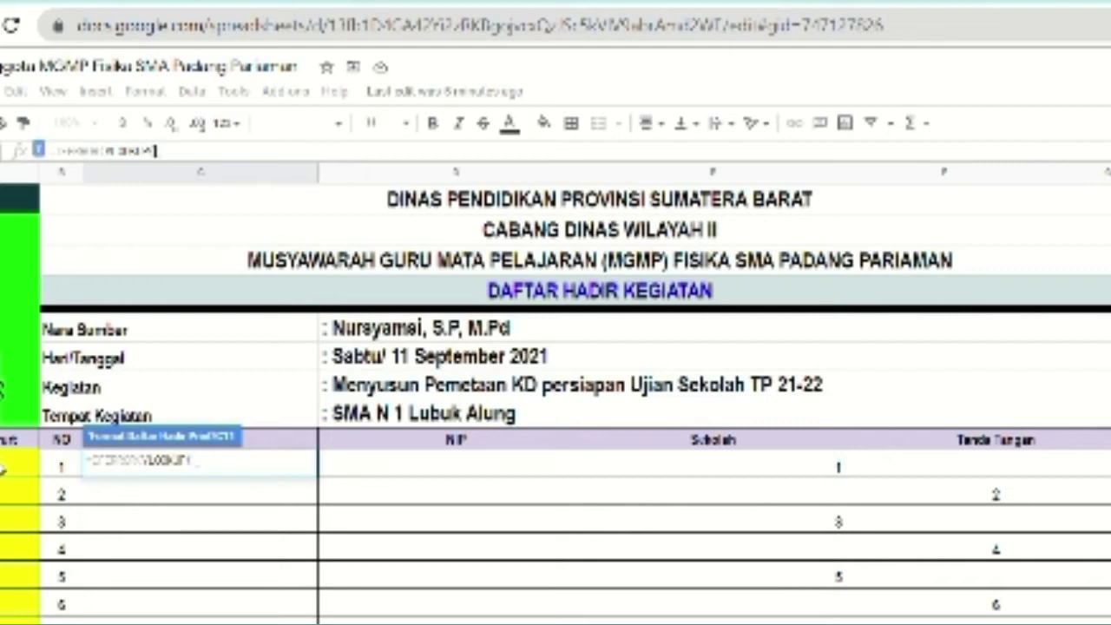
pyautogui.click(3, 387)
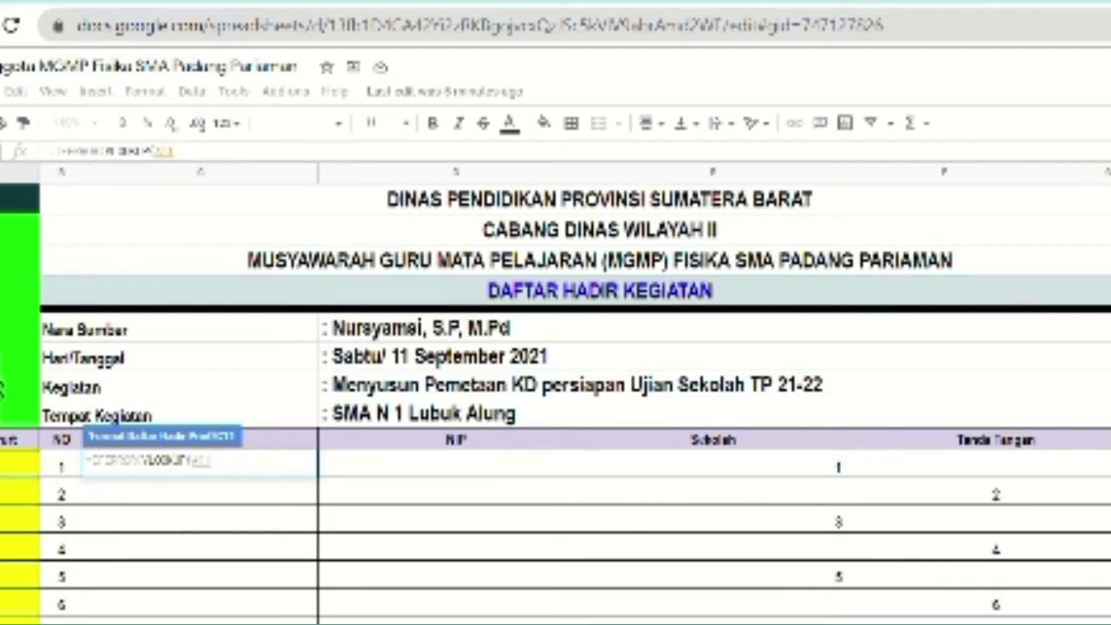
pyautogui.write(',')
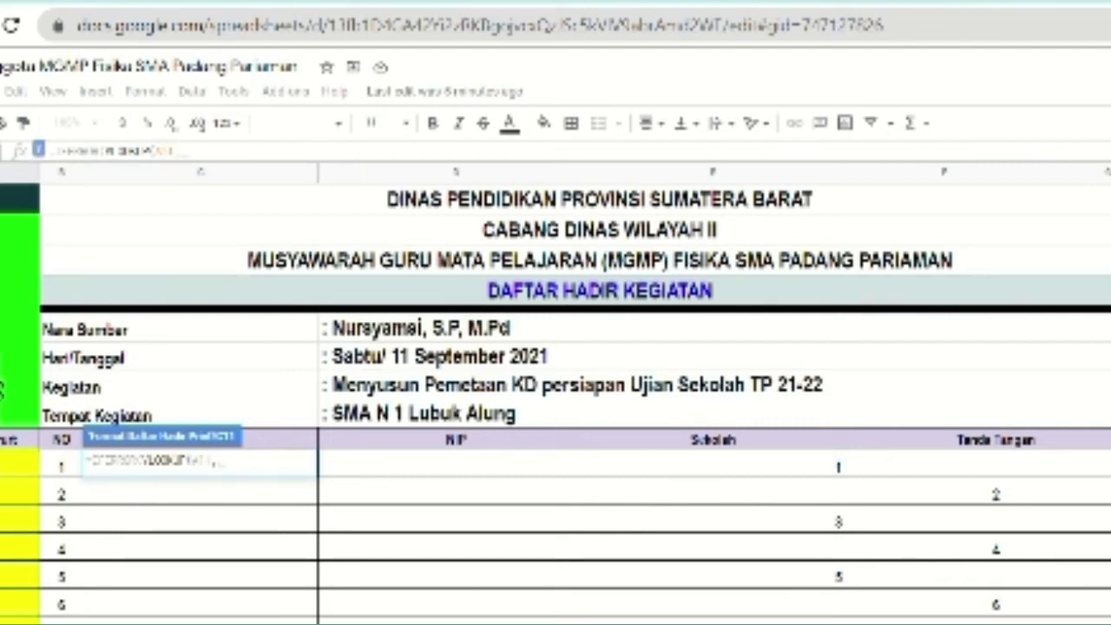
pyautogui.write('Na')
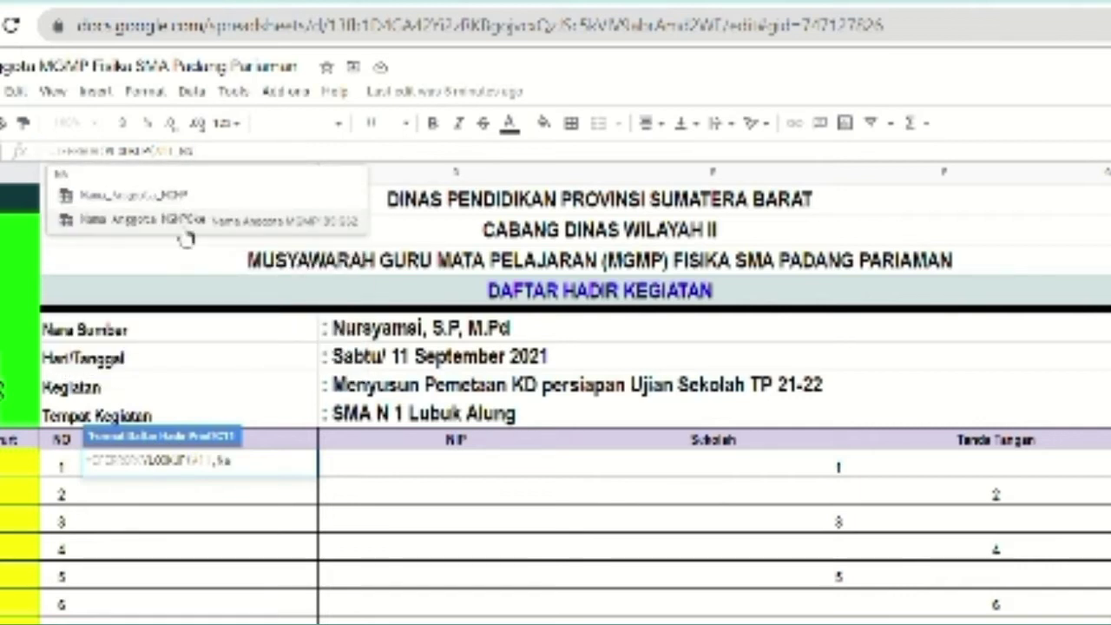
pyautogui.click(185, 227)
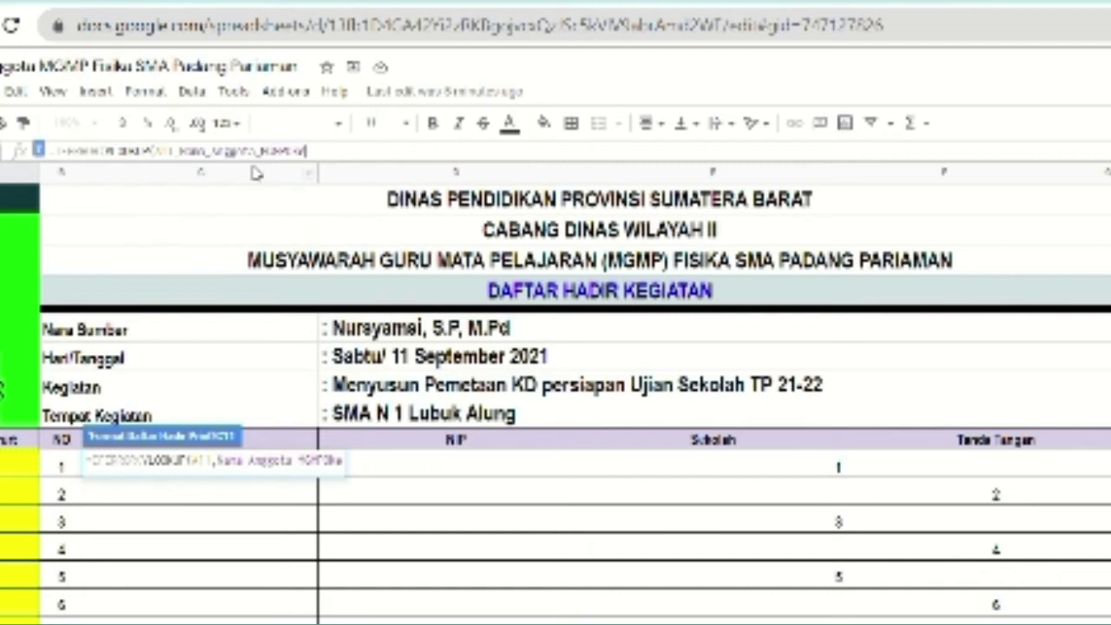
pyautogui.write(',')
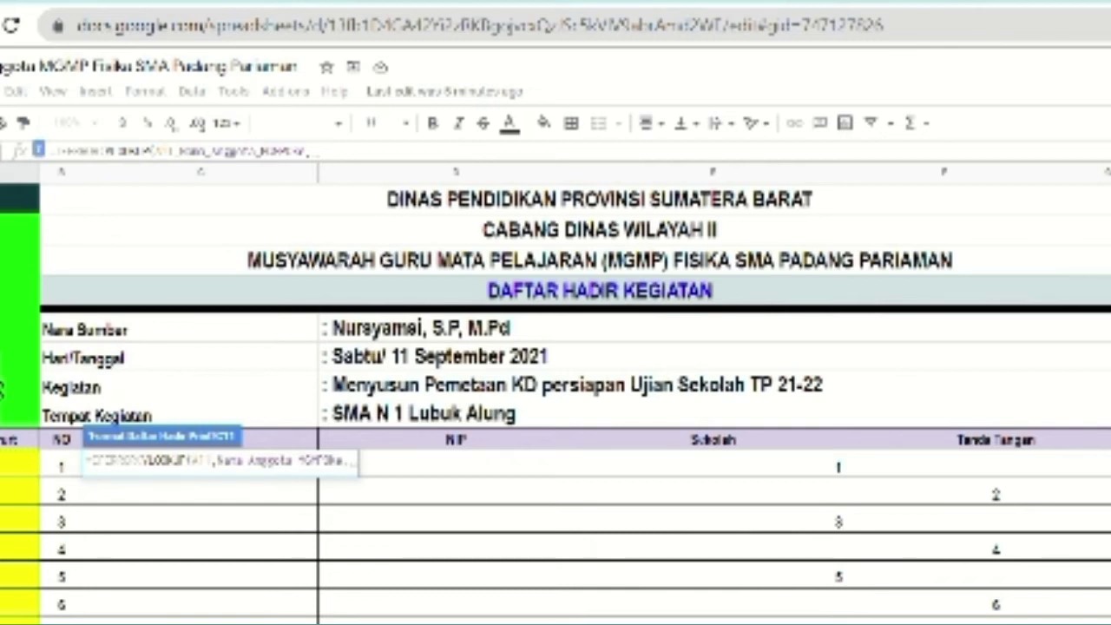
pyautogui.hotkey('ctrl', 'shift', 'pageup')
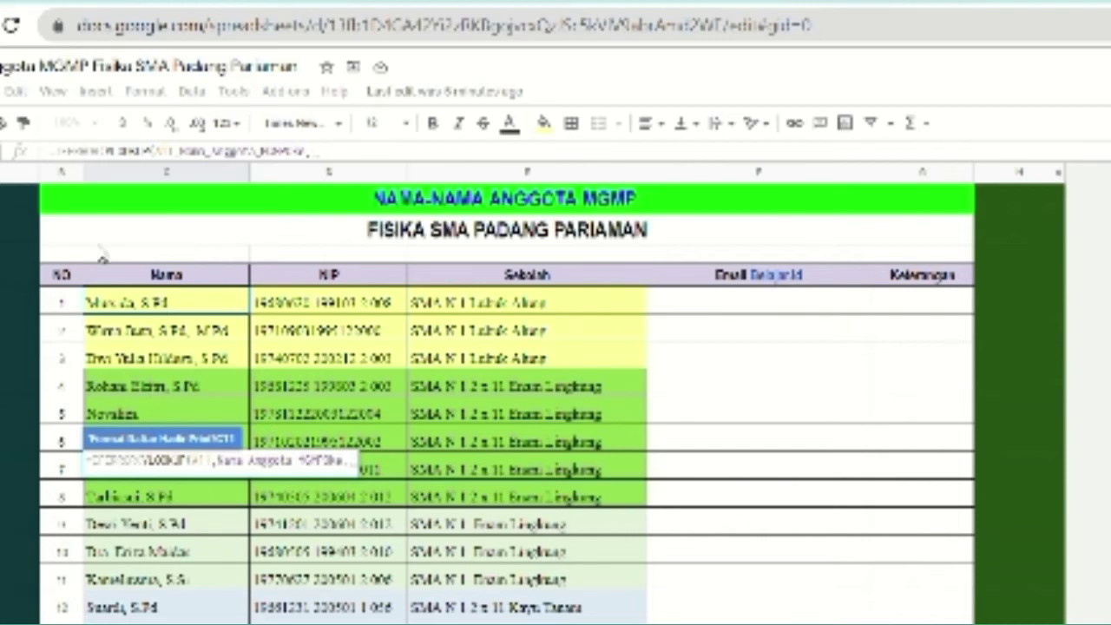
pyautogui.hotkey('ctrl', 'shift', 'pagedown')
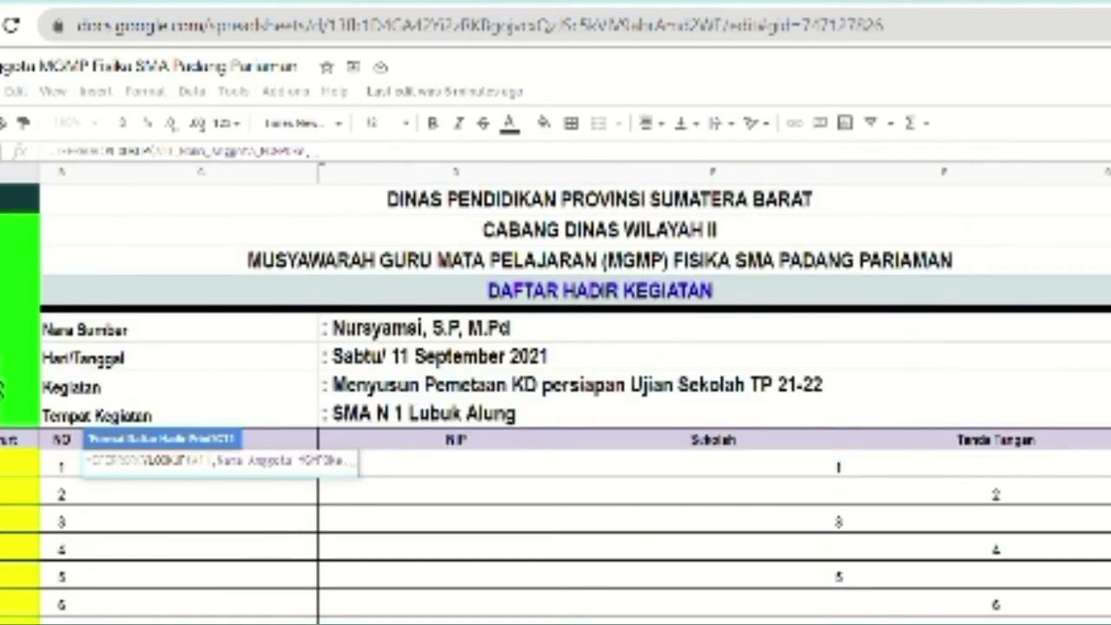
pyautogui.write('2')
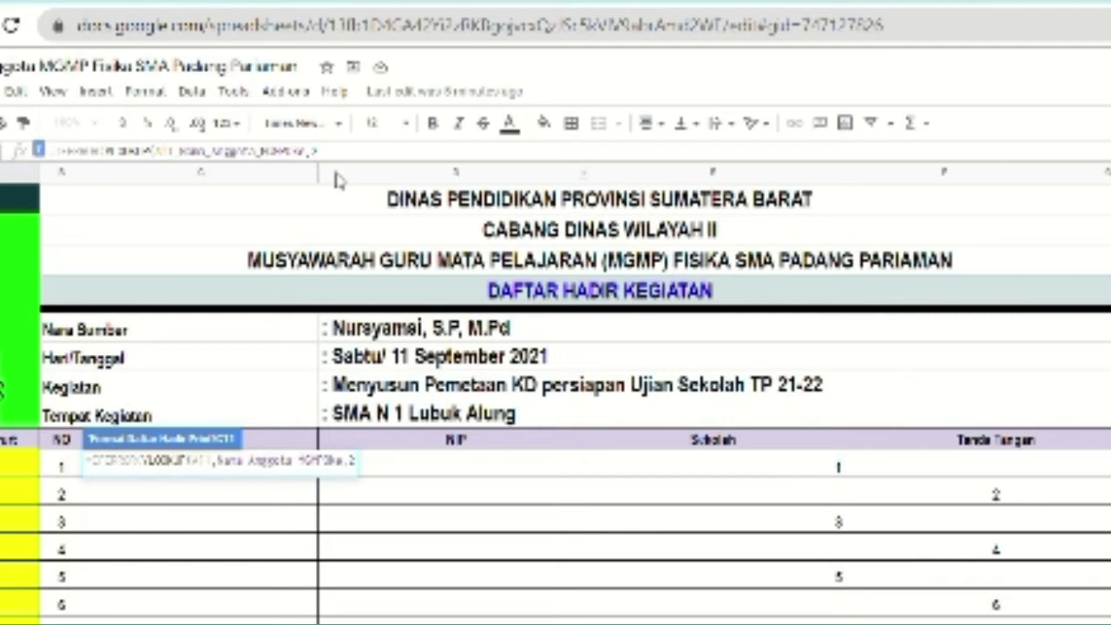
pyautogui.write(')')
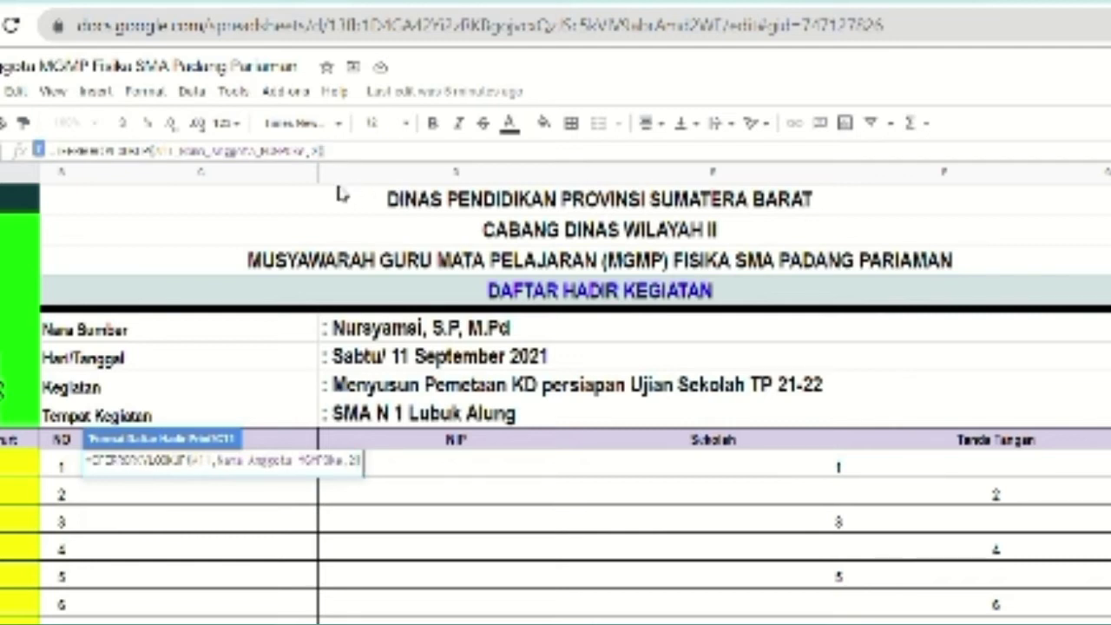
pyautogui.write(',')
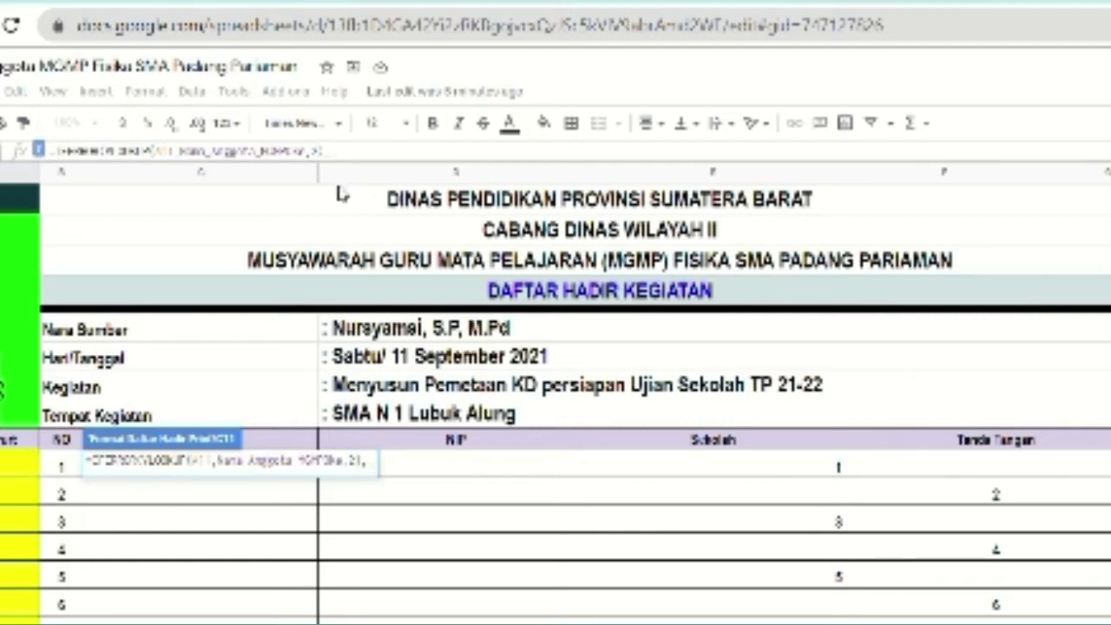
pyautogui.write('"')
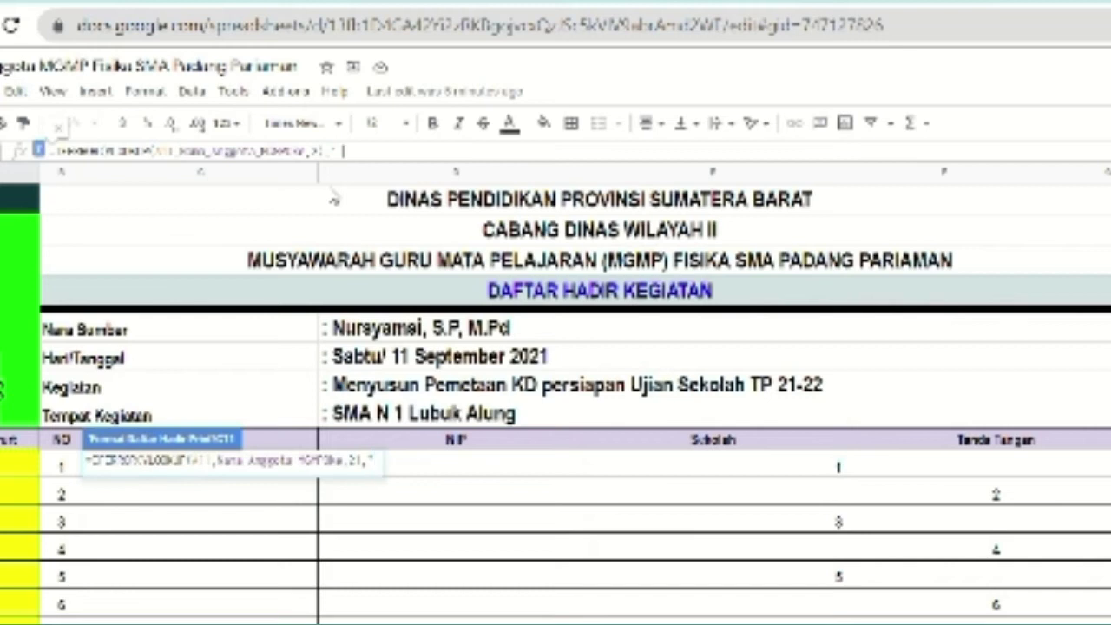
pyautogui.write(' "')
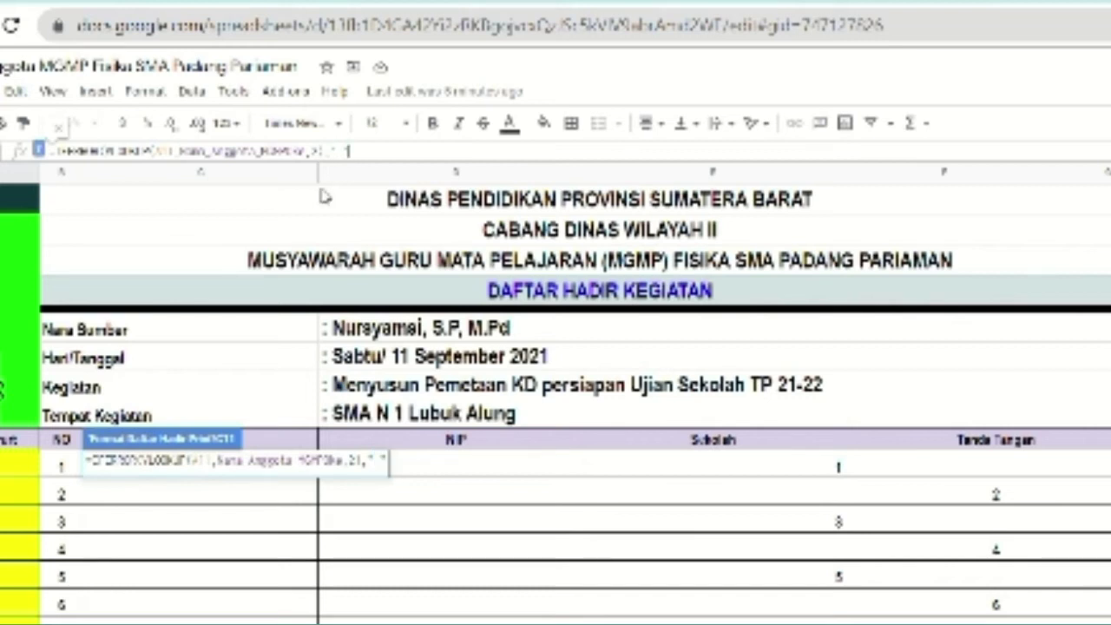
pyautogui.write(')')
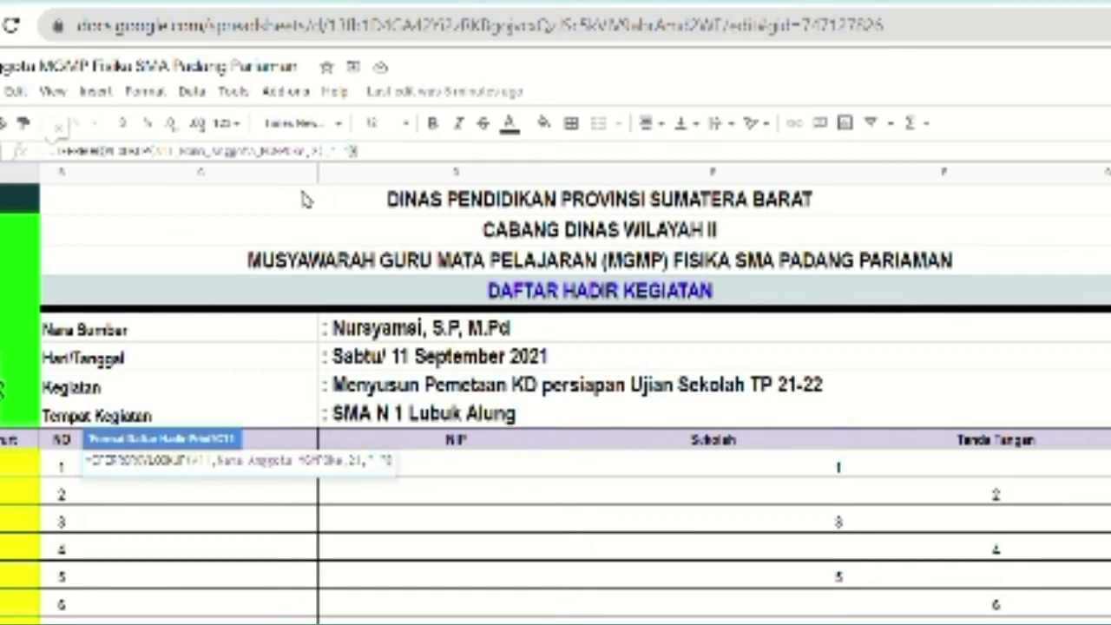
pyautogui.press('Return')
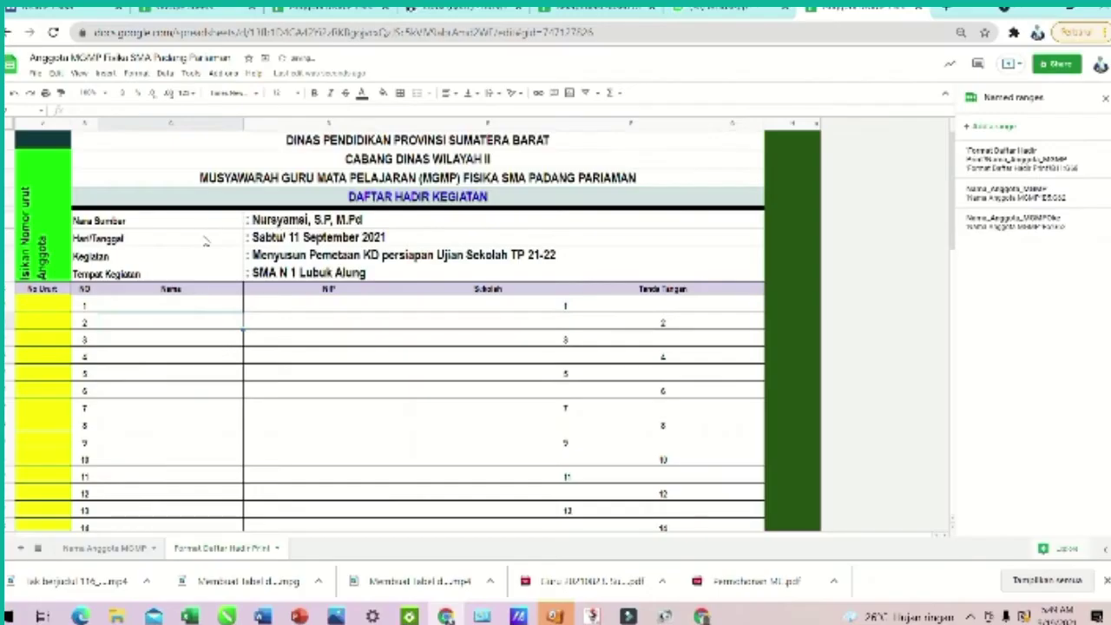
# Copy the Nama IFERROR/VLOOKUP formula and paste it into row 1's NIP cell
pyautogui.scroll(-1, 186, 504)
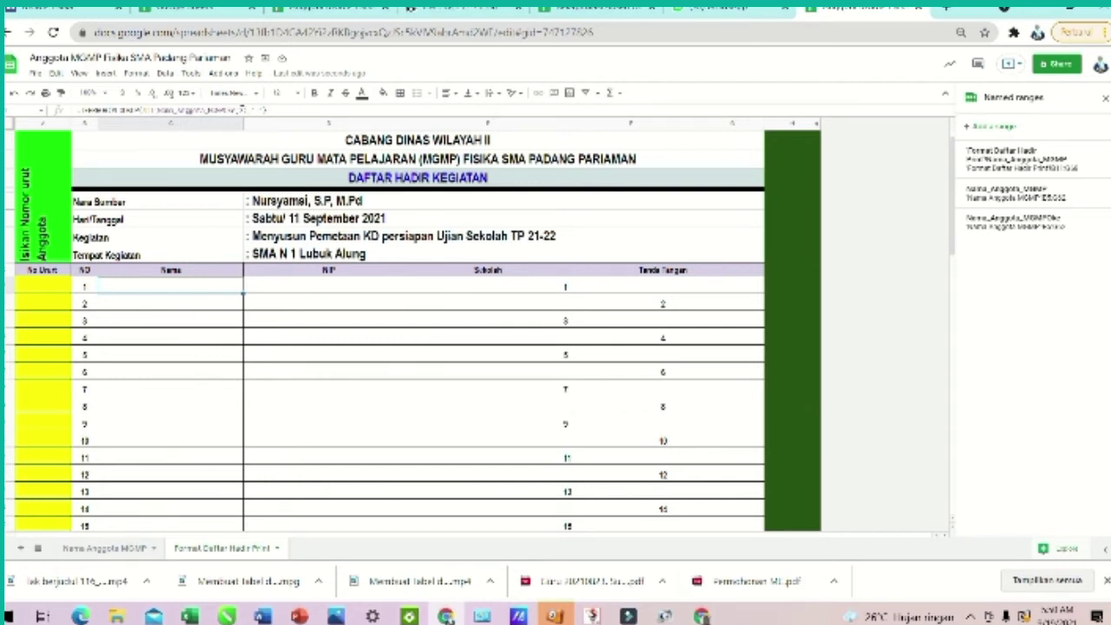
pyautogui.moveTo(276, 110); pyautogui.dragTo(53, 113)
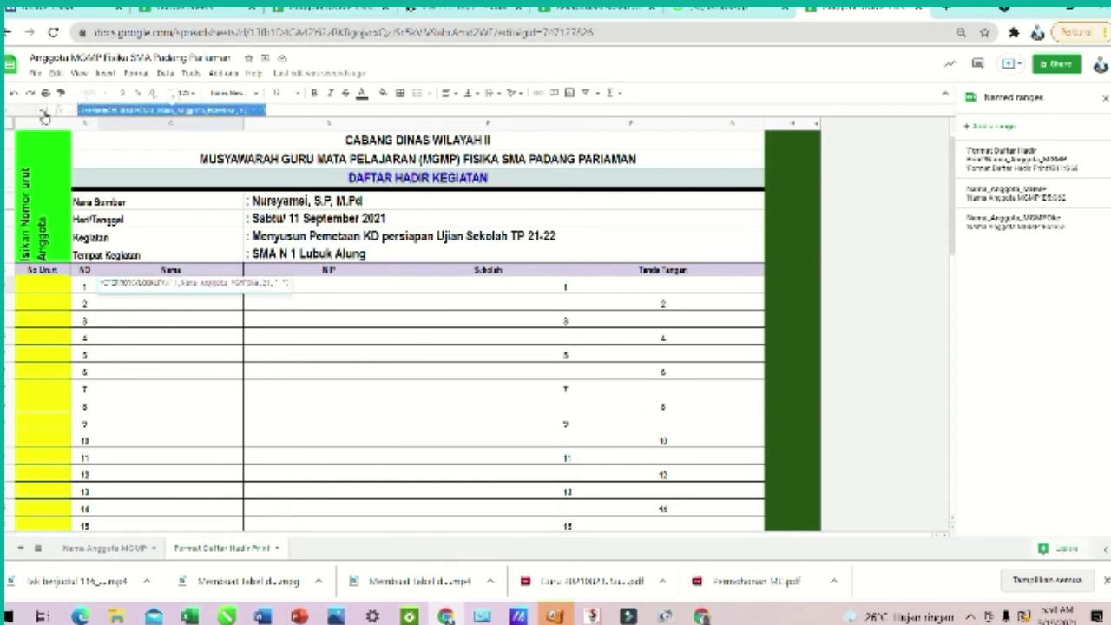
pyautogui.click(303, 352)
pyautogui.click(273, 287)
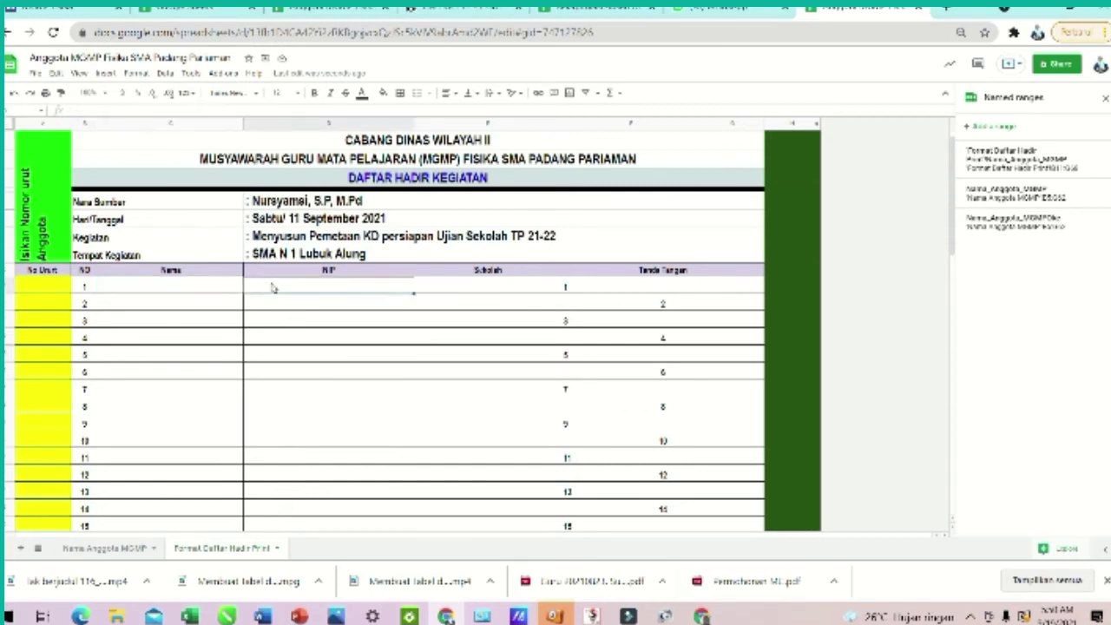
pyautogui.doubleClick(271, 282)
pyautogui.hotkey('ctrl', 'v')
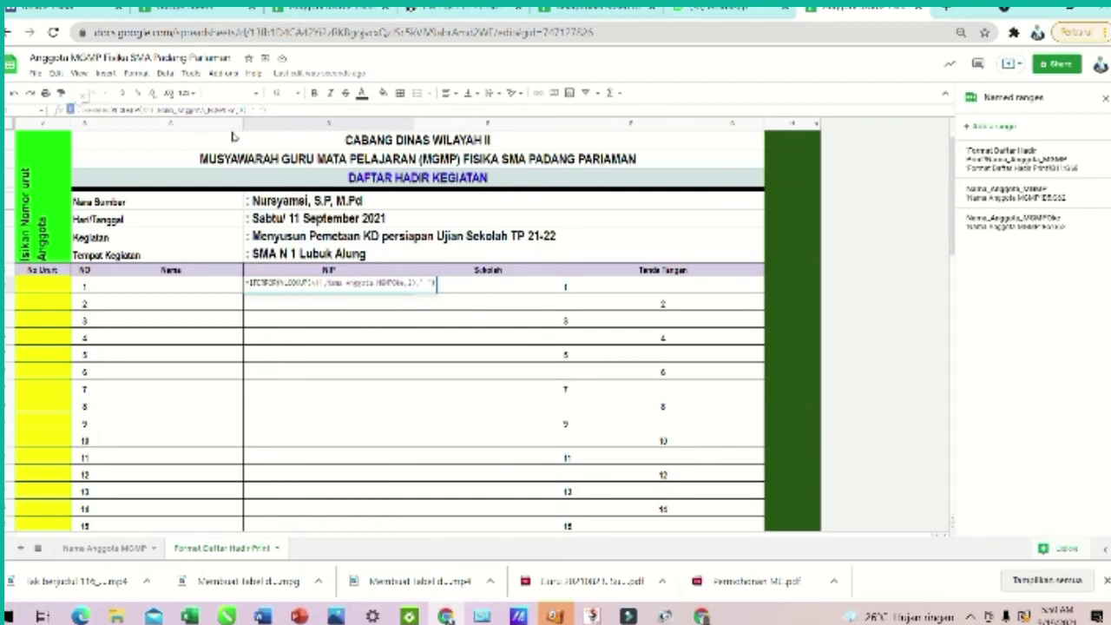
pyautogui.click(333, 339)
# Paste the lookup formula into row 1's Sekolah cell with the column index changed to 3
pyautogui.click(343, 290)
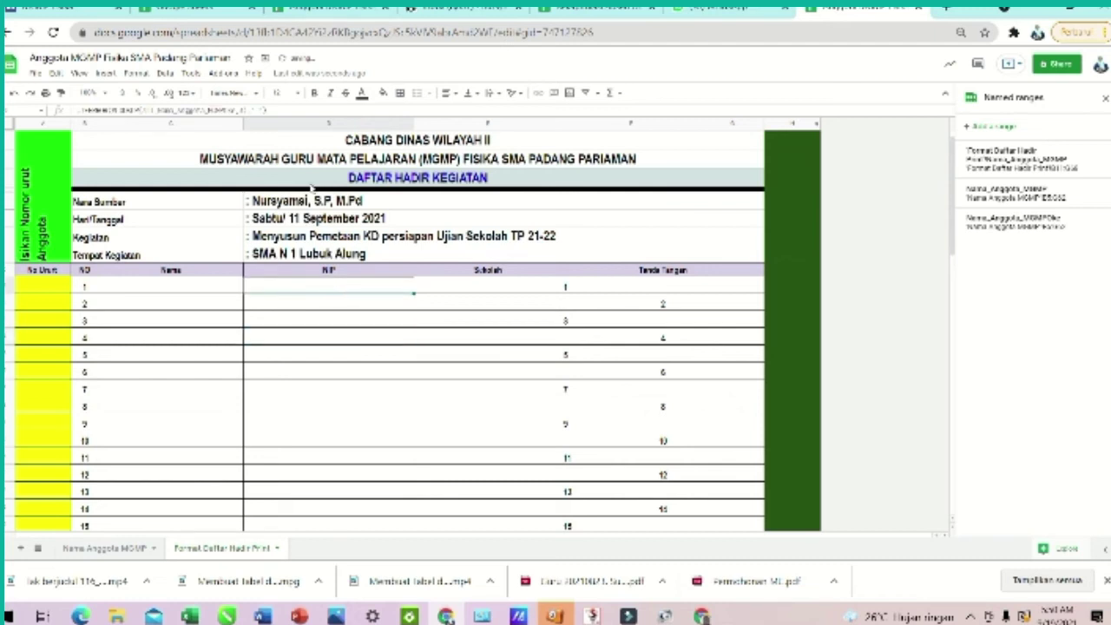
pyautogui.click(458, 291)
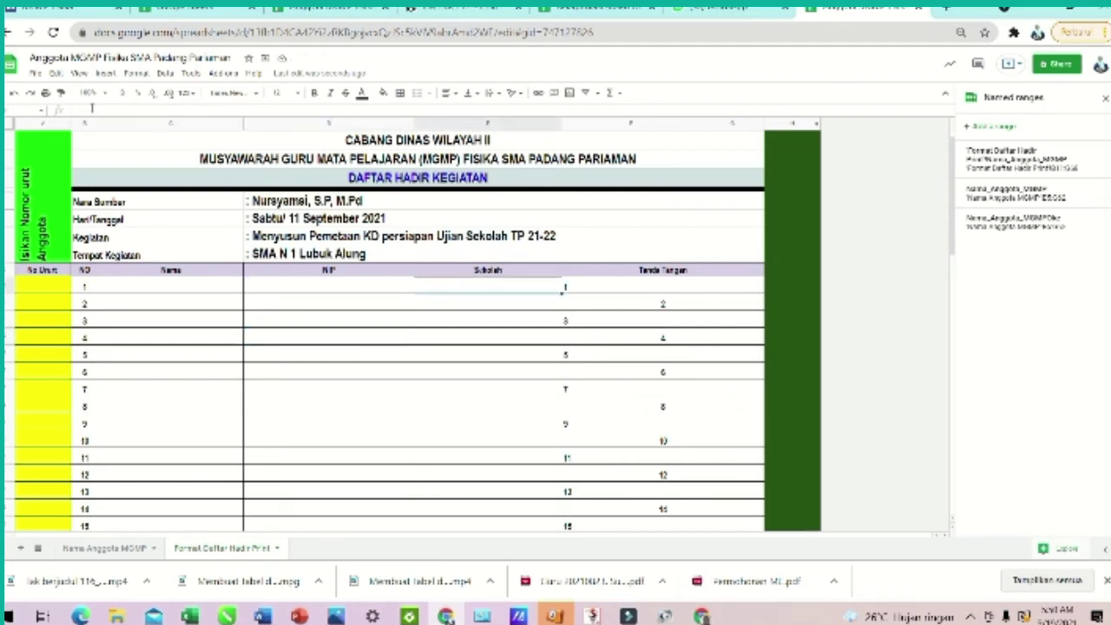
pyautogui.click(91, 109)
pyautogui.write('=IFERROR(VLOOKUP(F1,\'Nama Anggota MGMP\'!B:E,2,0)," ")')
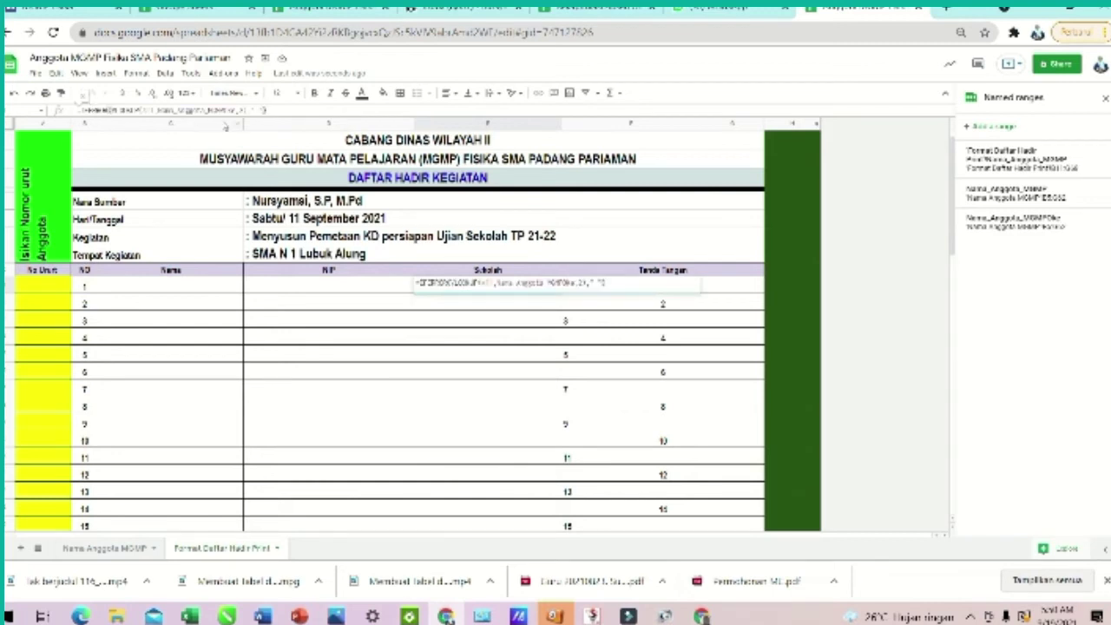
pyautogui.click(241, 109)
pyautogui.write('3')
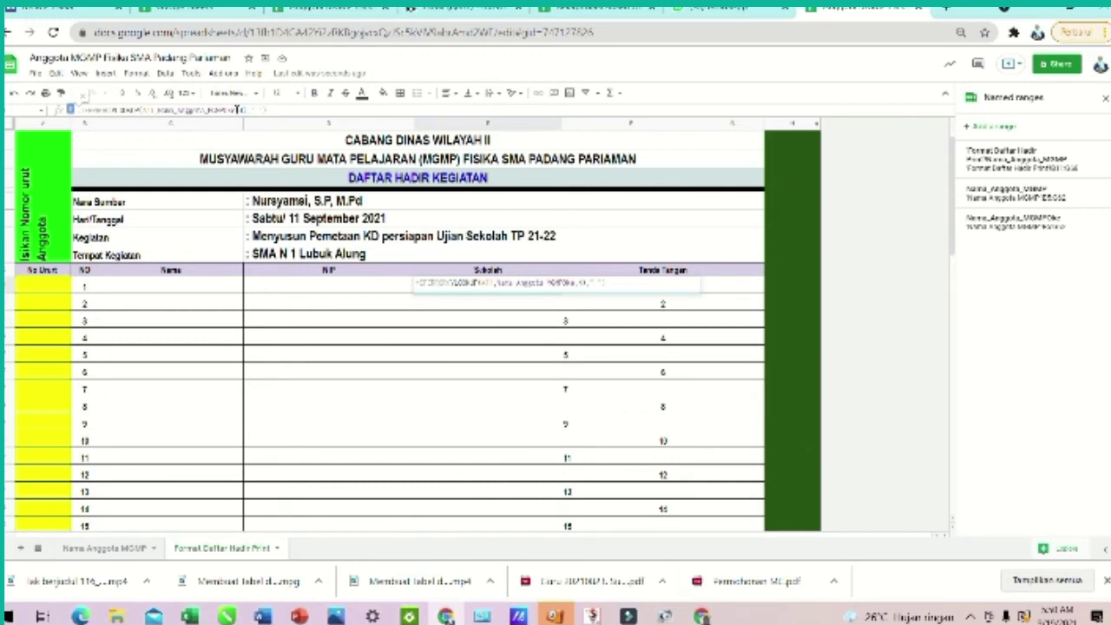
pyautogui.press('Return')
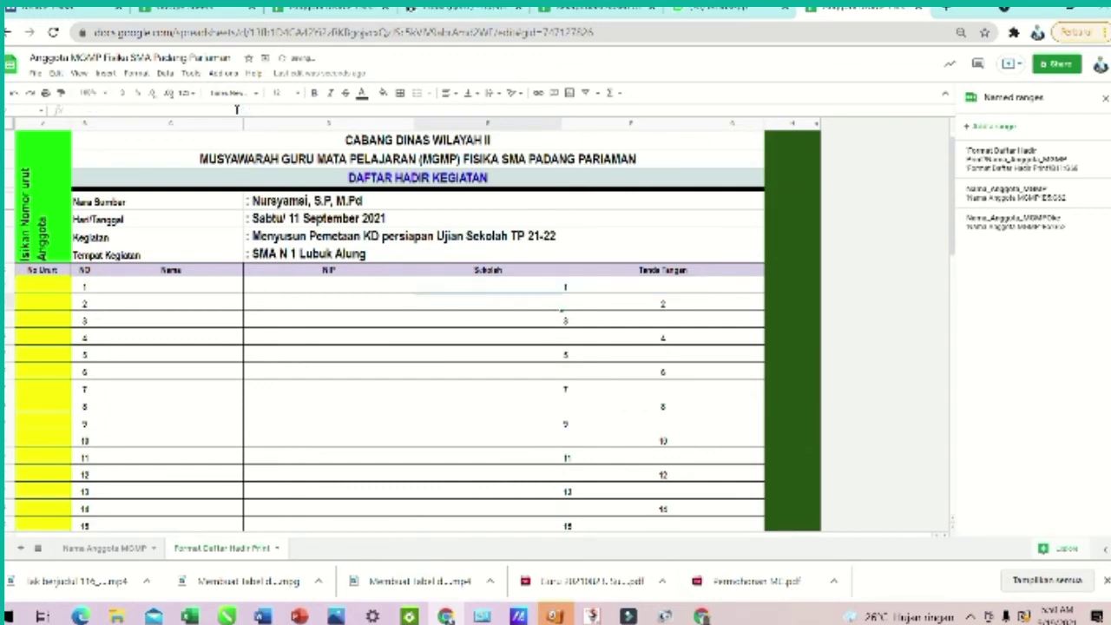
pyautogui.click(47, 292)
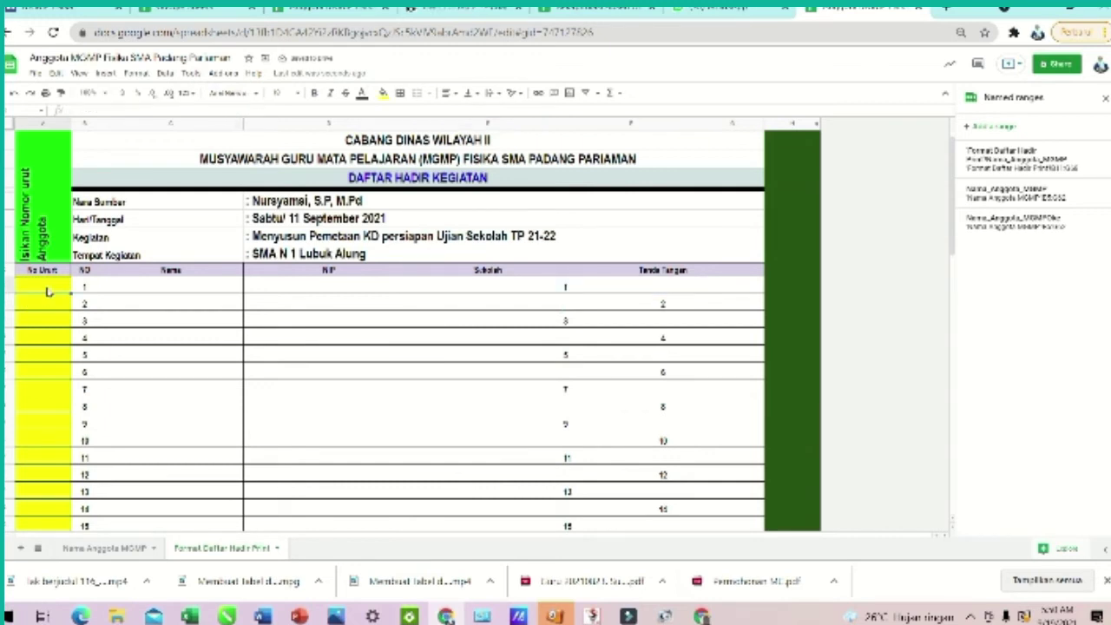
# Confirm row 1's member number and make the Nama–Sekolah cells of all rows bold at size 14
pyautogui.click(119, 373)
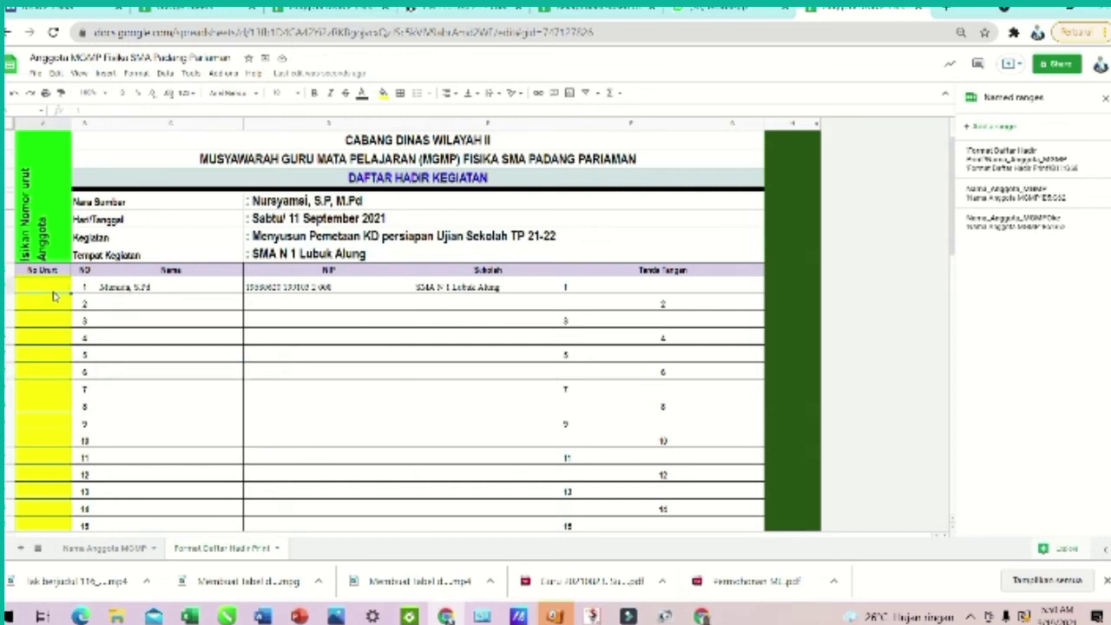
pyautogui.click(108, 352)
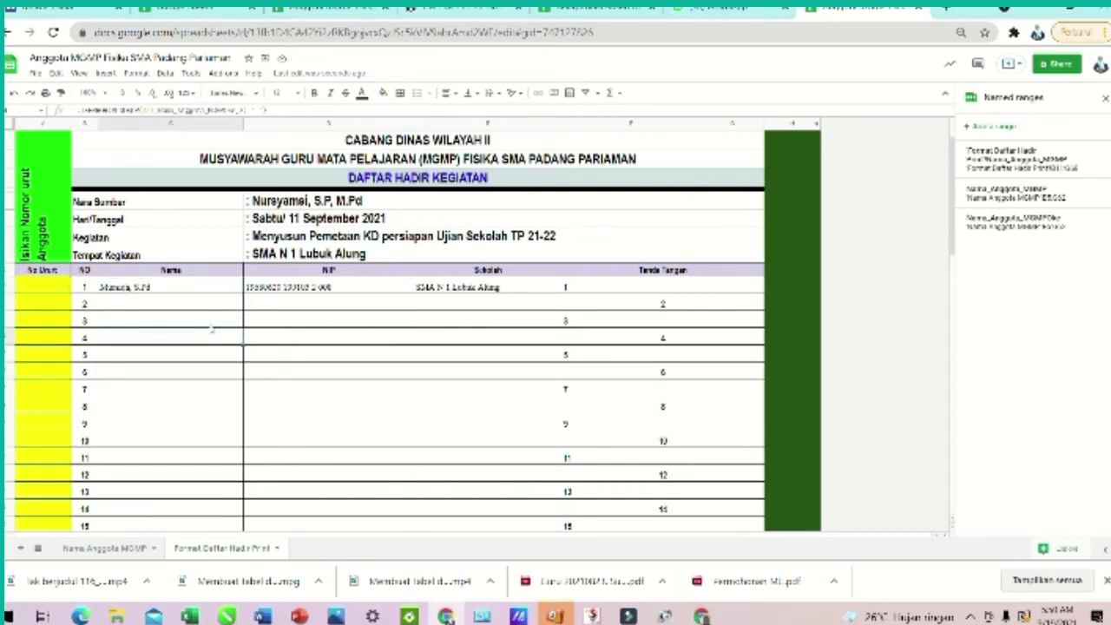
pyautogui.moveTo(170, 289); pyautogui.dragTo(491, 397)
pyautogui.scroll(10, 471, 307)
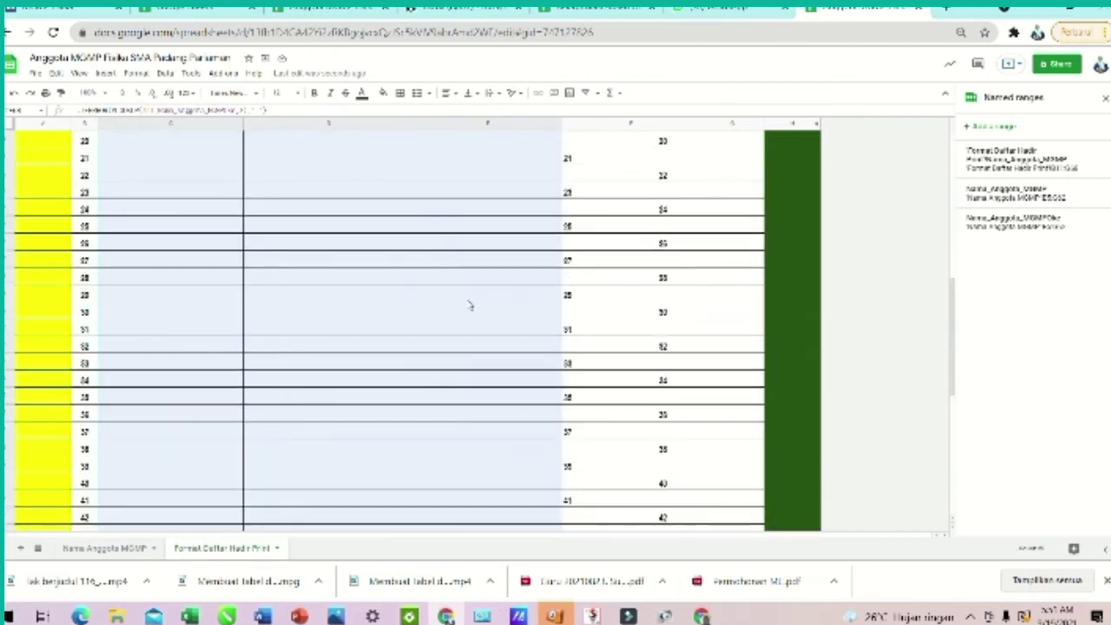
pyautogui.scroll(5, 365, 199)
pyautogui.click(314, 93)
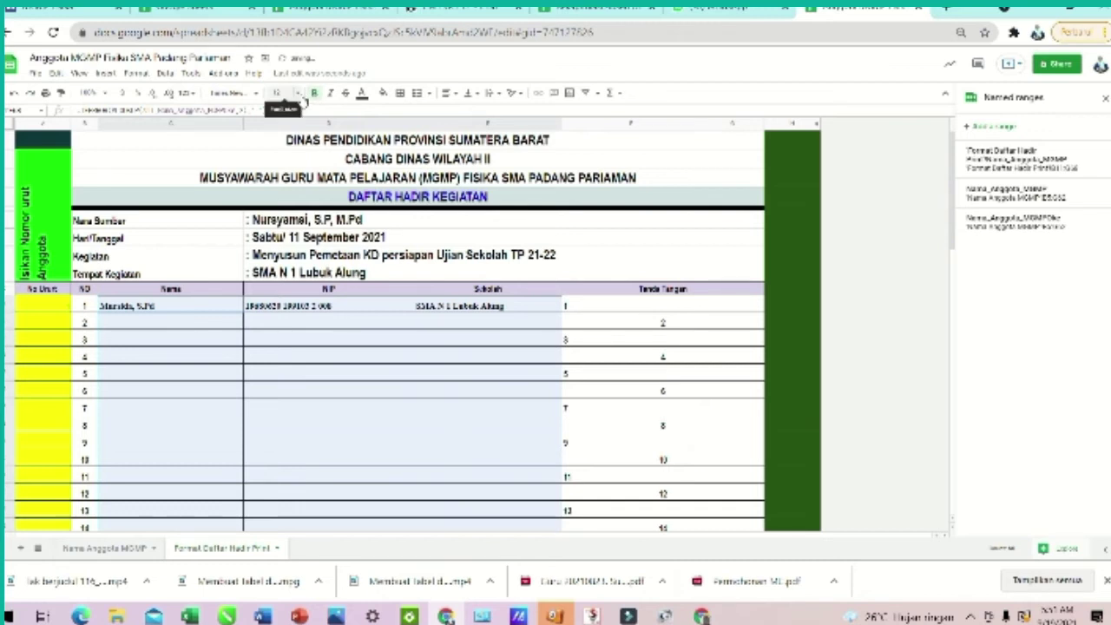
pyautogui.click(295, 93)
pyautogui.click(285, 236)
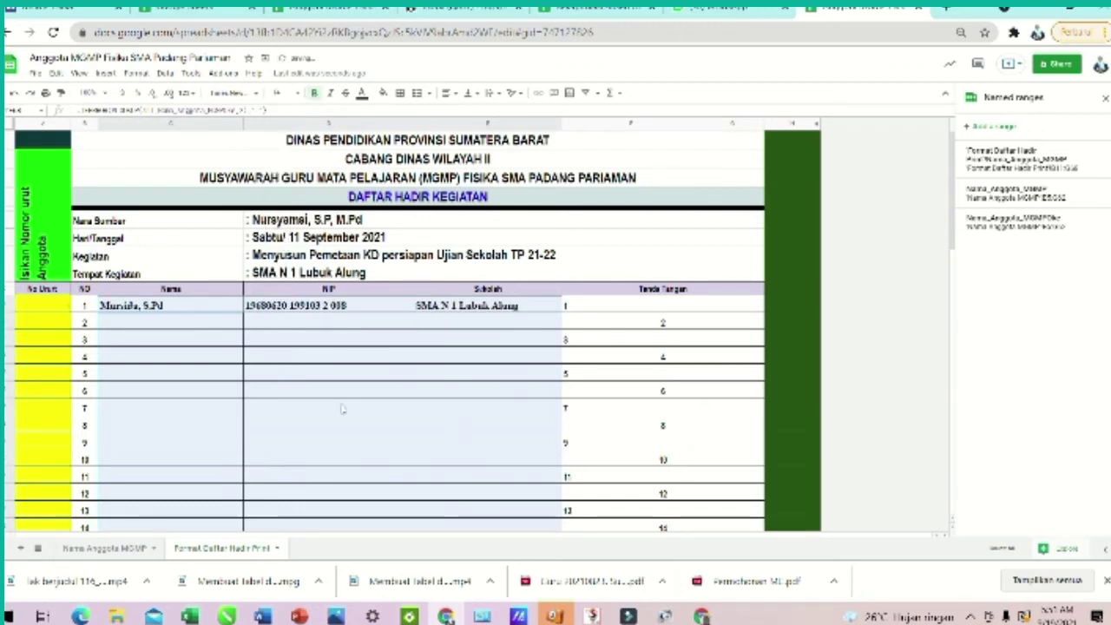
# Check row 1's filled Nama, NIP and Sekolah cells and review the empty form rows 43–58
pyautogui.moveTo(203, 308); pyautogui.dragTo(517, 307)
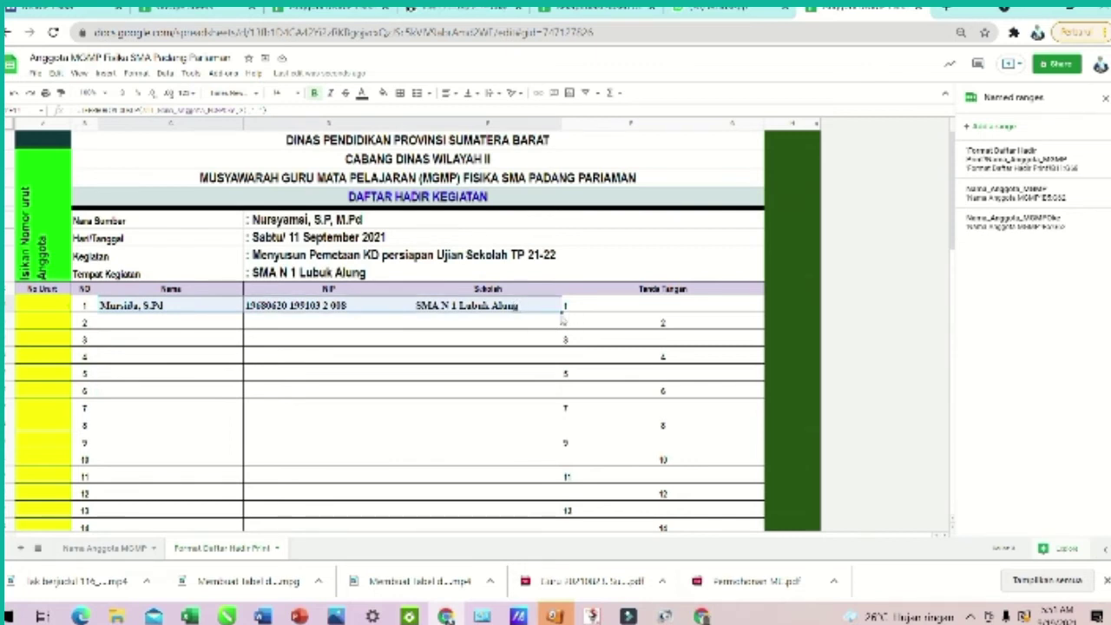
pyautogui.moveTo(191, 309); pyautogui.dragTo(520, 308)
pyautogui.scroll(-9, 562, 408)
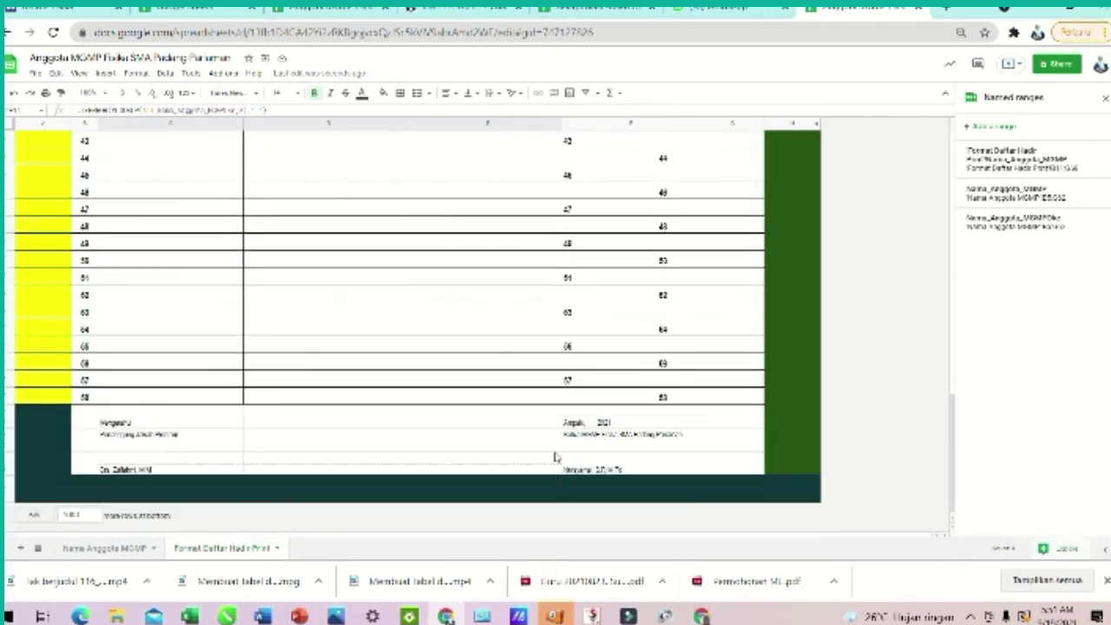
pyautogui.moveTo(558, 409); pyautogui.dragTo(559, 404)
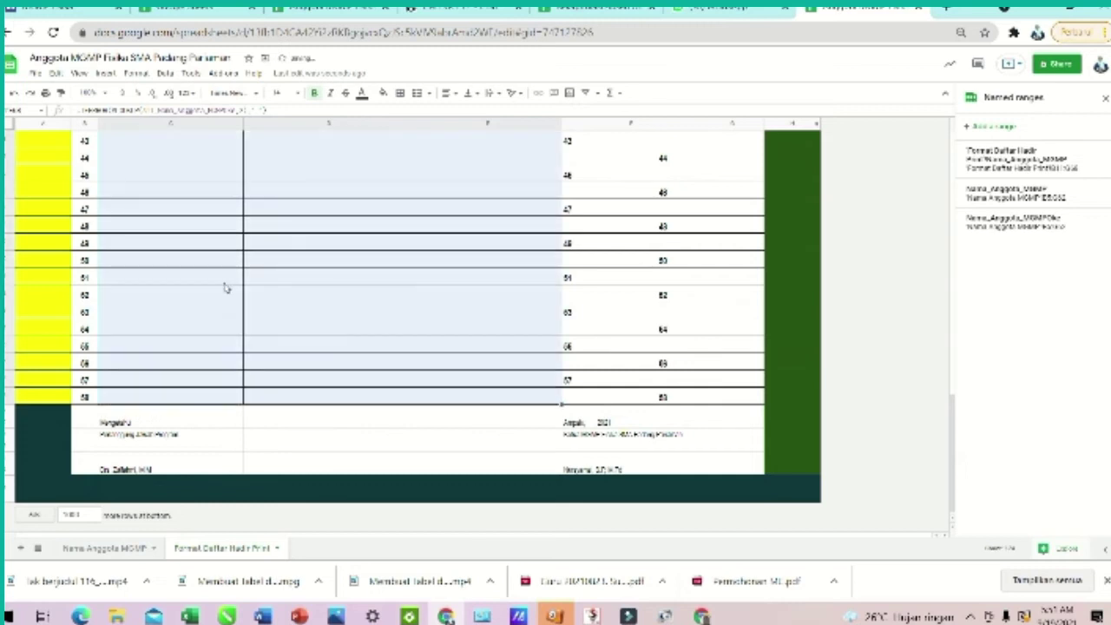
pyautogui.scroll(10, 224, 288)
pyautogui.click(214, 390)
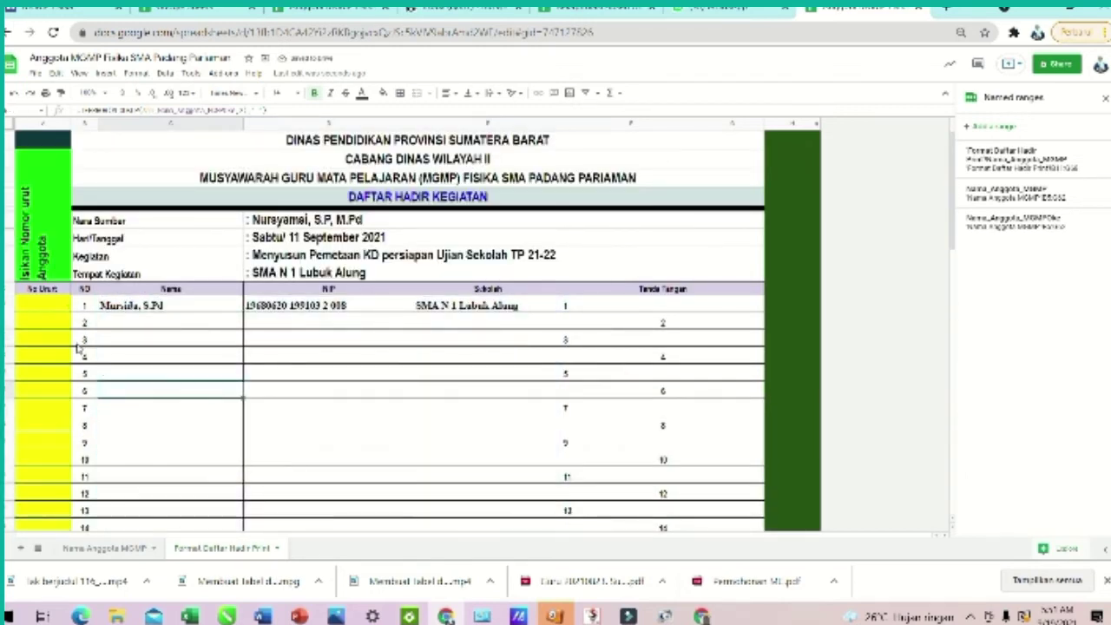
pyautogui.scroll(-10, 72, 399)
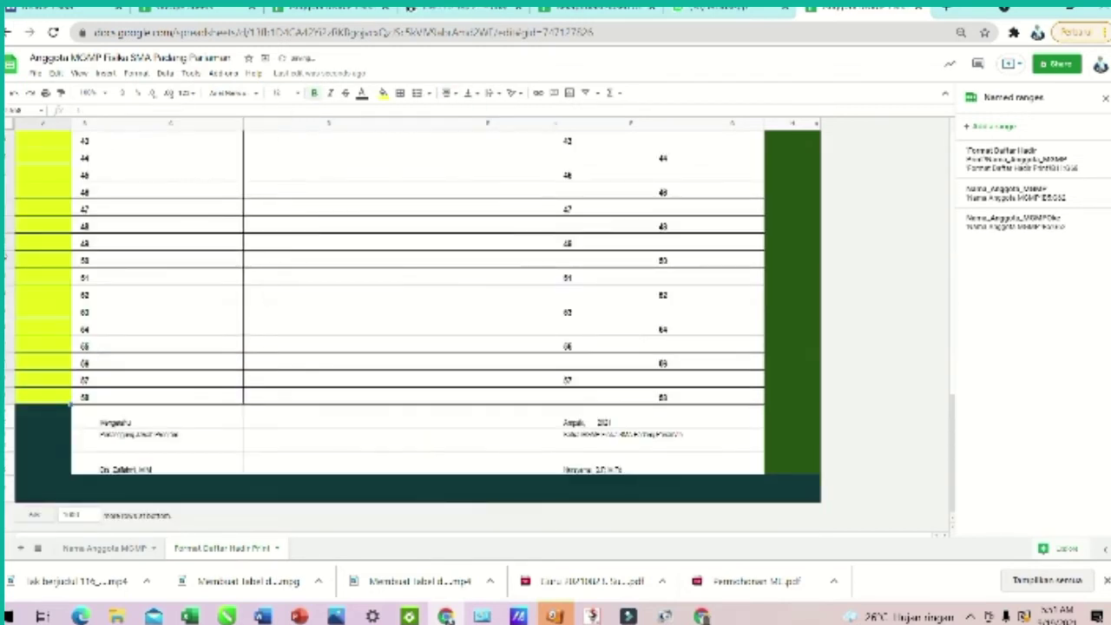
pyautogui.scroll(10, 42, 314)
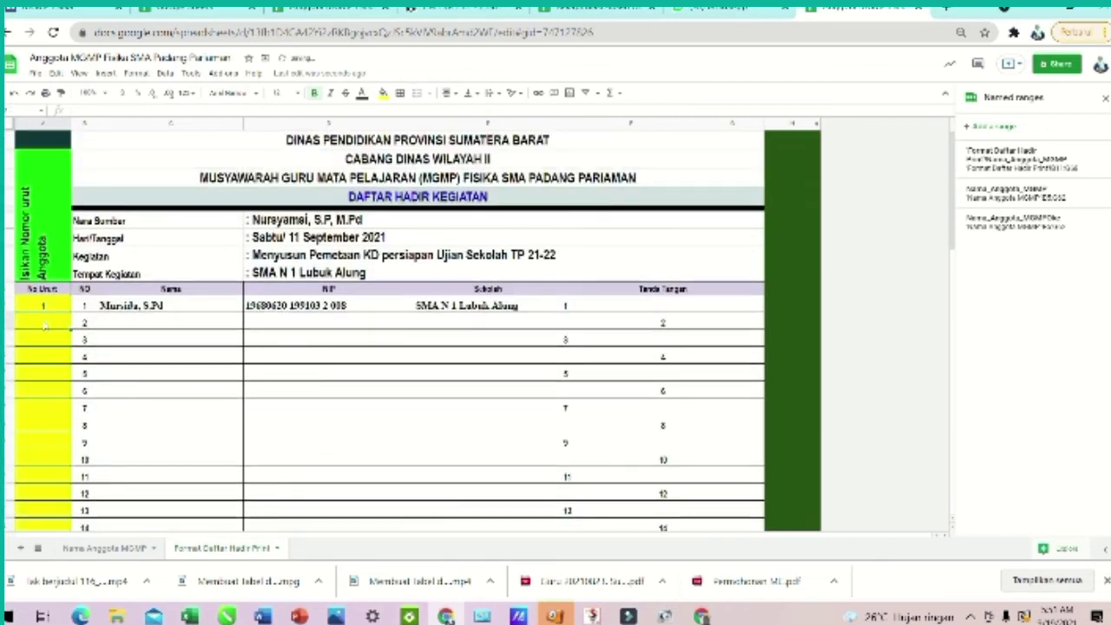
# Enter member number 4 in row 2 and compare it with the Nama Anggota MGMP member list
pyautogui.write('4')
pyautogui.click(142, 373)
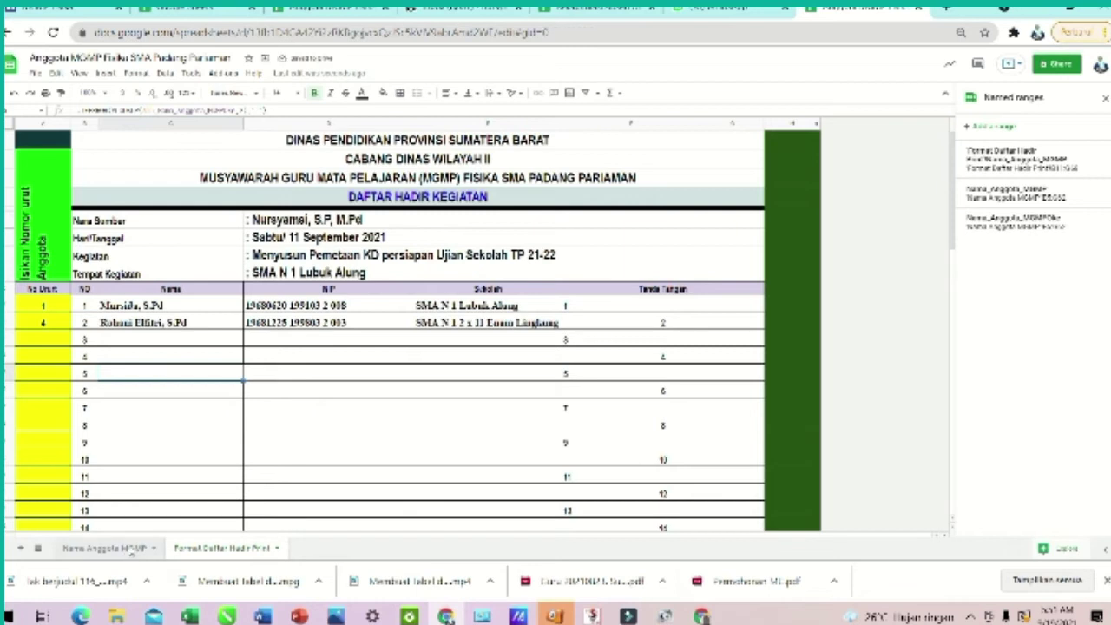
pyautogui.click(130, 548)
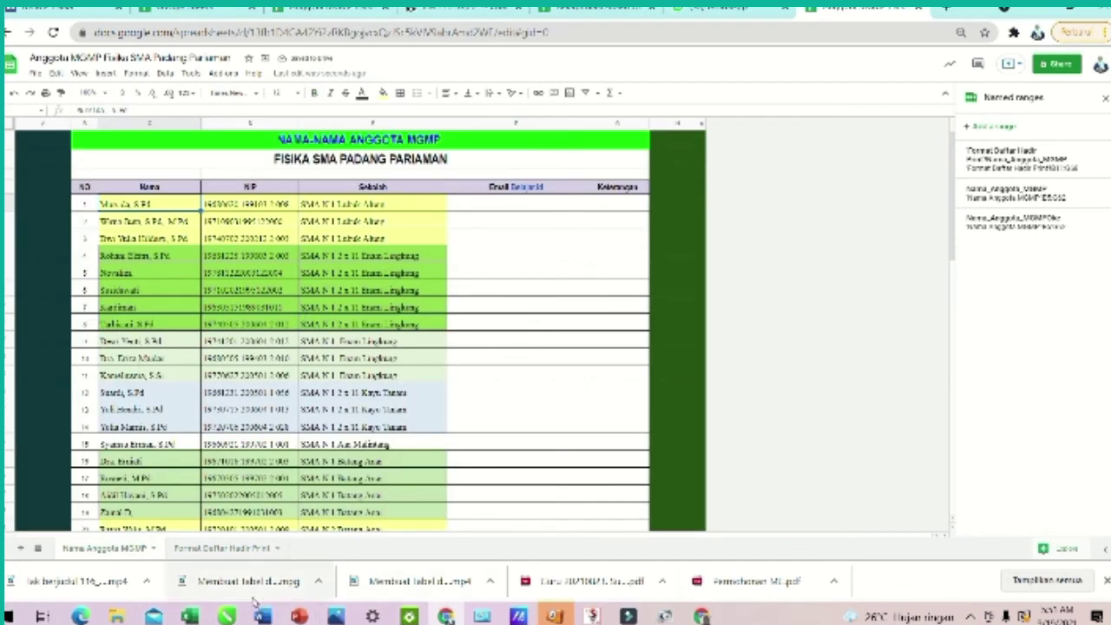
pyautogui.click(223, 549)
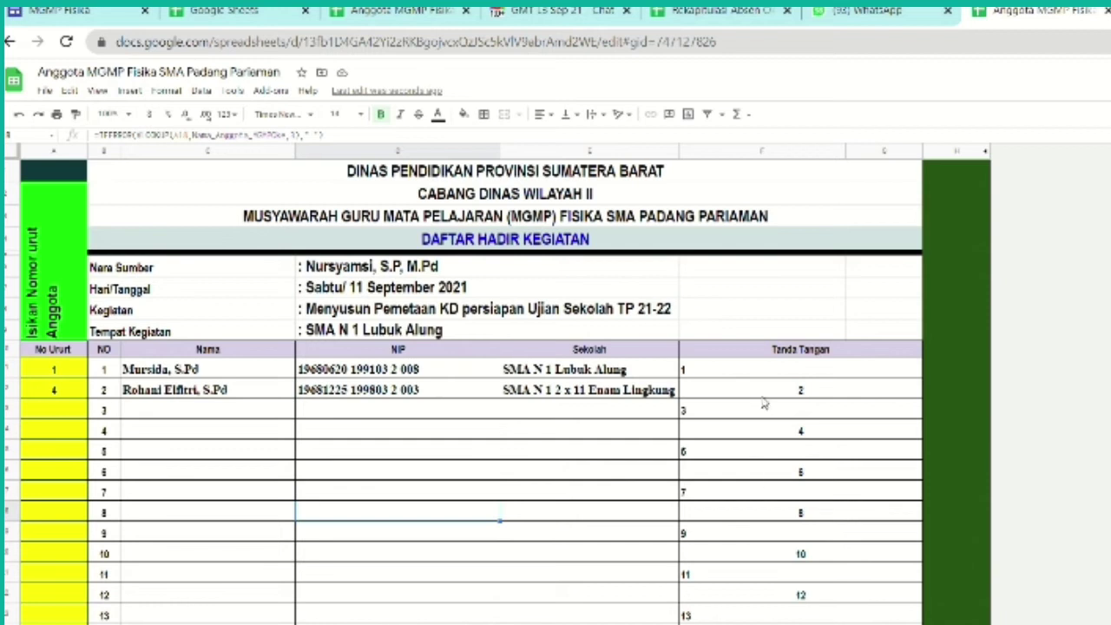
# Fill row 2's member number 4 down through row 20 and review the NO column
pyautogui.click(68, 397)
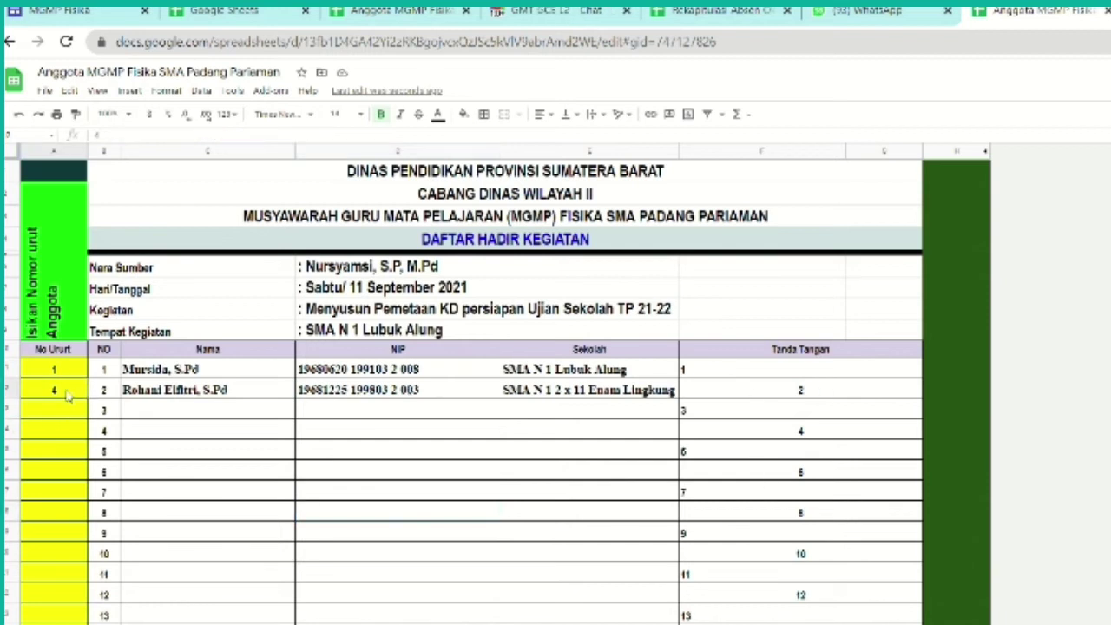
pyautogui.scroll(-4, 84, 396)
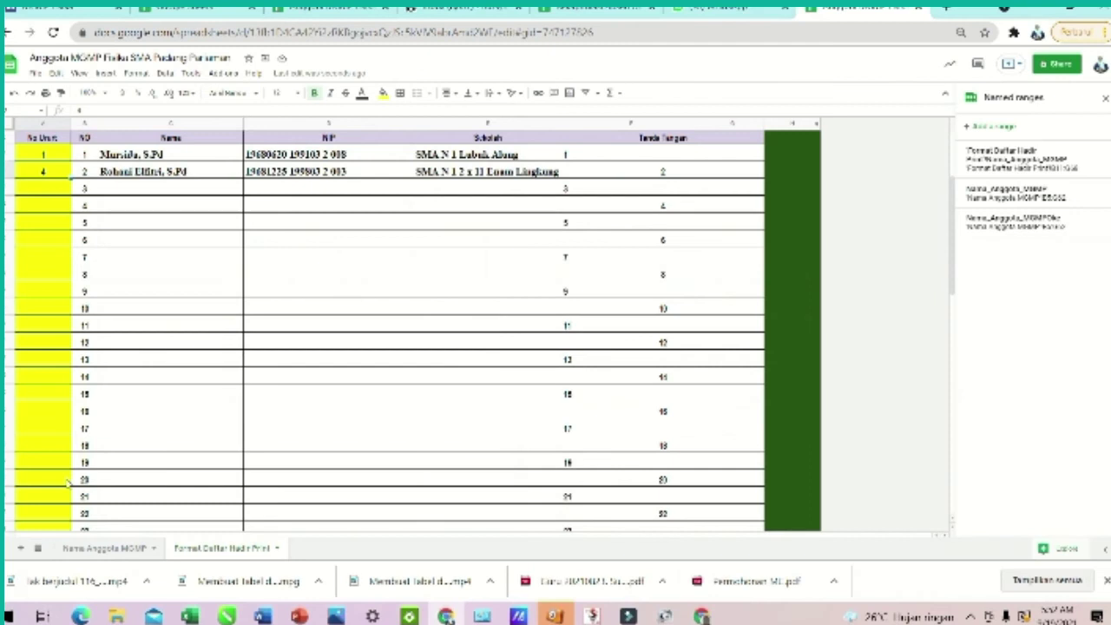
pyautogui.moveTo(67, 484); pyautogui.dragTo(67, 484)
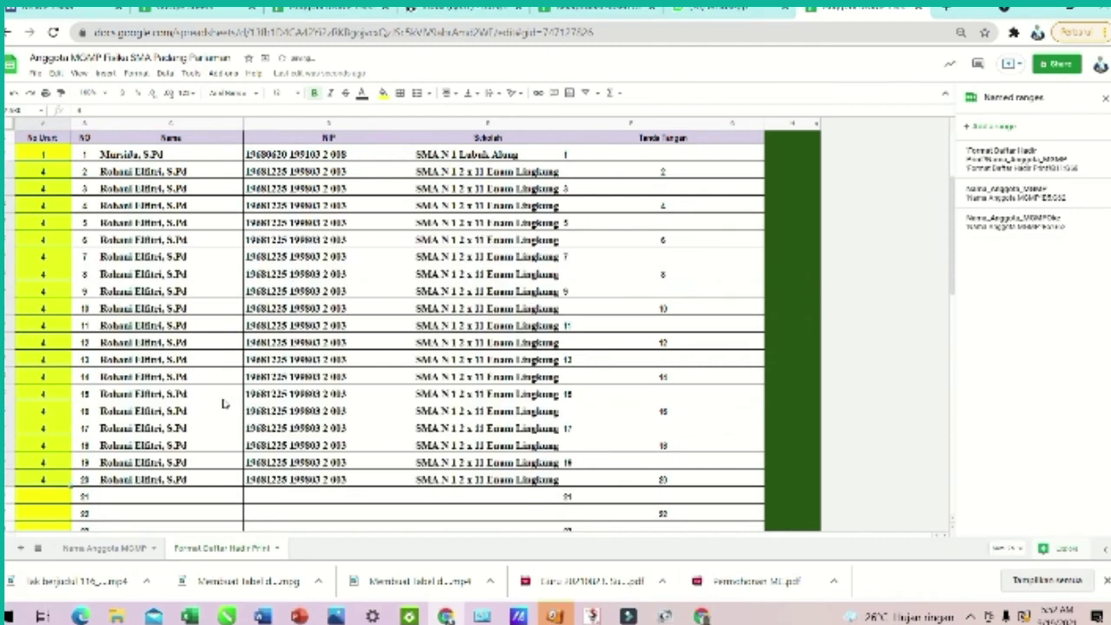
pyautogui.scroll(4, 223, 404)
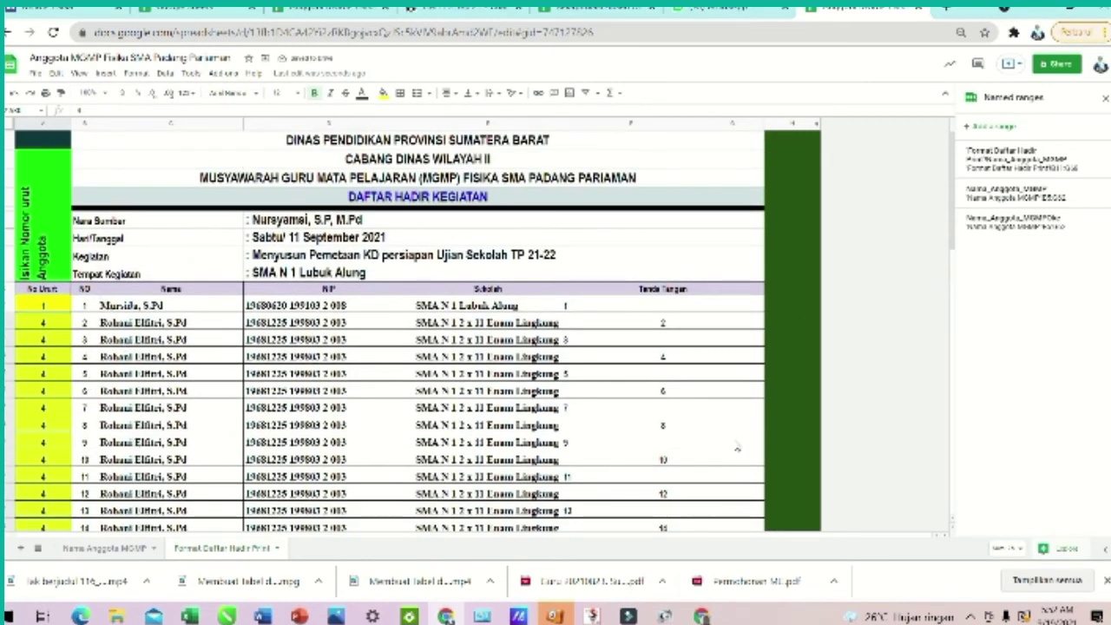
pyautogui.scroll(-3, 136, 360)
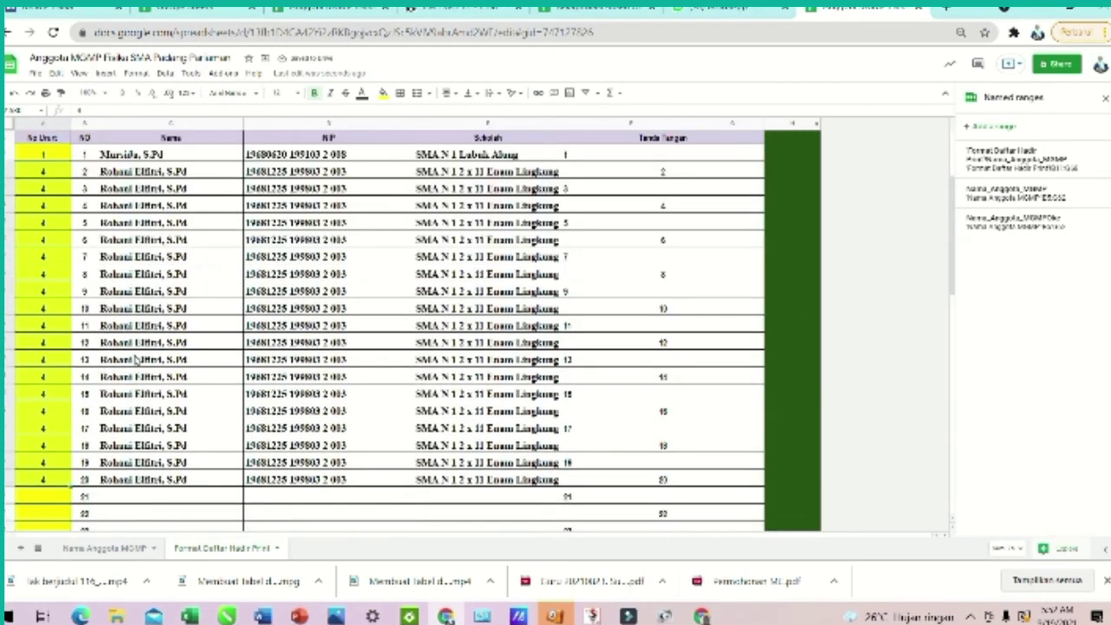
pyautogui.scroll(2, 136, 358)
pyautogui.click(189, 337)
pyautogui.moveTo(86, 271); pyautogui.dragTo(84, 470)
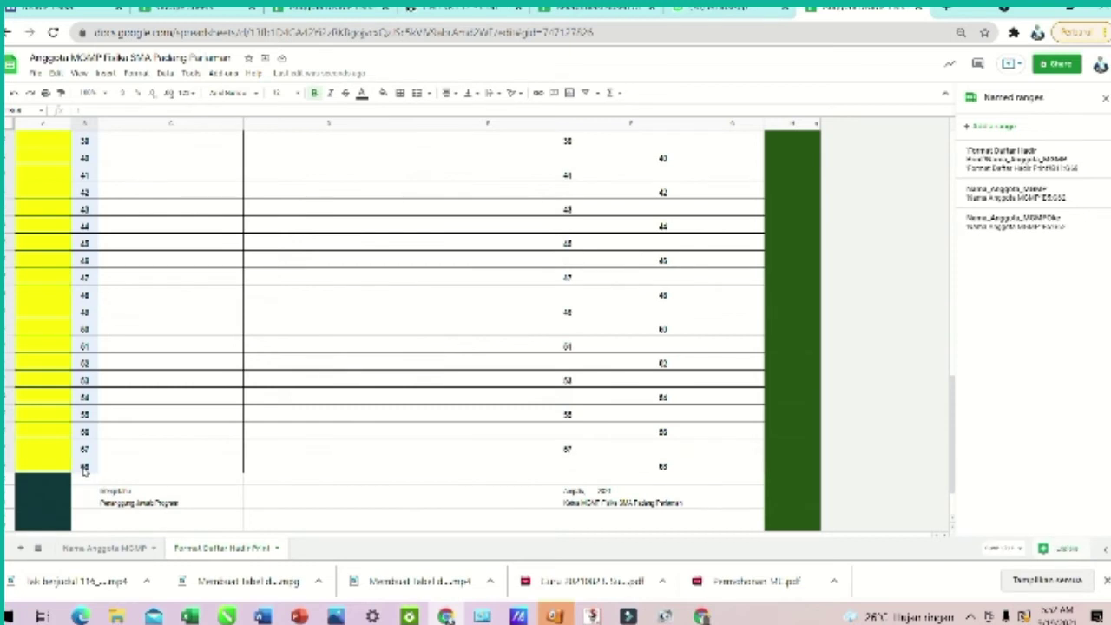
pyautogui.scroll(15, 197, 347)
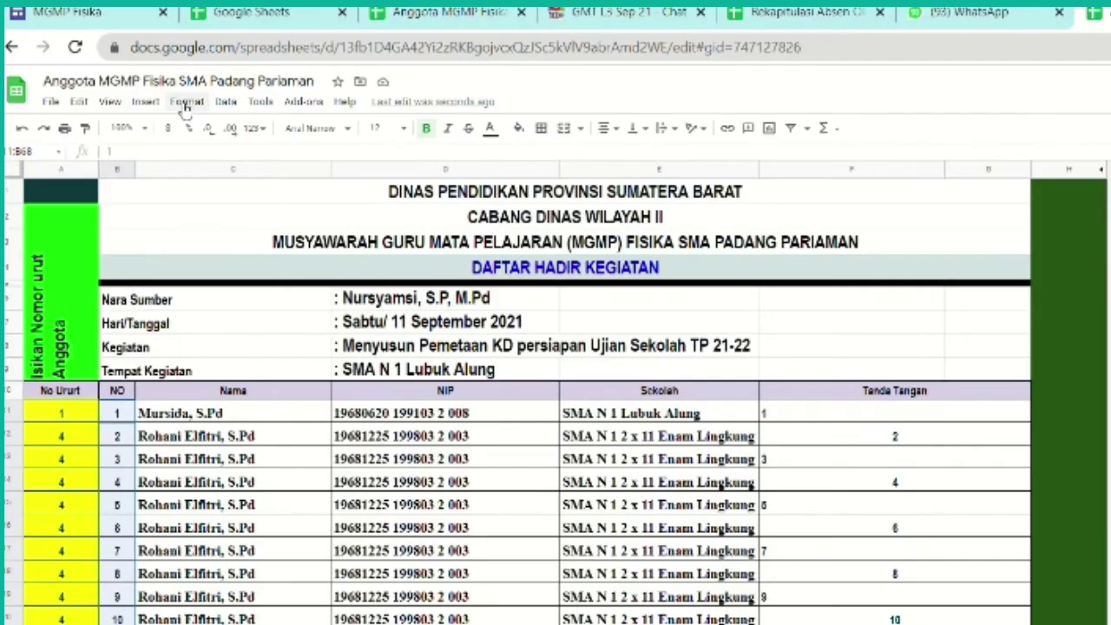
# Add a conditional formatting rule on B11:B68 with 'Custom formula is' and a formula starting =IF
pyautogui.click(137, 76)
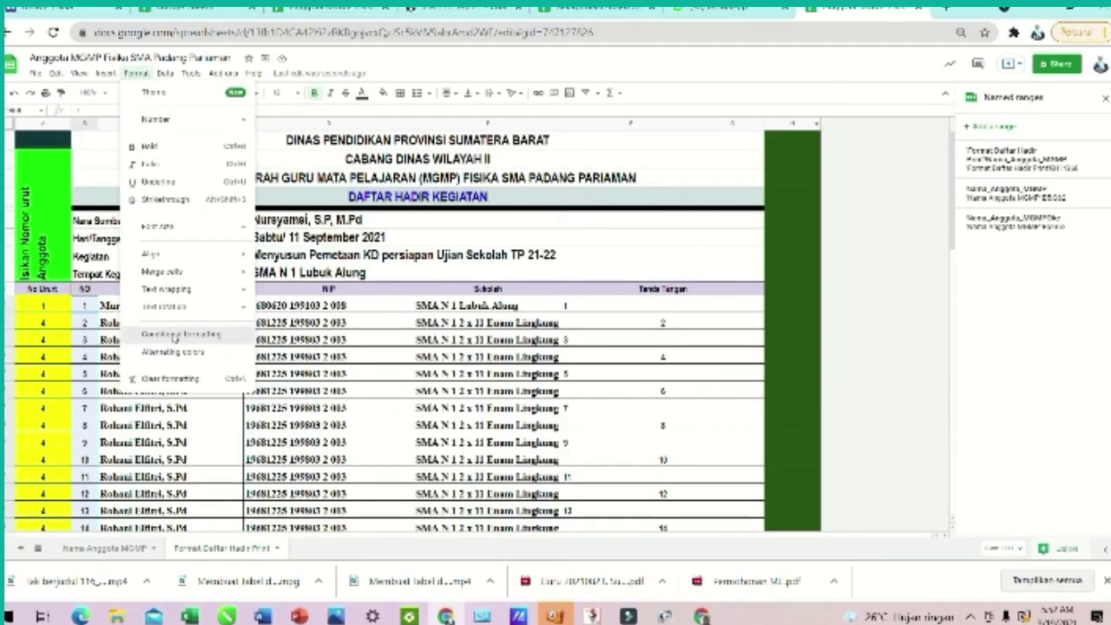
pyautogui.click(237, 458)
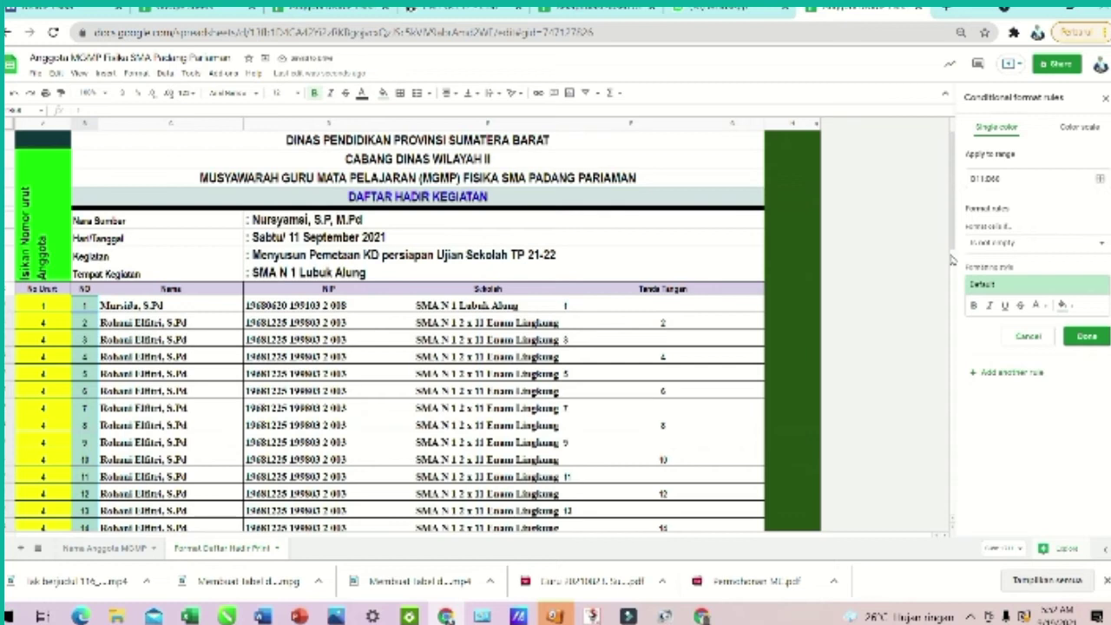
pyautogui.click(1099, 249)
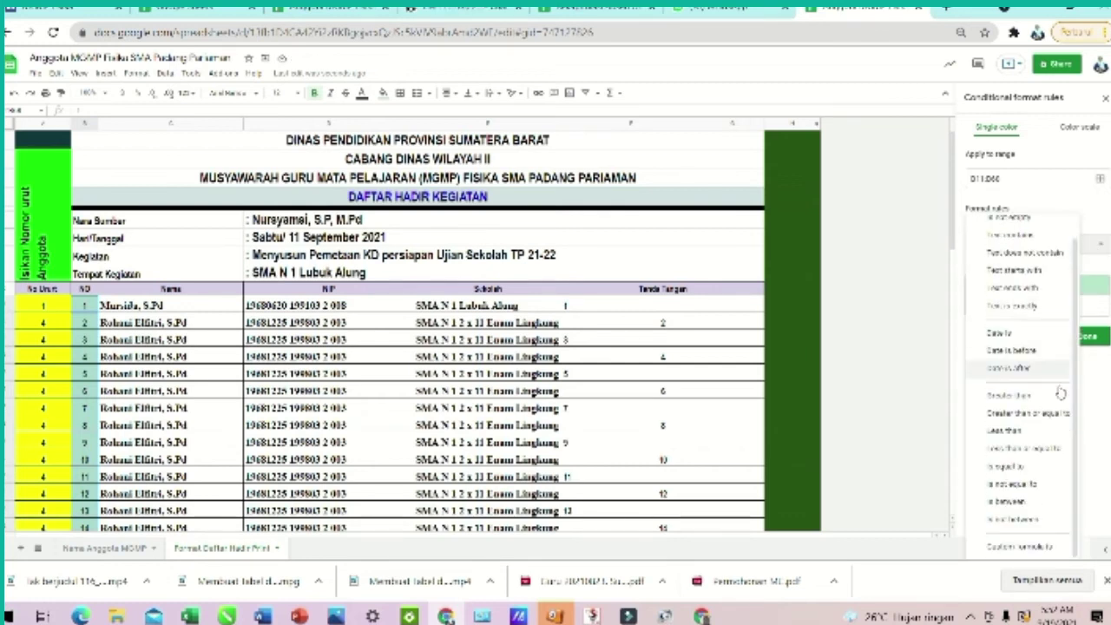
pyautogui.click(1027, 549)
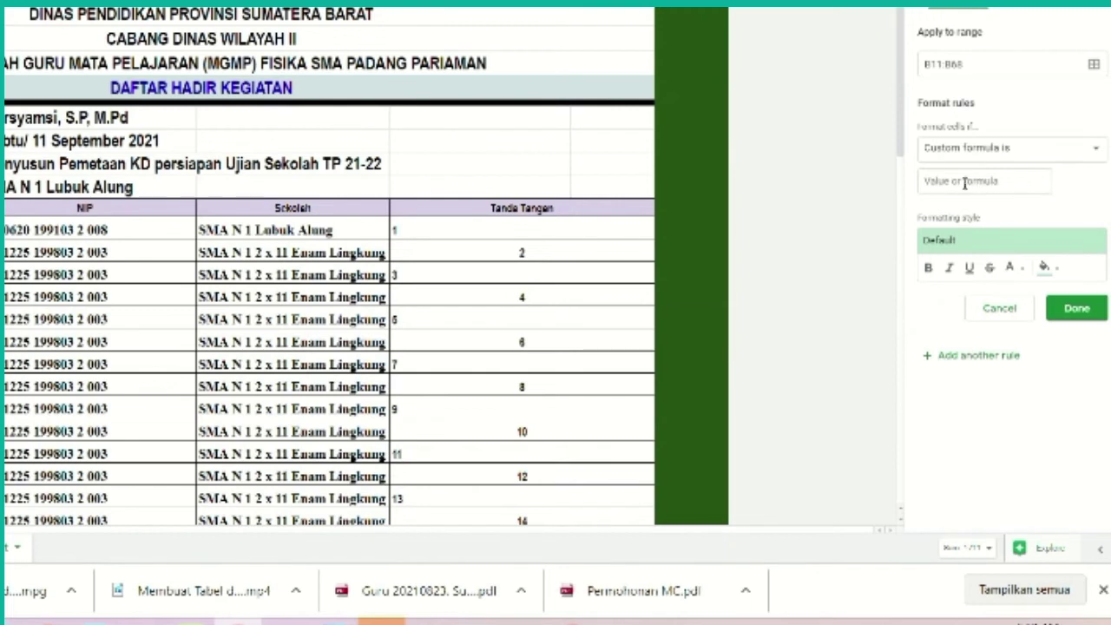
pyautogui.click(961, 183)
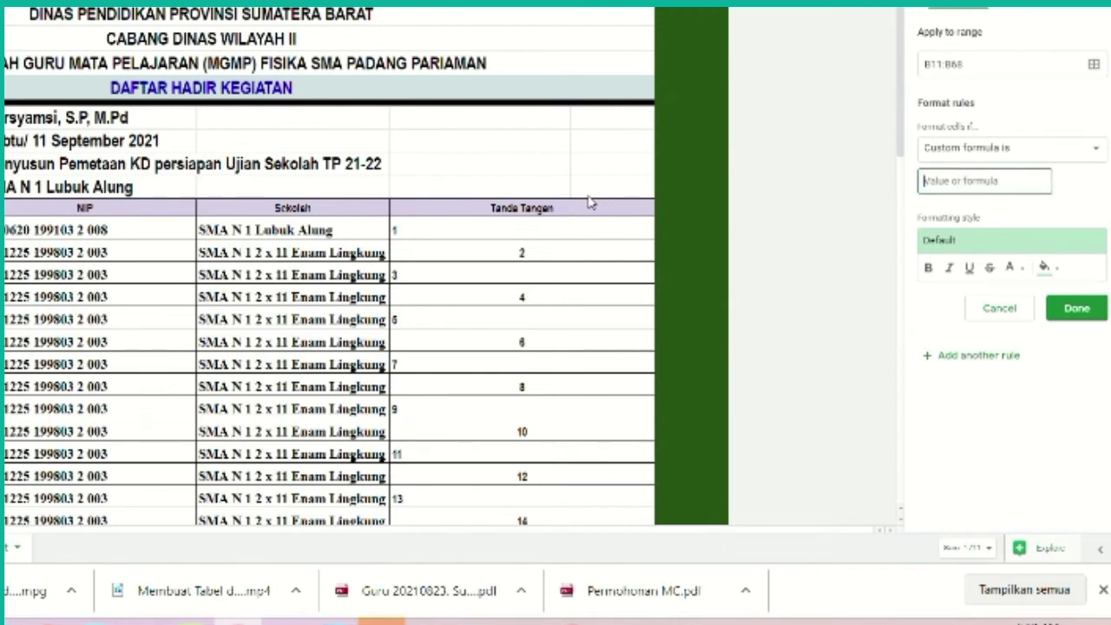
pyautogui.write('=')
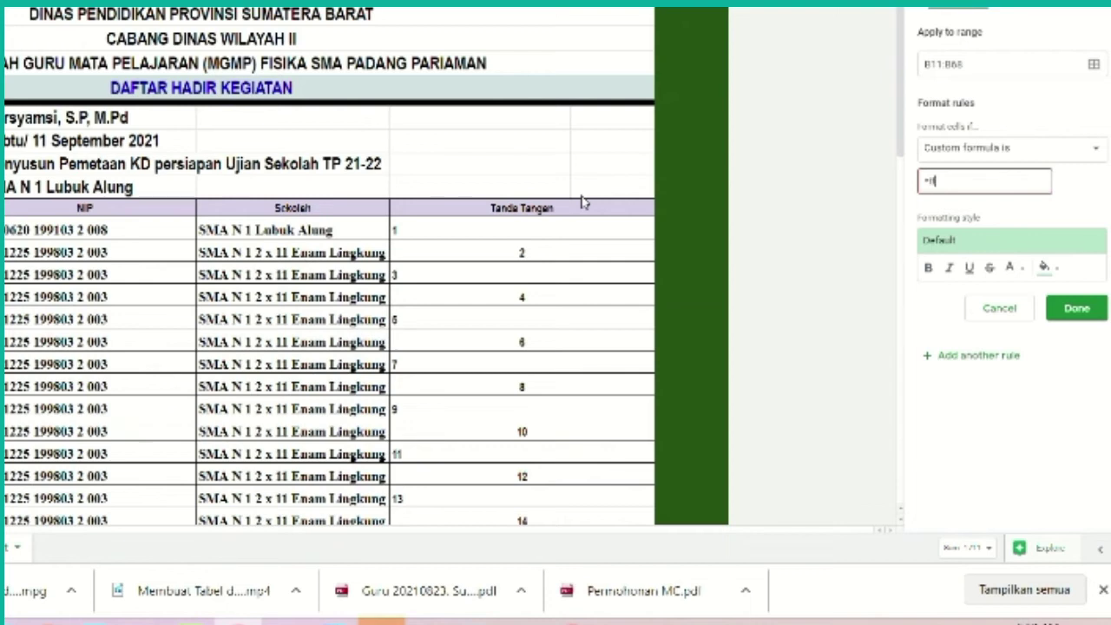
pyautogui.write('IF')
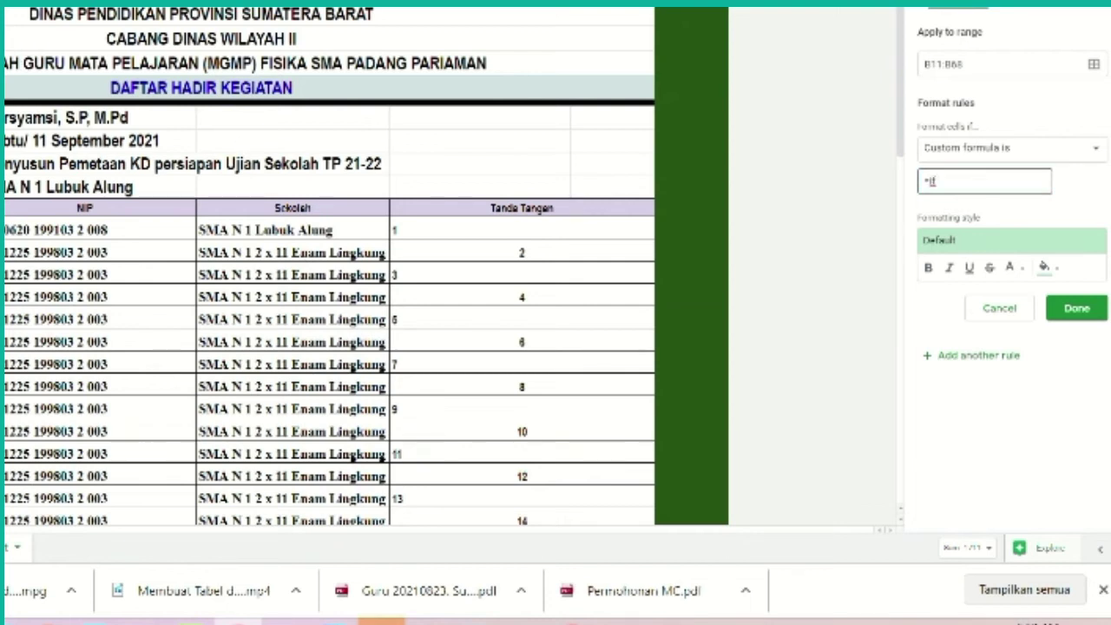
pyautogui.scroll(-10, 329, 347)
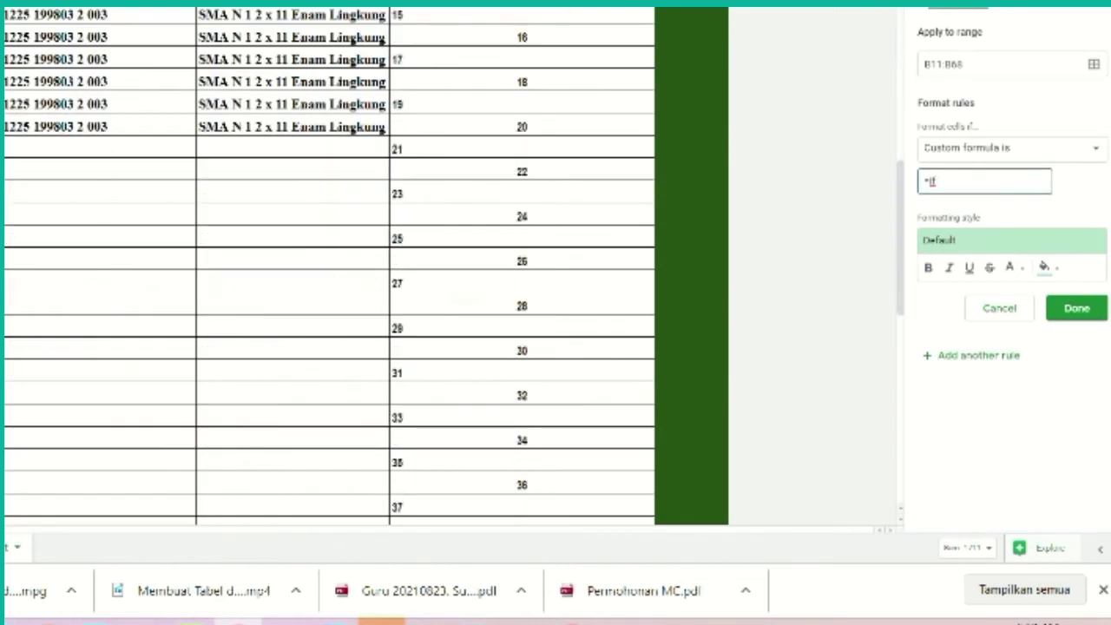
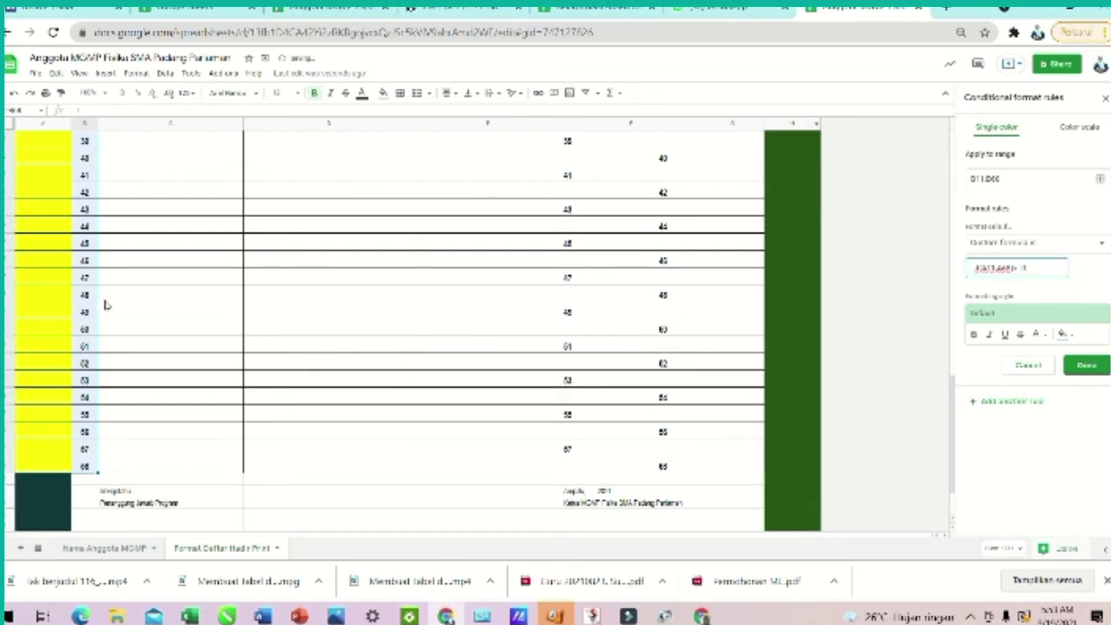
# Give the custom-formula conditional formatting rule a white fill colour
pyautogui.scroll(10, 113, 304)
pyautogui.scroll(3, 124, 256)
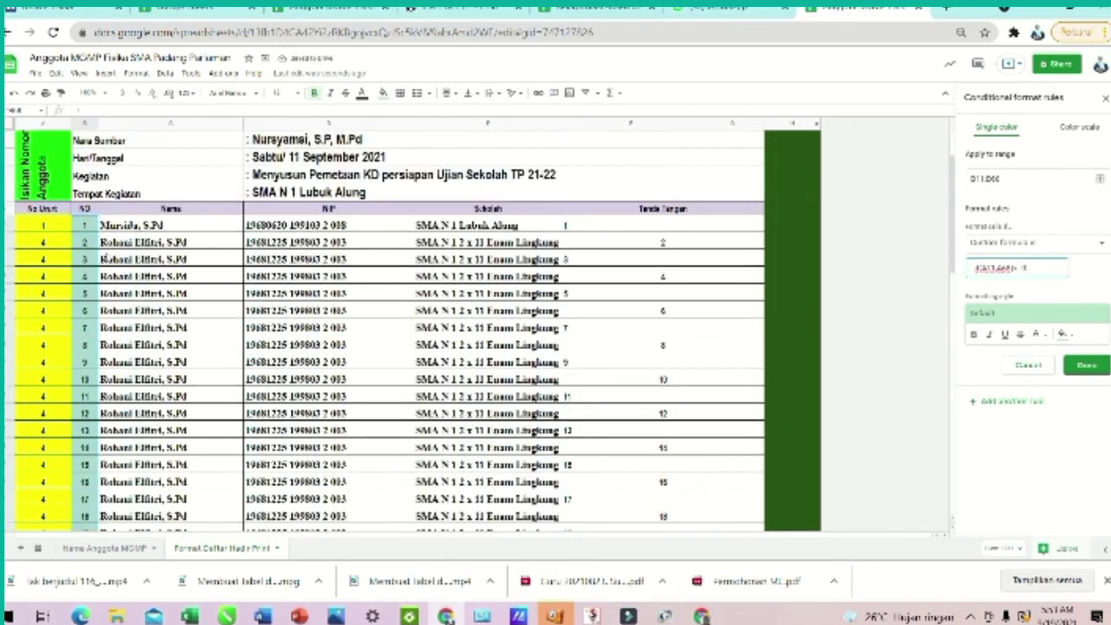
pyautogui.scroll(-5, 84, 259)
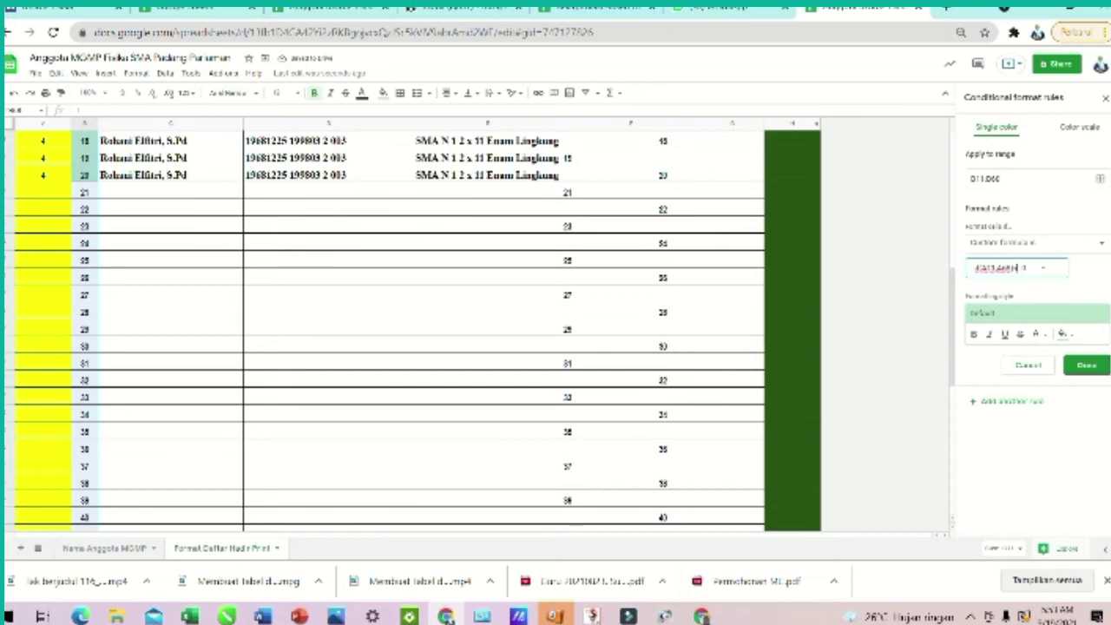
pyautogui.click(1064, 335)
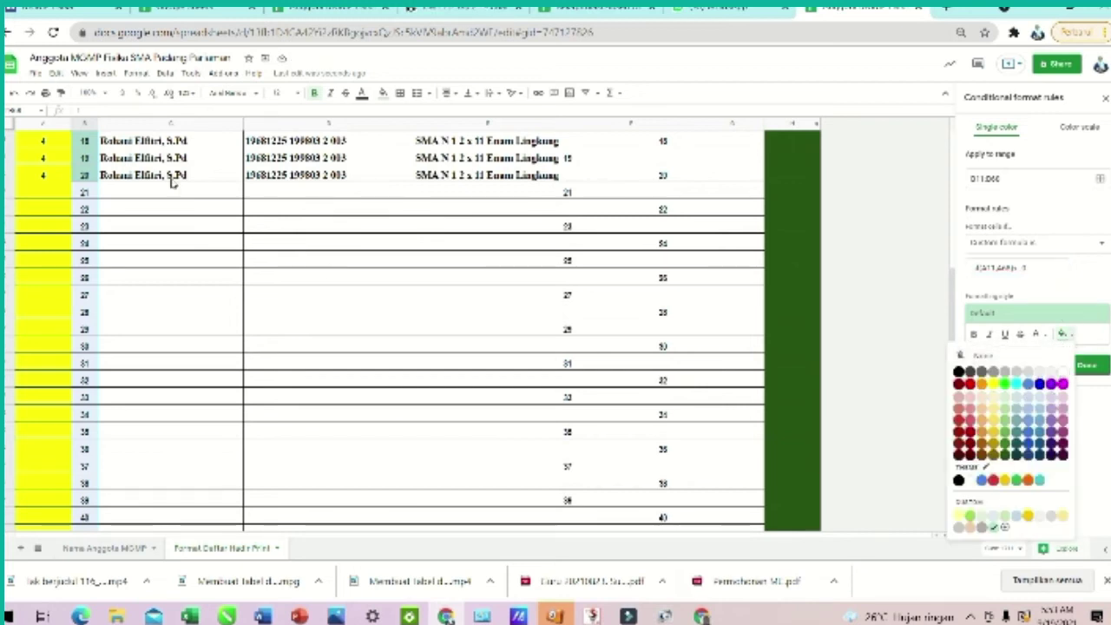
pyautogui.scroll(4, 173, 199)
pyautogui.scroll(2, 146, 212)
pyautogui.click(903, 330)
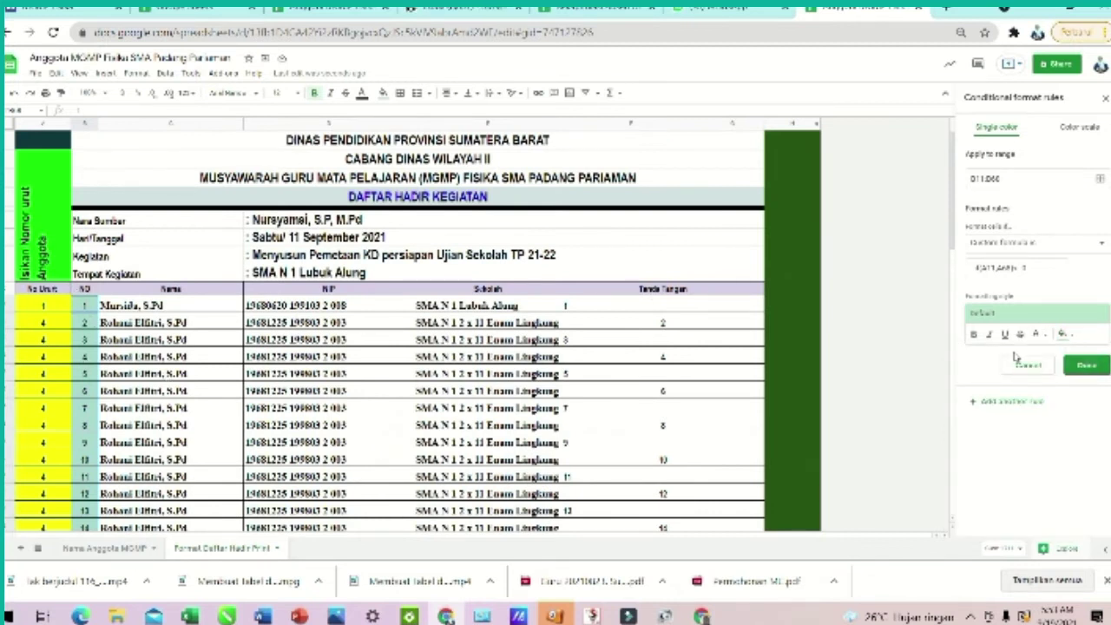
pyautogui.click(1065, 335)
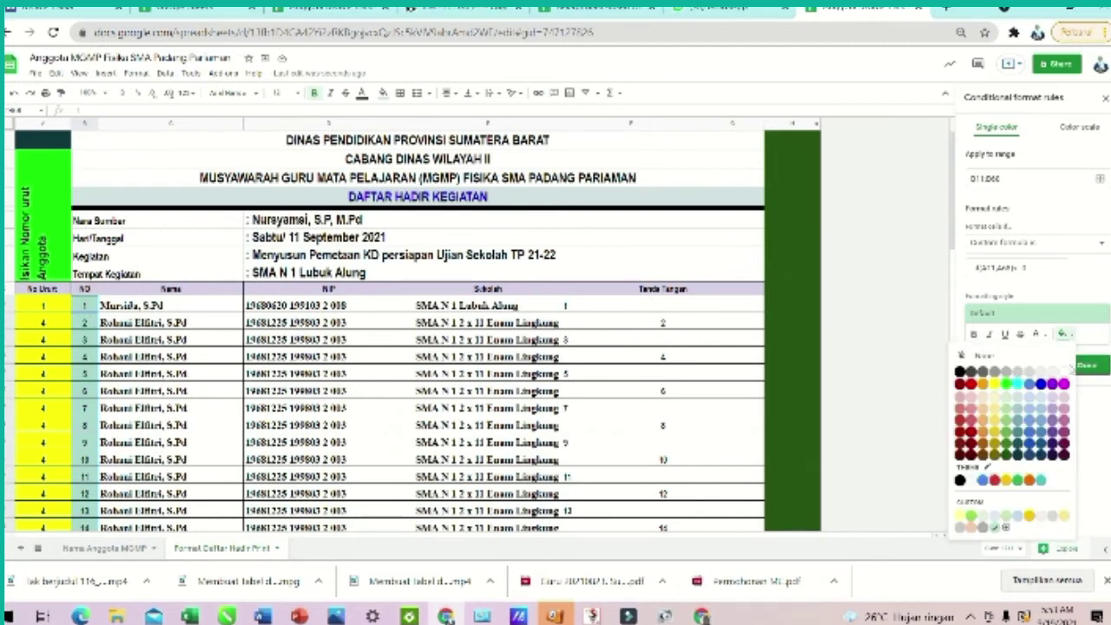
pyautogui.click(1062, 371)
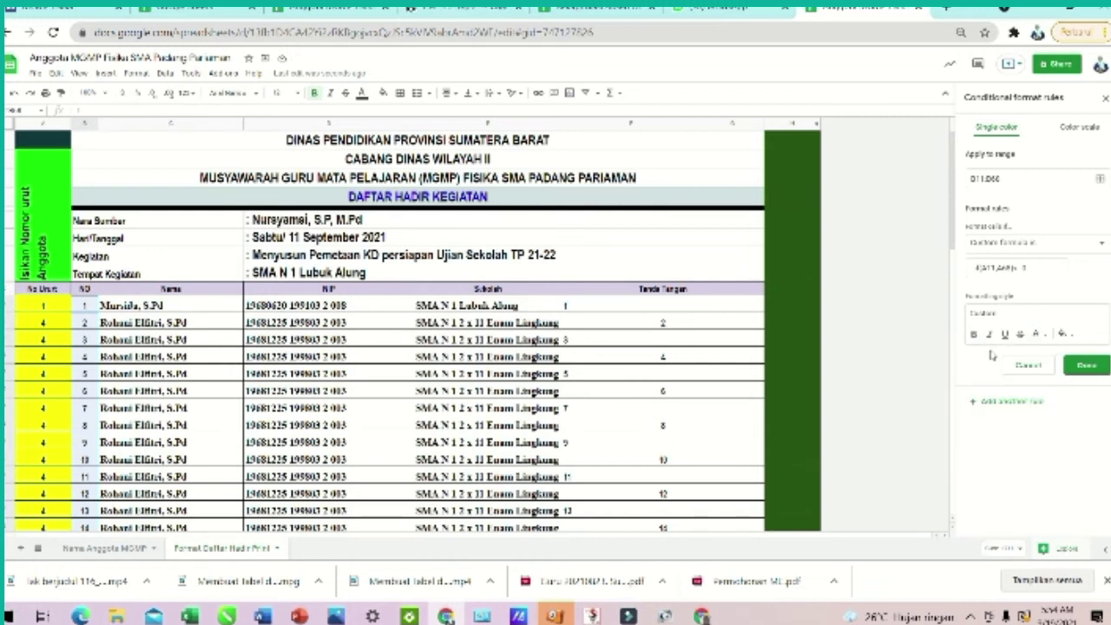
# Choose the rule's text colour and save the custom-formula rule
pyautogui.click(1036, 334)
pyautogui.click(937, 379)
pyautogui.scroll(-10, 257, 317)
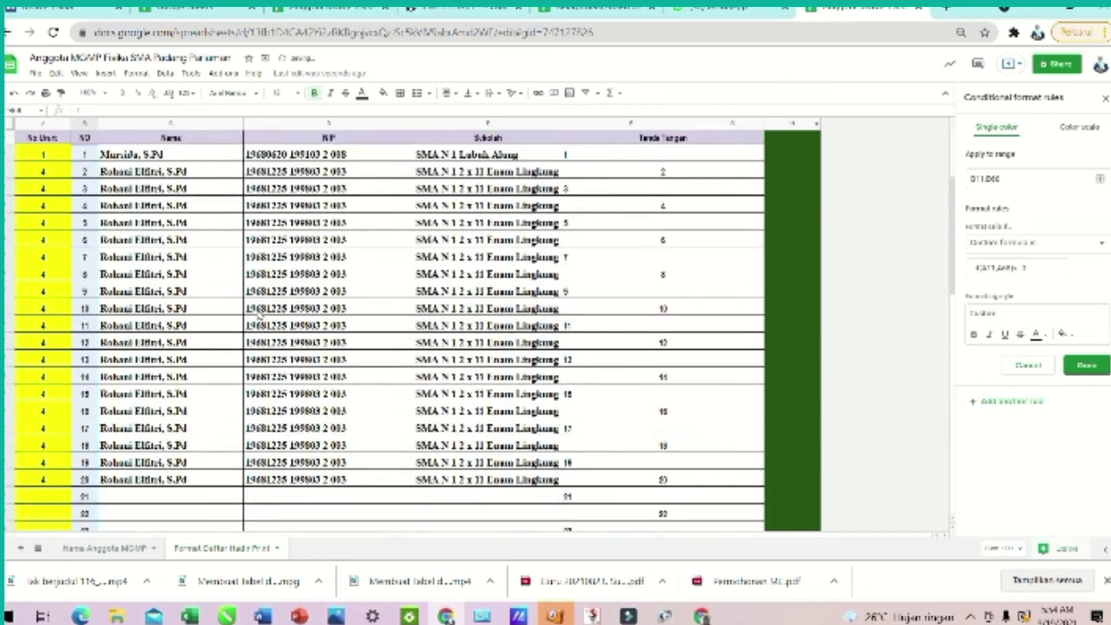
pyautogui.scroll(-3, 258, 314)
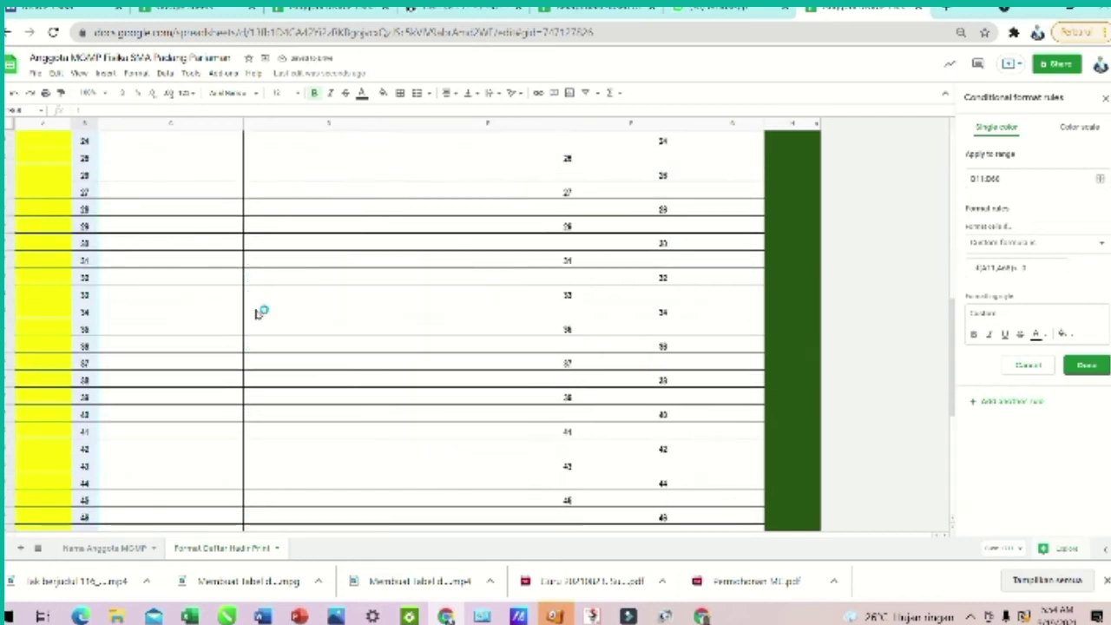
pyautogui.click(1098, 367)
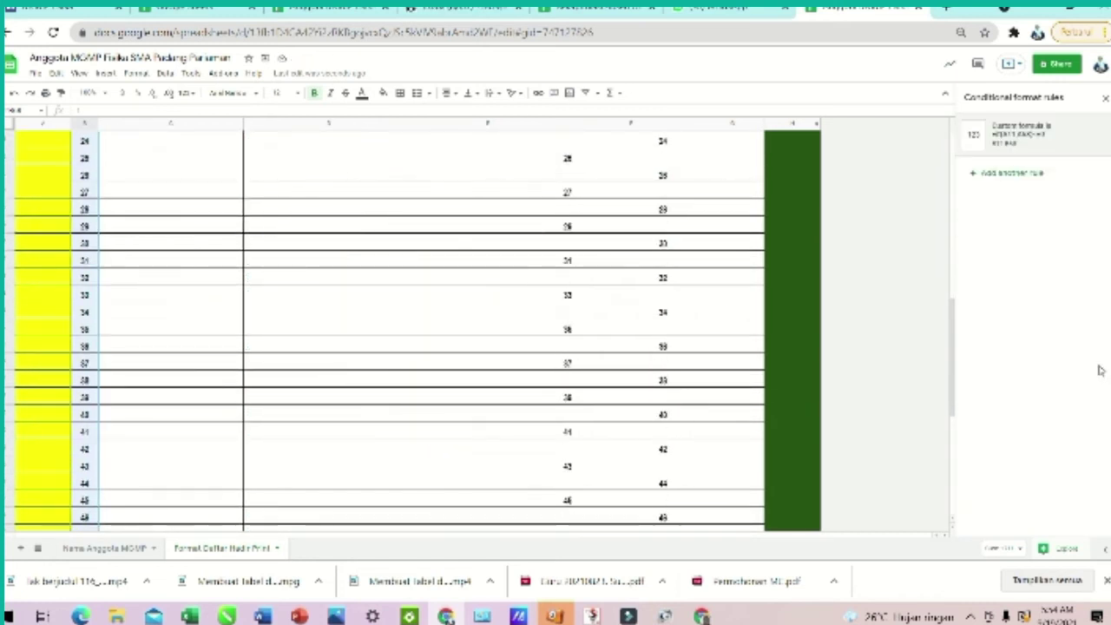
# Add a second conditional formatting rule with a light fill and white text
pyautogui.click(997, 174)
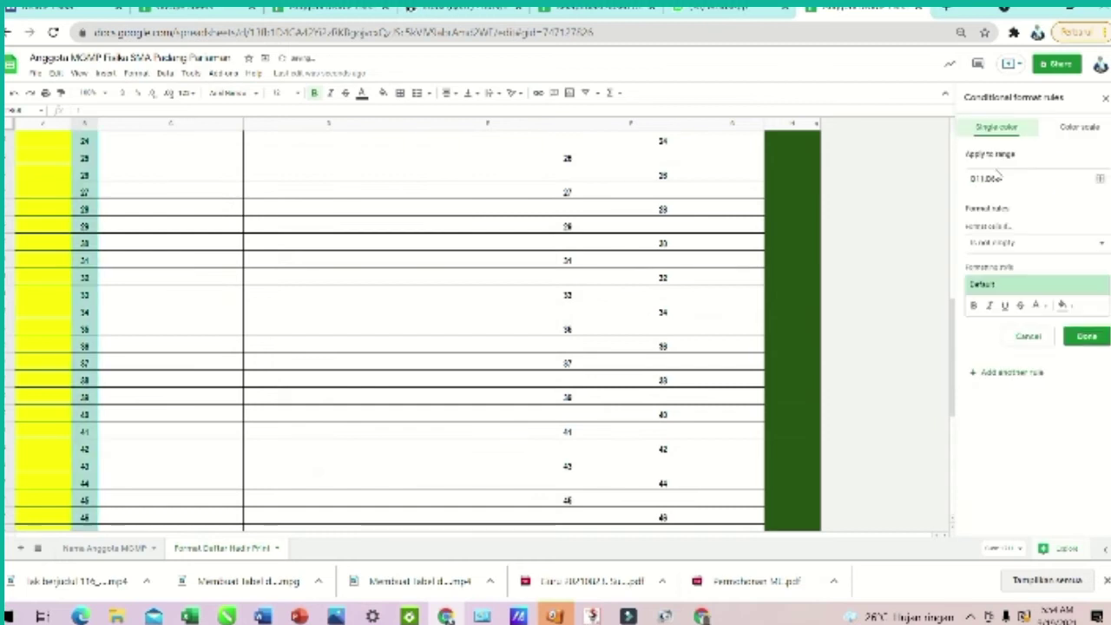
pyautogui.scroll(7, 155, 393)
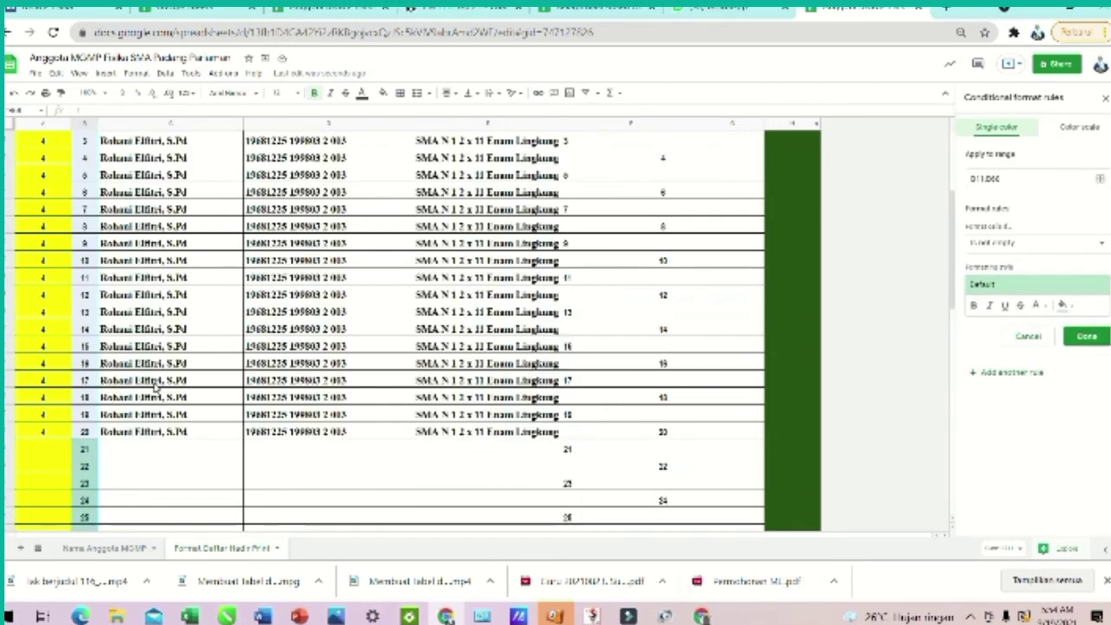
pyautogui.scroll(-2, 154, 387)
pyautogui.scroll(-2, 154, 389)
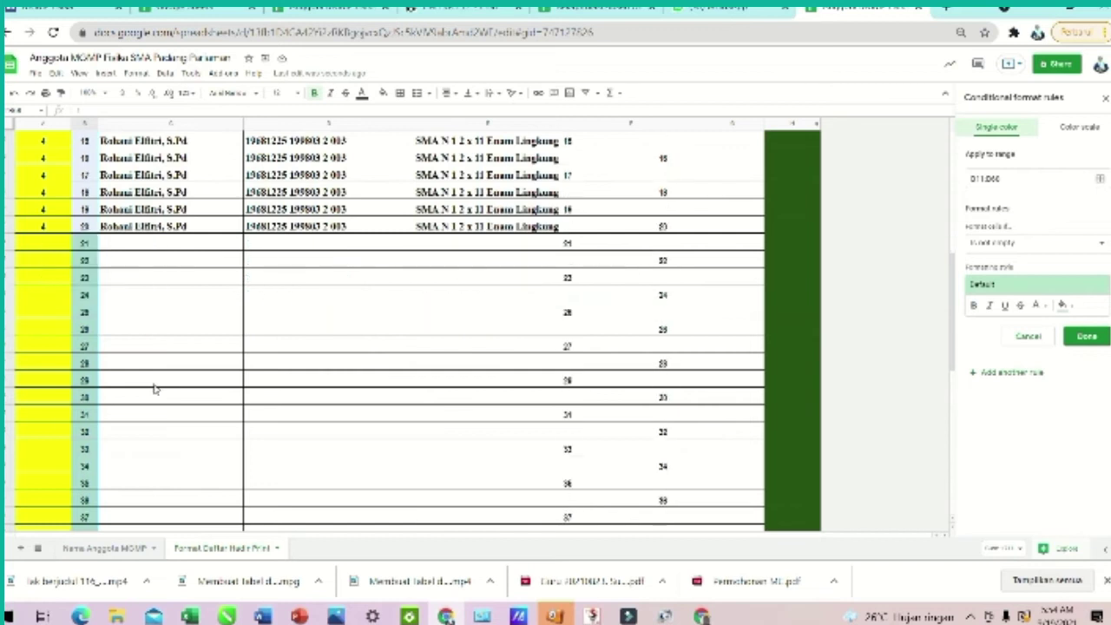
pyautogui.scroll(4, 155, 389)
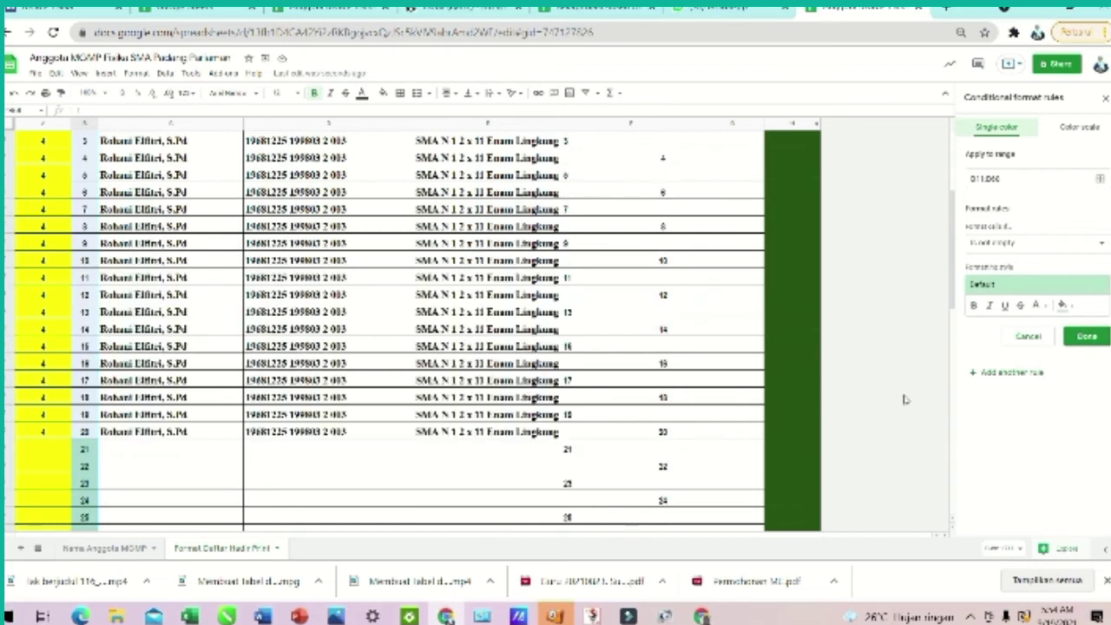
pyautogui.click(1073, 311)
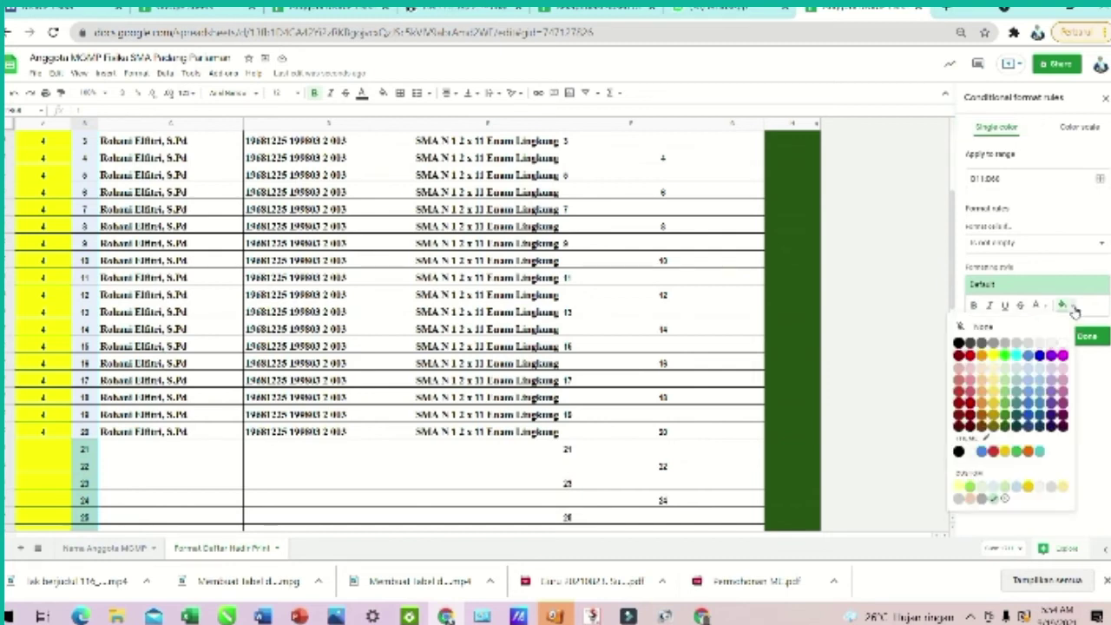
pyautogui.click(1063, 345)
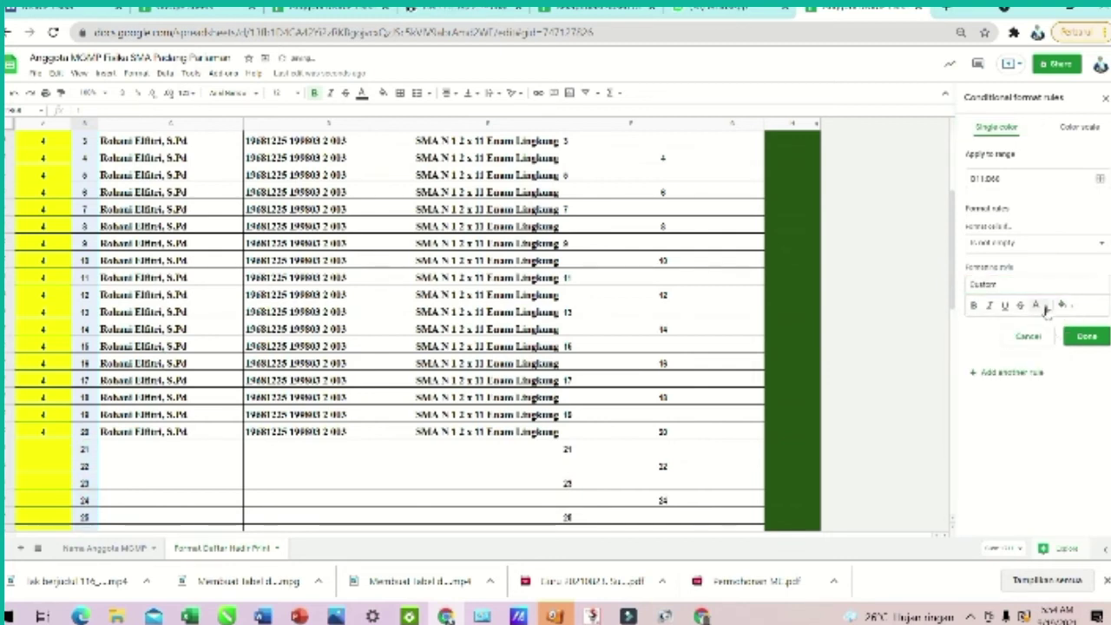
pyautogui.click(1038, 305)
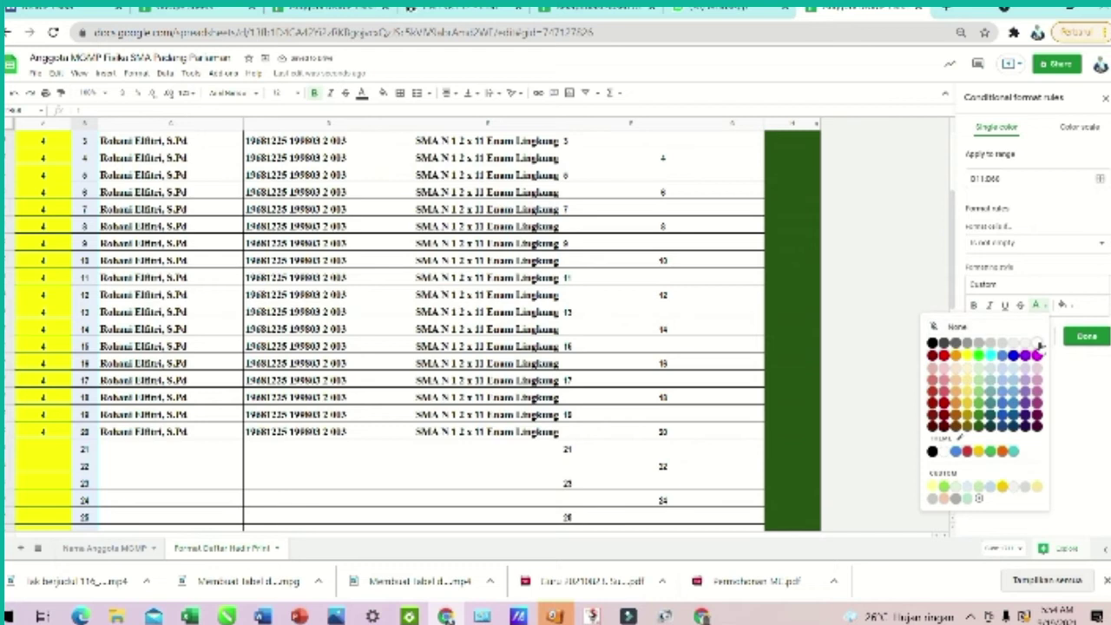
pyautogui.click(1037, 343)
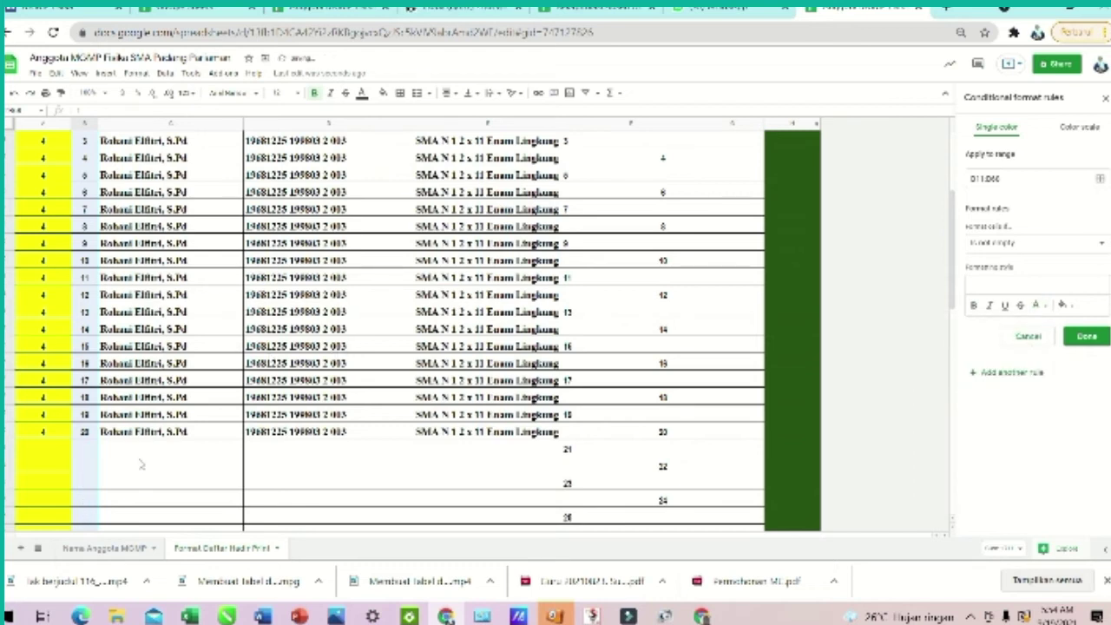
pyautogui.scroll(-6, 87, 390)
pyautogui.scroll(4, 112, 318)
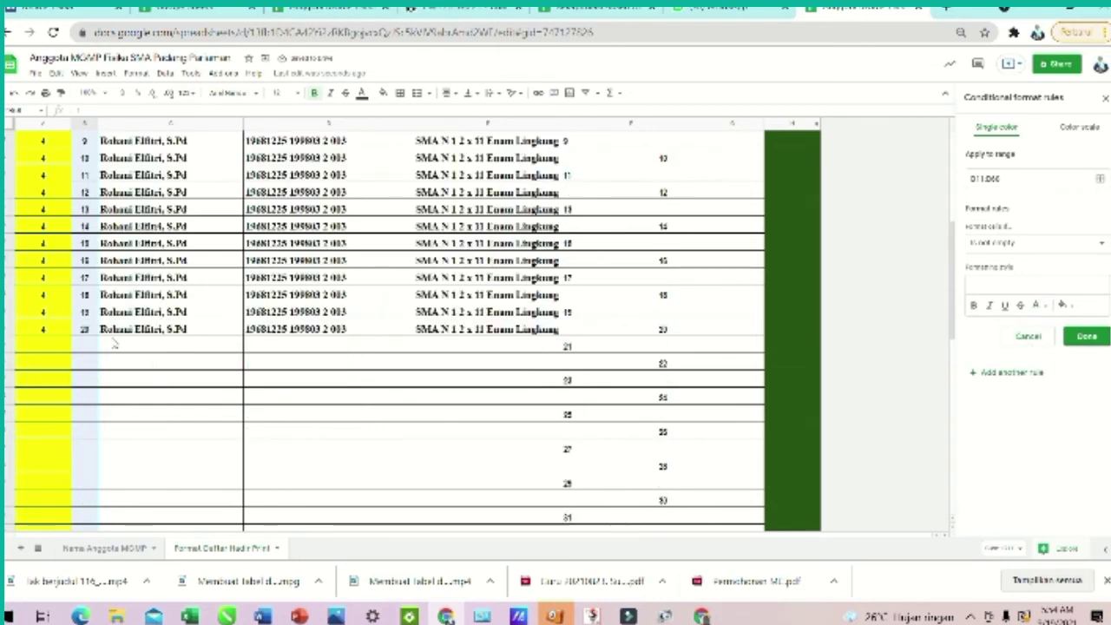
# Enter member number 6 in cell A21 so row 21 fills in
pyautogui.click(50, 347)
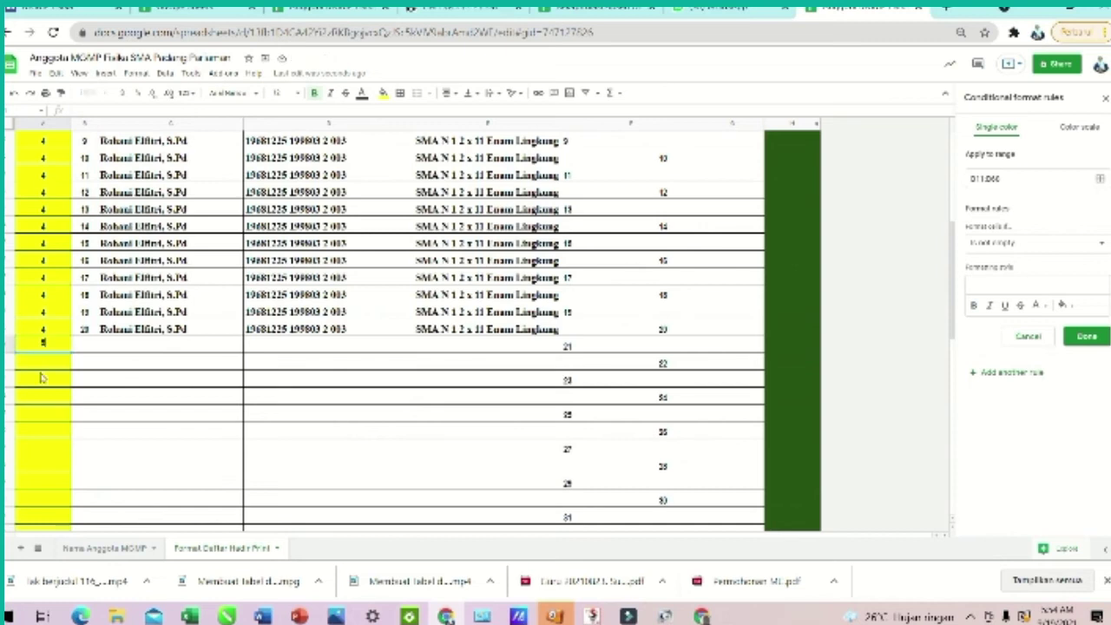
pyautogui.write('6')
pyautogui.press('Return')
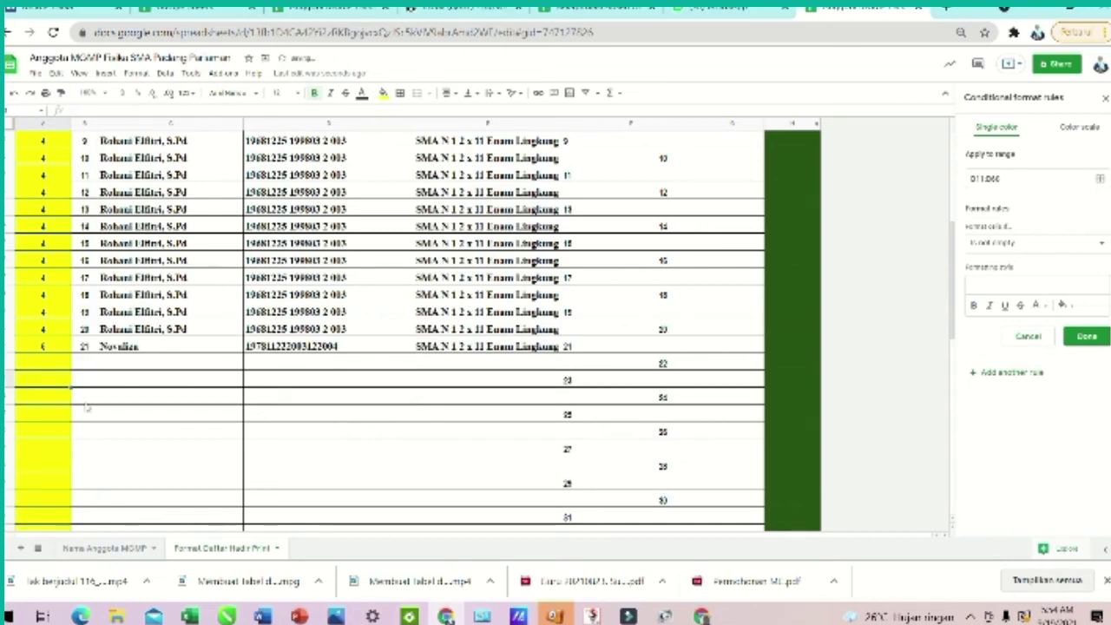
pyautogui.scroll(5, 705, 391)
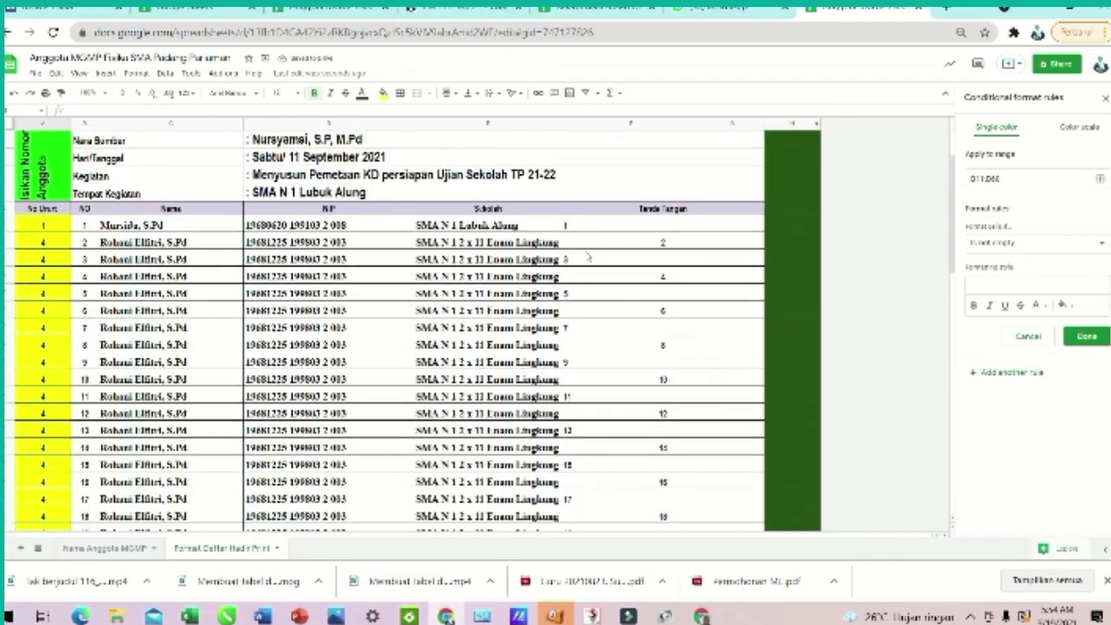
pyautogui.scroll(2, 590, 225)
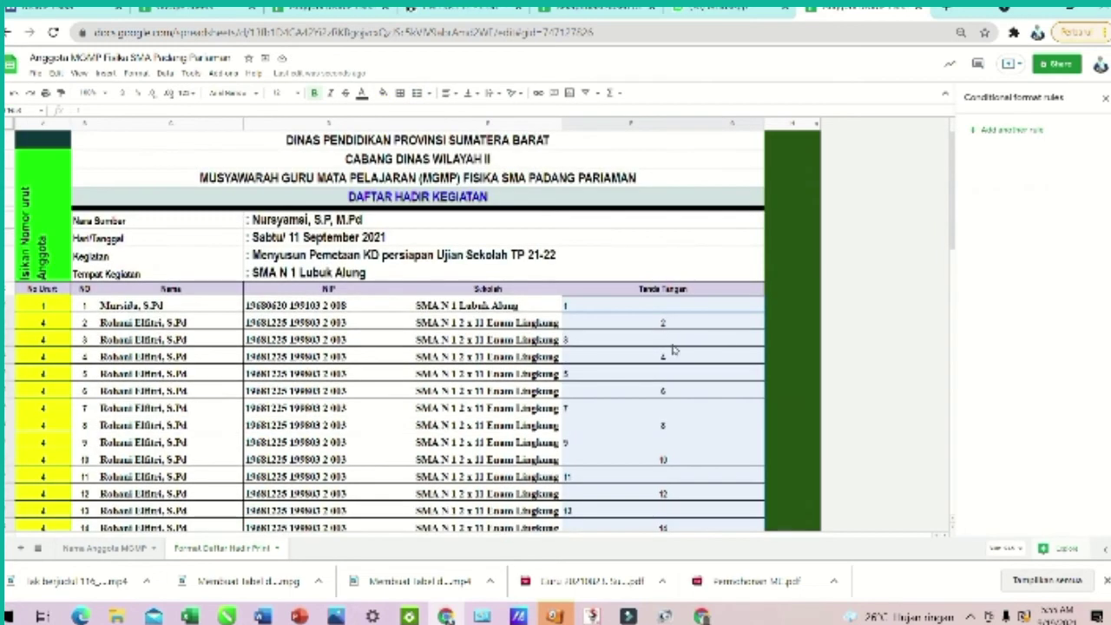
# Select F11:G68 in the Tanda Tangan column and start a 'Custom formula is' conditional formatting rule
pyautogui.moveTo(633, 311); pyautogui.dragTo(665, 399)
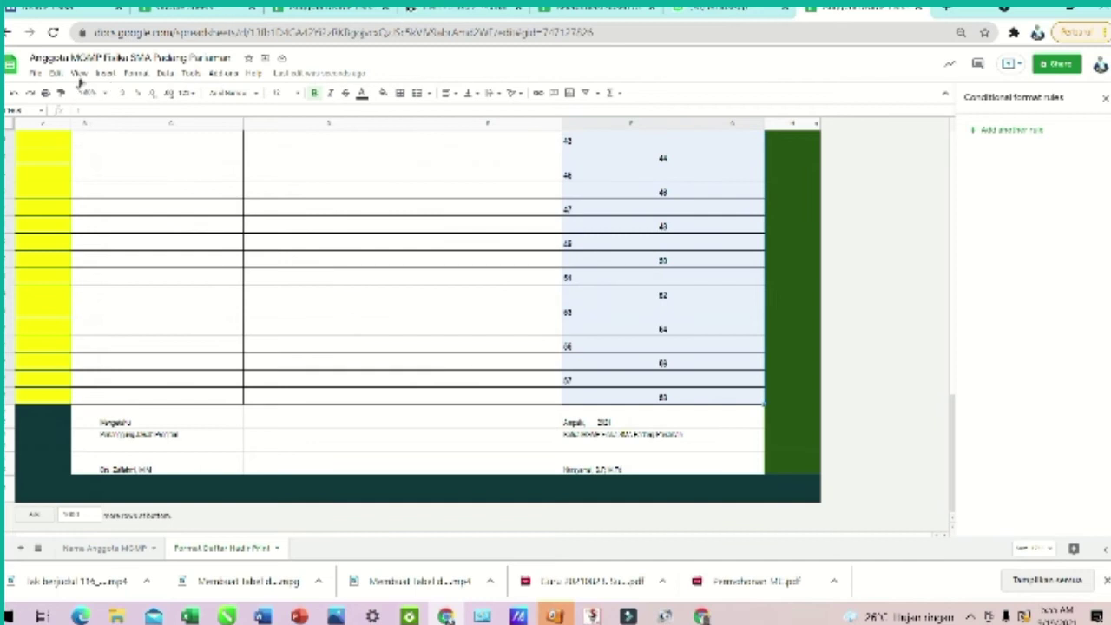
pyautogui.click(136, 74)
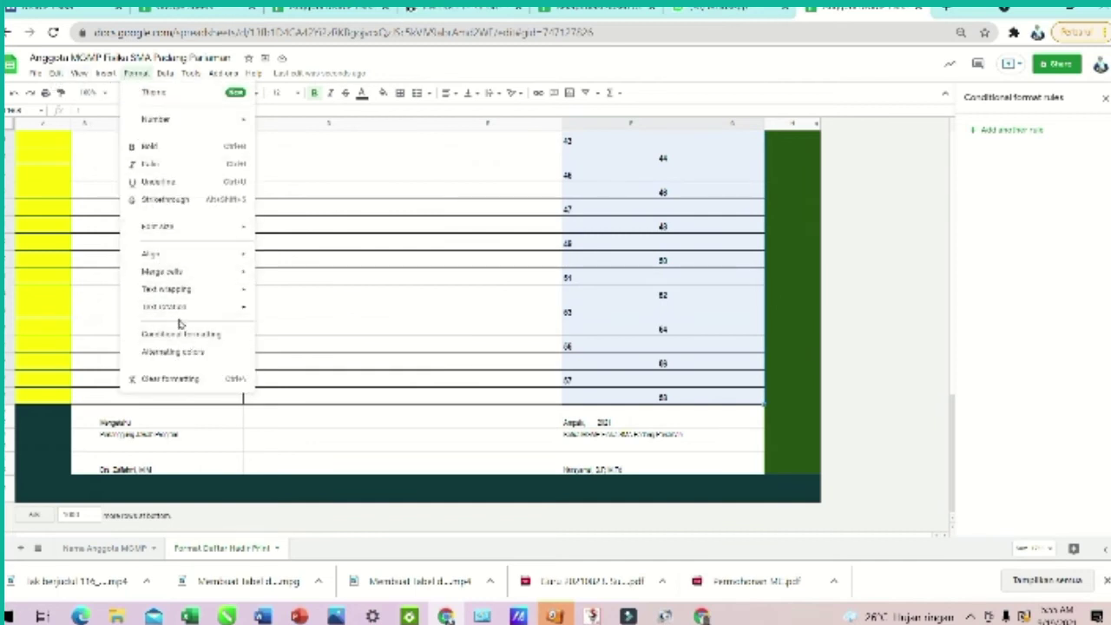
pyautogui.click(161, 339)
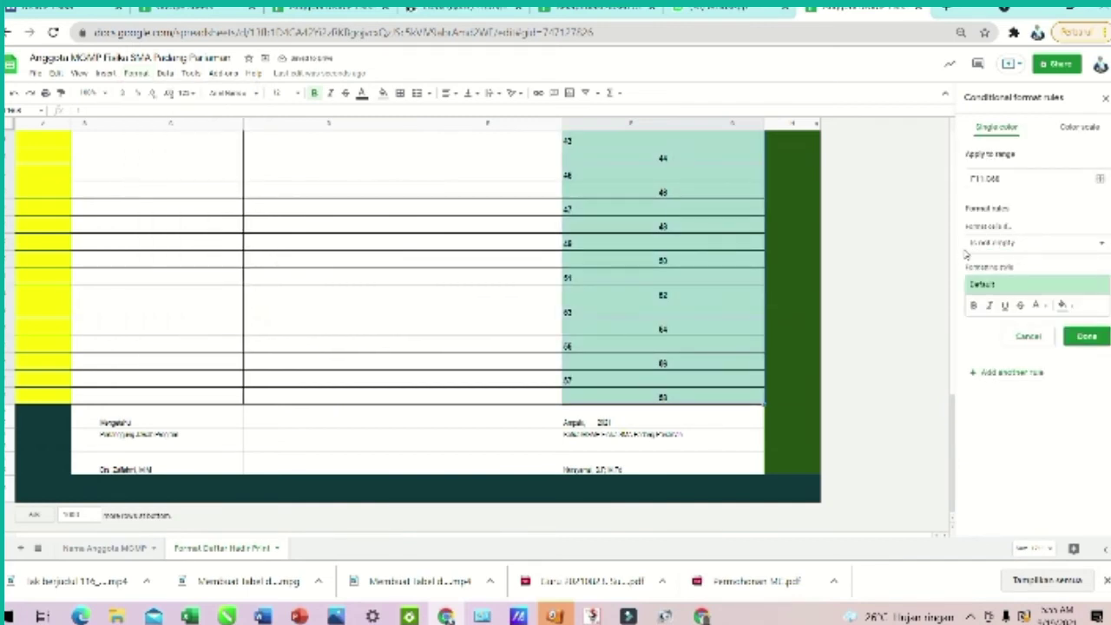
pyautogui.click(1097, 247)
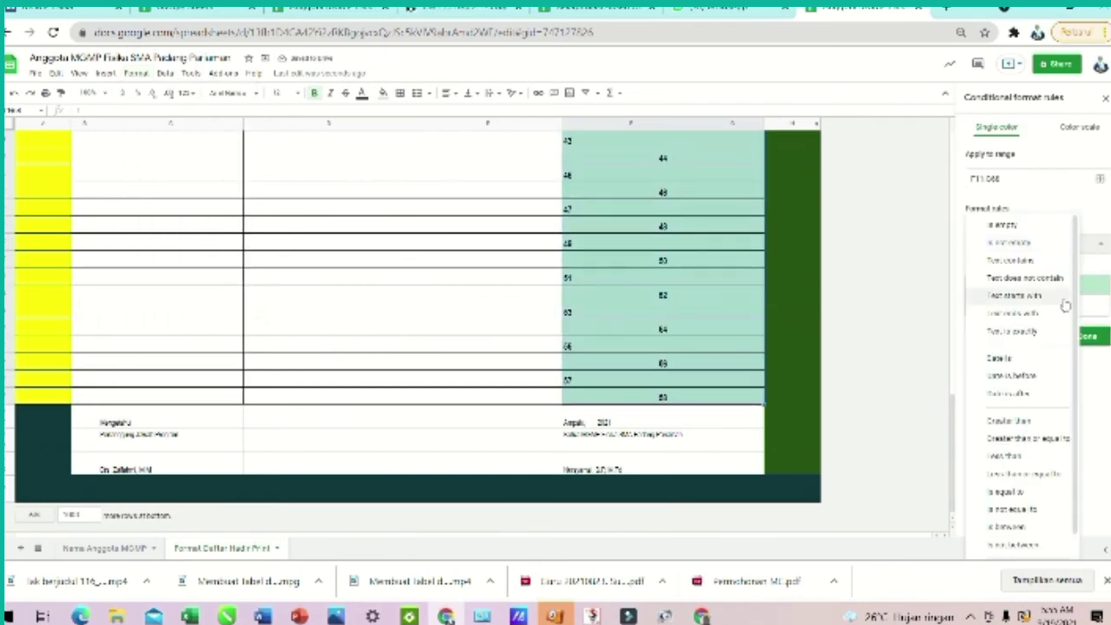
pyautogui.scroll(-1, 1058, 321)
pyautogui.click(1019, 546)
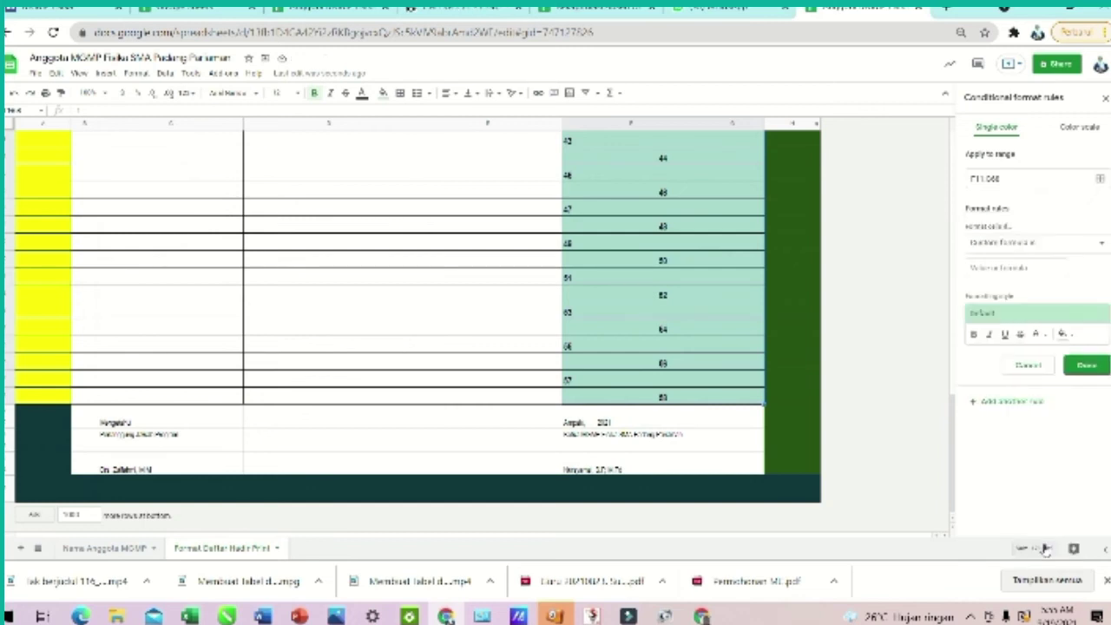
pyautogui.scroll(6, 642, 265)
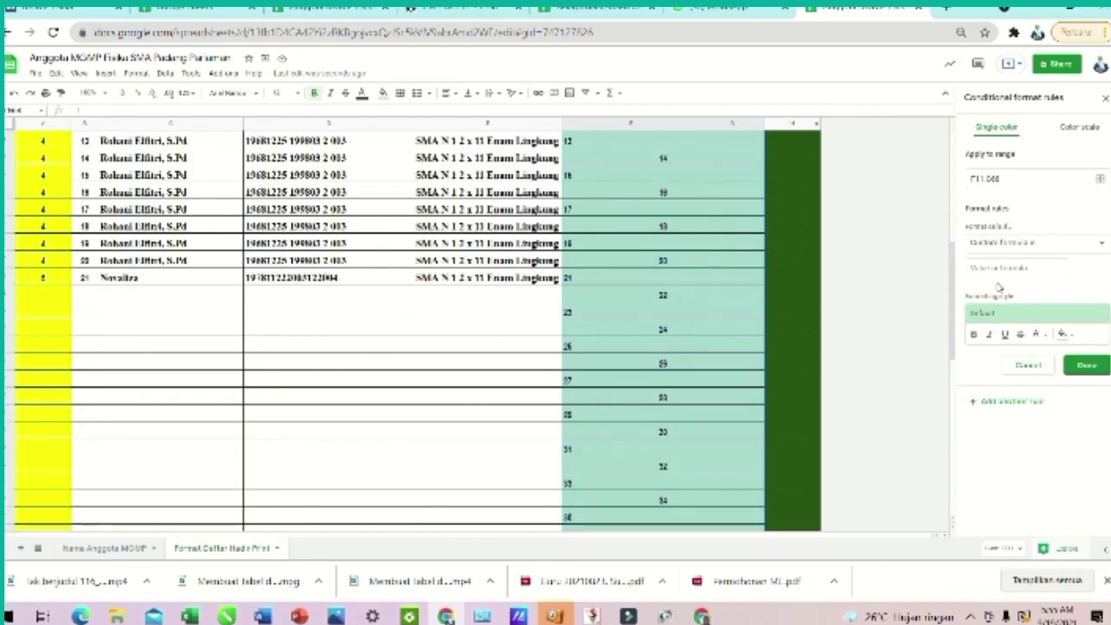
pyautogui.scroll(5, 375, 310)
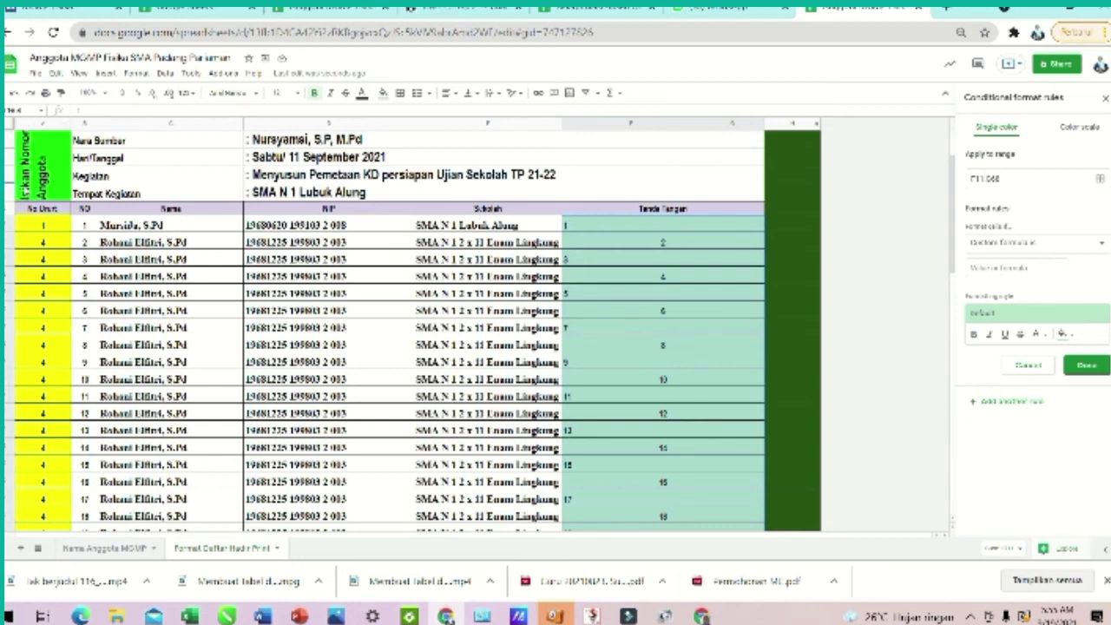
pyautogui.scroll(-4, 118, 336)
pyautogui.scroll(4, 117, 335)
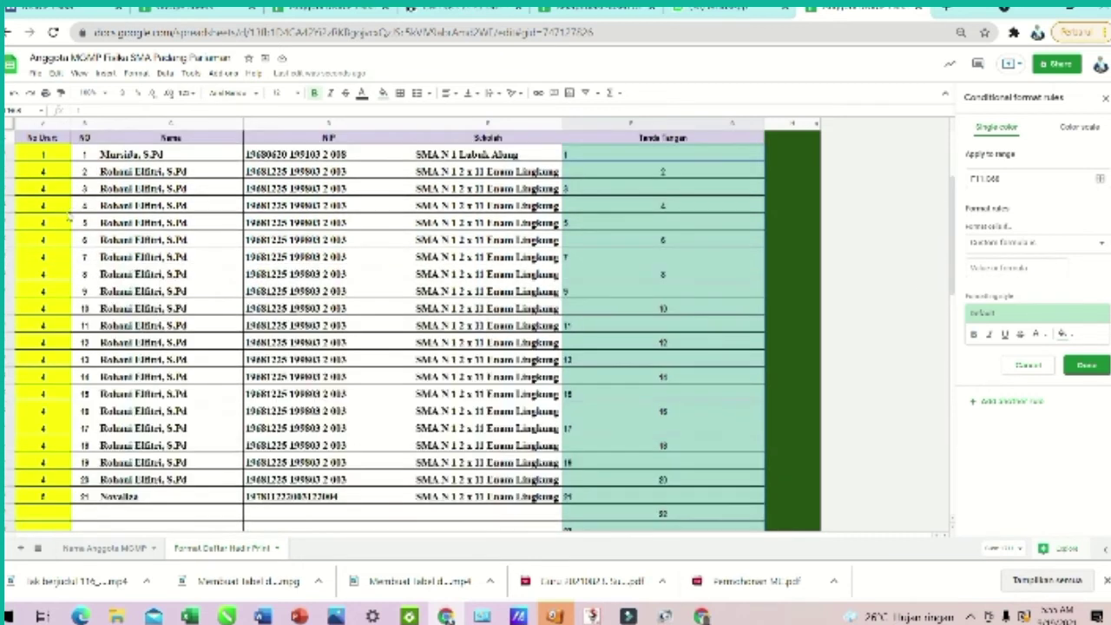
pyautogui.scroll(-5, 118, 336)
pyautogui.scroll(-6, 117, 335)
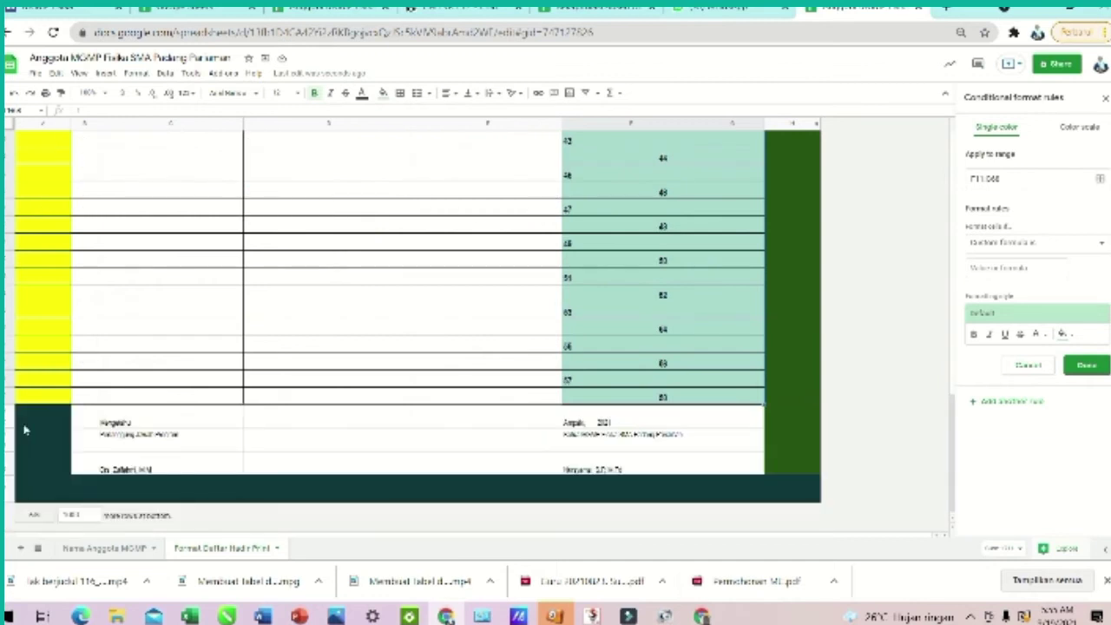
pyautogui.scroll(5, 819, 360)
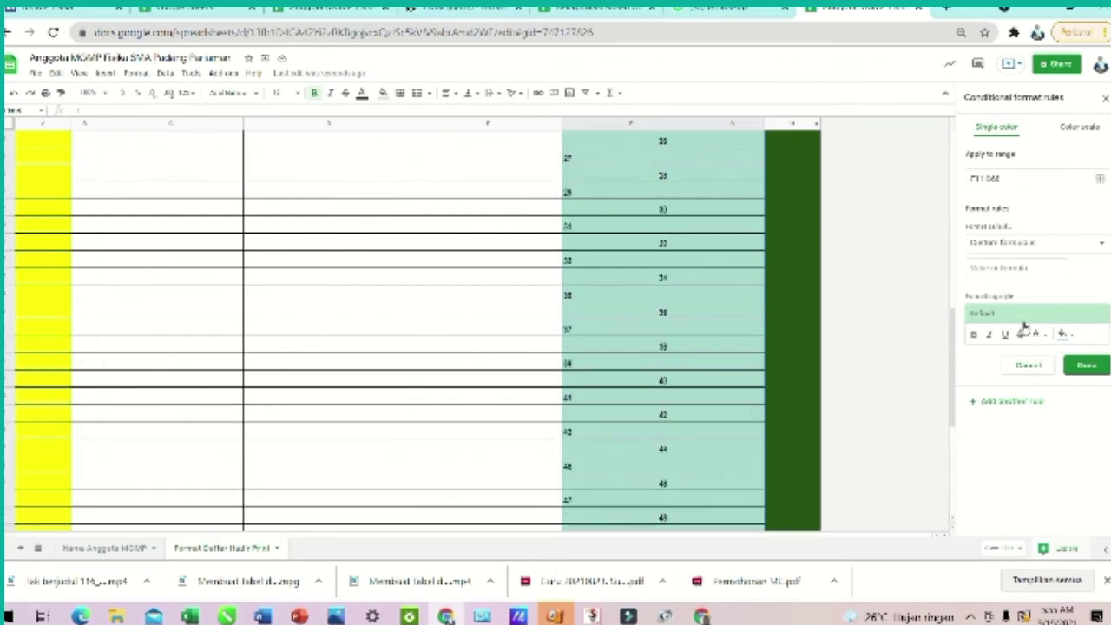
# Enter the rule's custom formula =If(A11,A68)<=0, referring to column A
pyautogui.click(991, 269)
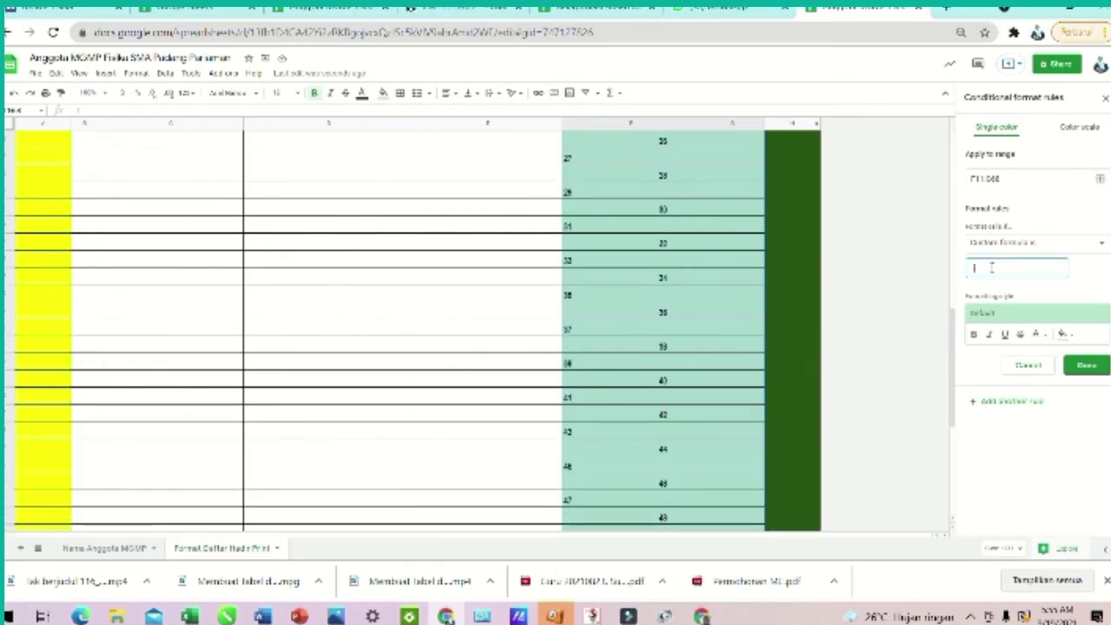
pyautogui.write('=A')
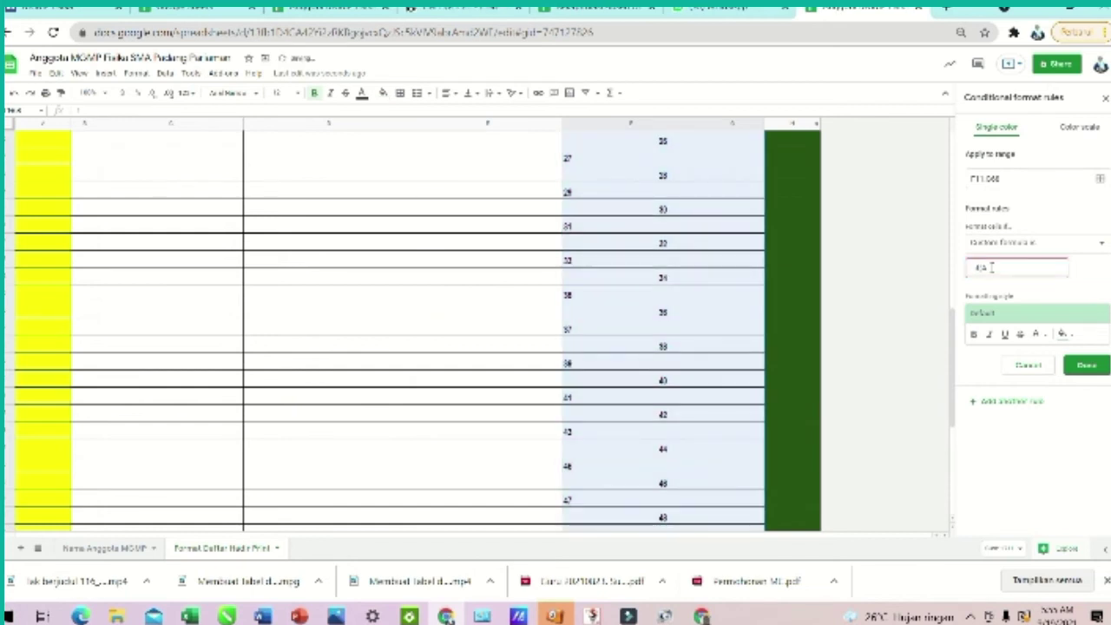
pyautogui.scroll(10, 35, 260)
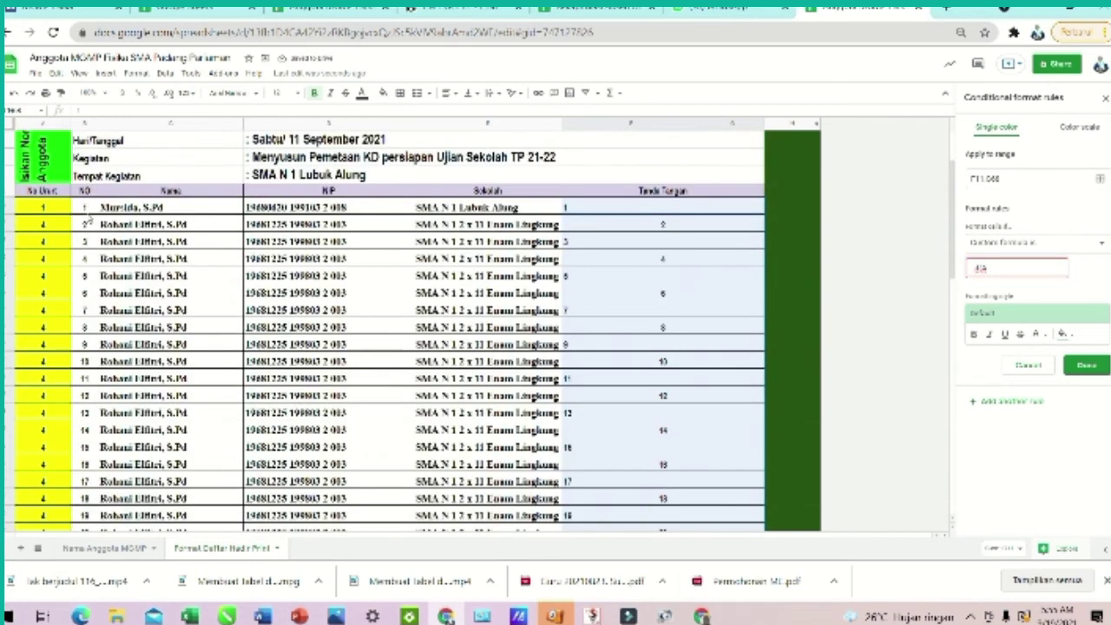
pyautogui.scroll(-1, 928, 254)
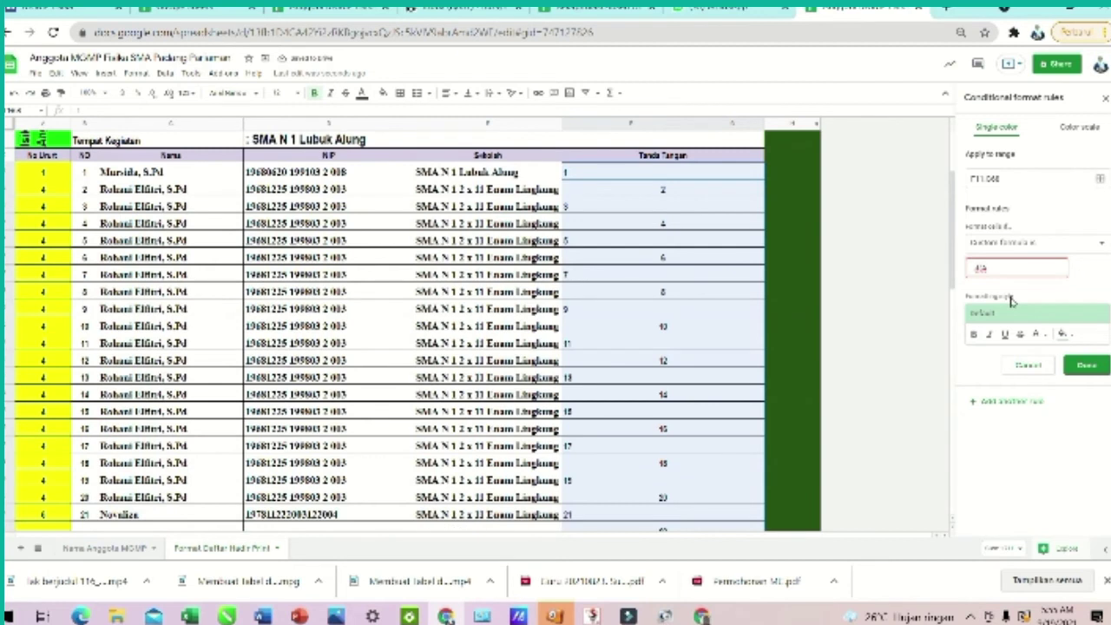
pyautogui.write('11,A68')
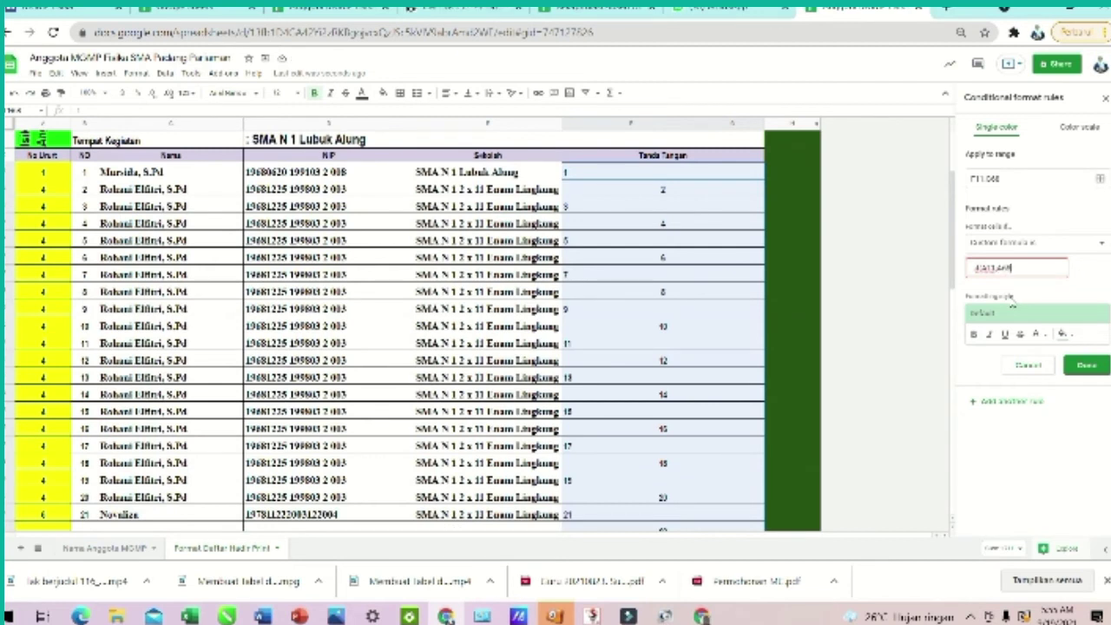
pyautogui.write(')<=0')
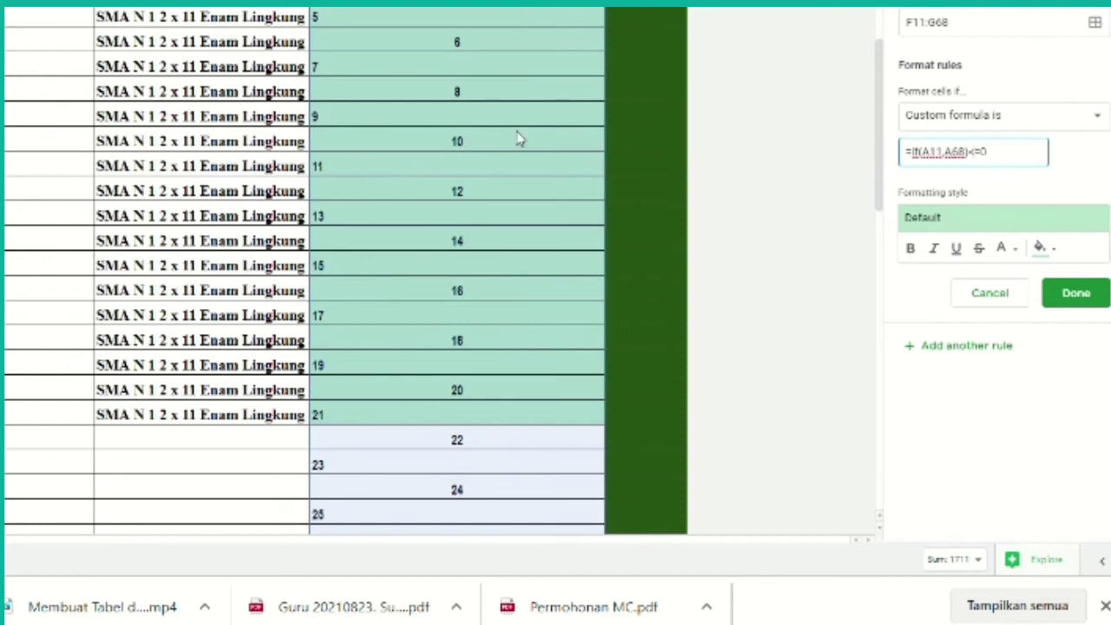
# Set the F11:G68 rule's fill colour to white
pyautogui.scroll(3, 419, 227)
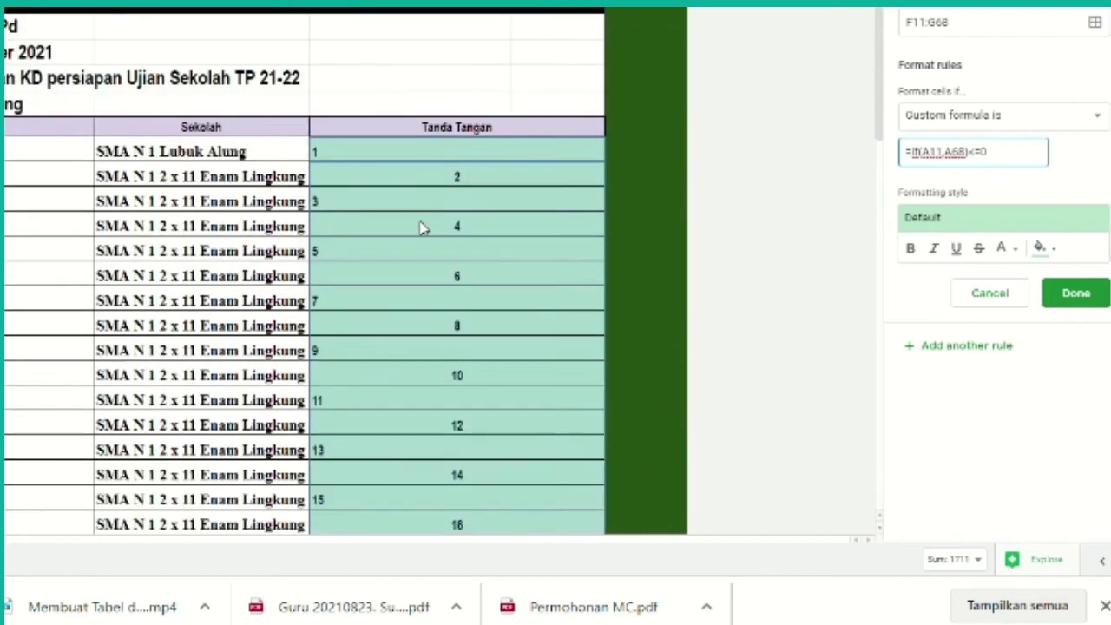
pyautogui.click(1052, 252)
pyautogui.click(1057, 253)
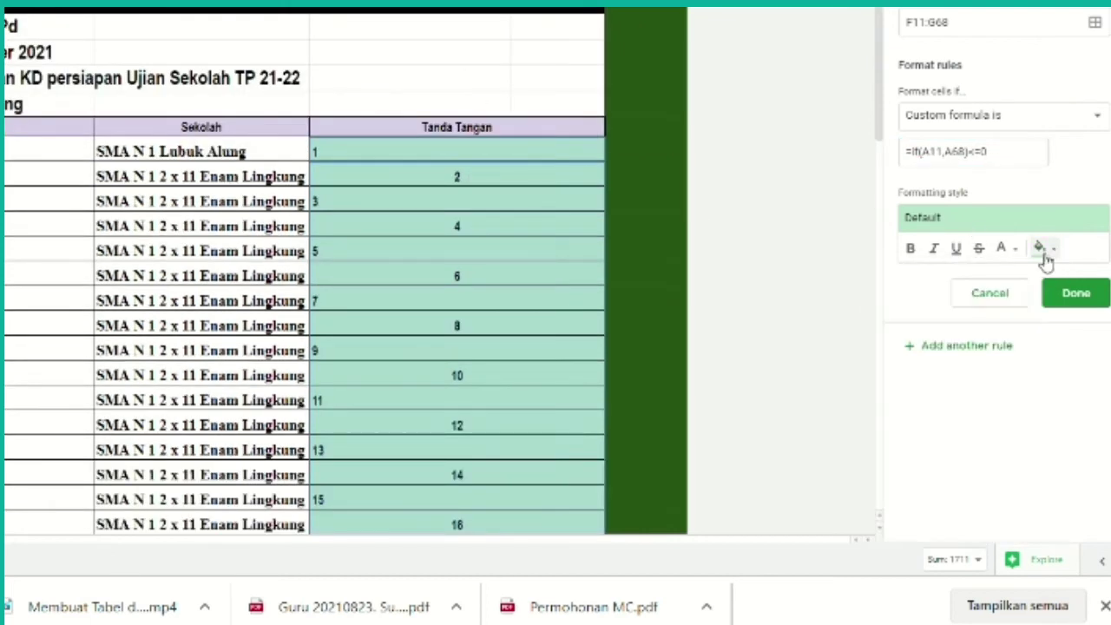
pyautogui.click(1054, 255)
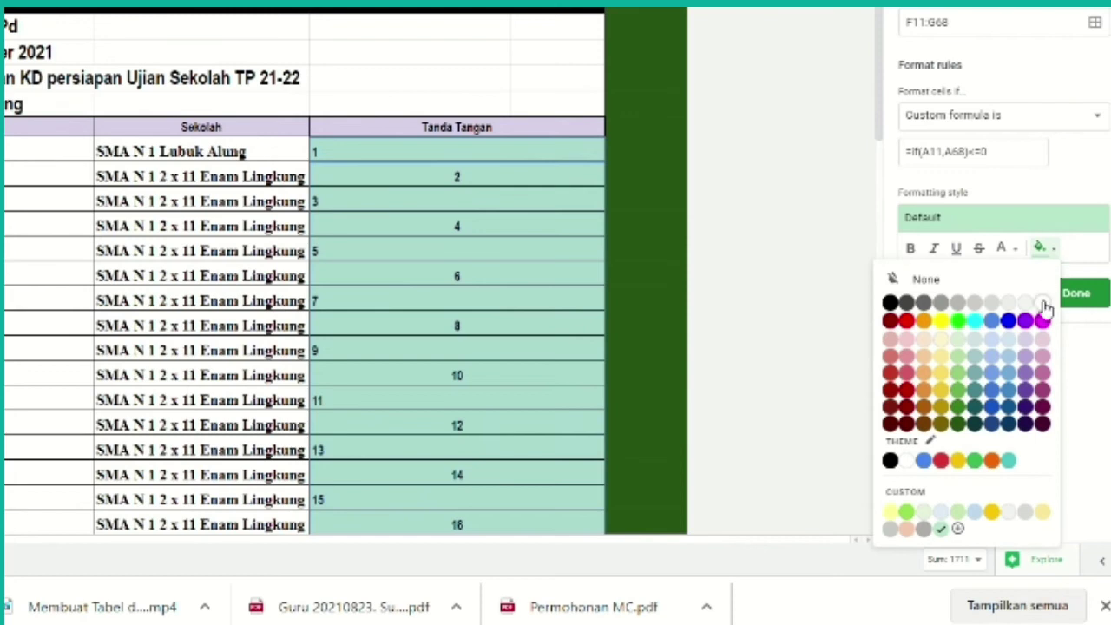
pyautogui.click(1042, 303)
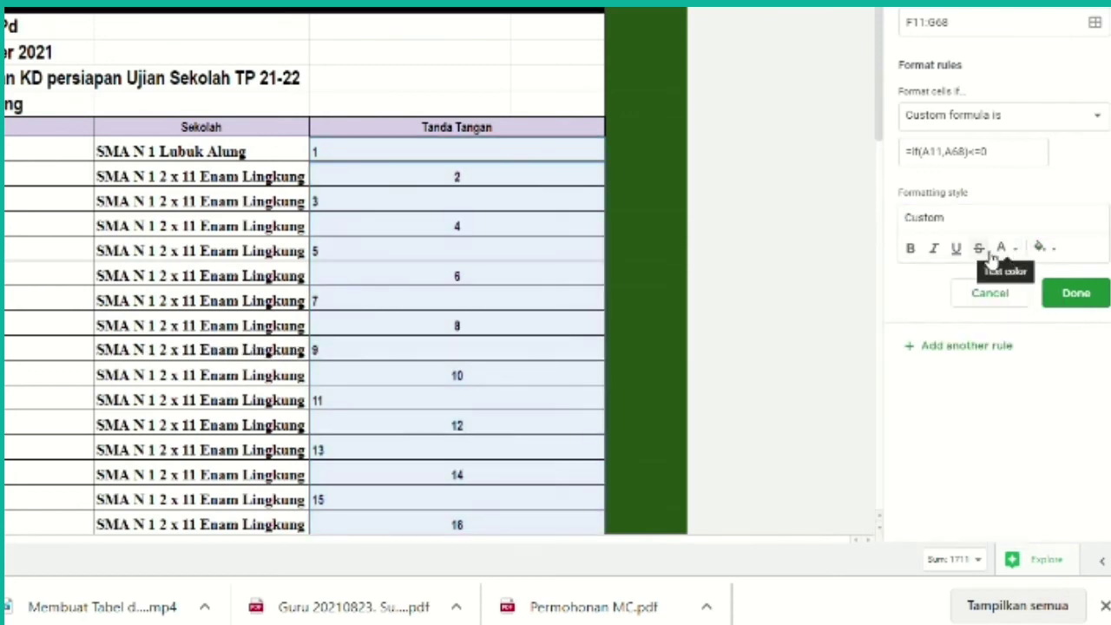
# Make the rule's text black, save it, and start another rule
pyautogui.click(1016, 251)
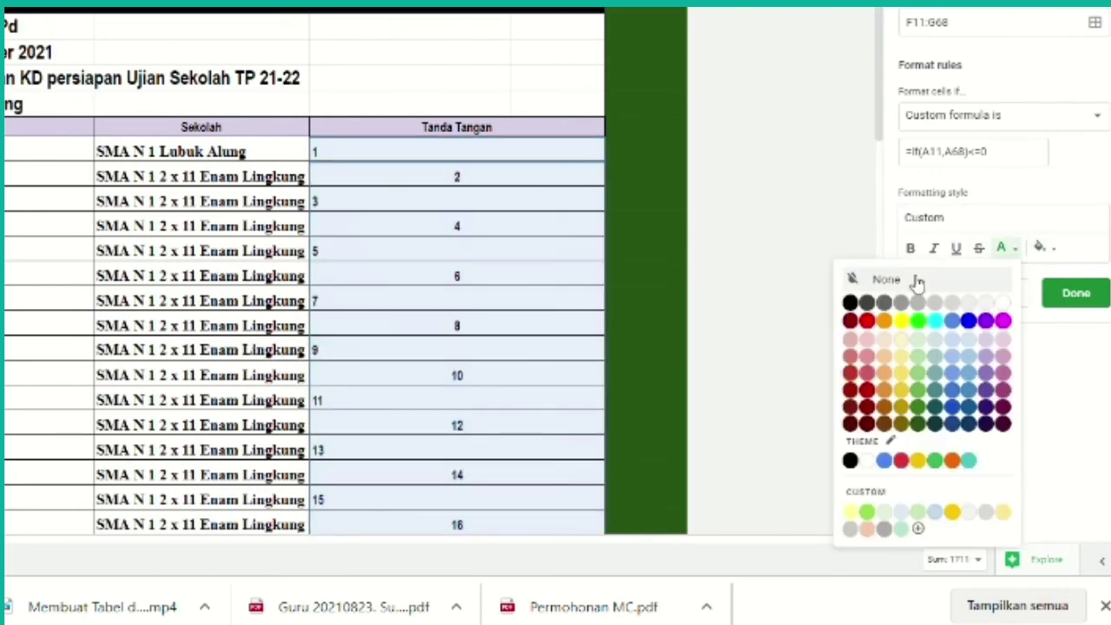
pyautogui.click(854, 302)
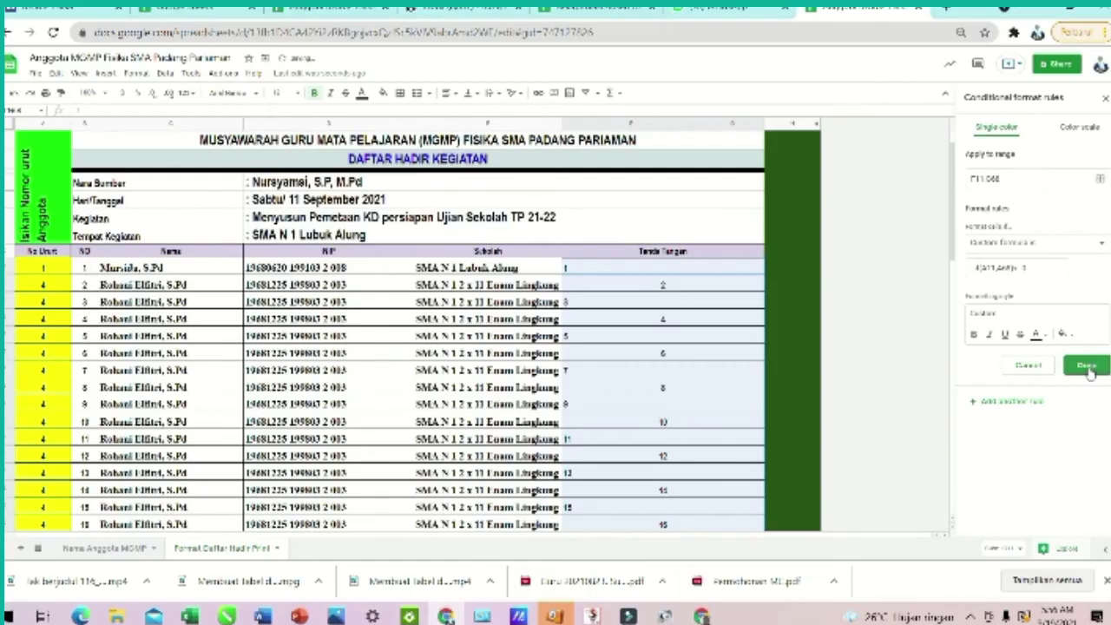
pyautogui.click(1087, 365)
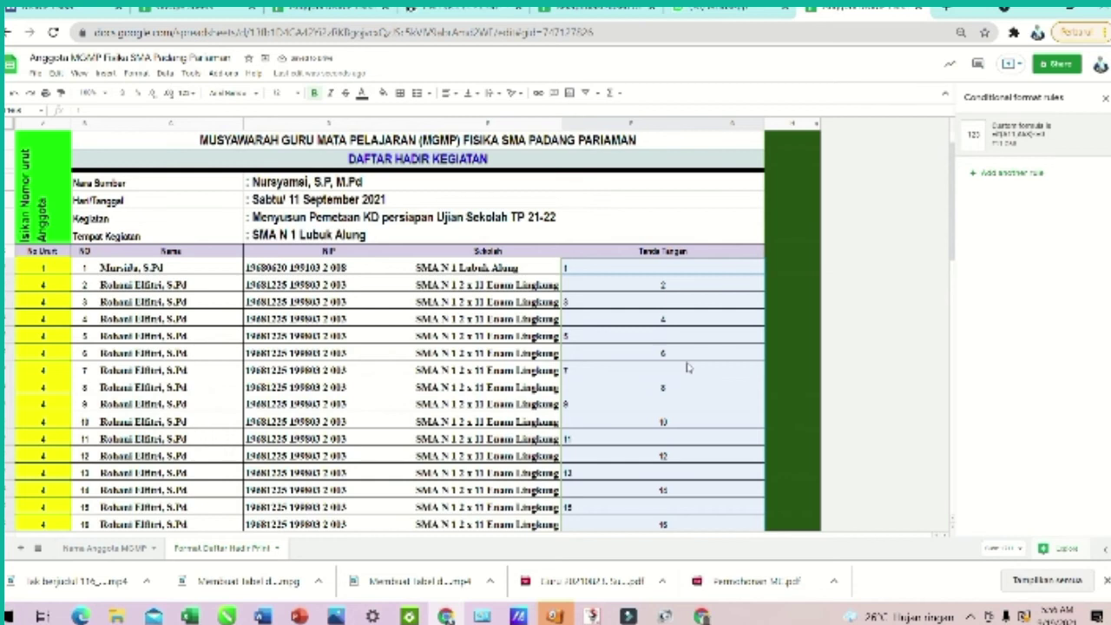
pyautogui.scroll(-10, 685, 368)
pyautogui.scroll(7, 885, 303)
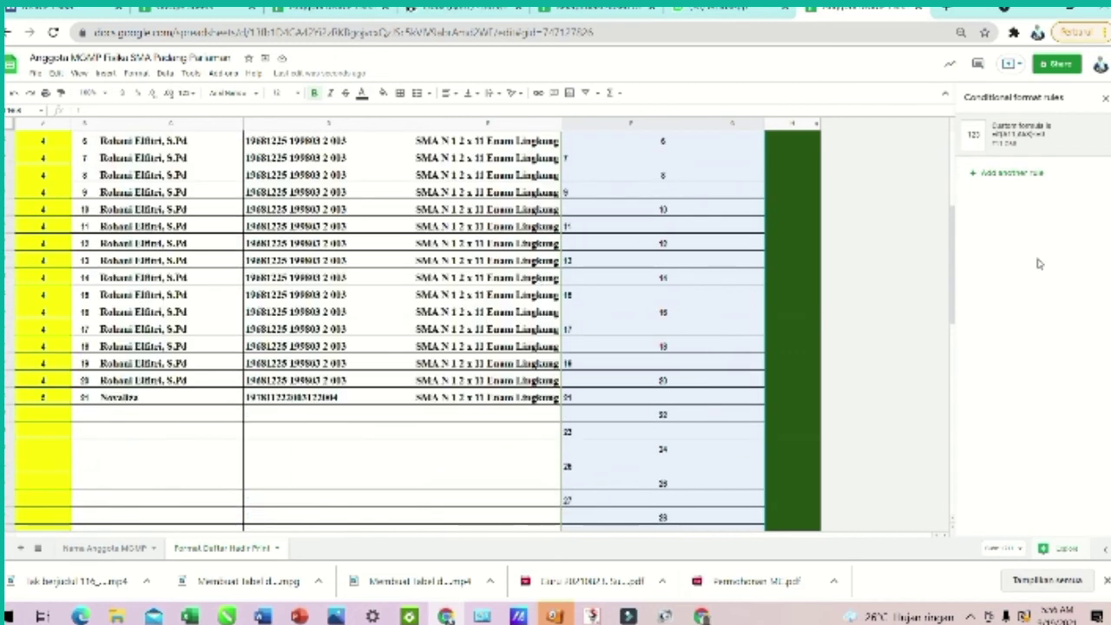
pyautogui.scroll(2, 662, 278)
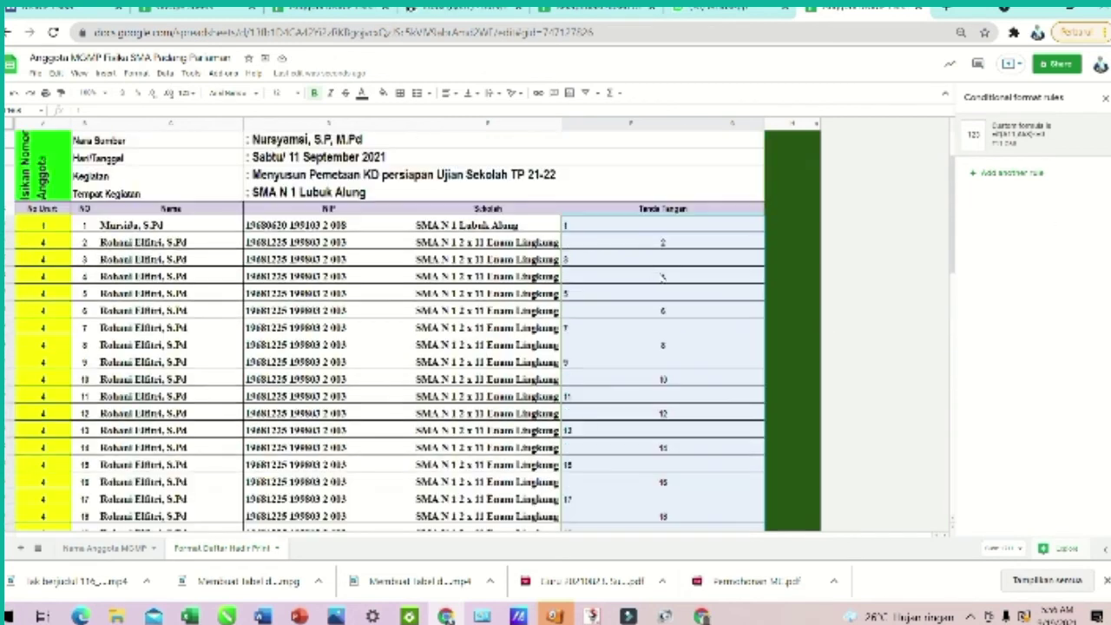
pyautogui.click(996, 172)
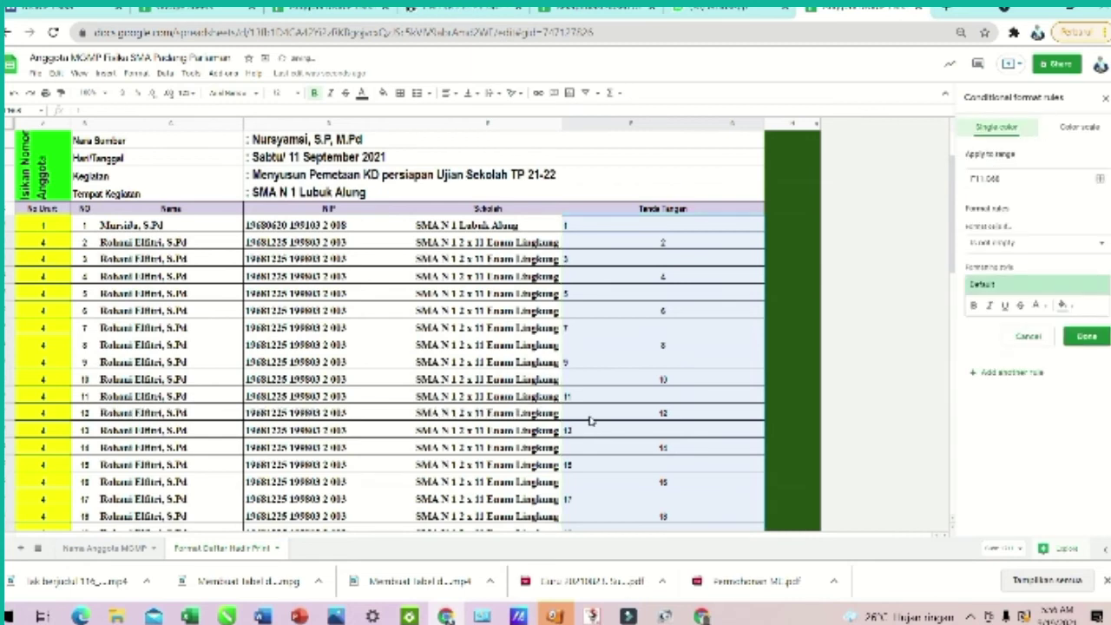
# Give the new F11:G68 rule no fill and white text to hide unused signature numbers
pyautogui.scroll(-3, 589, 421)
pyautogui.scroll(-3, 616, 373)
pyautogui.scroll(1, 667, 249)
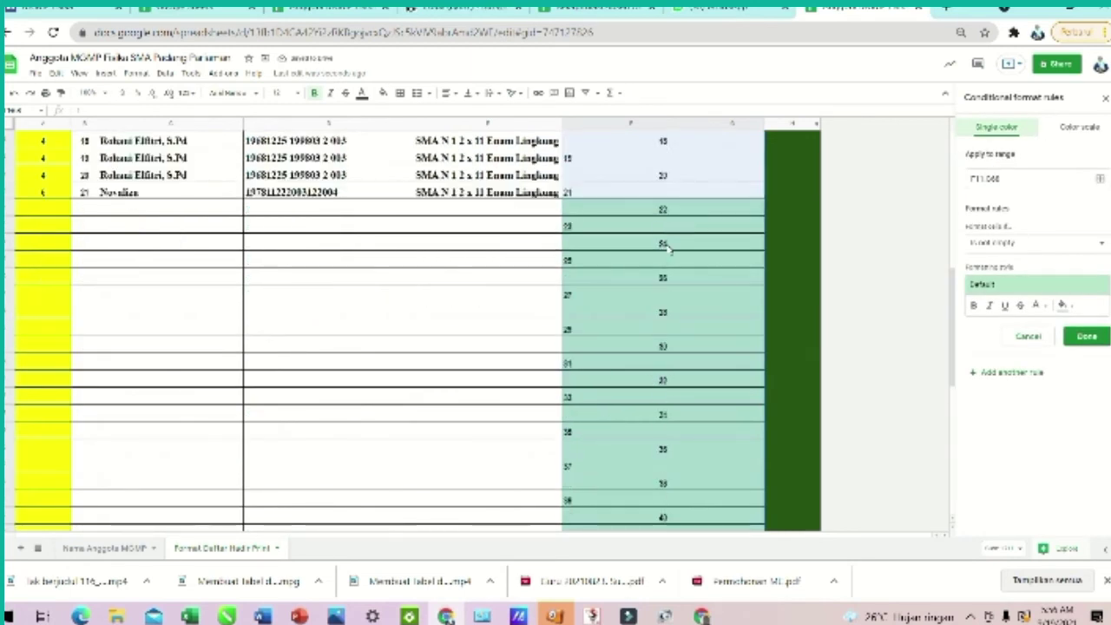
pyautogui.scroll(-5, 662, 358)
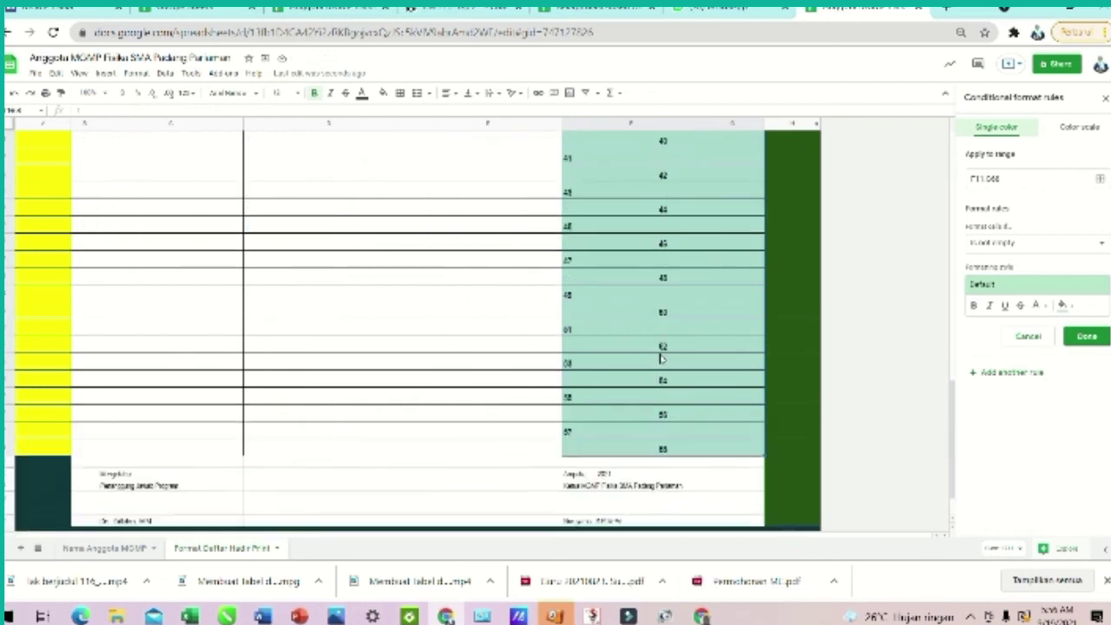
pyautogui.scroll(5, 659, 357)
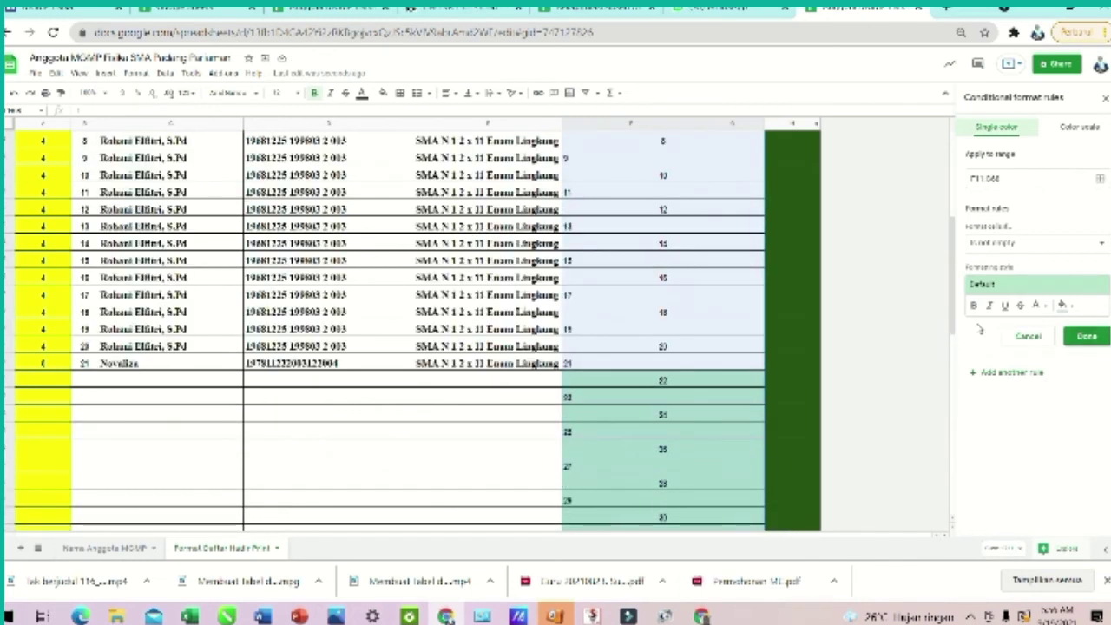
pyautogui.scroll(-2, 699, 359)
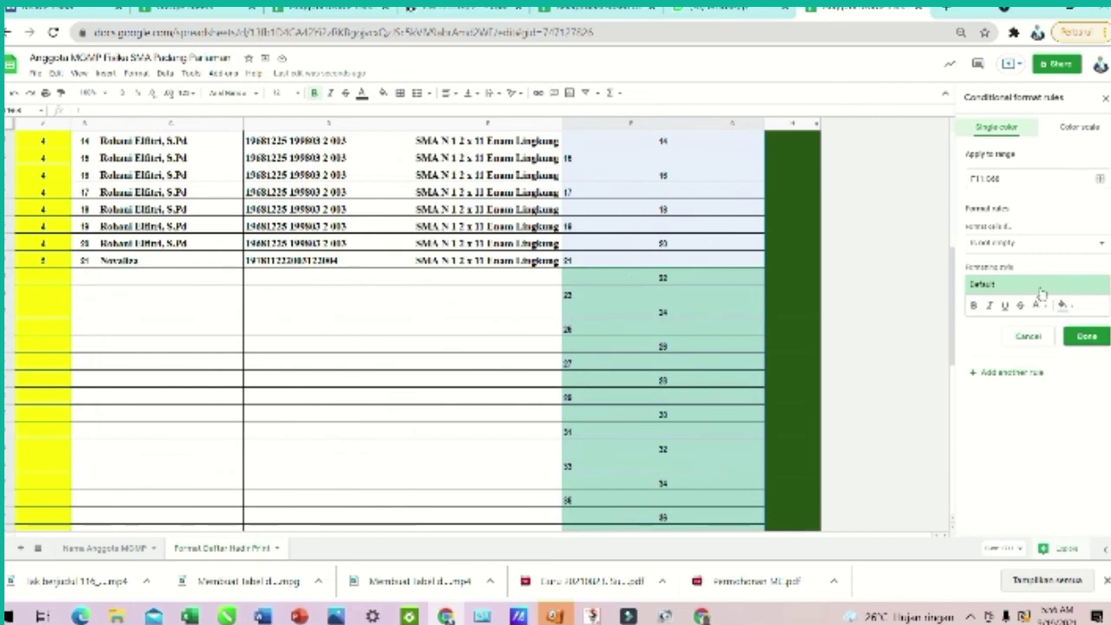
pyautogui.click(1063, 306)
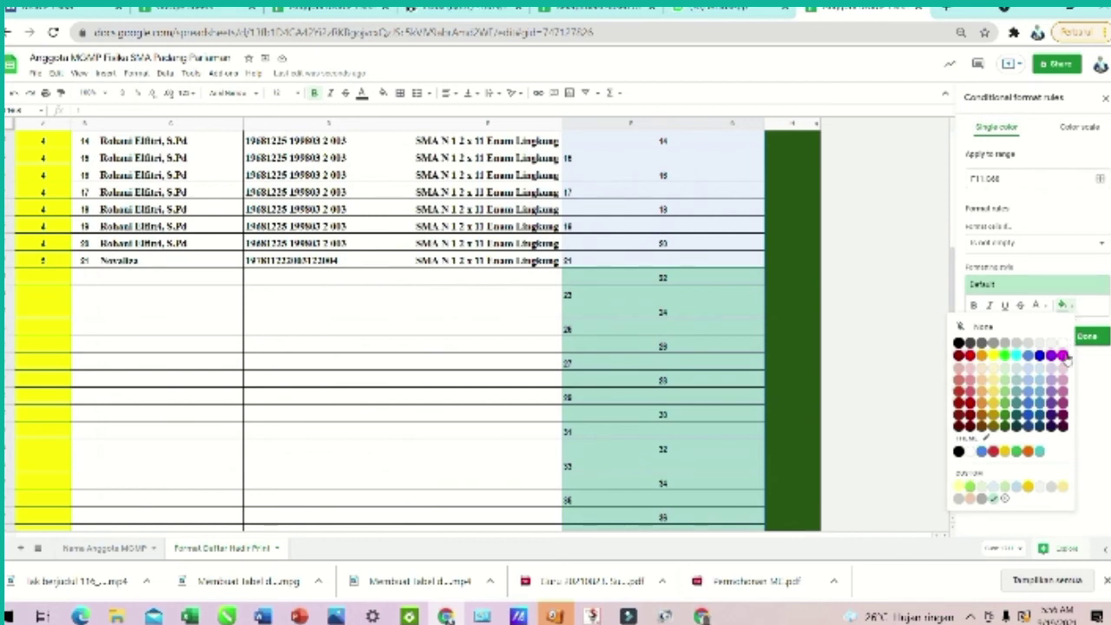
pyautogui.click(1064, 345)
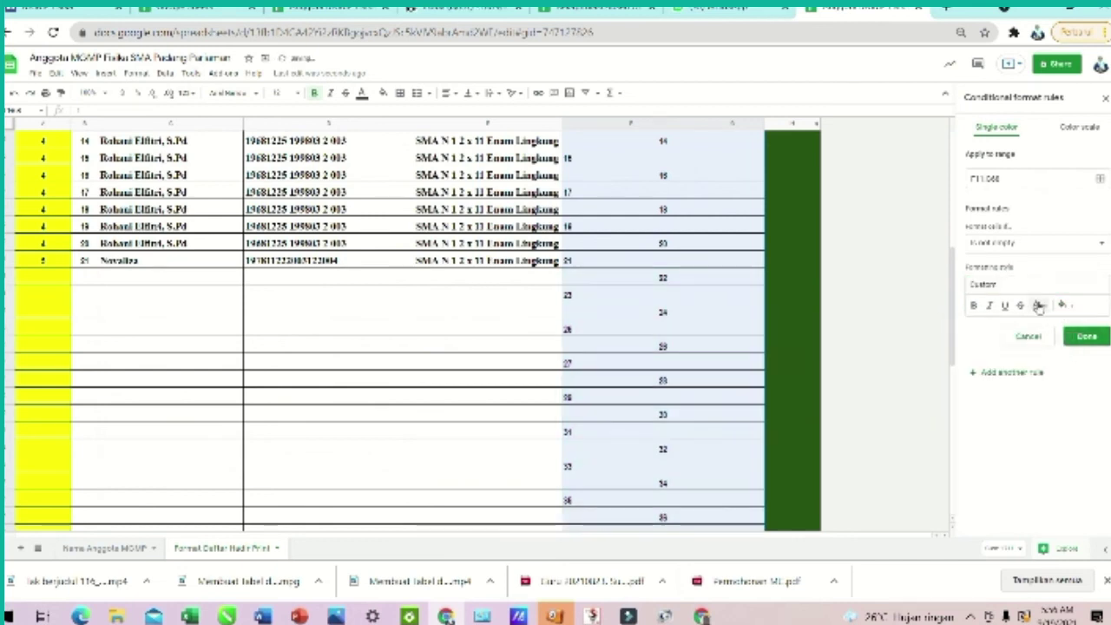
pyautogui.click(1043, 307)
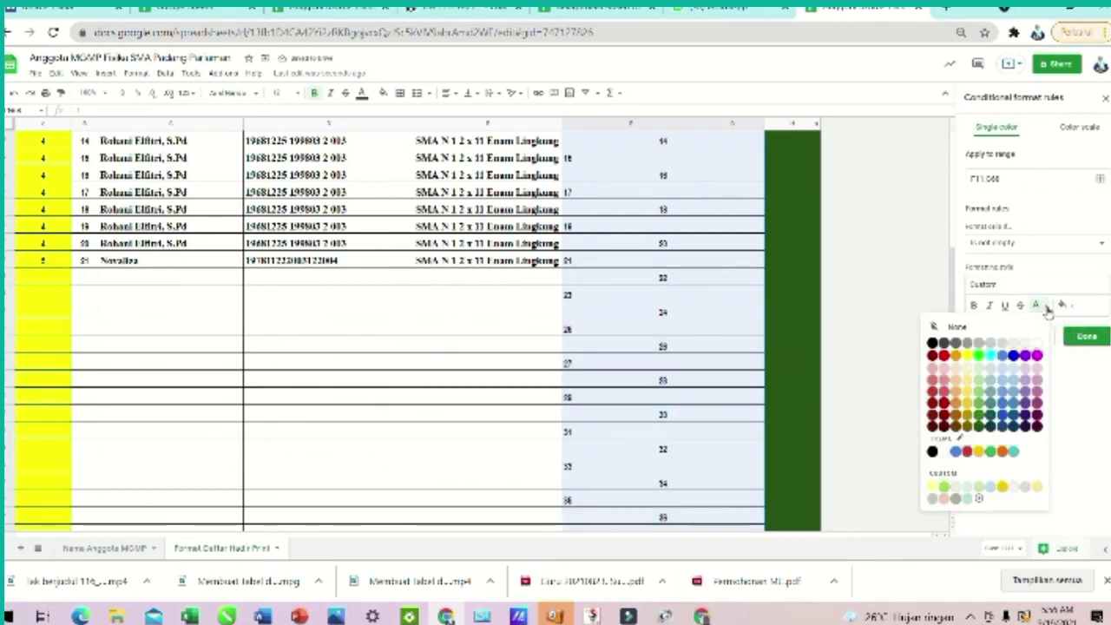
pyautogui.click(1037, 344)
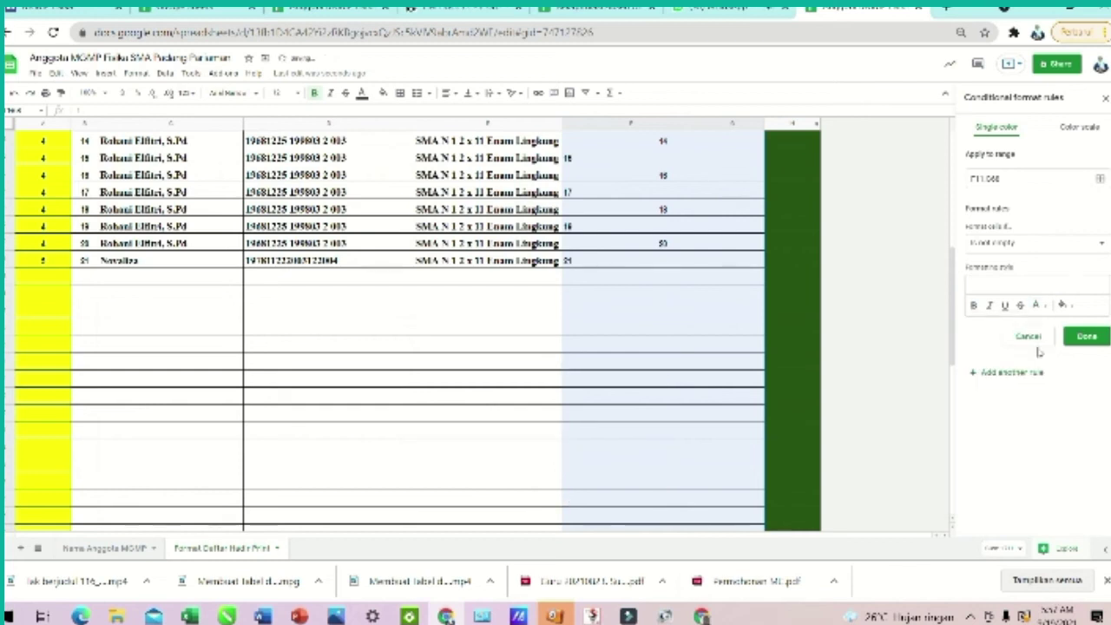
pyautogui.scroll(-5, 580, 352)
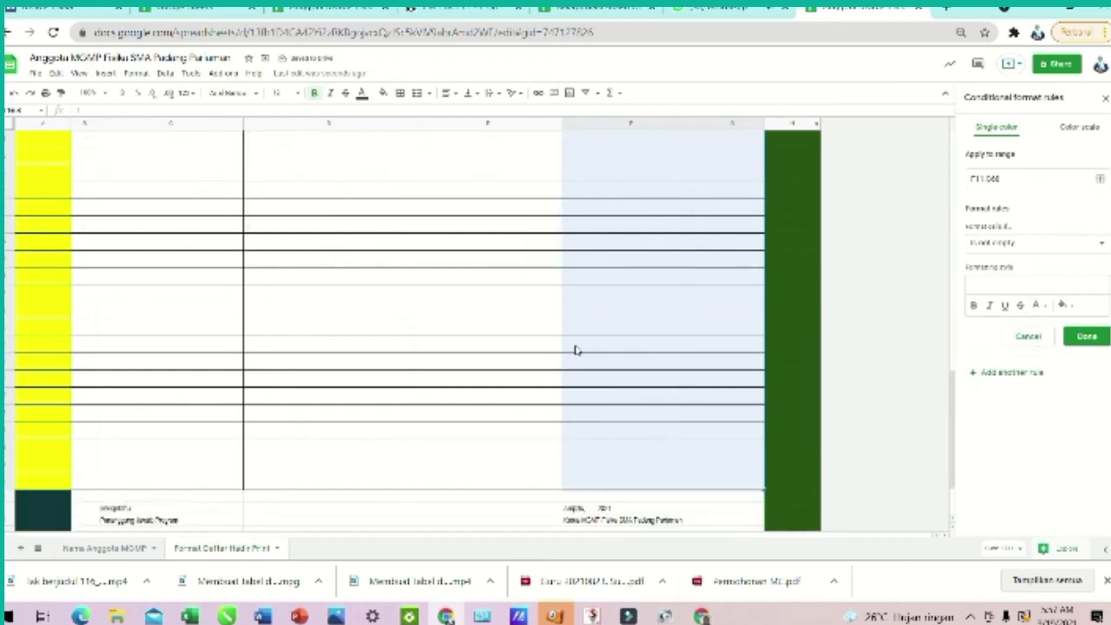
pyautogui.scroll(8, 578, 338)
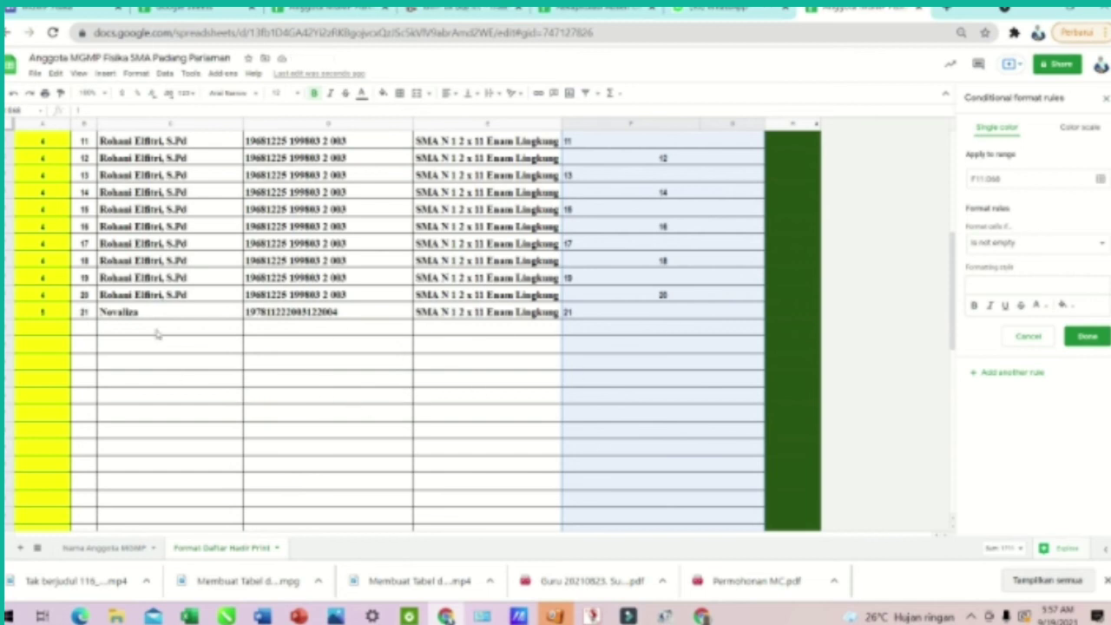
# Enter member number 8 in the next empty column A cell and save the second rule
pyautogui.click(57, 330)
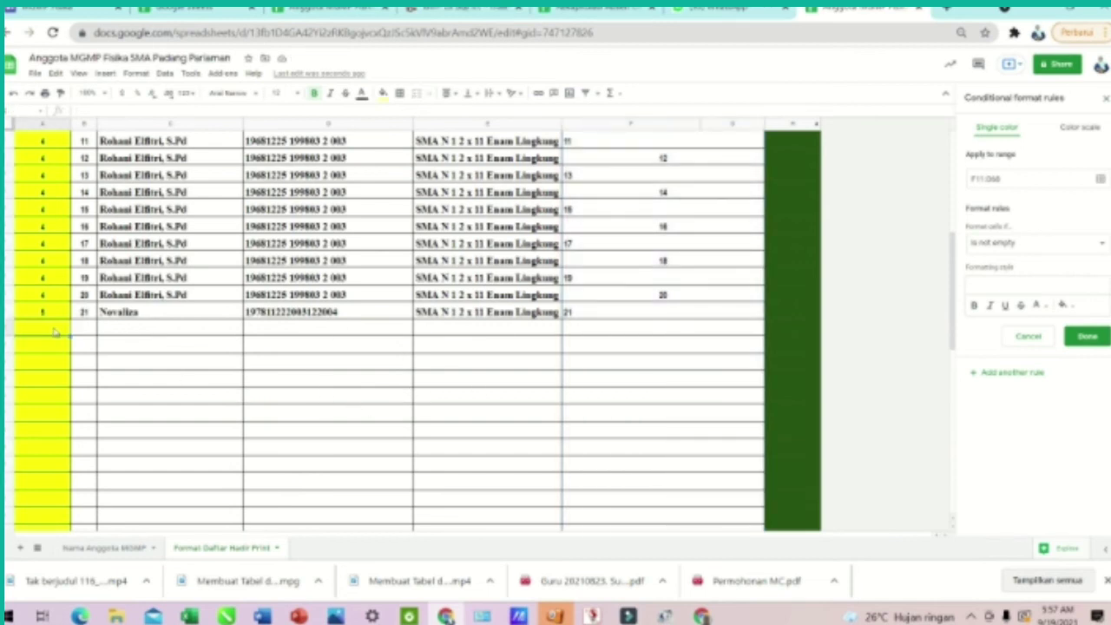
pyautogui.write('8')
pyautogui.press('Return')
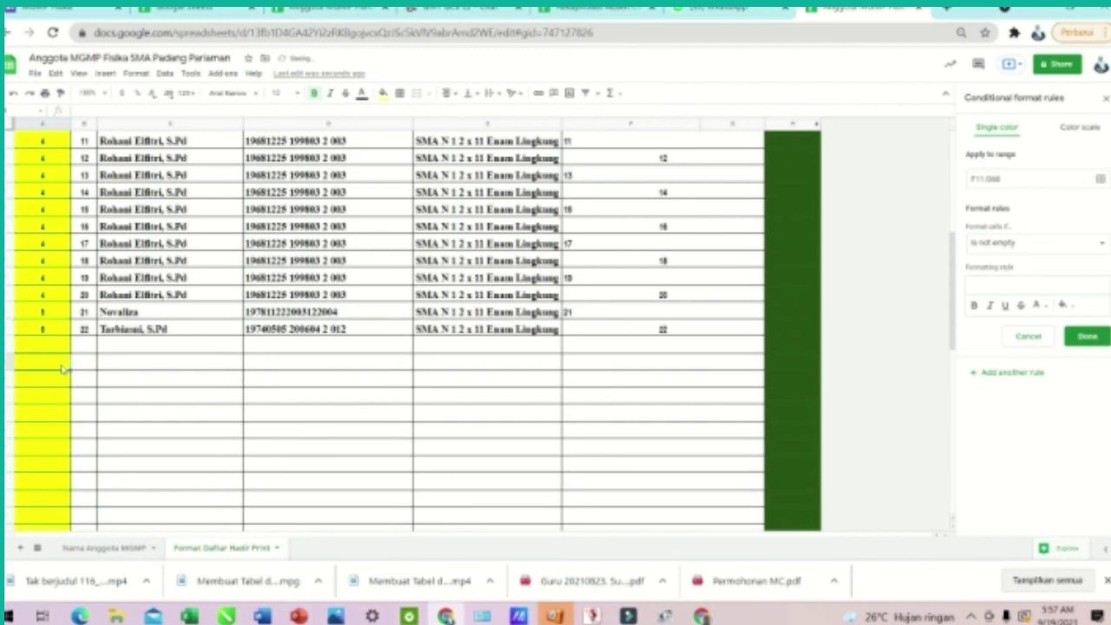
pyautogui.scroll(5, 446, 398)
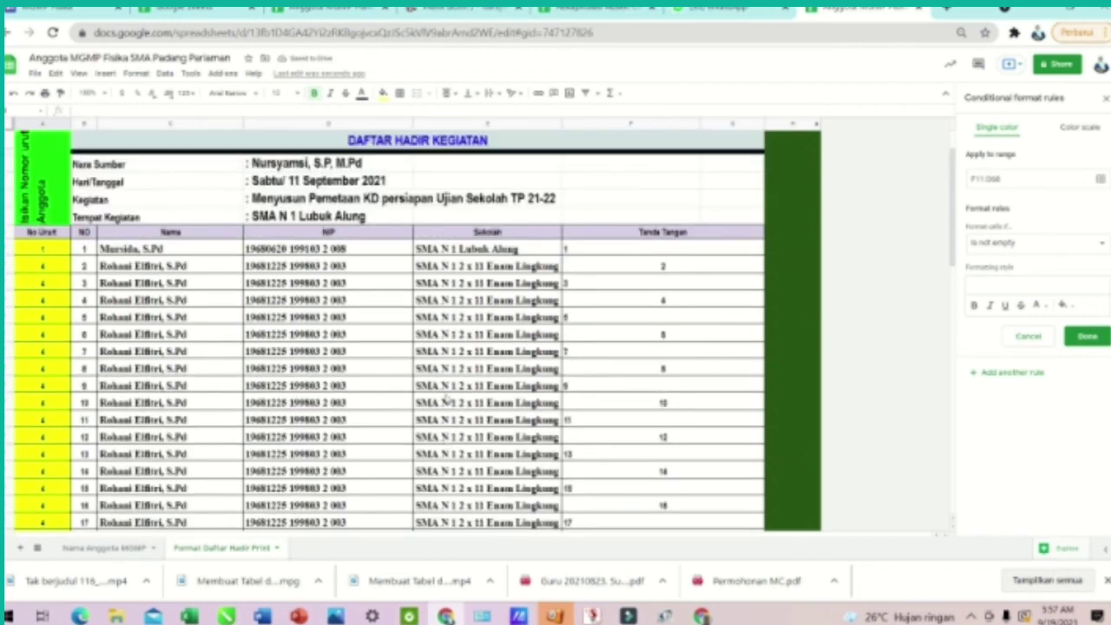
pyautogui.click(1085, 336)
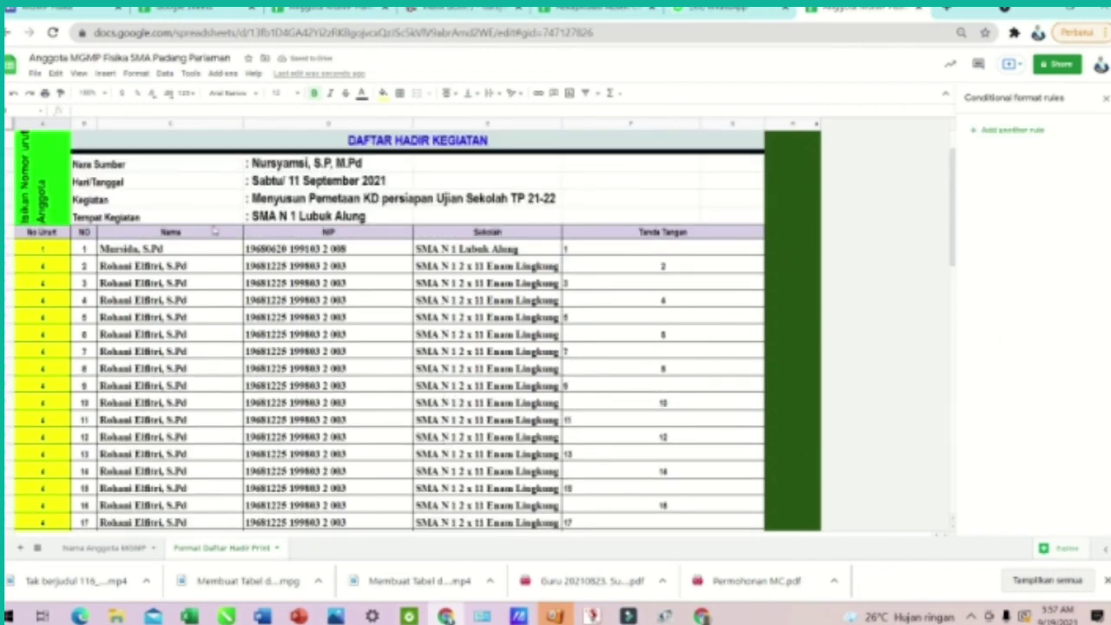
# Check the last member numbers and an empty row's formula, then select the first blank row
pyautogui.scroll(-1, 224, 272)
pyautogui.scroll(-5, 224, 272)
pyautogui.moveTo(42, 260); pyautogui.dragTo(70, 452)
pyautogui.scroll(-3, 170, 446)
pyautogui.scroll(10, 170, 446)
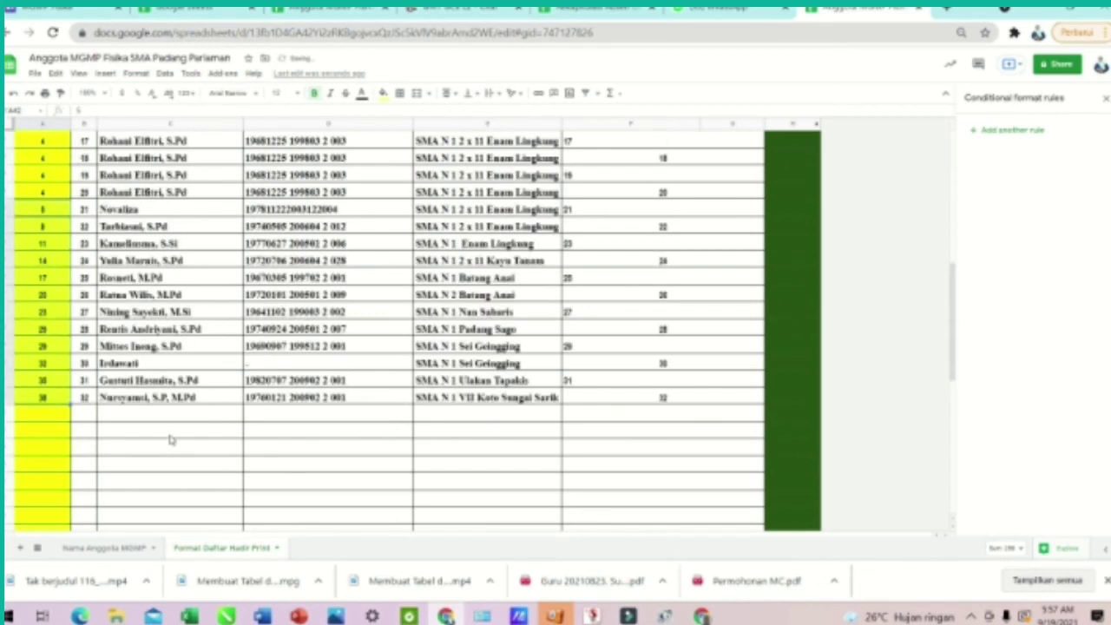
pyautogui.scroll(-7, 171, 424)
pyautogui.scroll(-2, 171, 424)
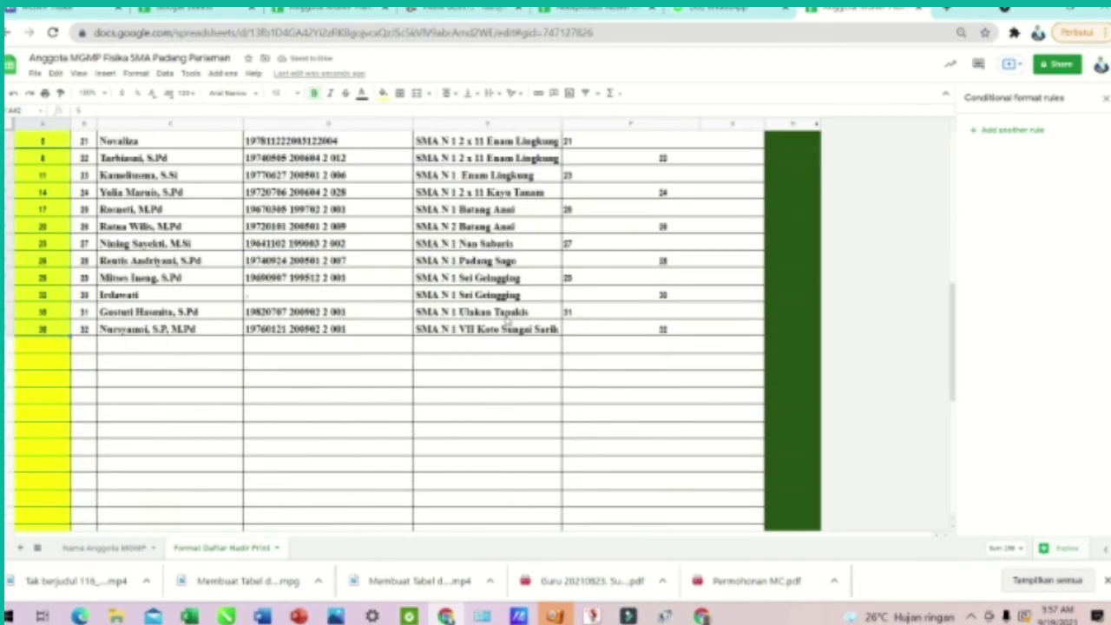
pyautogui.click(149, 361)
pyautogui.scroll(-6, 164, 415)
pyautogui.scroll(3, 154, 409)
pyautogui.scroll(2, 154, 408)
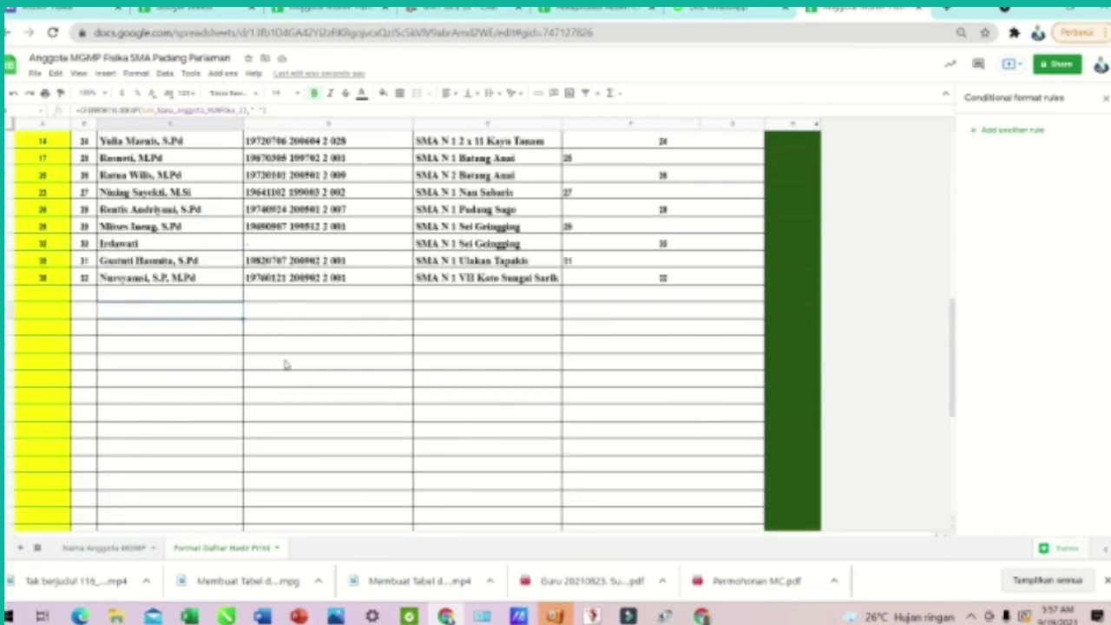
pyautogui.scroll(2, 109, 330)
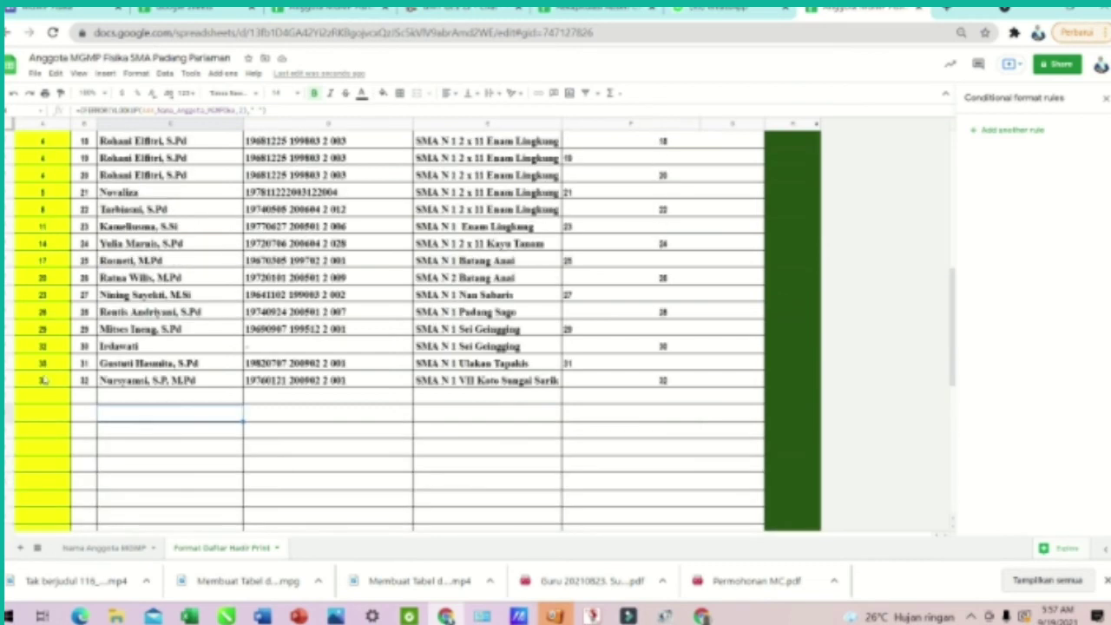
pyautogui.click(7, 395)
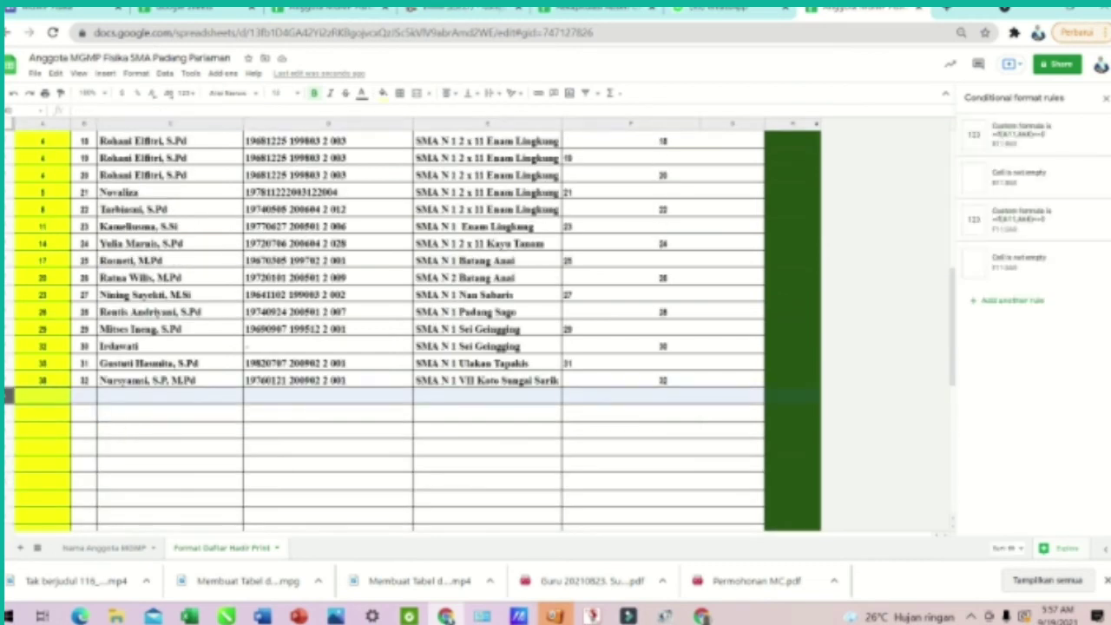
# Hide the unused blank rows 43–68 between the last member and the footer
pyautogui.moveTo(7, 424)
pyautogui.mouseDown()
pyautogui.moveTo(7, 396)
pyautogui.moveTo(7, 526)
pyautogui.mouseUp()
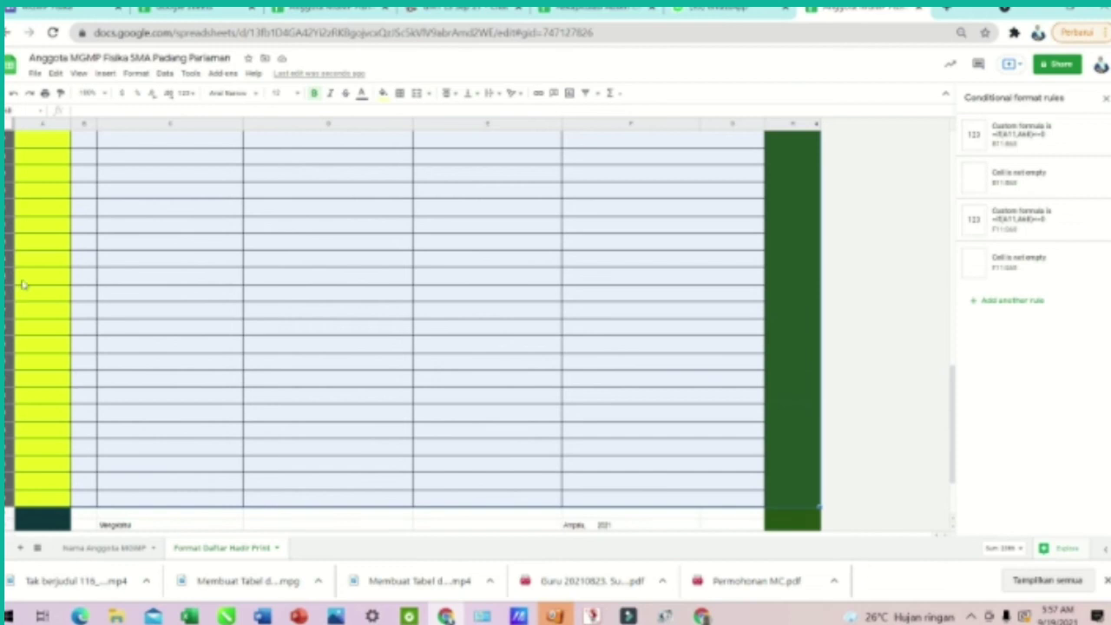
pyautogui.scroll(2, 17, 177)
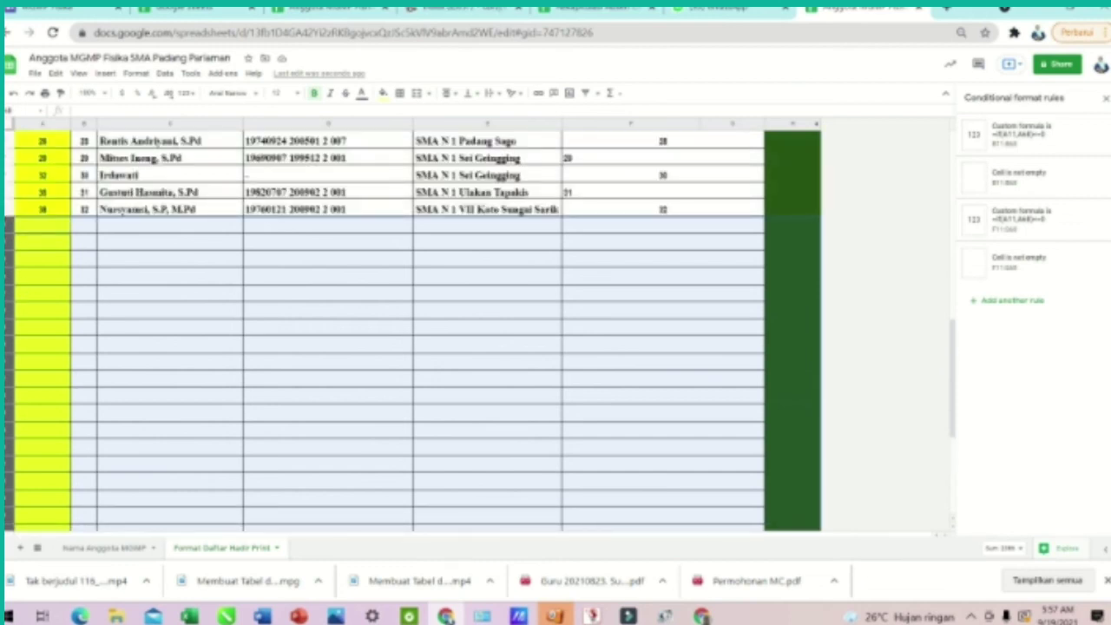
pyautogui.rightClick(7, 218)
pyautogui.moveTo(52, 279)
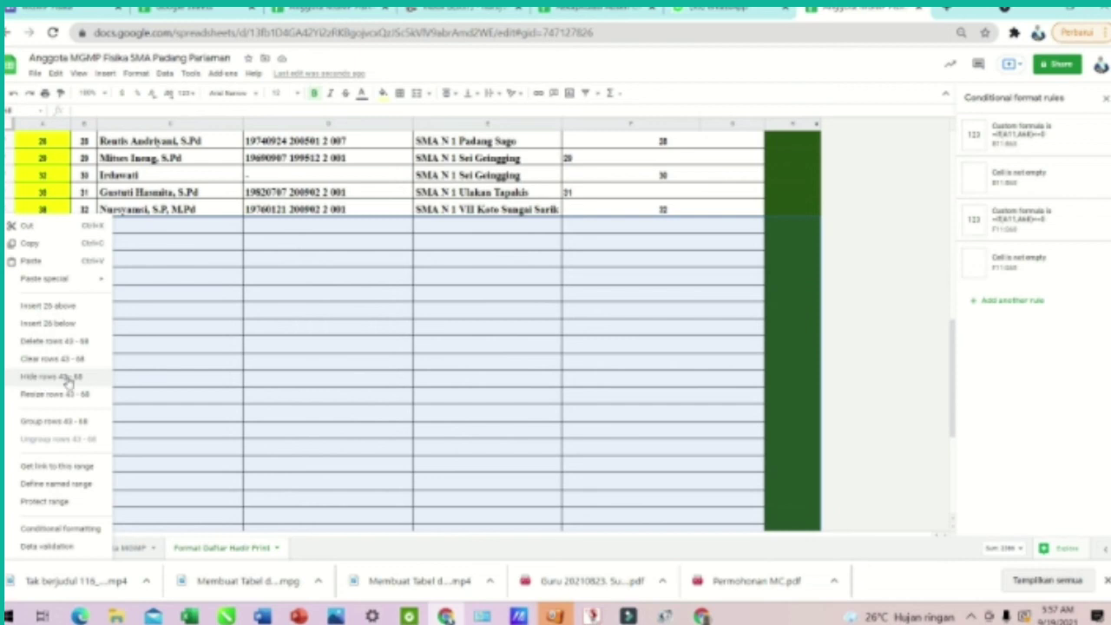
pyautogui.click(65, 376)
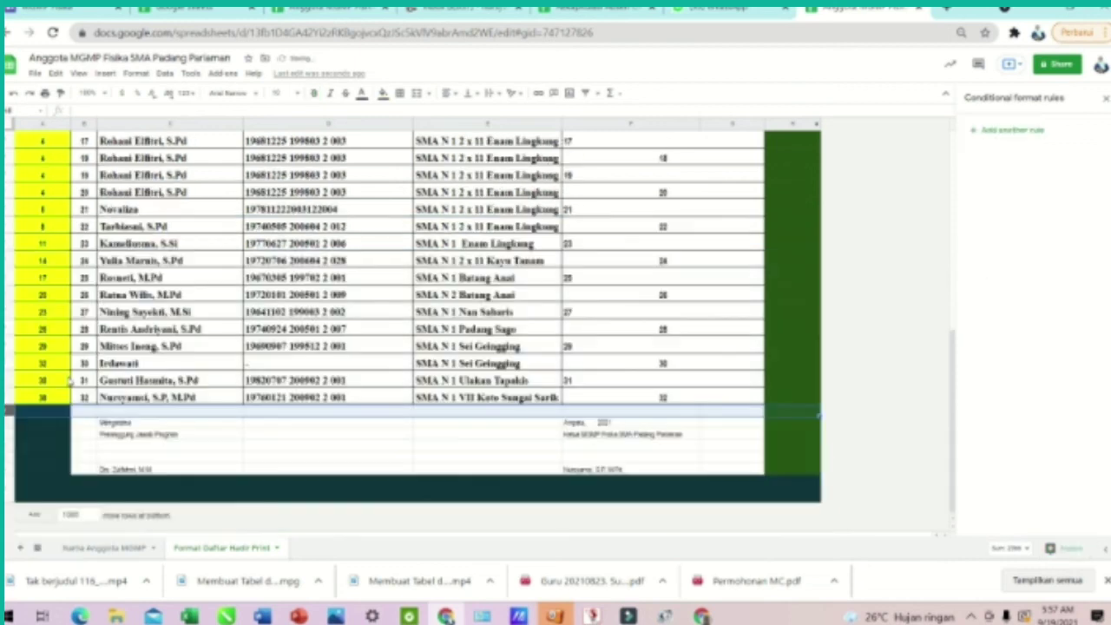
# Set the signature footer text to font size 14
pyautogui.click(315, 435)
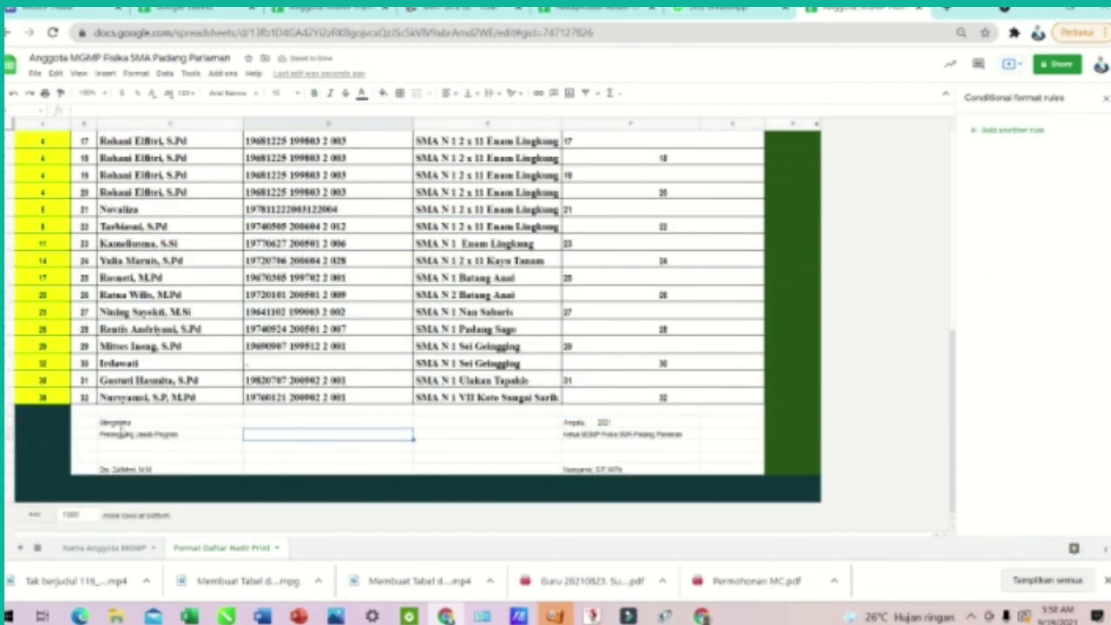
pyautogui.moveTo(121, 425); pyautogui.dragTo(621, 470)
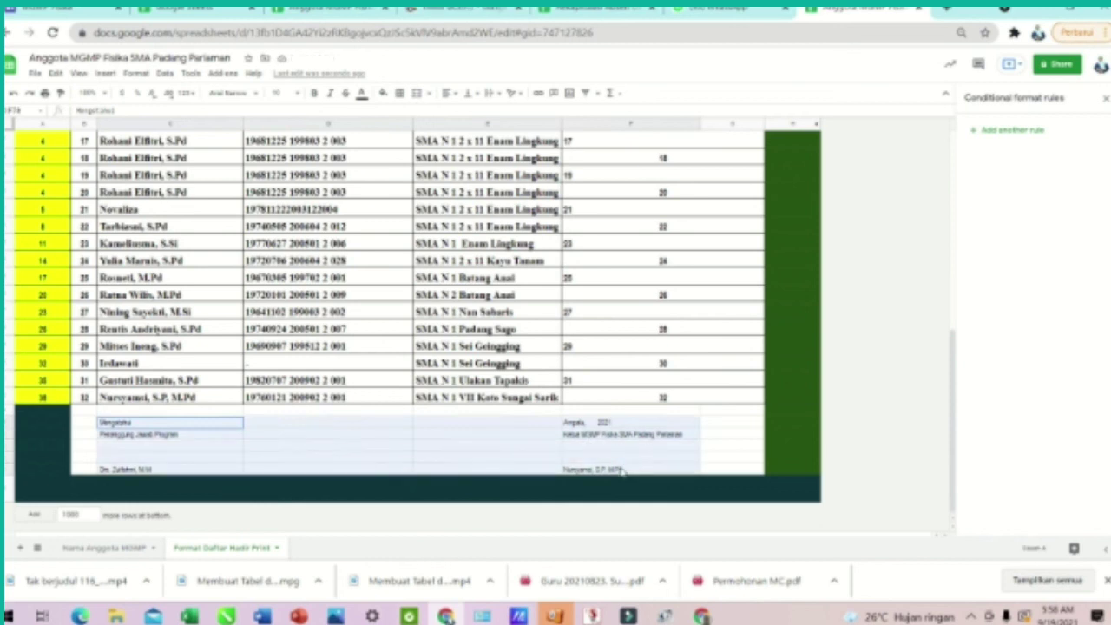
pyautogui.click(276, 92)
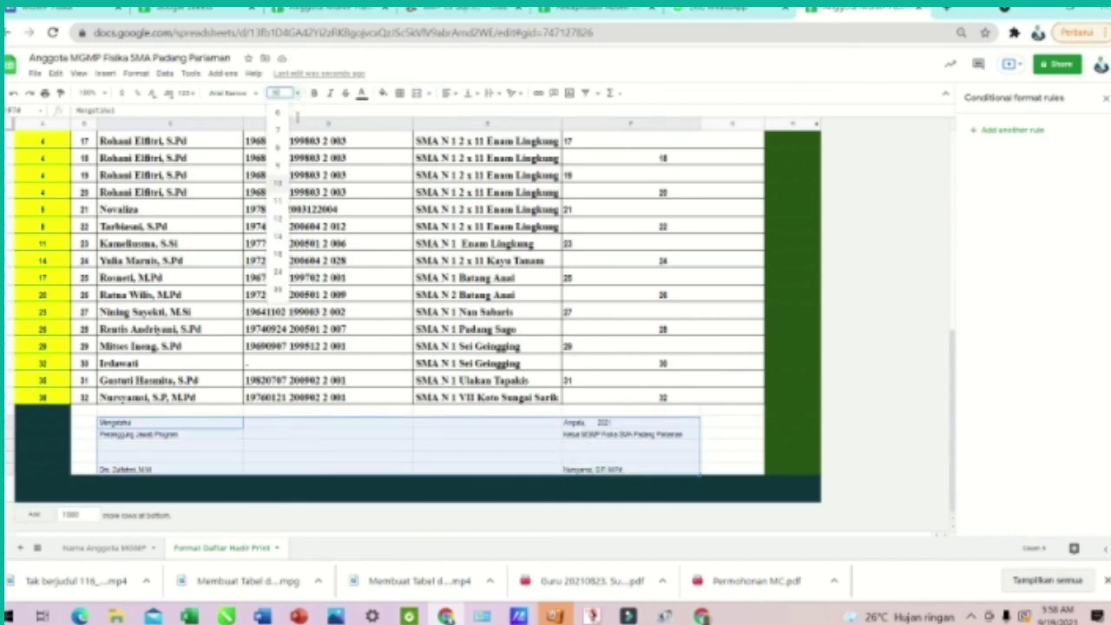
pyautogui.click(278, 235)
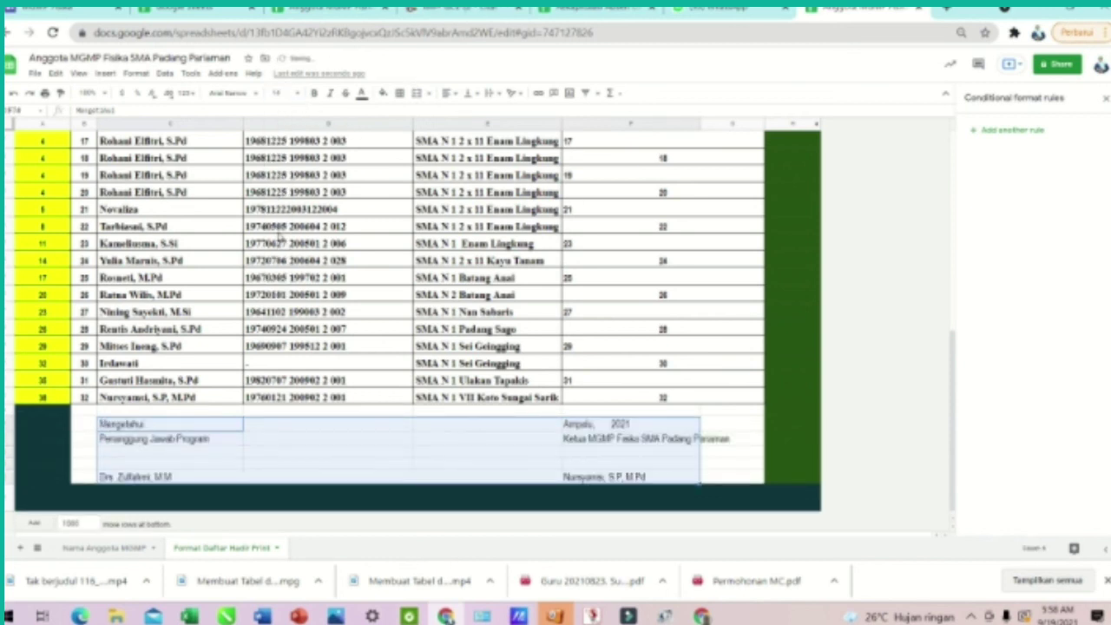
pyautogui.click(487, 477)
# Select the whole form B1:G74 from the title down to the footer
pyautogui.scroll(10, 477, 468)
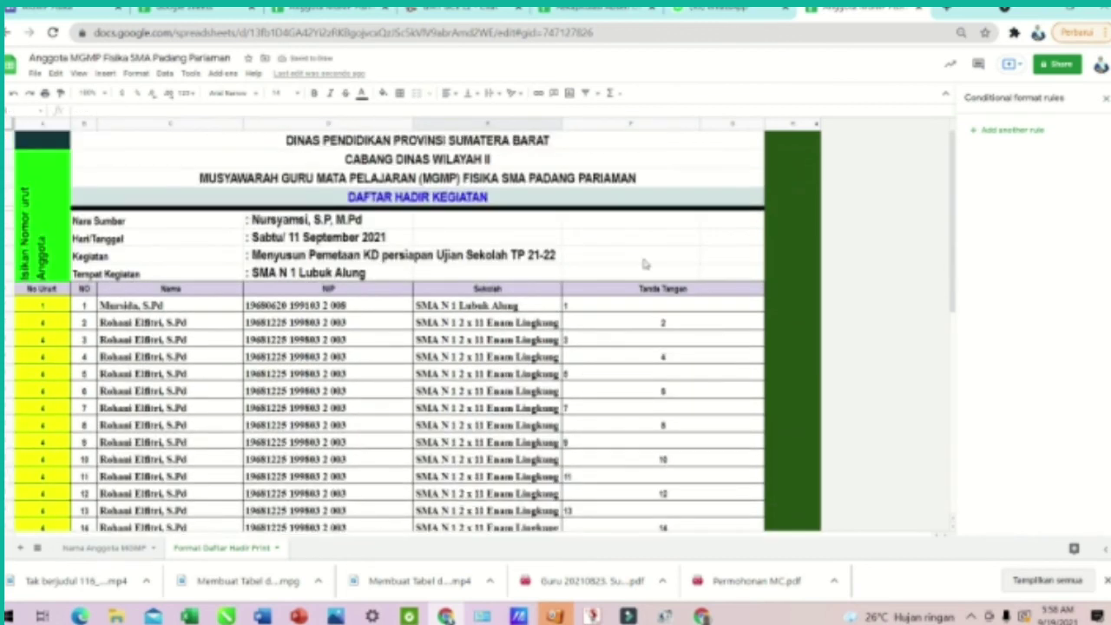
pyautogui.click(746, 405)
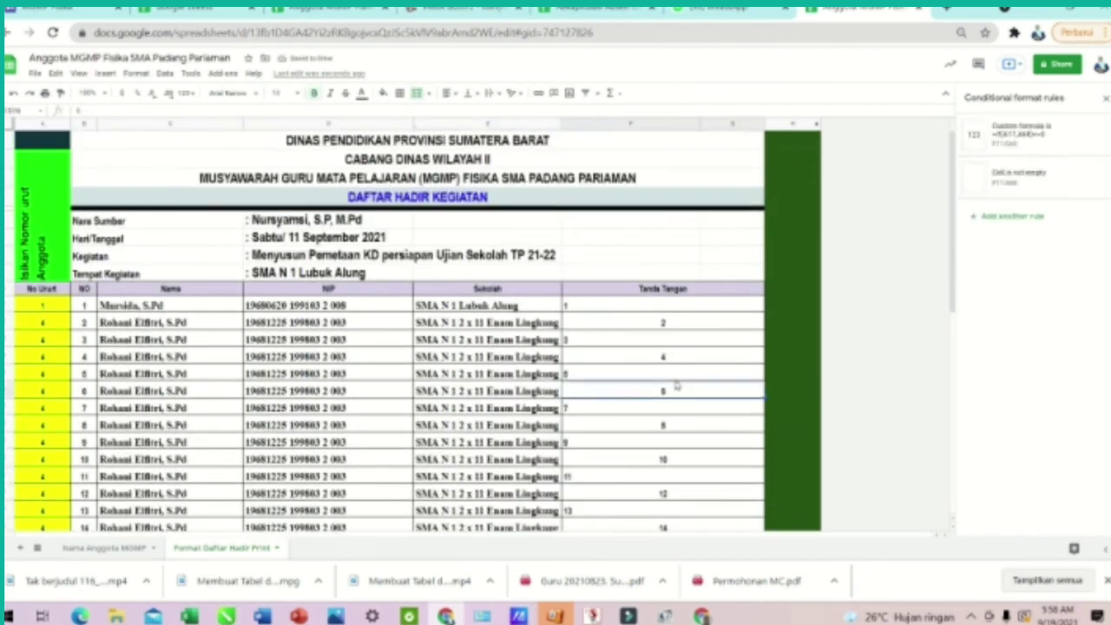
pyautogui.click(207, 153)
pyautogui.moveTo(206, 152); pyautogui.dragTo(417, 330)
pyautogui.scroll(5, 429, 332)
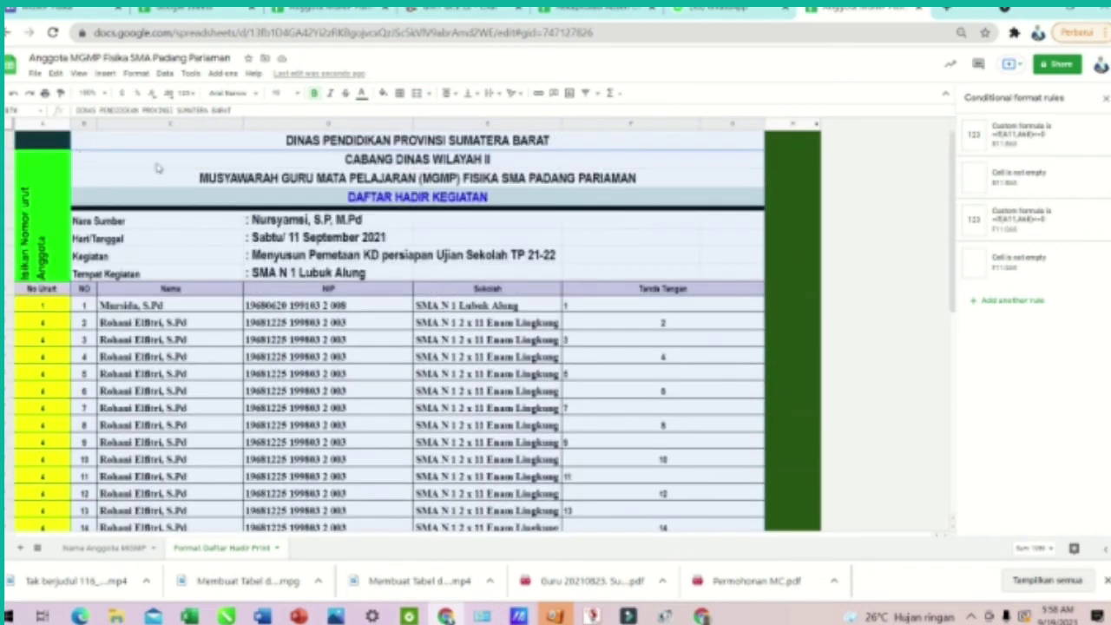
pyautogui.scroll(-5, 158, 167)
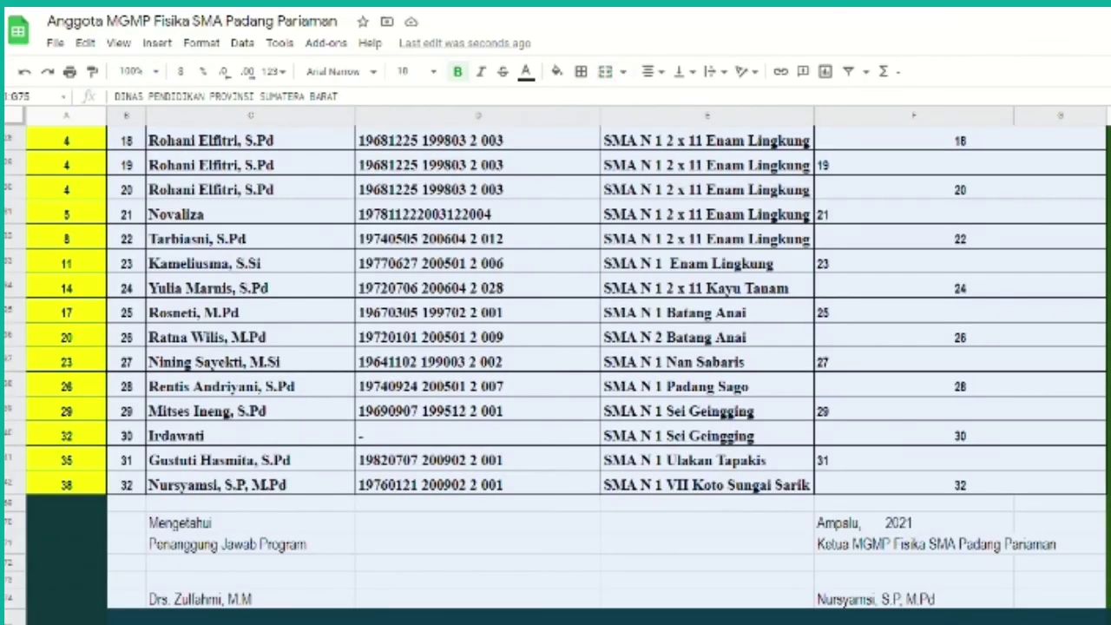
pyautogui.moveTo(930, 618); pyautogui.dragTo(928, 607)
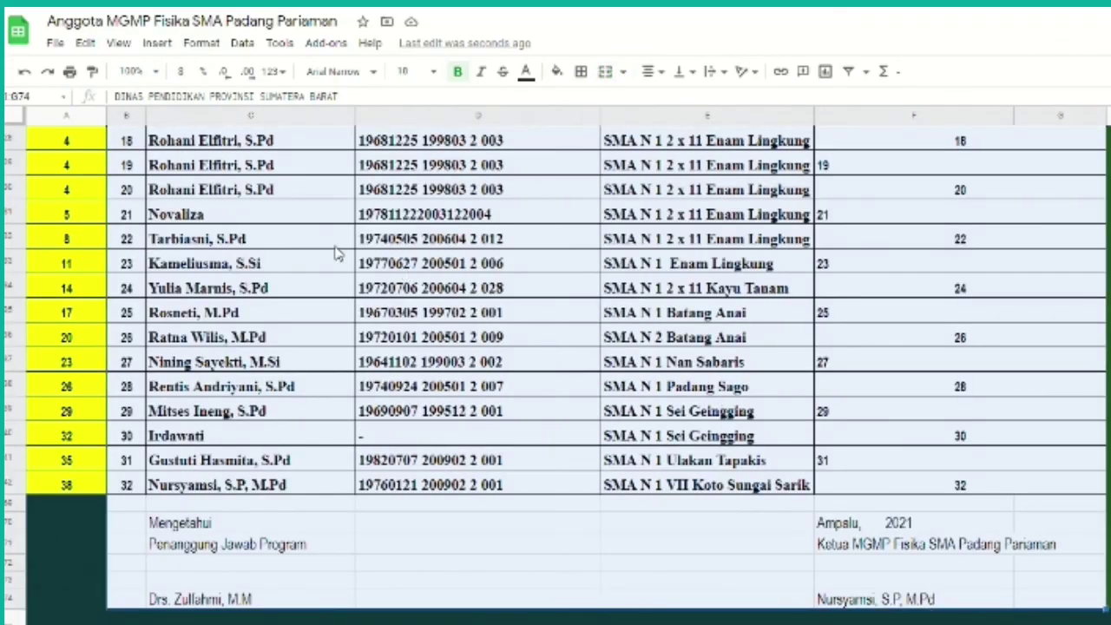
pyautogui.click(55, 43)
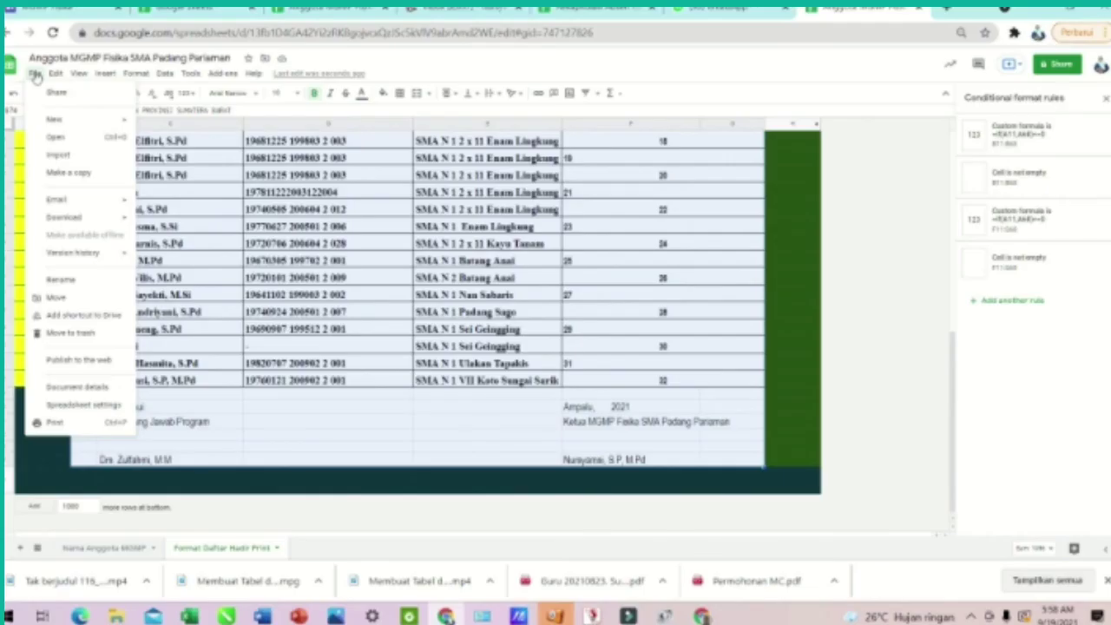
# Set print settings to A4 paper, selected cells B1:G74 only, portrait orientation
pyautogui.click(35, 75)
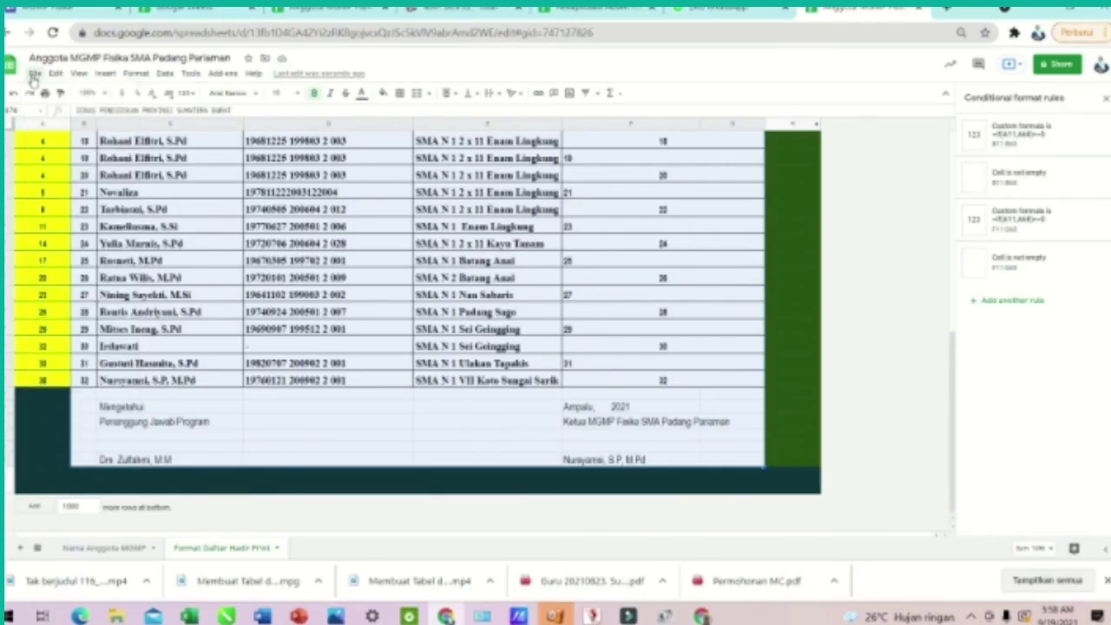
pyautogui.click(35, 75)
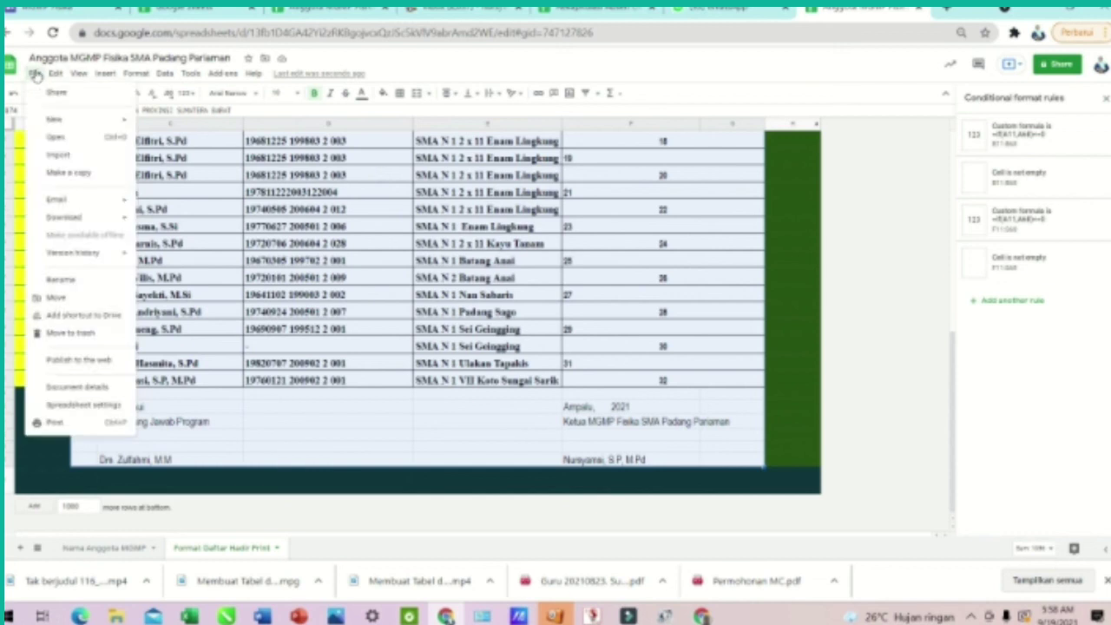
pyautogui.click(55, 422)
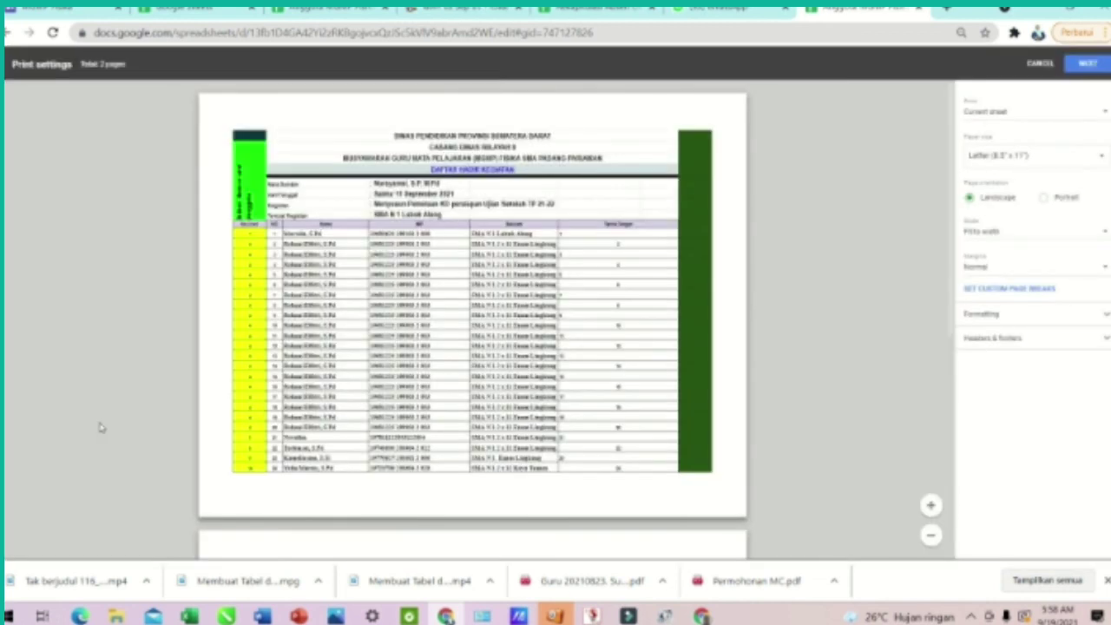
pyautogui.scroll(-5, 471, 279)
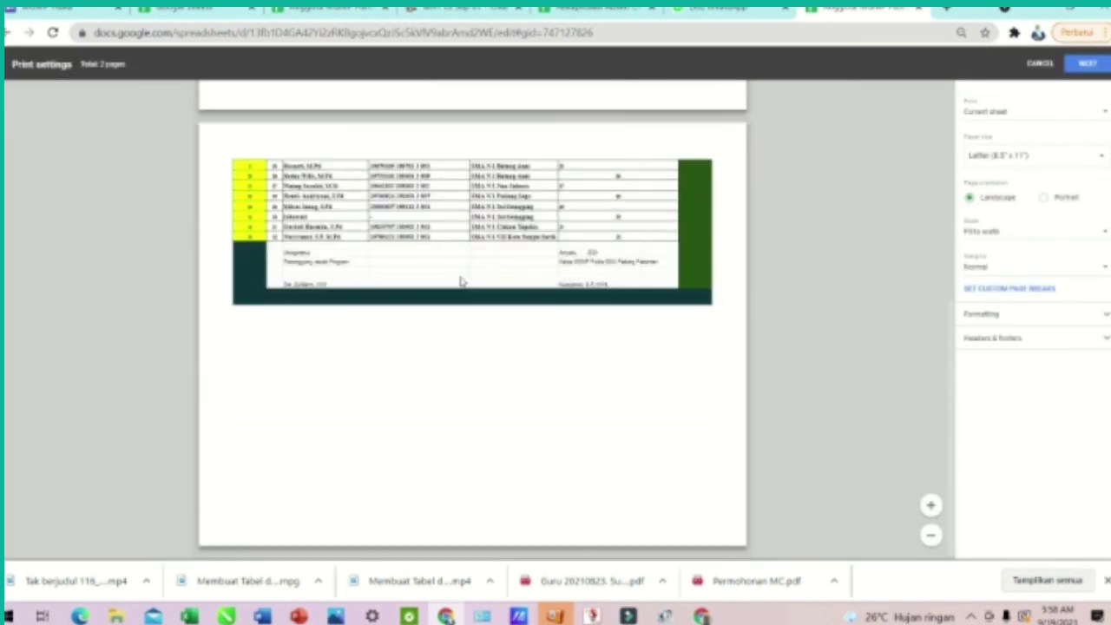
pyautogui.scroll(5, 460, 282)
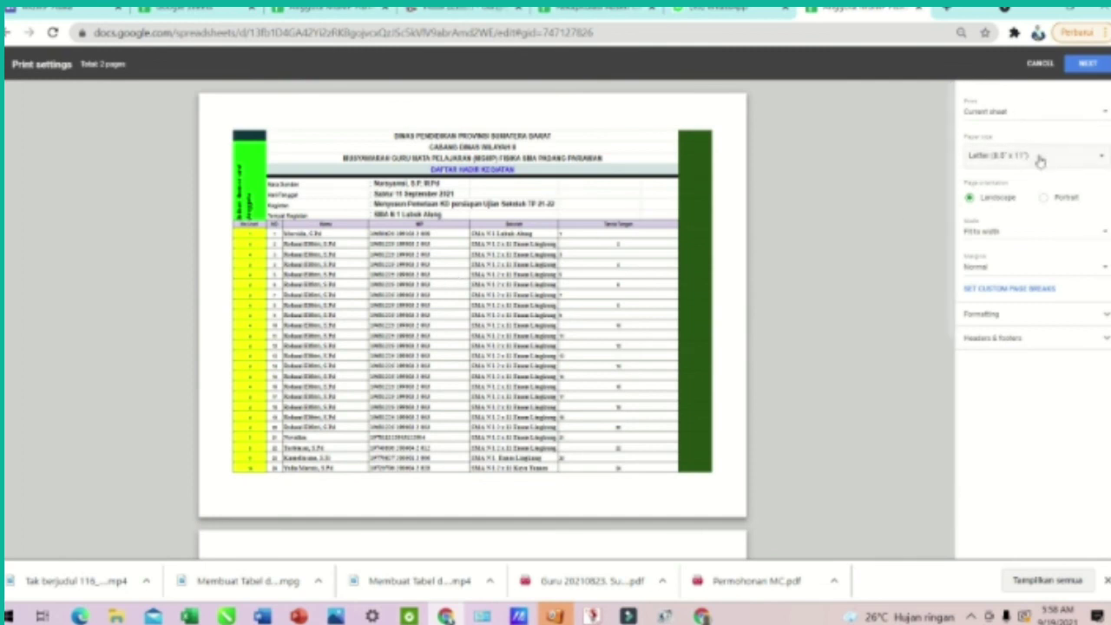
pyautogui.click(1100, 157)
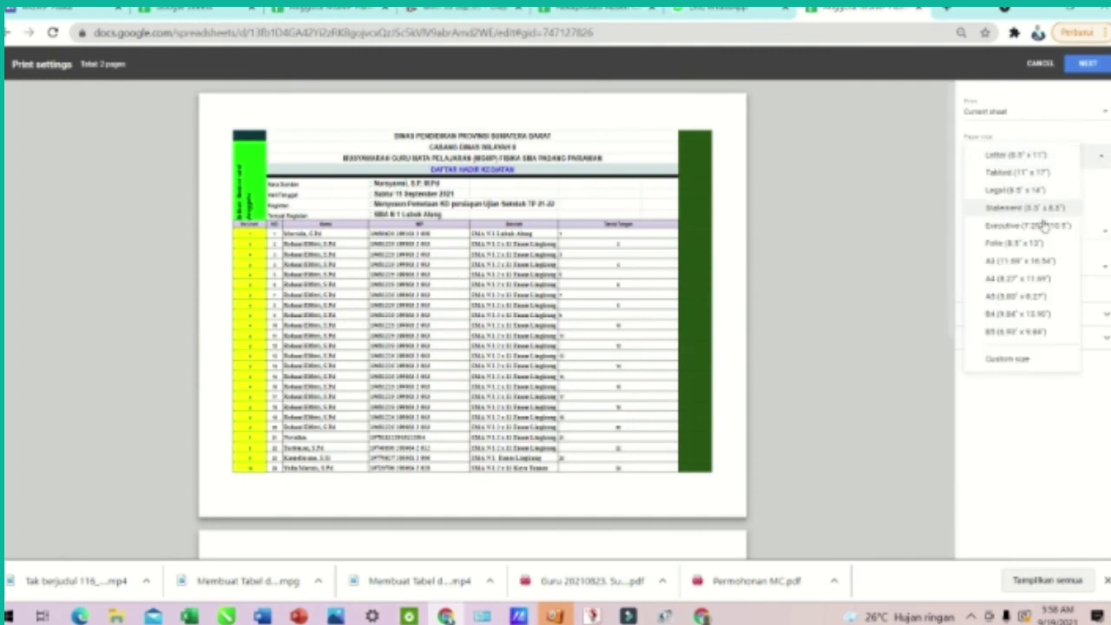
pyautogui.click(1023, 277)
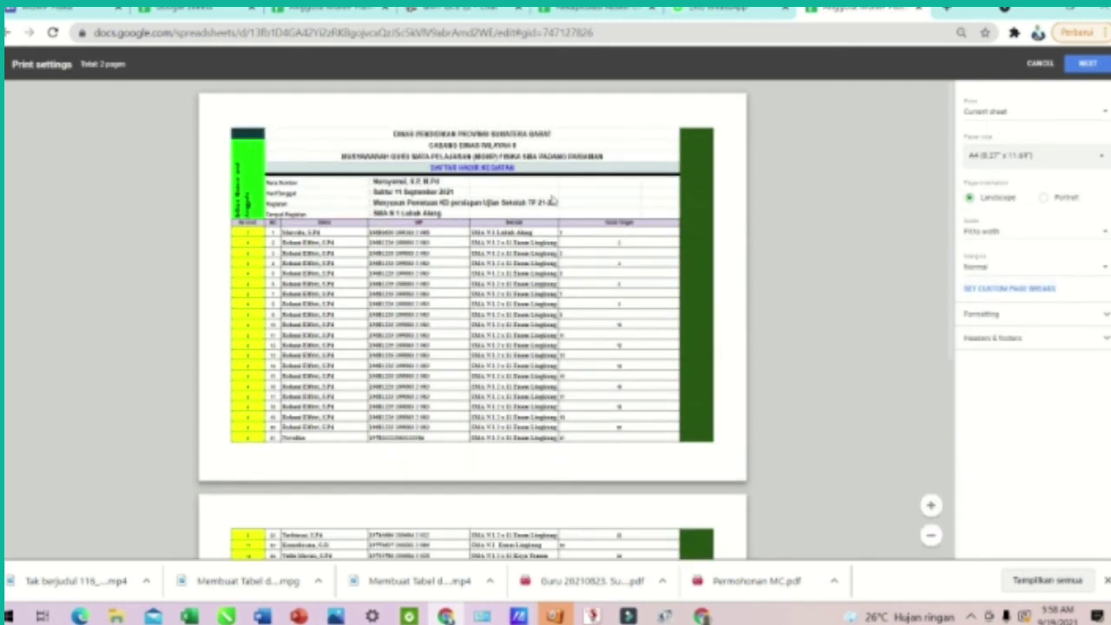
pyautogui.click(1105, 116)
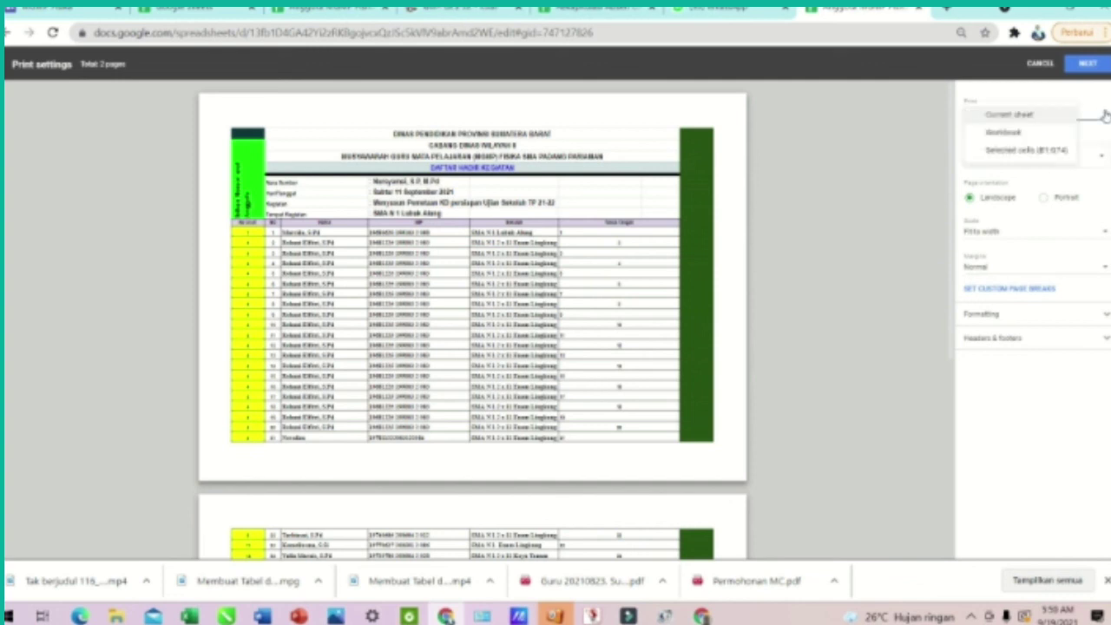
pyautogui.click(1062, 153)
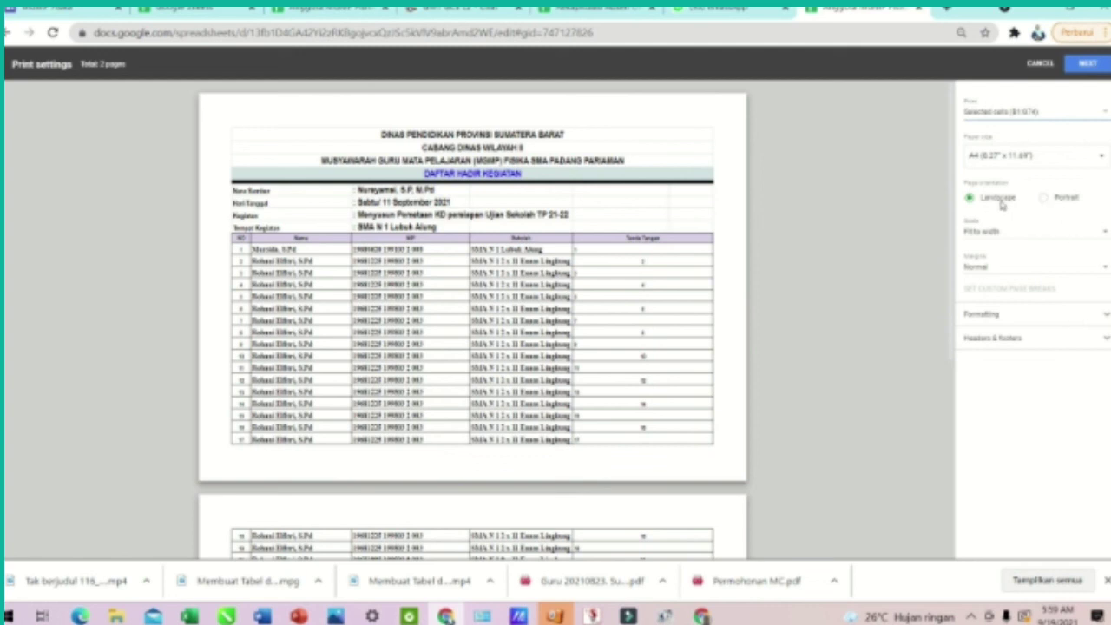
pyautogui.click(1044, 198)
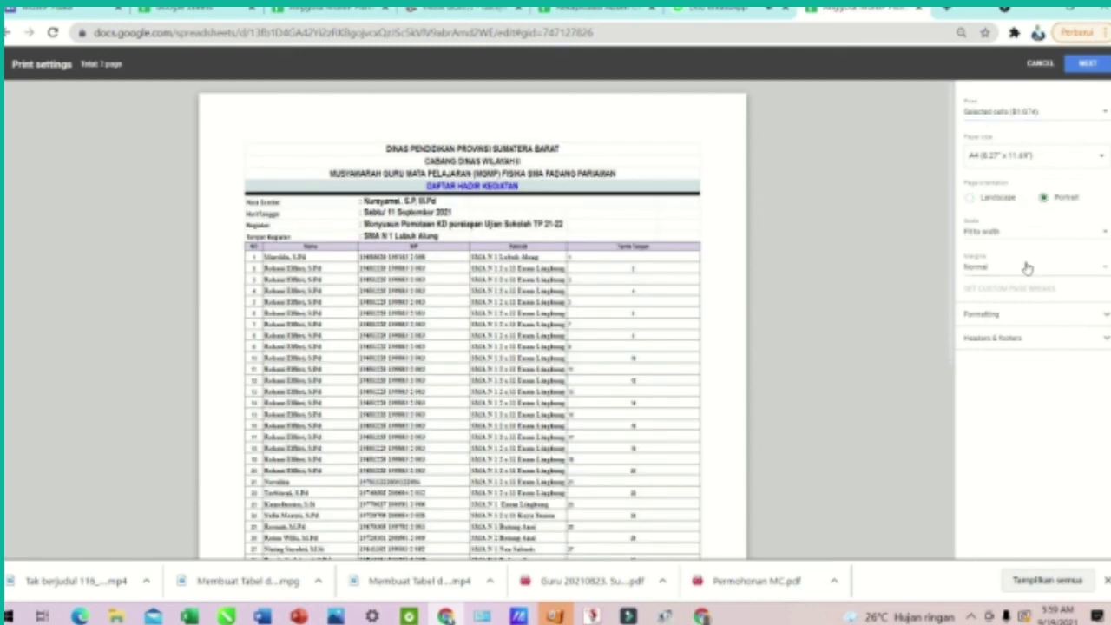
pyautogui.scroll(-4, 472, 385)
pyautogui.scroll(4, 471, 381)
# Print the one-page attendance sheet in colour (Warna) on the EPSON L220 printer
pyautogui.click(1087, 64)
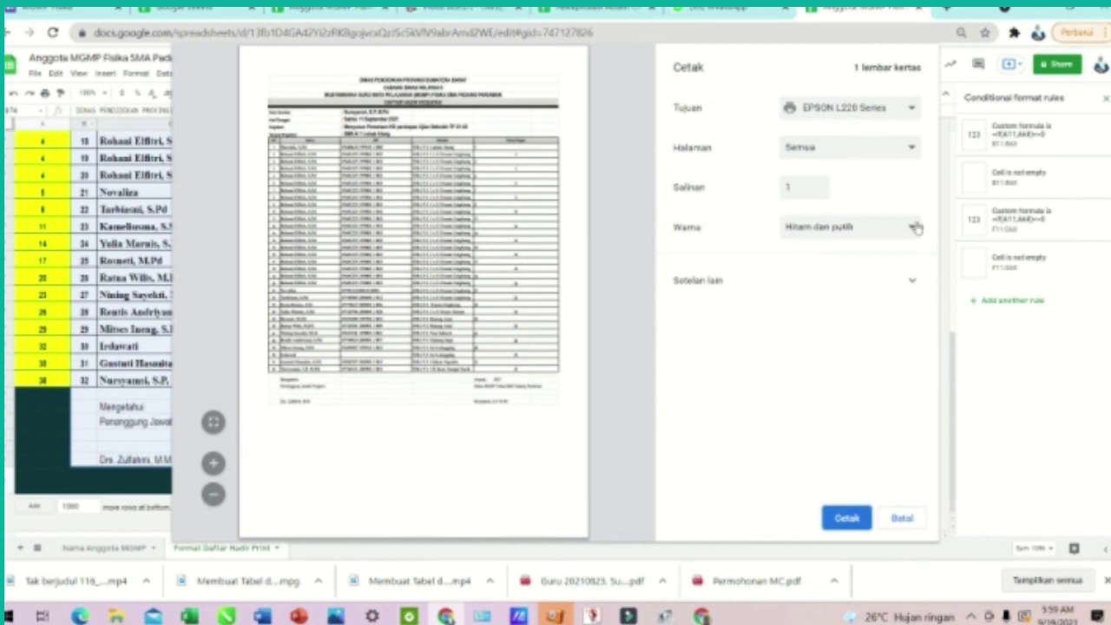
pyautogui.click(915, 228)
pyautogui.click(842, 257)
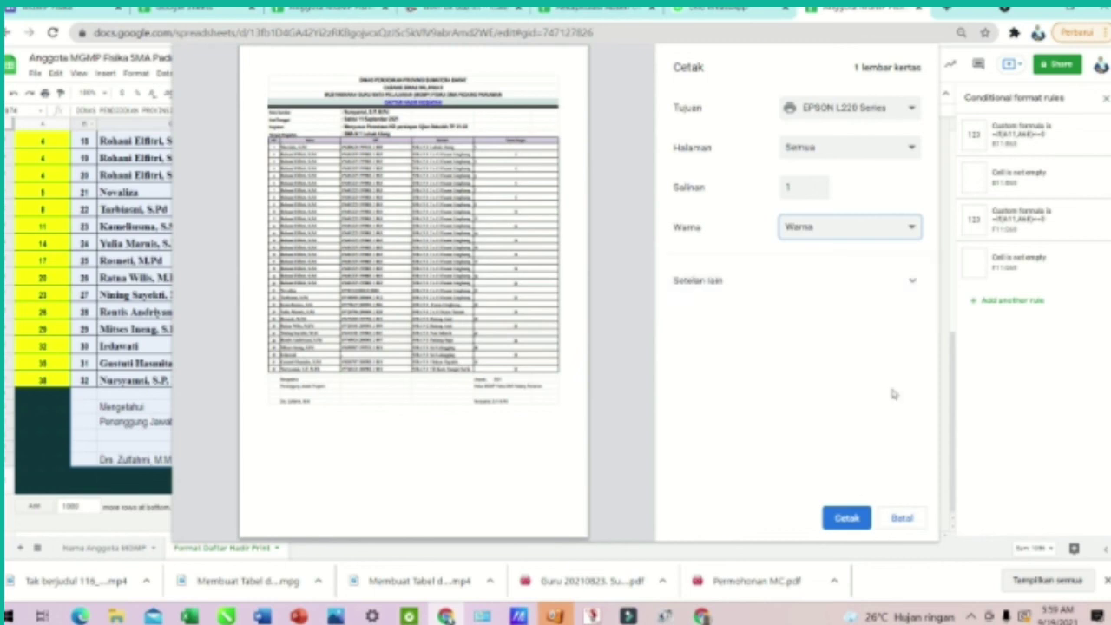
pyautogui.click(846, 518)
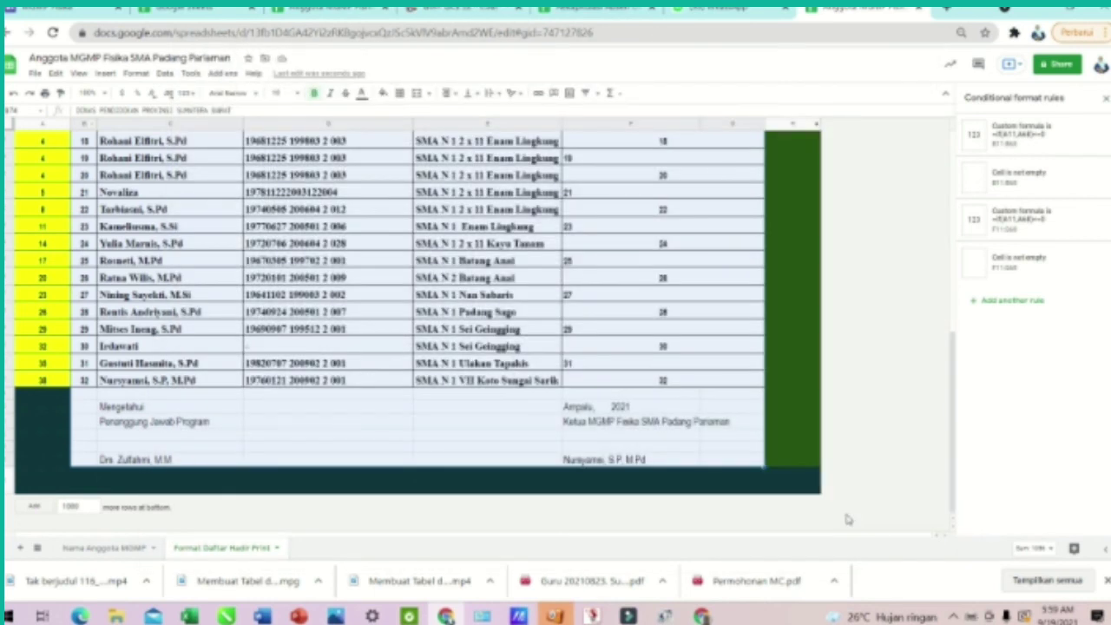